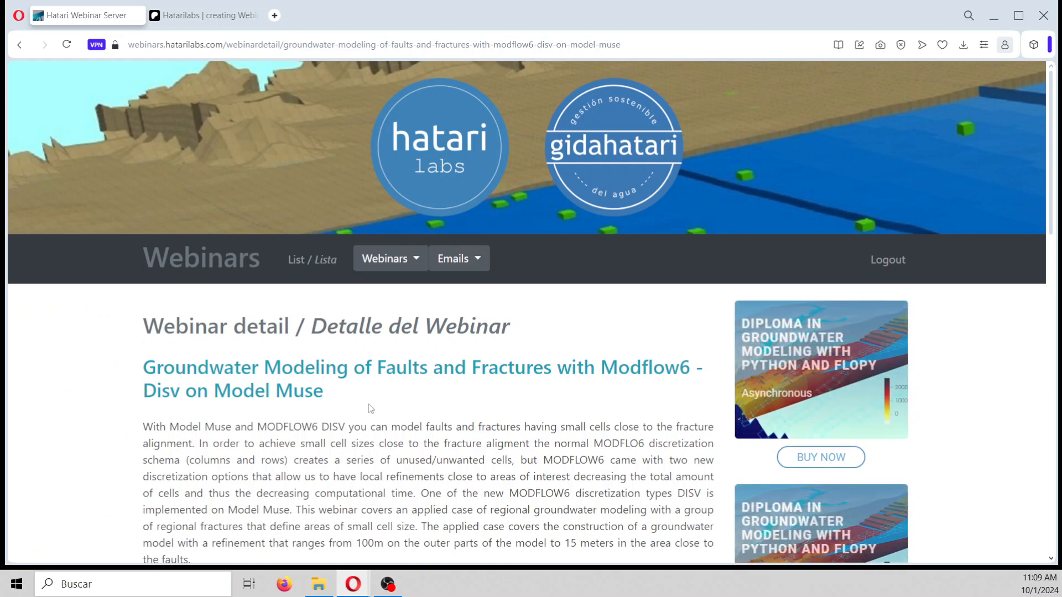
# Step: Search the web for dfnworks in a new tab and view the "What is dfnWorks?" section of its website
pyautogui.scroll(-1, 469, 415)
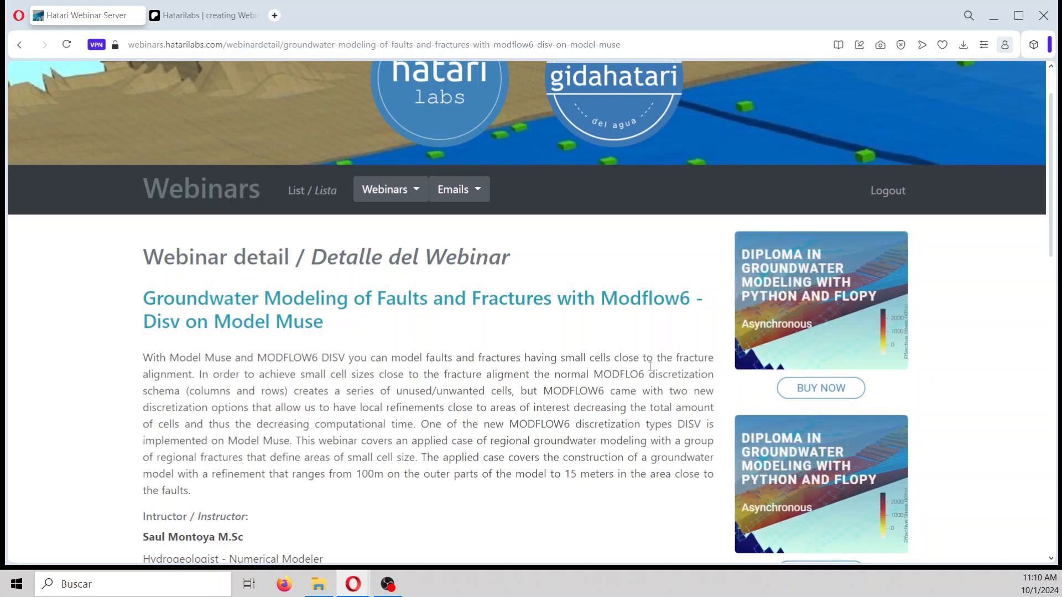
pyautogui.click(275, 15)
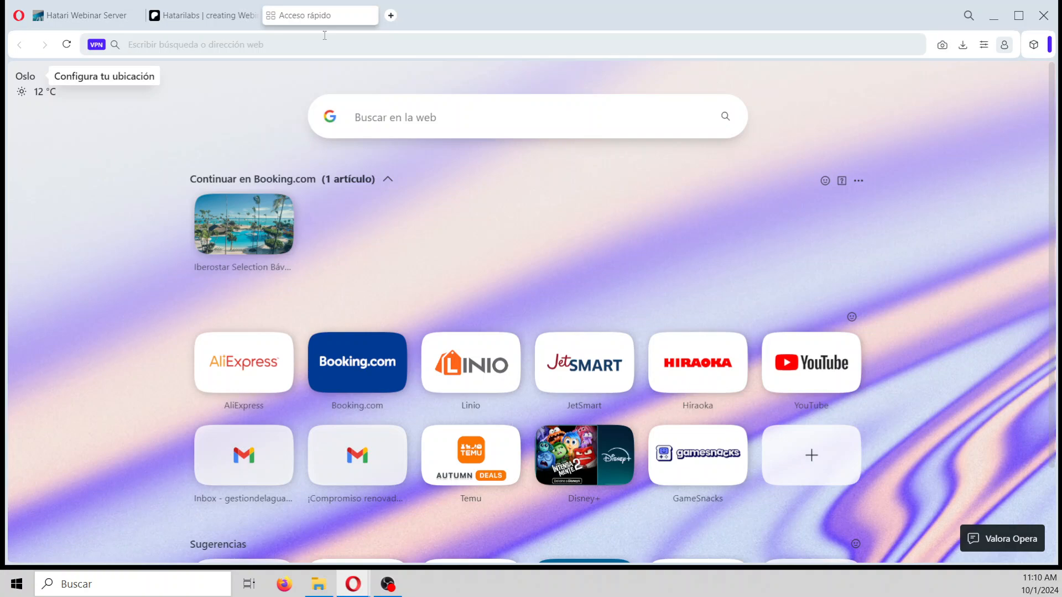
pyautogui.write('dfnwon')
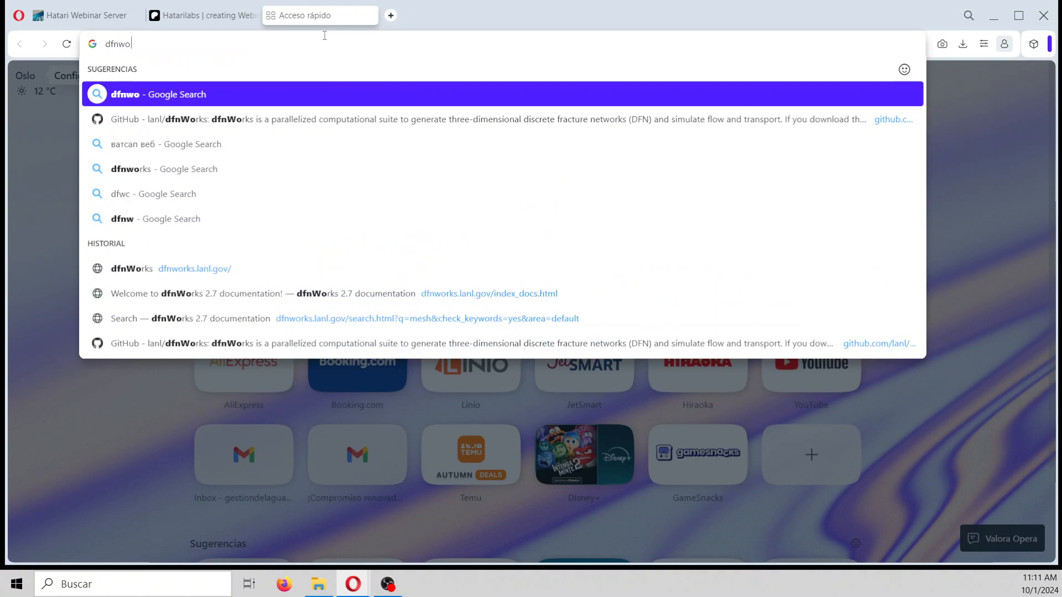
pyautogui.press('BackSpace')
pyautogui.write('ek')
pyautogui.press('BackSpace')
pyautogui.press('BackSpace')
pyautogui.write('rks')
pyautogui.press('Return')
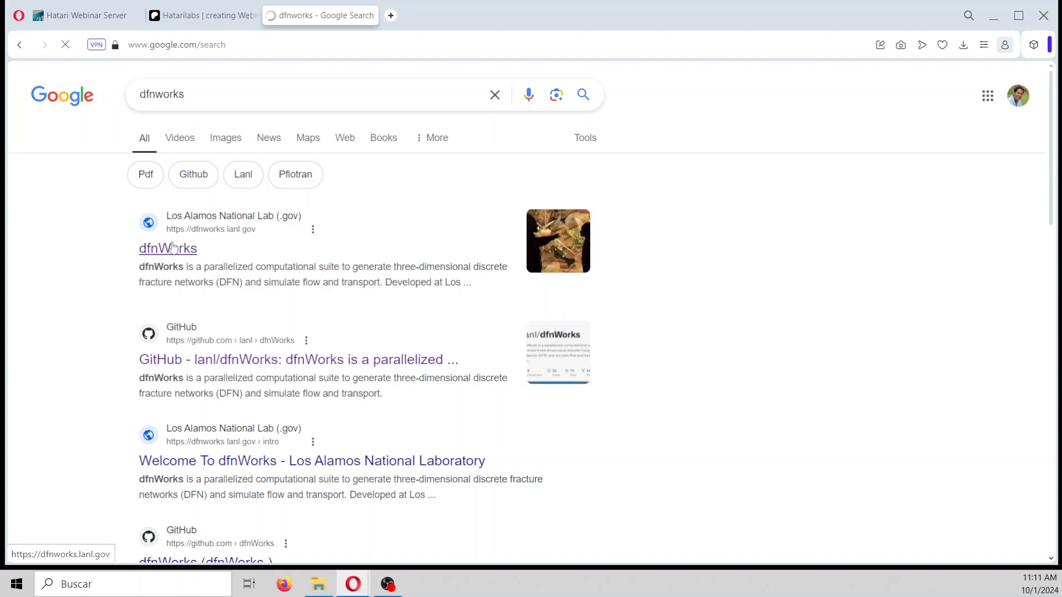
pyautogui.click(173, 247)
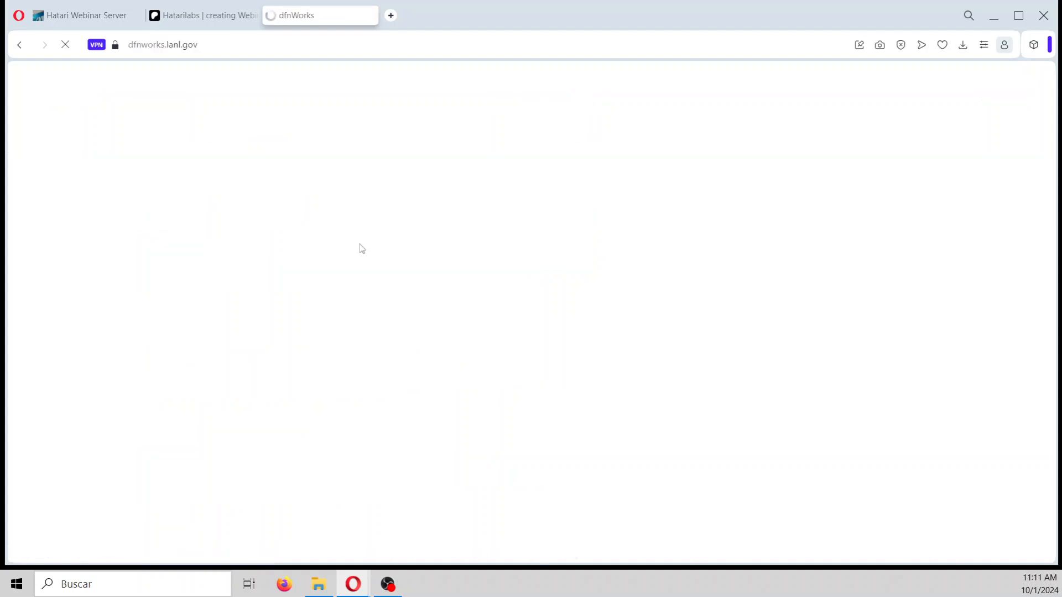
pyautogui.scroll(-5, 420, 265)
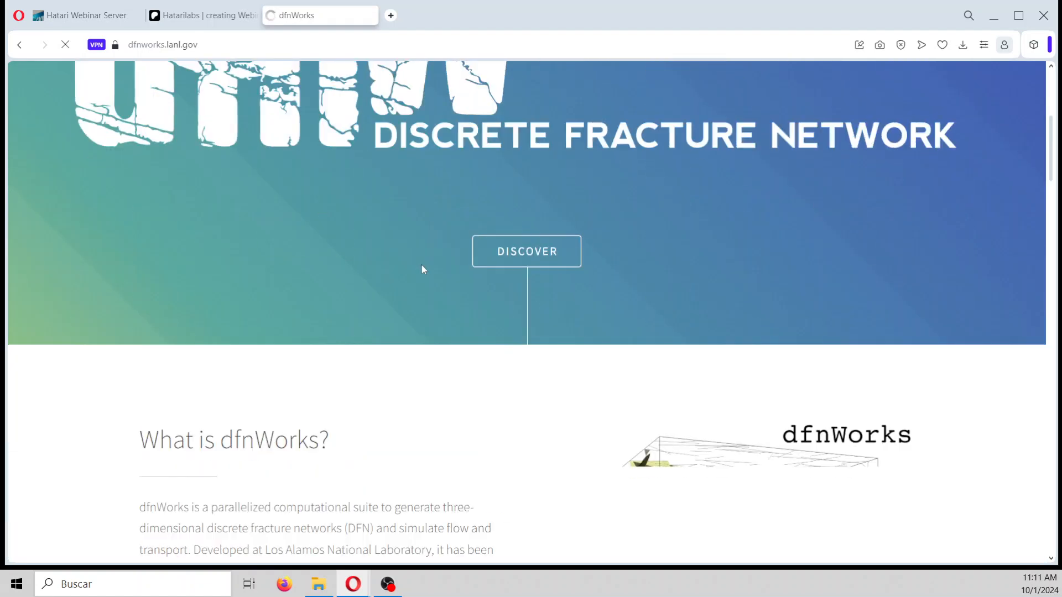
pyautogui.scroll(-5, 804, 308)
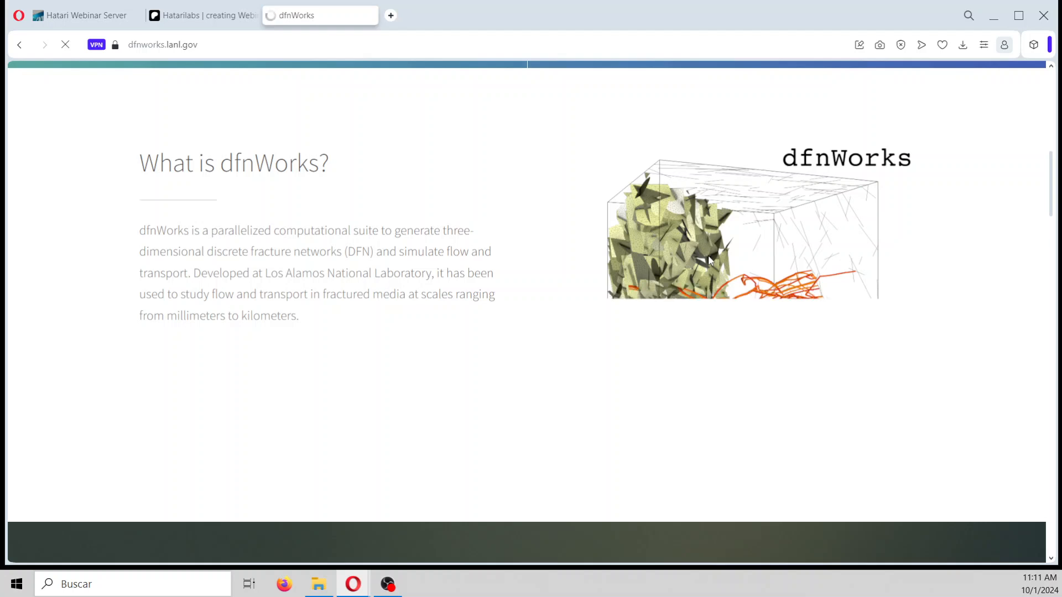
# Step: Open the LaGriT stratigraphic hex mesh tutorial page (stratigraphy/step_01.html) in a new tab
pyautogui.click(391, 16)
pyautogui.write('lsg')
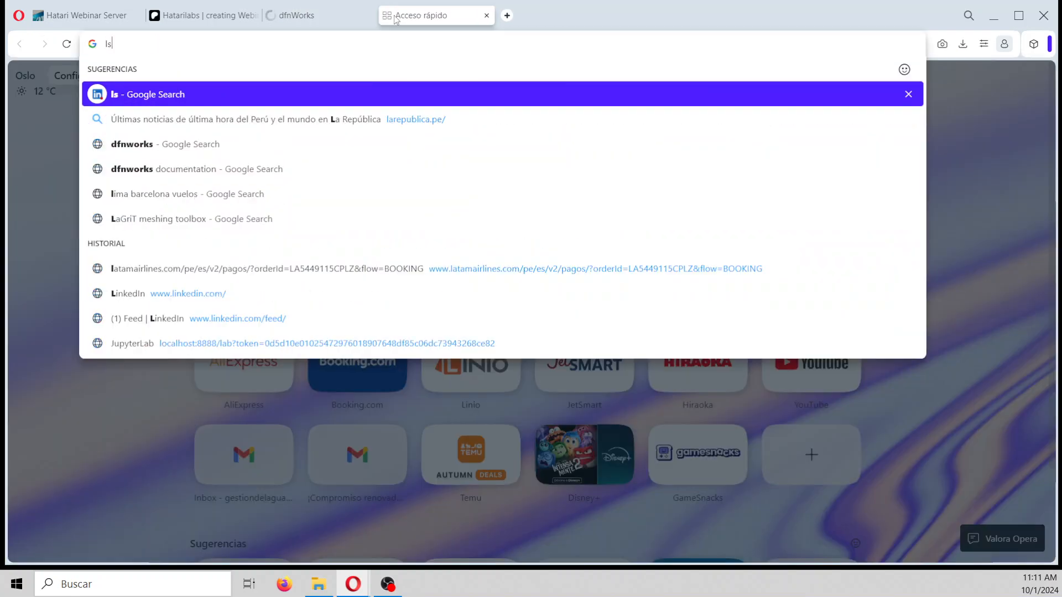
pyautogui.press('BackSpace')
pyautogui.press('BackSpace')
pyautogui.write('agrit')
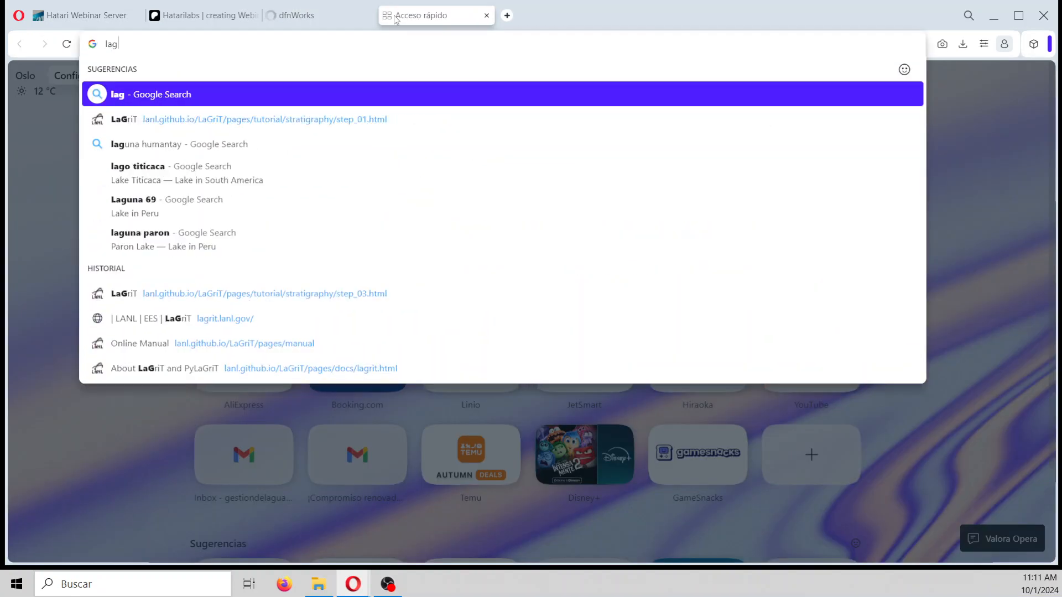
pyautogui.press('Down')
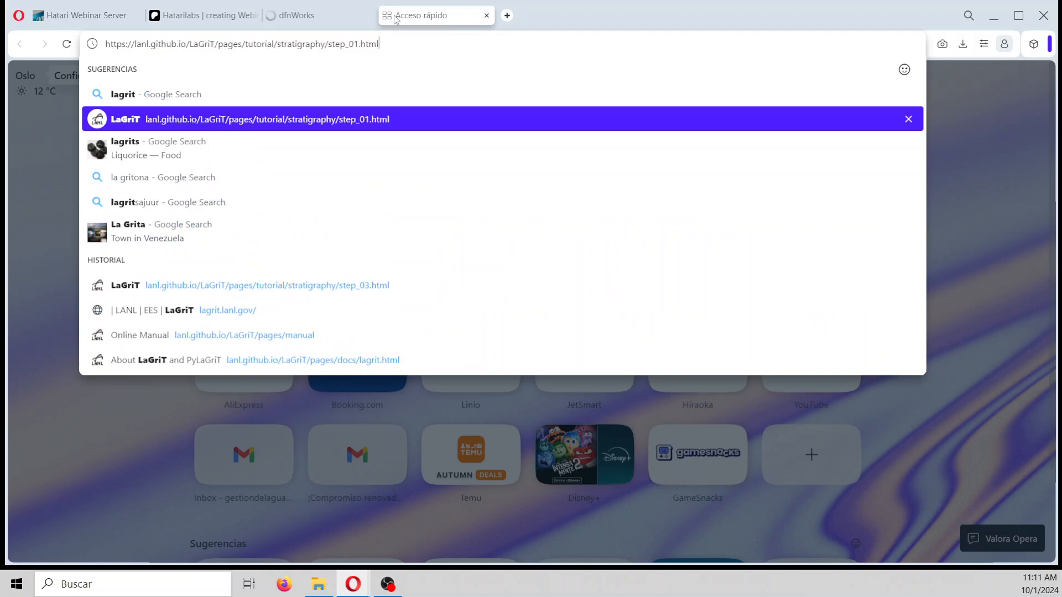
pyautogui.press('Return')
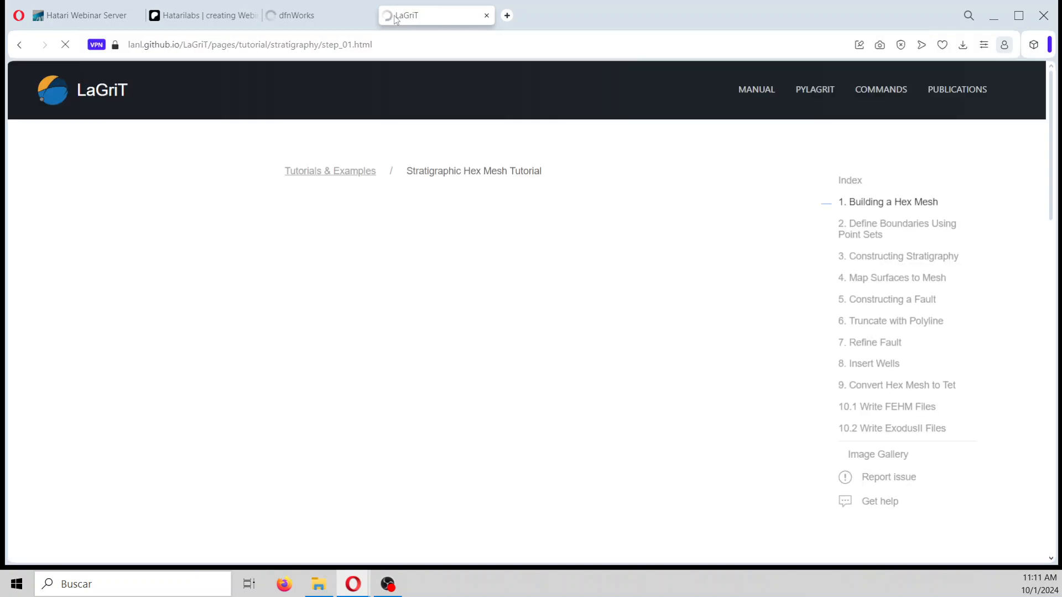
pyautogui.click(331, 47)
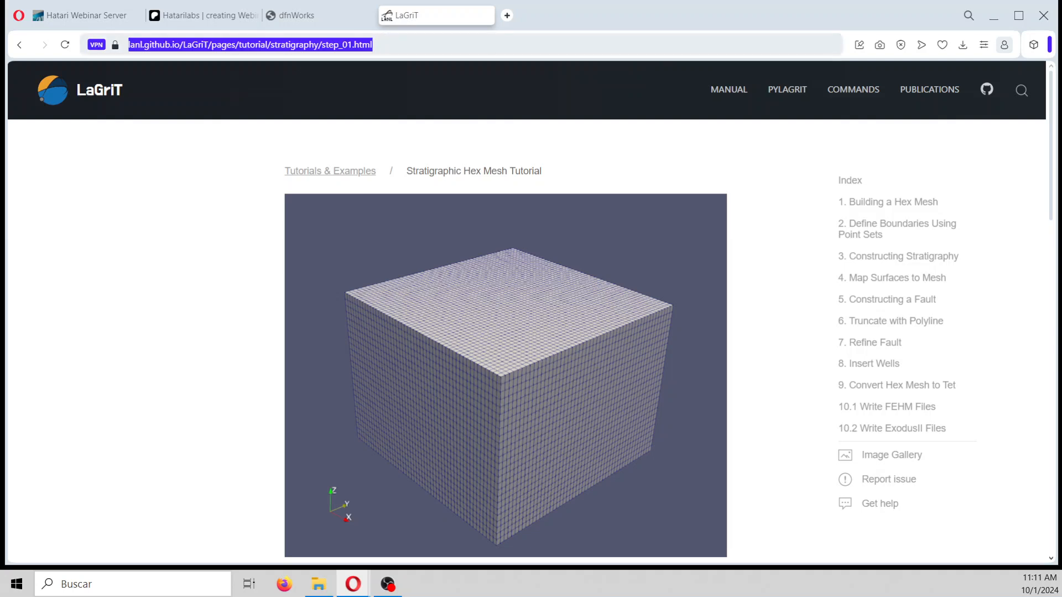
pyautogui.press('Escape')
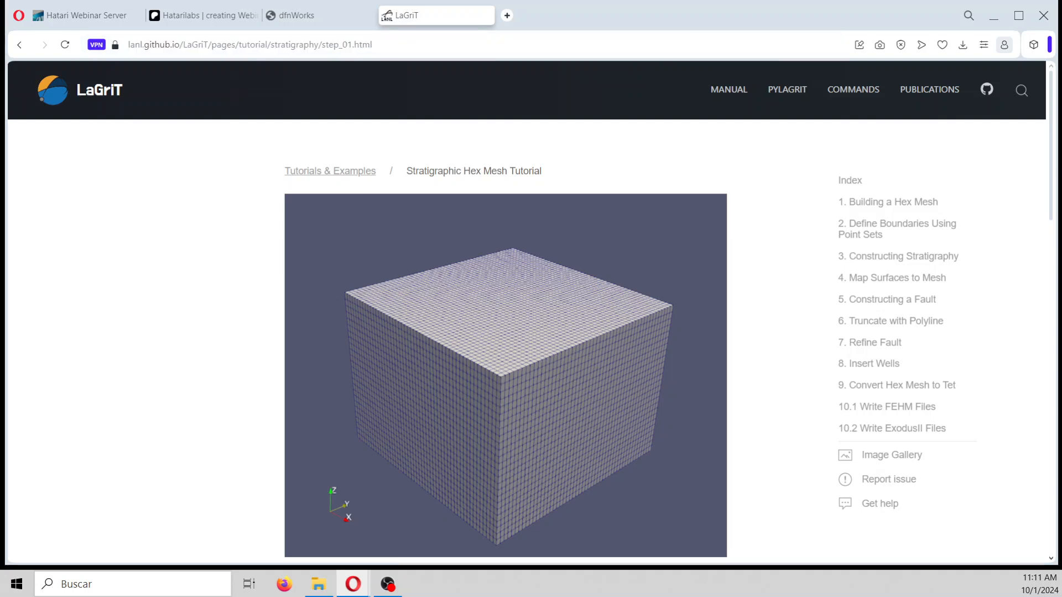
# Step: Look through the hex mesh tutorial page, then view LaGriT's Tutorials & Examples overview
pyautogui.scroll(-15, 230, 415)
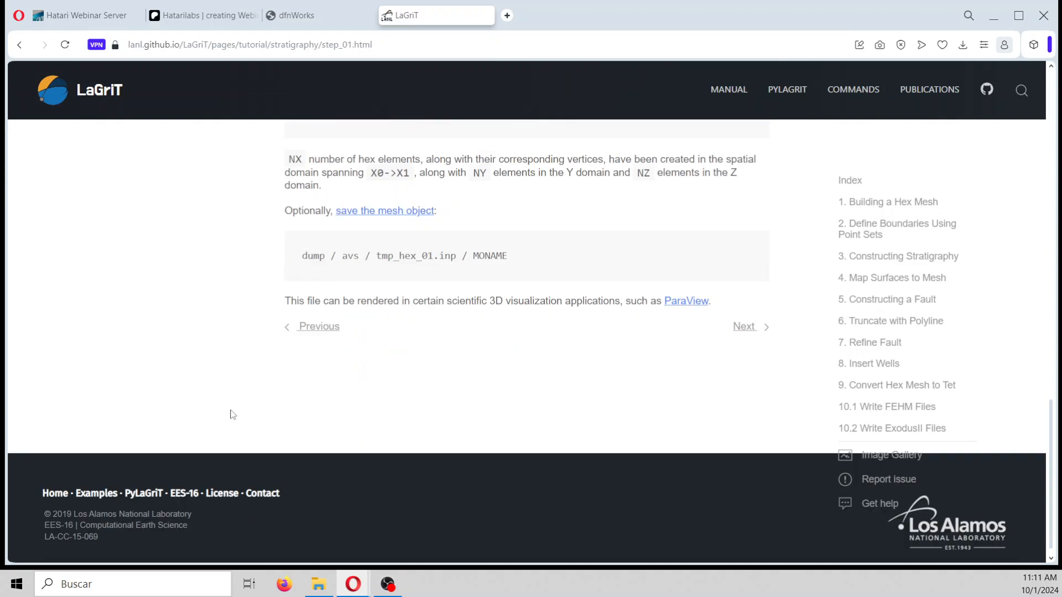
pyautogui.scroll(15, 231, 414)
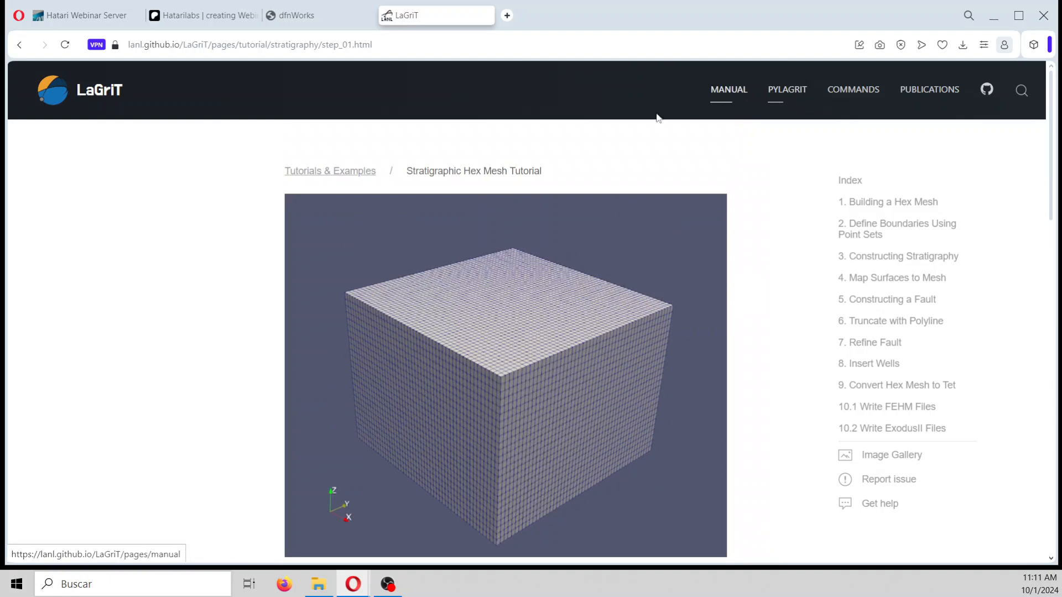
pyautogui.click(368, 173)
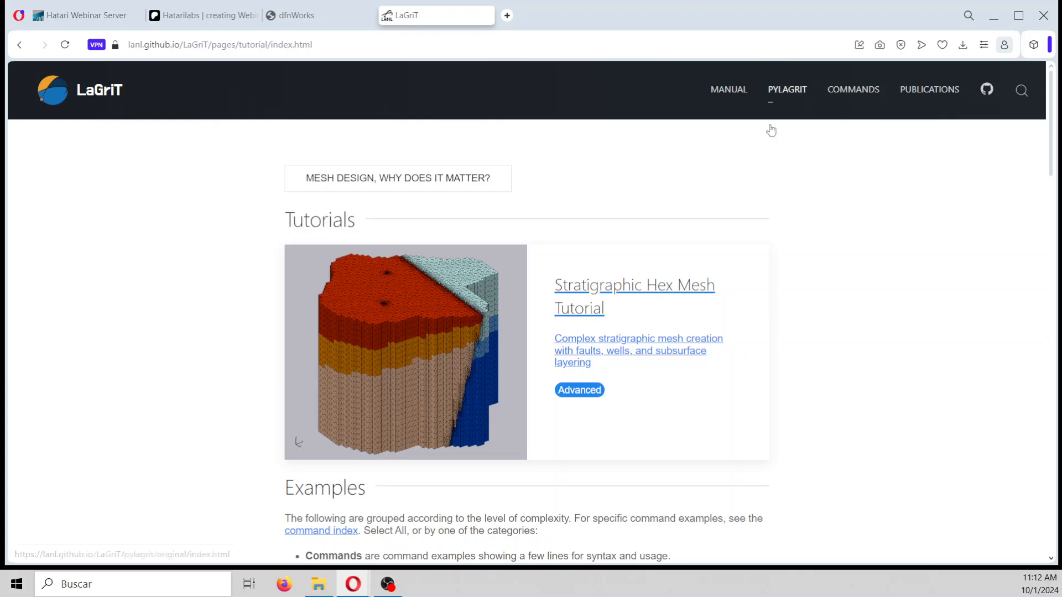
pyautogui.scroll(-3, 645, 301)
pyautogui.scroll(3, 646, 301)
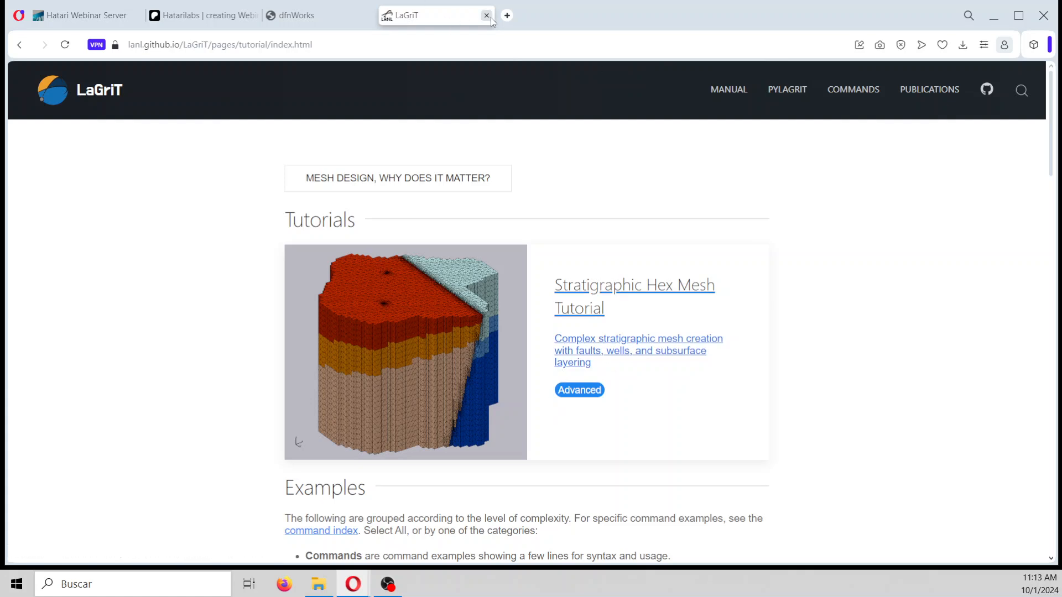
# Step: Close the LaGriT, dfnWorks and Patreon pages and the remaining browser window
pyautogui.click(488, 16)
pyautogui.click(369, 15)
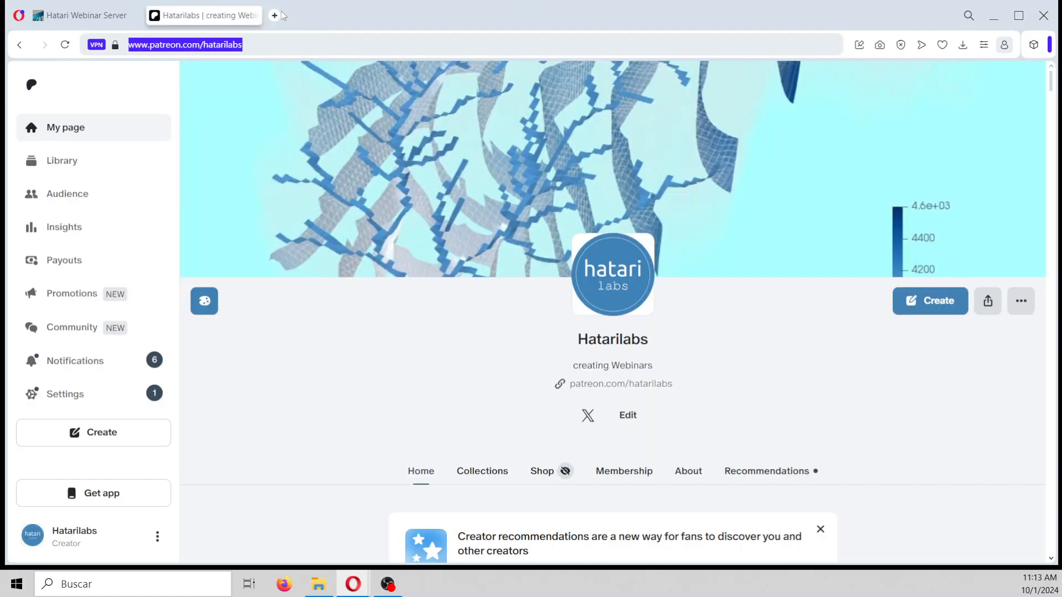
pyautogui.click(255, 15)
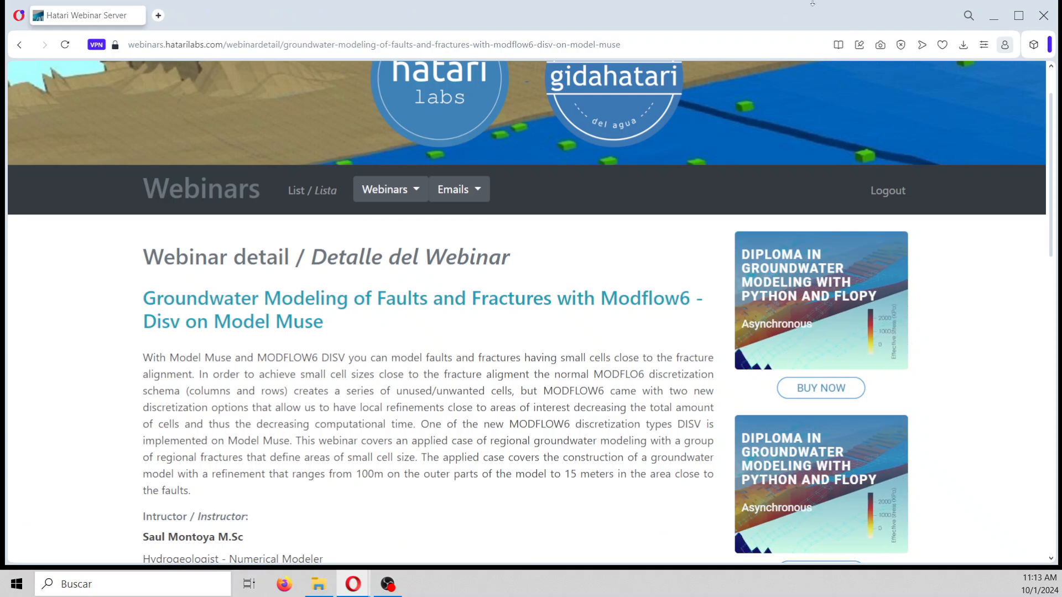
pyautogui.click(1055, 7)
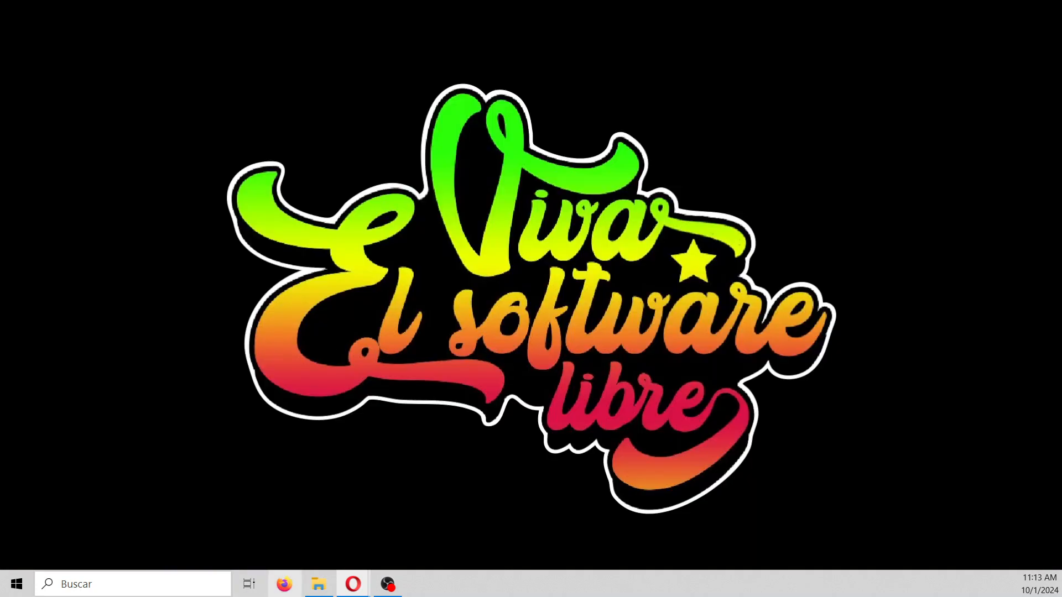
# Step: In File Explorer, browse to the Model folder of webinarGroundwaterModelingFaultsFracturesModflow6Disv, select Model1.gpt, and minimize the window
pyautogui.click(316, 590)
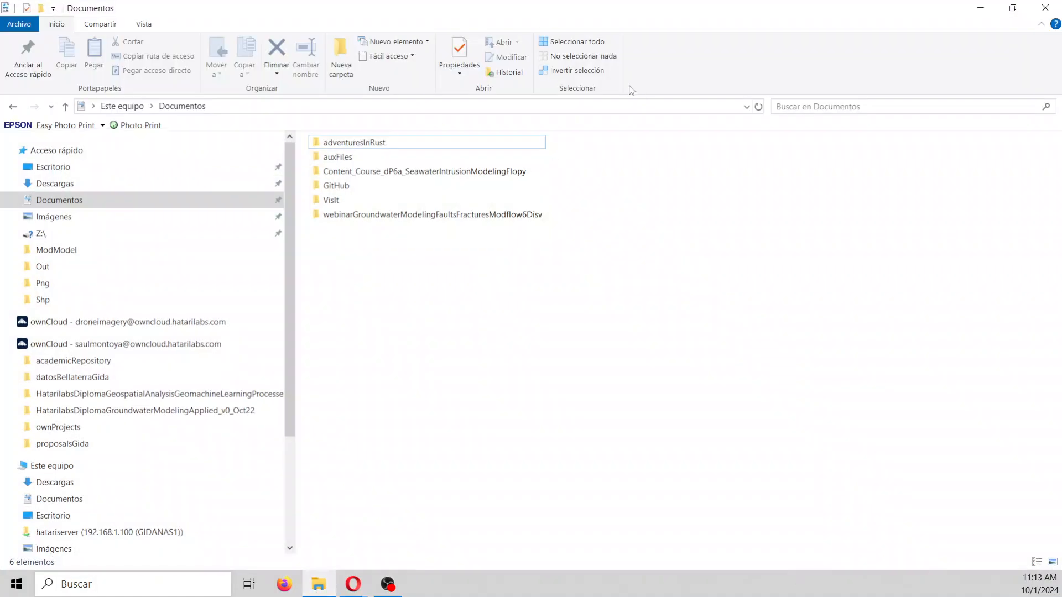
pyautogui.click(388, 217)
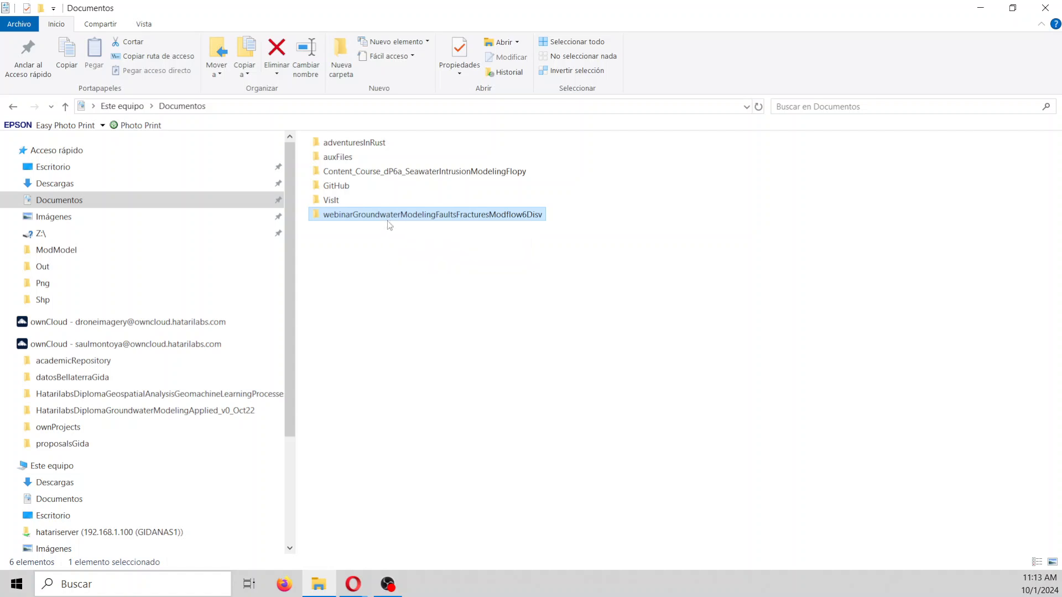
pyautogui.doubleClick(388, 219)
pyautogui.click(340, 162)
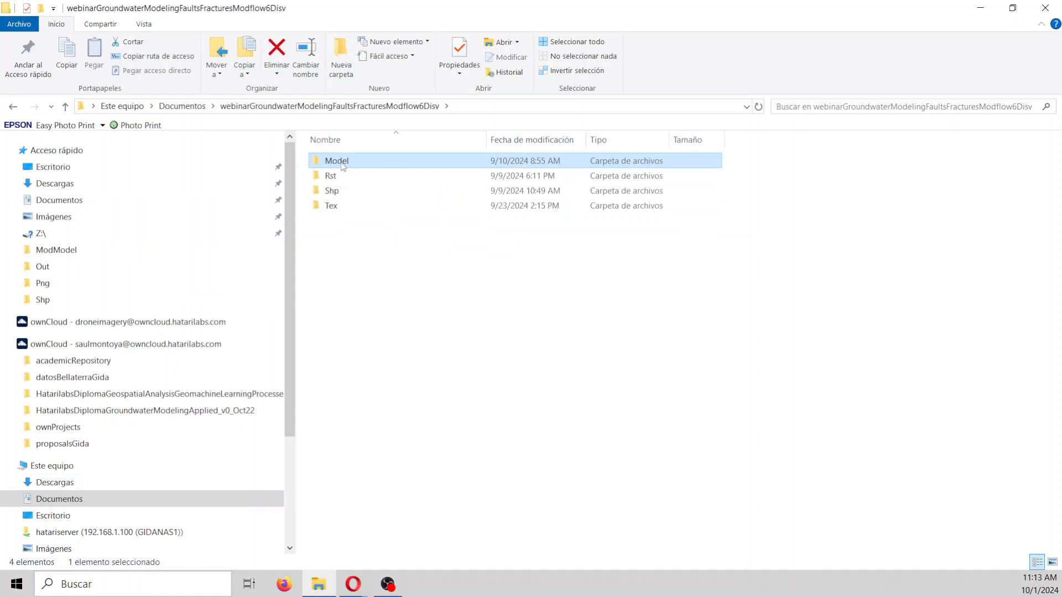
pyautogui.doubleClick(343, 164)
pyautogui.doubleClick(346, 310)
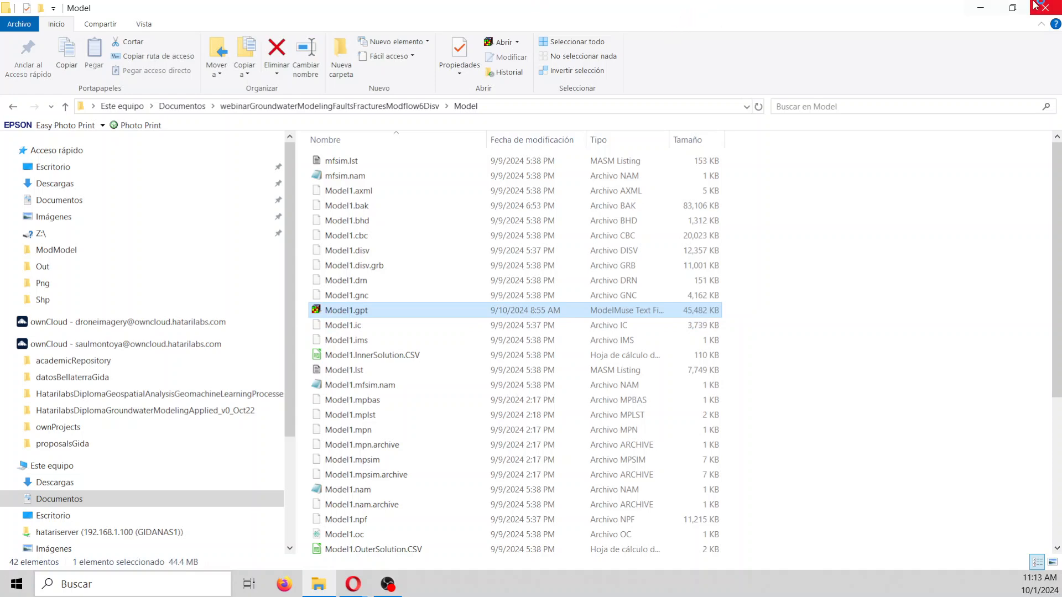
pyautogui.click(981, 8)
# Step: Launch ModelMuse and start a new MODFLOW model, keeping the length unit Meters and the time unit Seconds
pyautogui.click(102, 588)
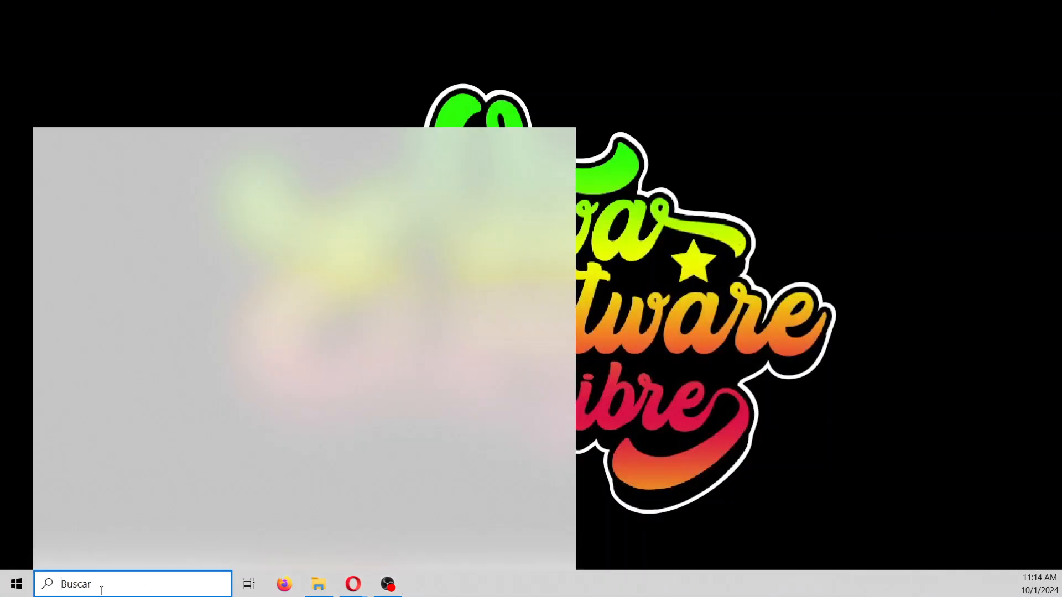
pyautogui.write('model')
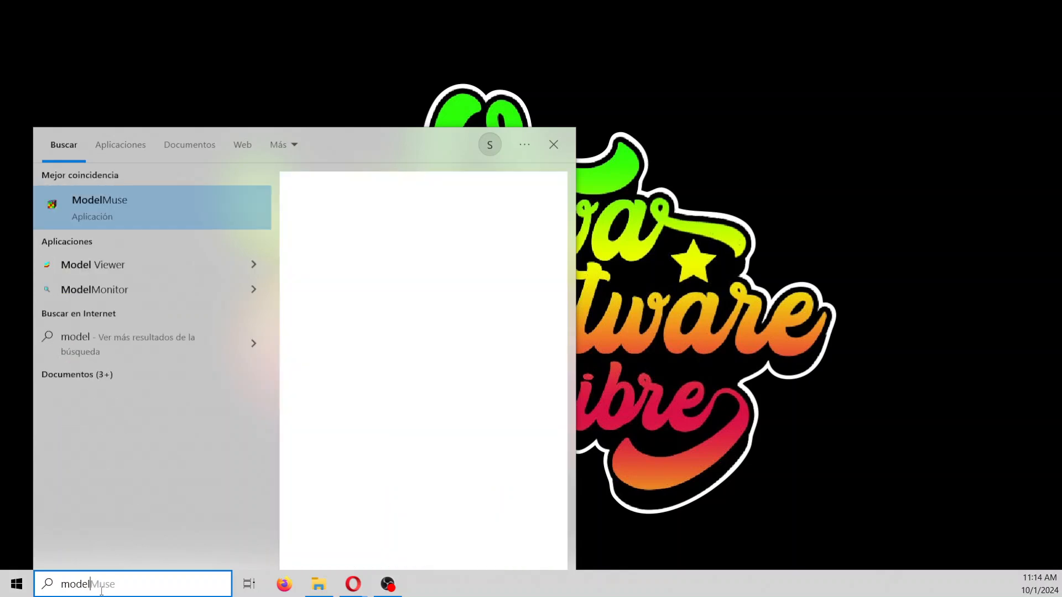
pyautogui.press('Return')
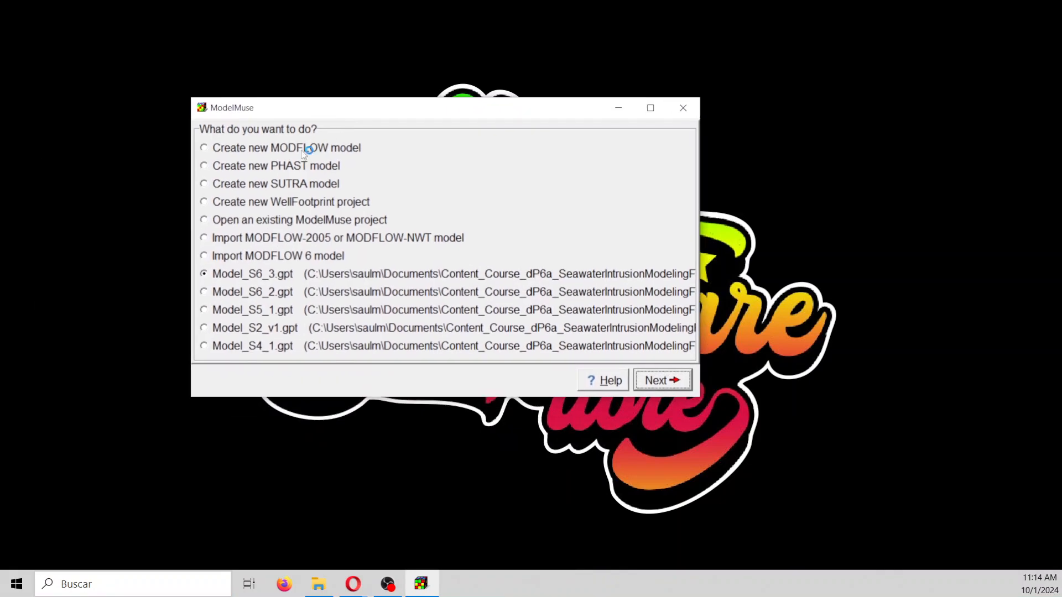
pyautogui.click(303, 154)
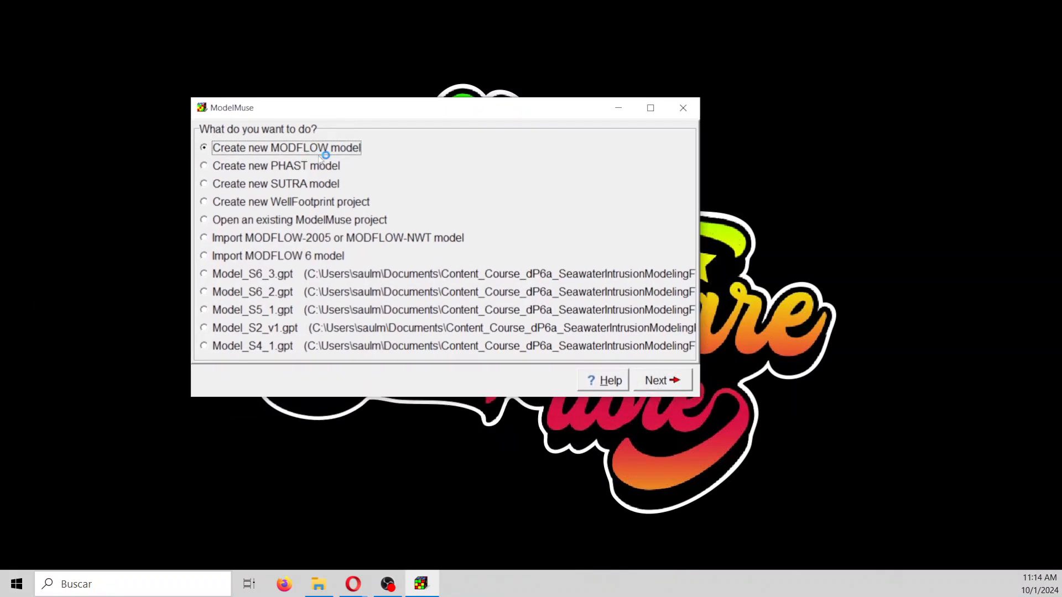
pyautogui.click(672, 381)
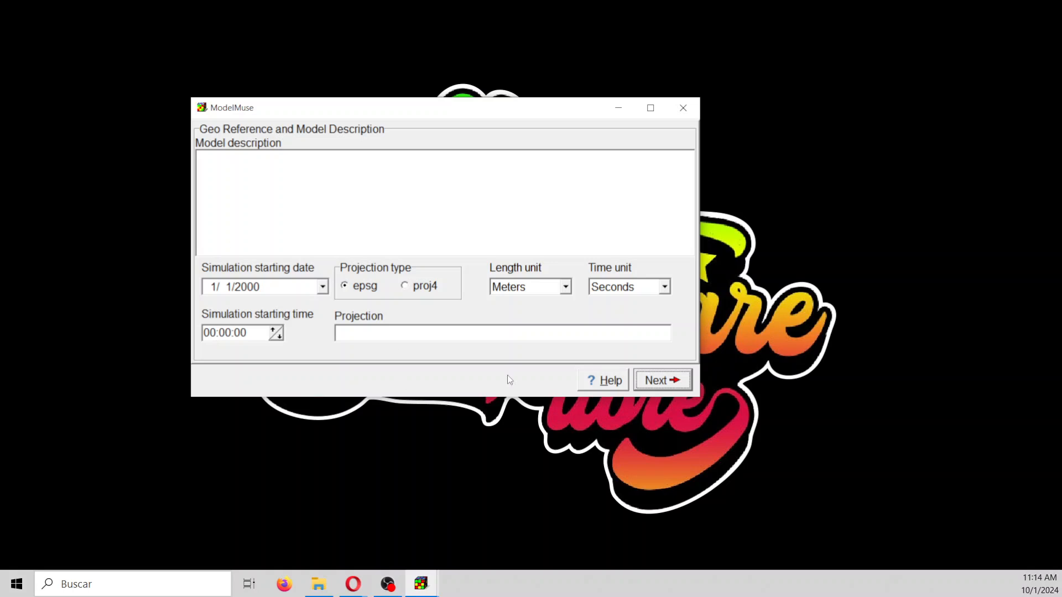
pyautogui.click(656, 381)
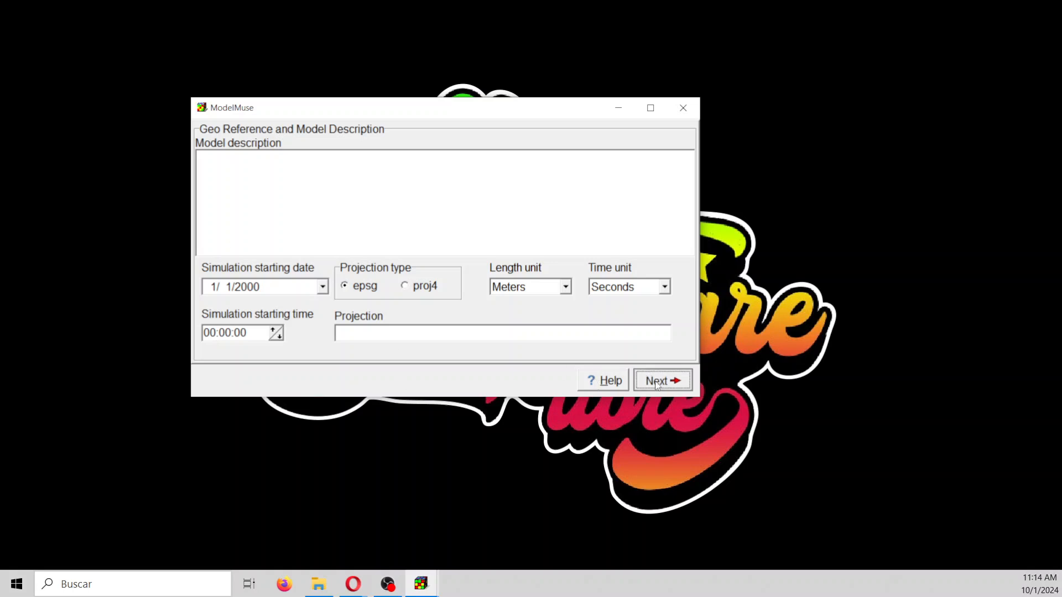
pyautogui.click(657, 382)
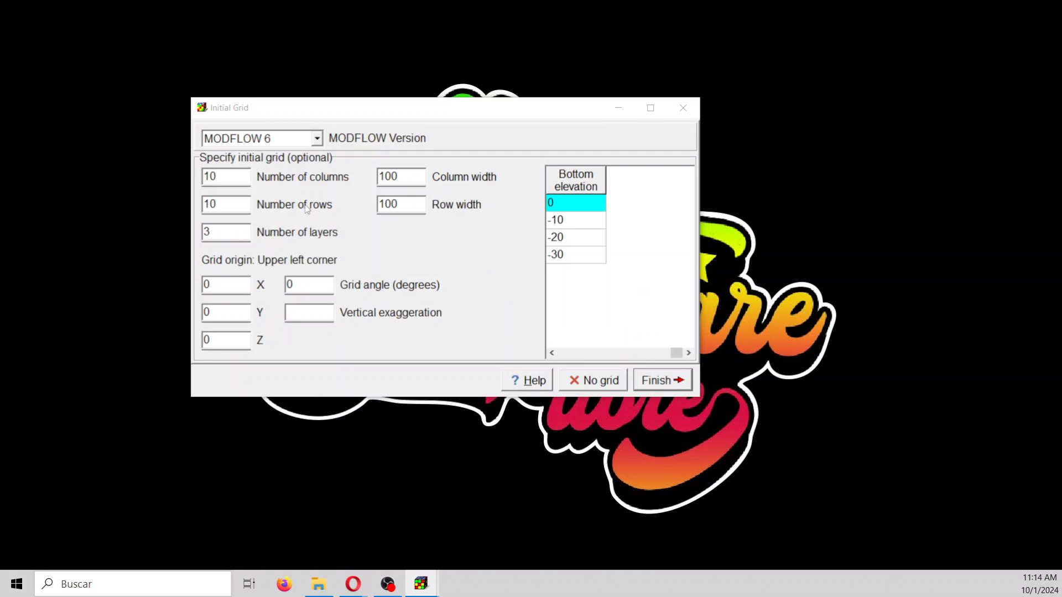
# Step: Define a single layer with the layer group named Aquifer and create the MODFLOW 6 model without an initial grid
pyautogui.moveTo(213, 232); pyautogui.dragTo(184, 232)
pyautogui.write('1')
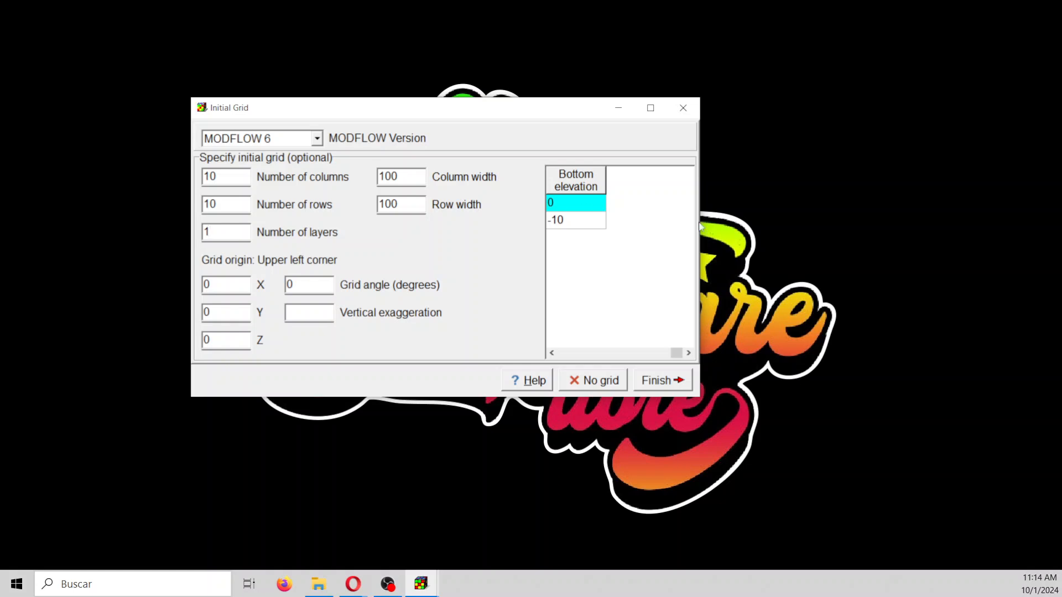
pyautogui.moveTo(700, 222); pyautogui.dragTo(821, 218)
pyautogui.click(625, 227)
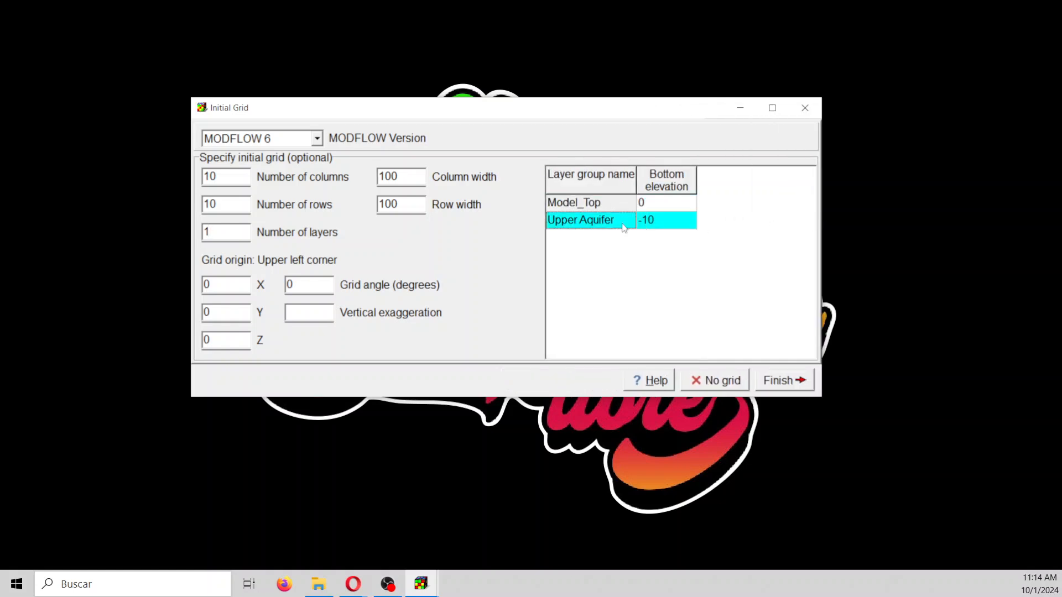
pyautogui.doubleClick(600, 224)
pyautogui.moveTo(582, 221); pyautogui.dragTo(494, 219)
pyautogui.press('BackSpace')
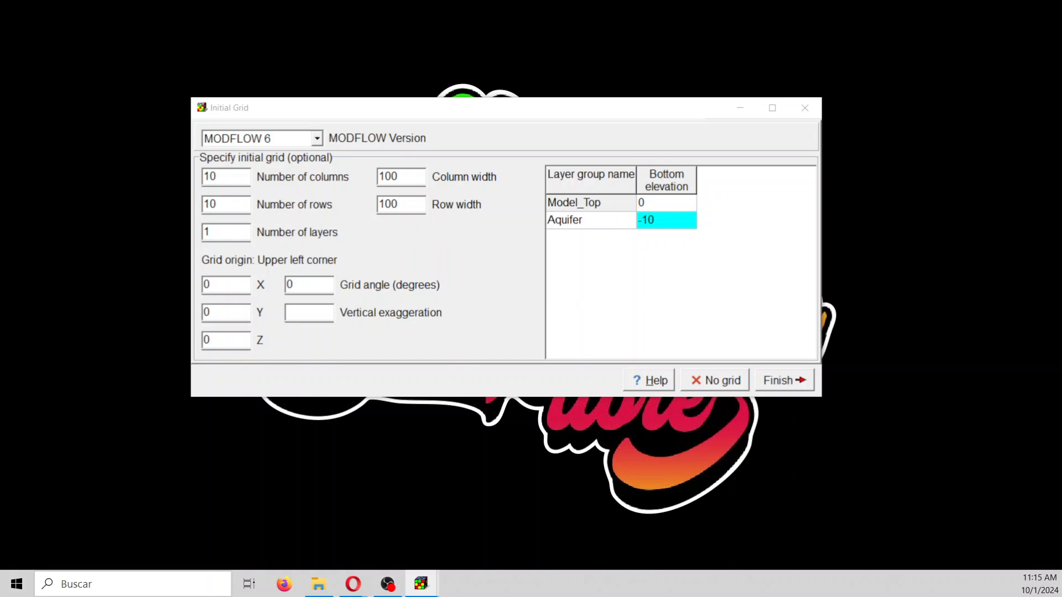
pyautogui.click(714, 381)
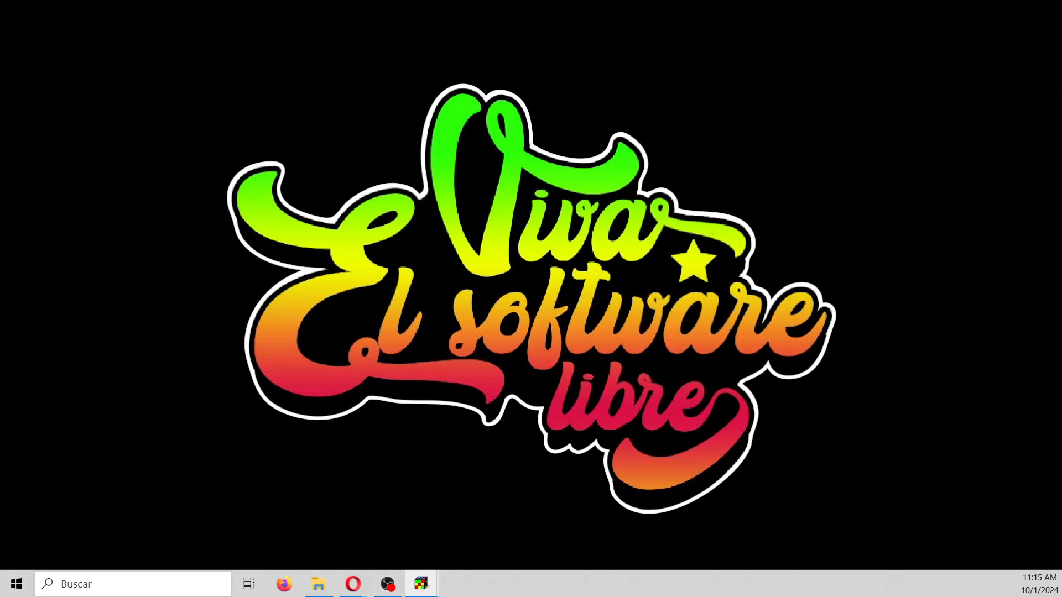
# Step: Maximize the ModelMuse window, start a shapefile import and browse to the Shp folder of webinarGroundwaterModelingFaultsFracturesModflow6Disv
pyautogui.moveTo(0, 36); pyautogui.dragTo(473, 21)
pyautogui.click(690, 18)
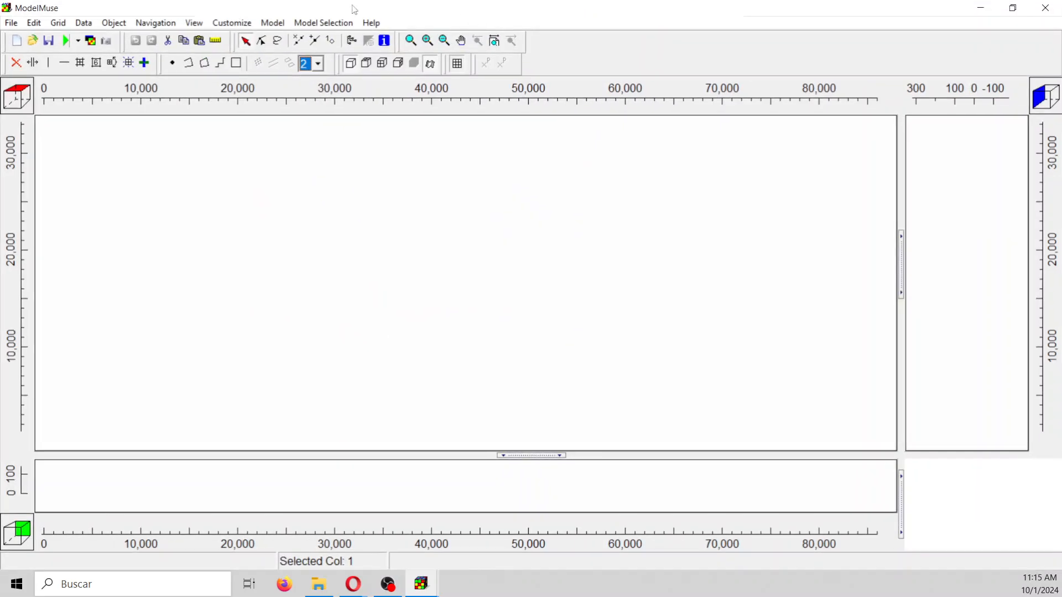
pyautogui.click(13, 22)
pyautogui.moveTo(67, 99)
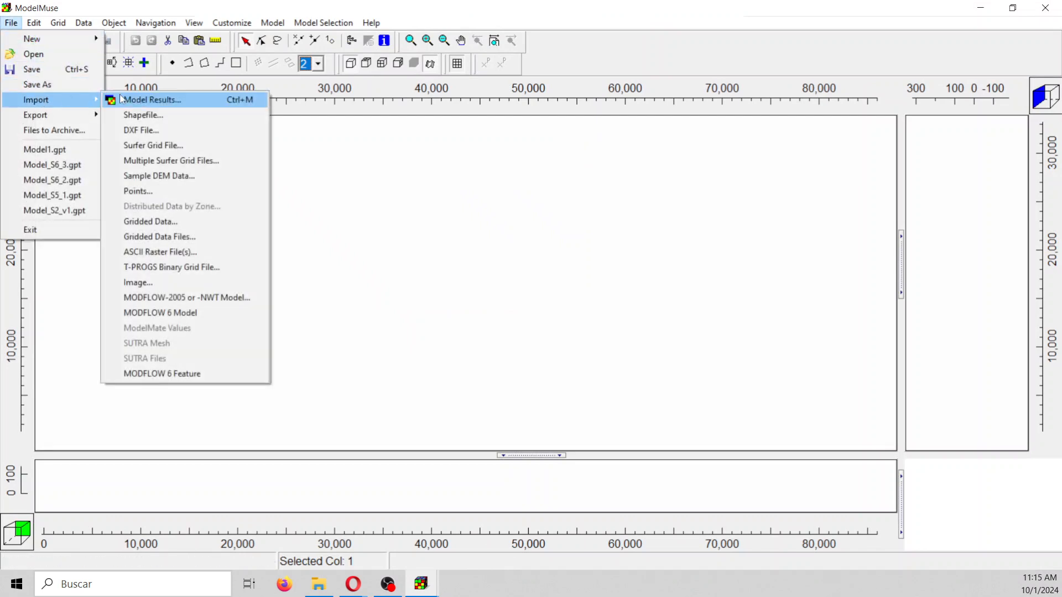
pyautogui.click(143, 114)
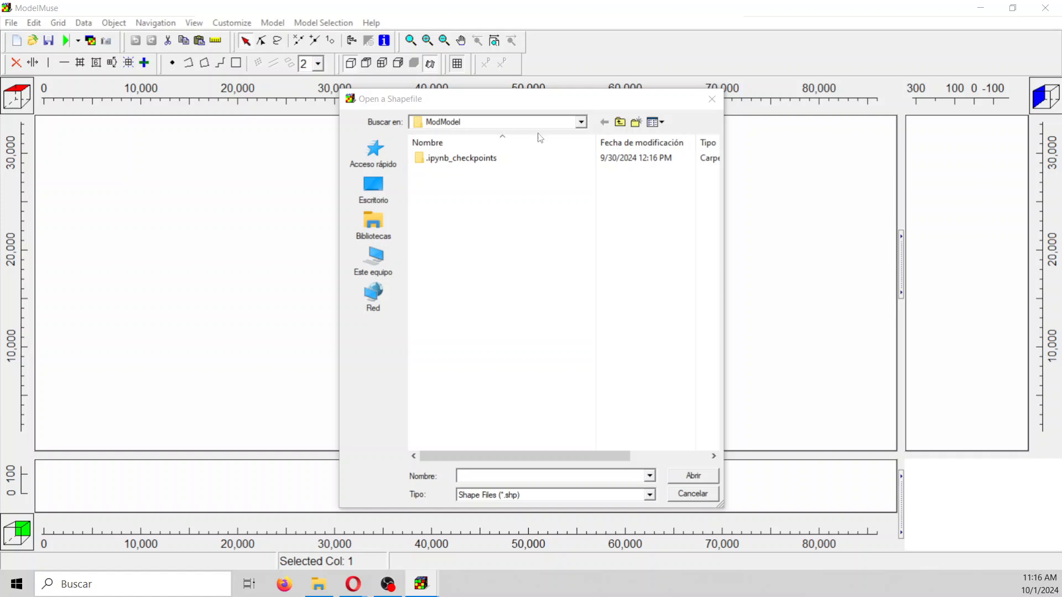
pyautogui.click(620, 123)
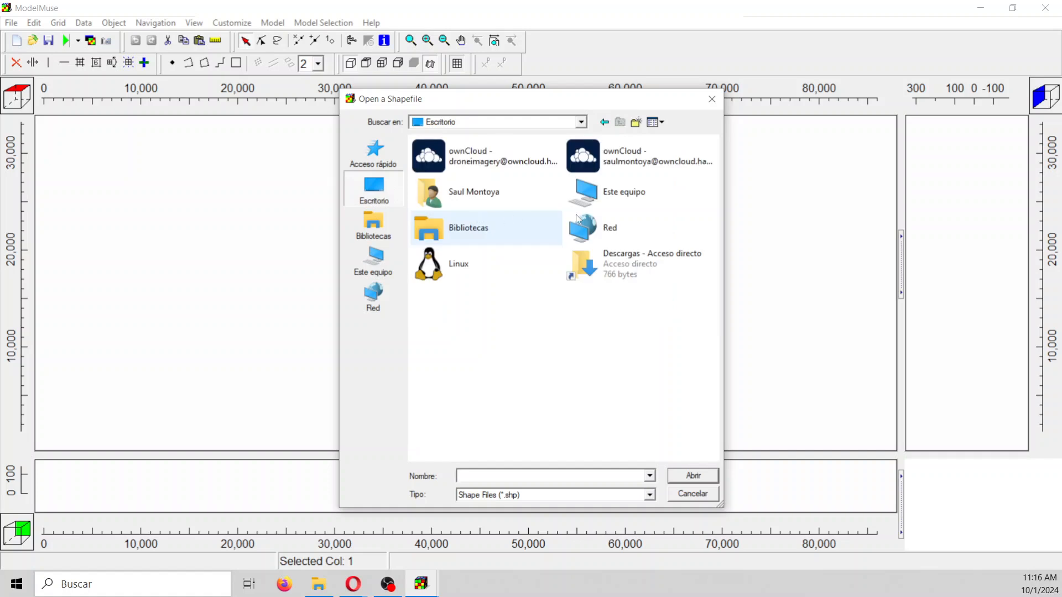
pyautogui.doubleClick(442, 219)
pyautogui.doubleClick(586, 158)
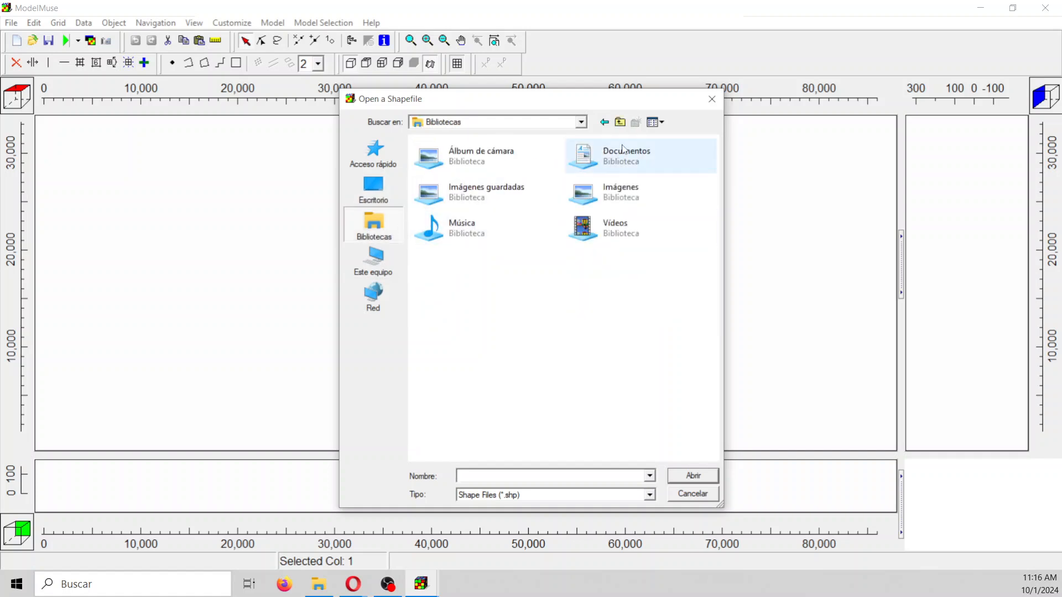
pyautogui.doubleClick(442, 239)
pyautogui.click(436, 188)
pyautogui.doubleClick(436, 188)
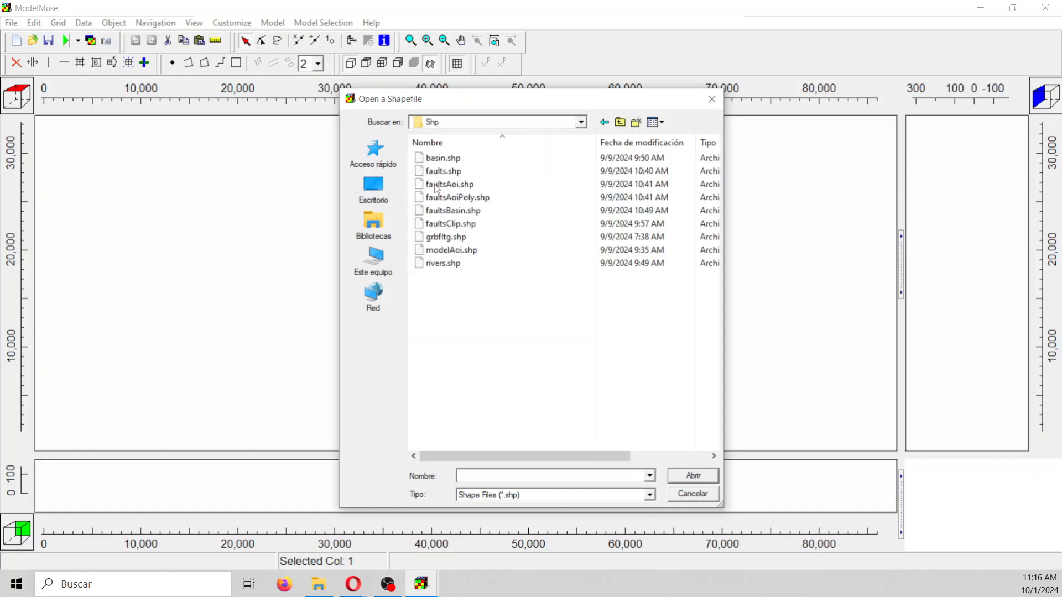
# Step: Import basin.shp as a single multipart object with Set values of enclosed cells enabled
pyautogui.doubleClick(440, 161)
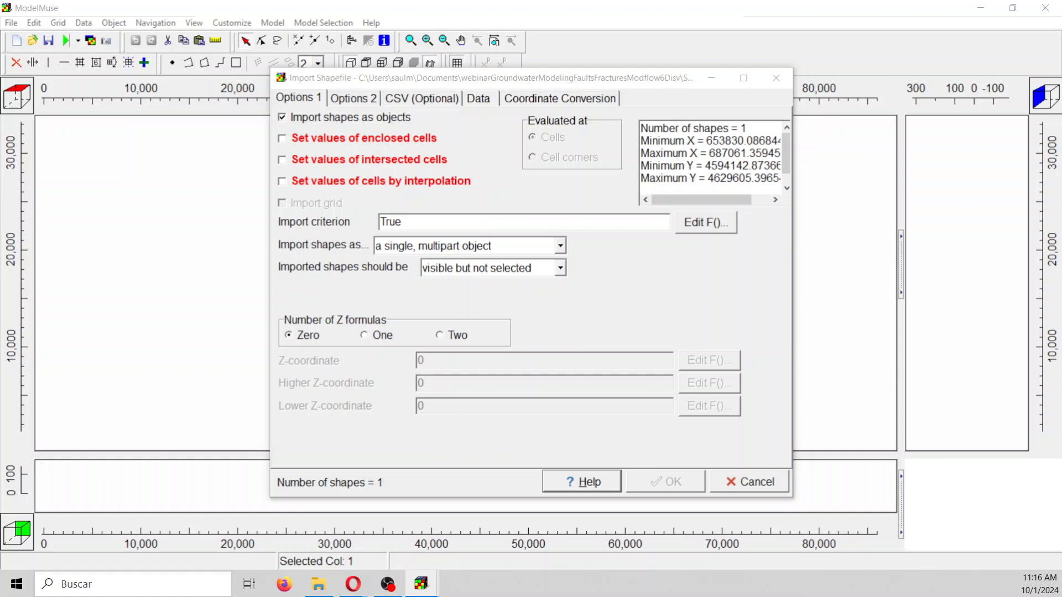
pyautogui.click(283, 139)
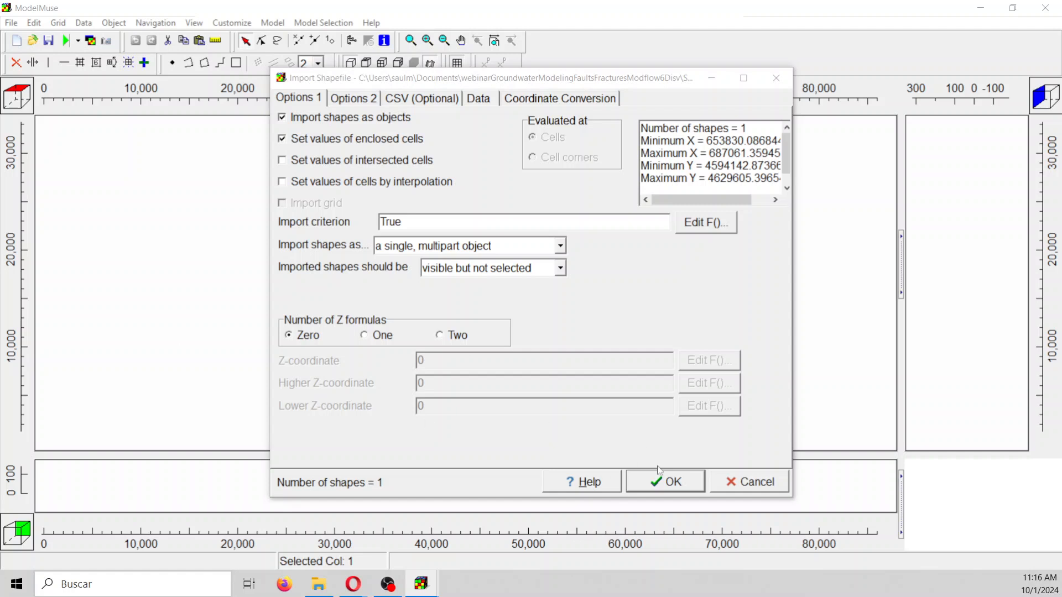
pyautogui.click(664, 484)
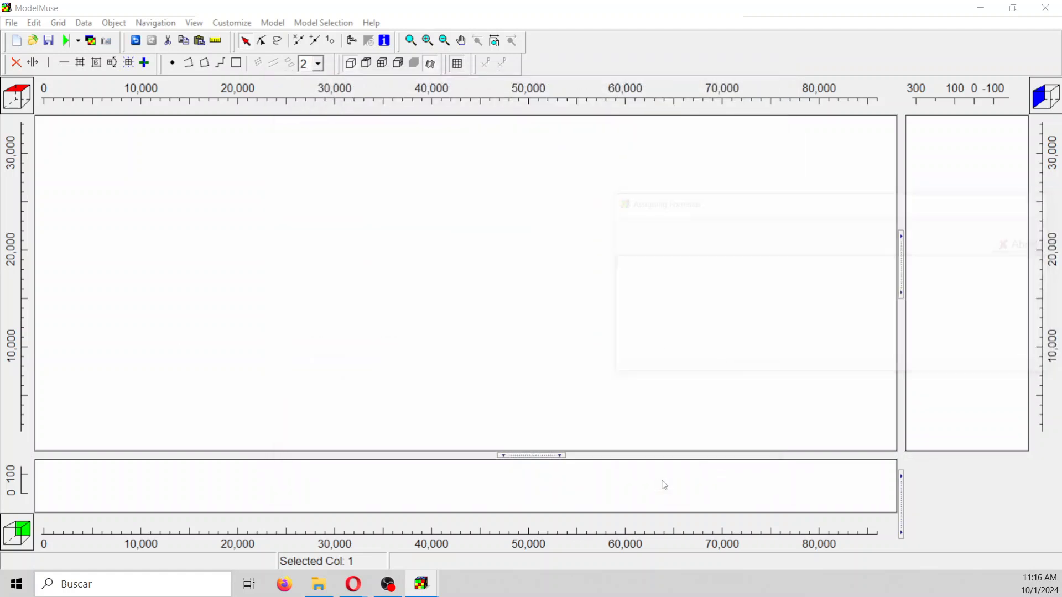
# Step: Edit the basin_1 object so it sets a grid cell size of 1000 and has a pink object line
pyautogui.click(351, 43)
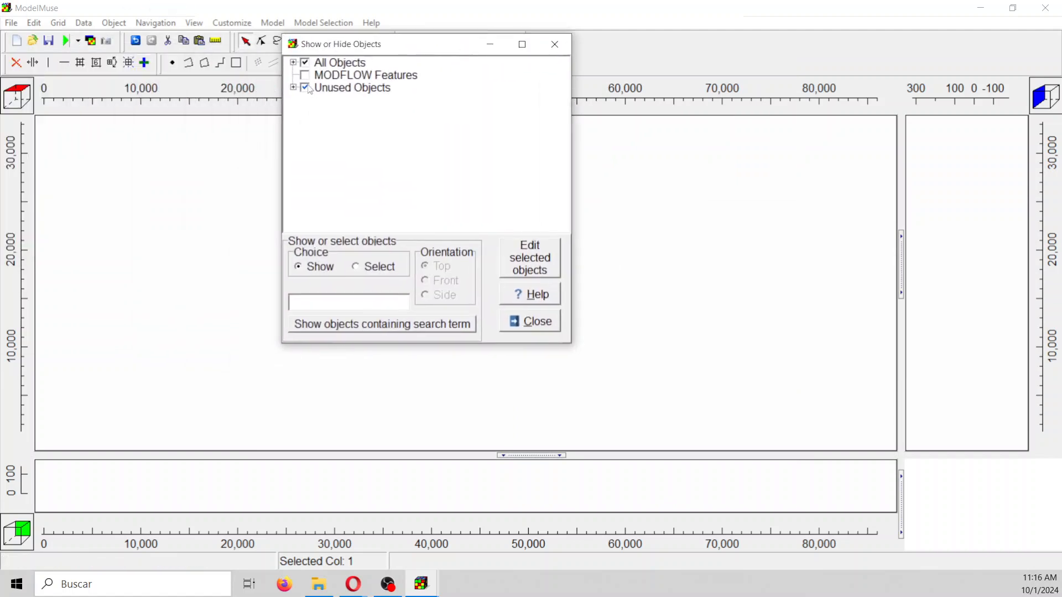
pyautogui.doubleClick(345, 103)
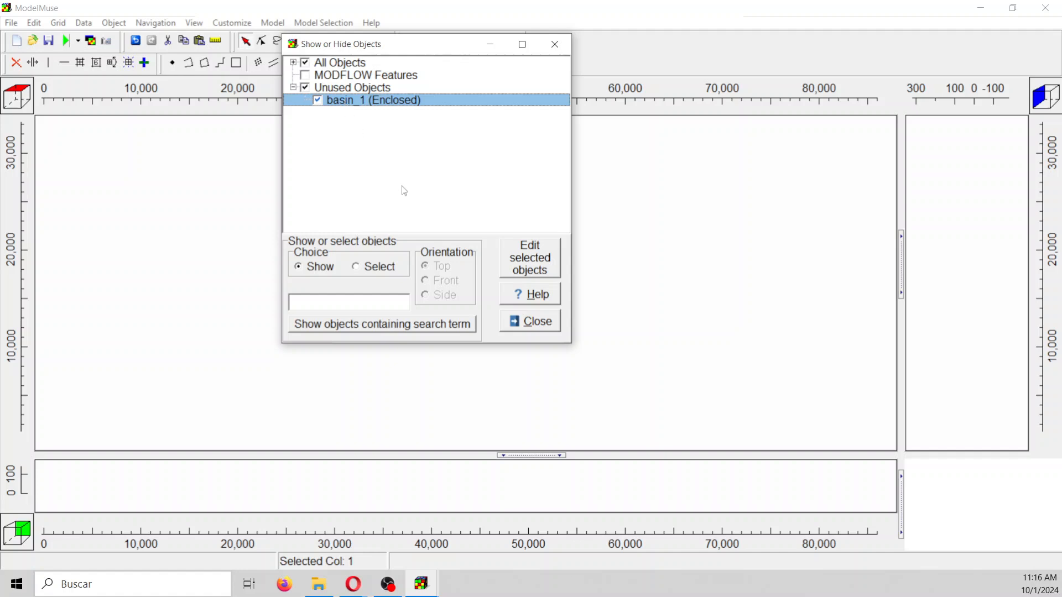
pyautogui.click(358, 216)
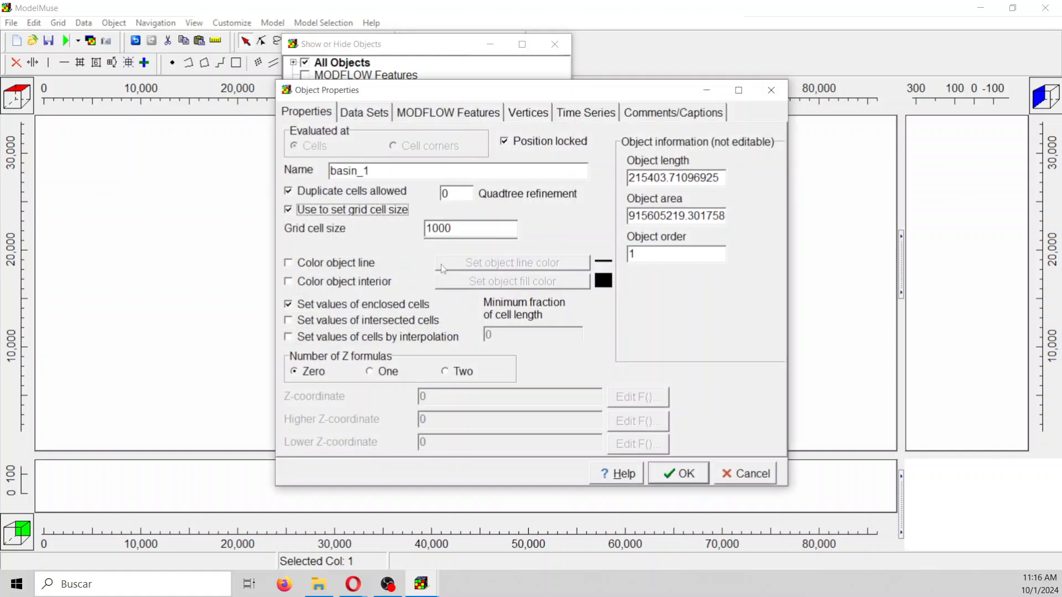
pyautogui.click(349, 265)
pyautogui.click(575, 166)
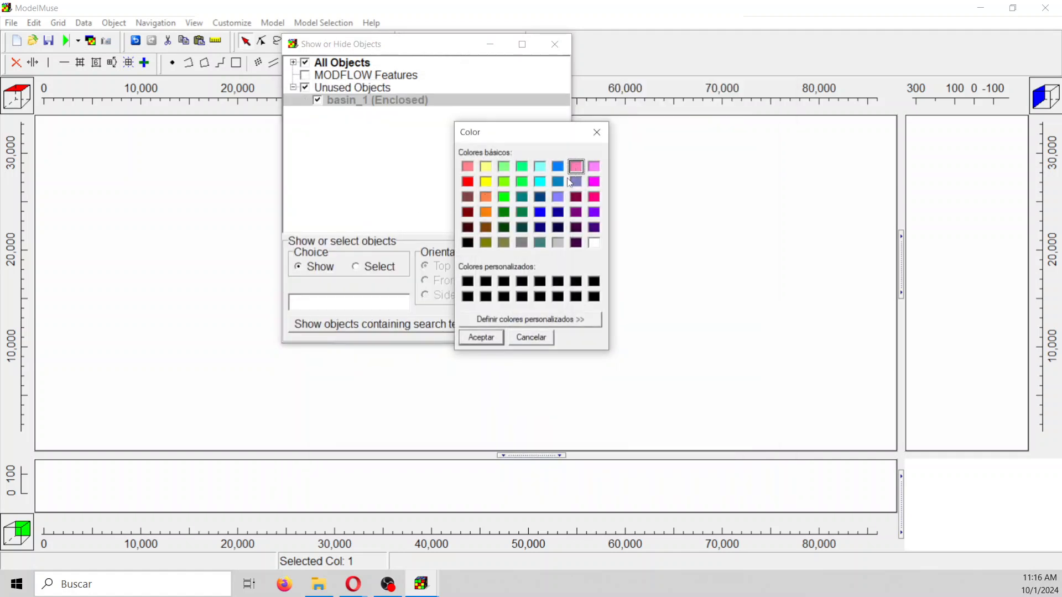
pyautogui.click(480, 342)
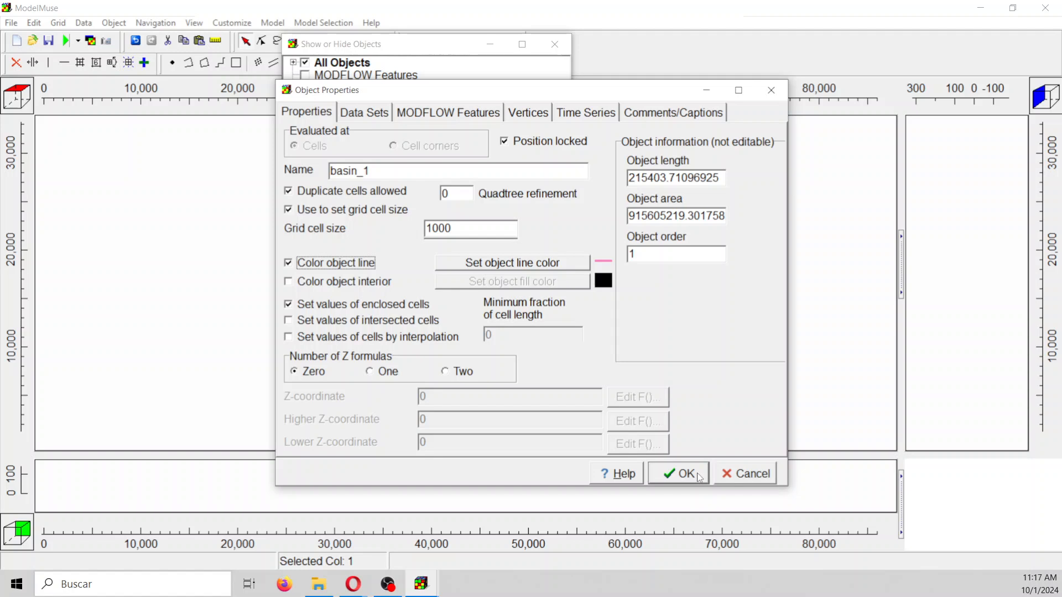
pyautogui.click(697, 474)
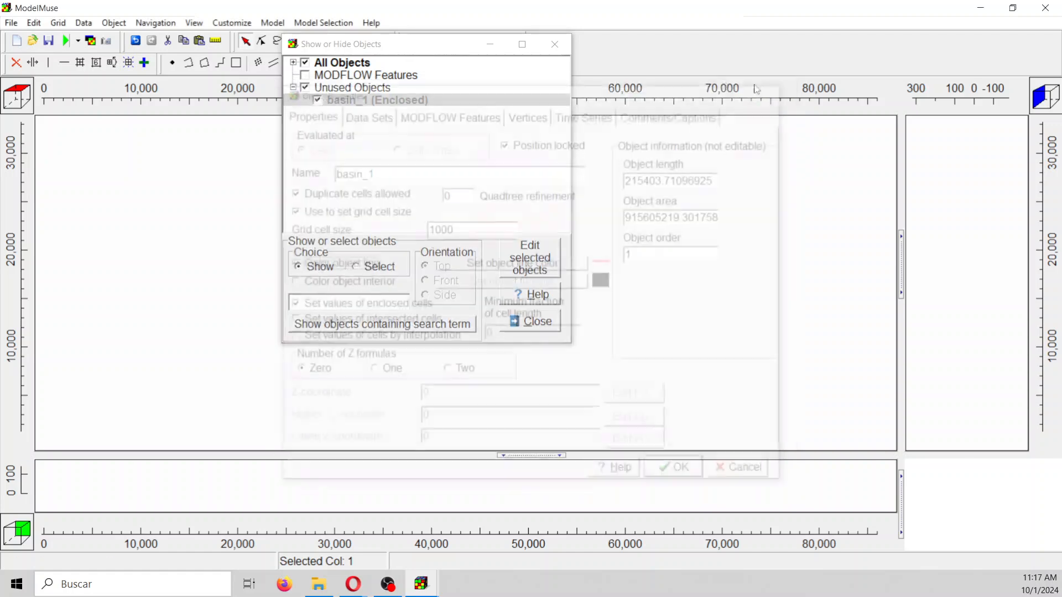
# Step: Delete the basin_1 object from the list of unused objects and close the list
pyautogui.click(546, 46)
pyautogui.click(352, 40)
pyautogui.rightClick(352, 102)
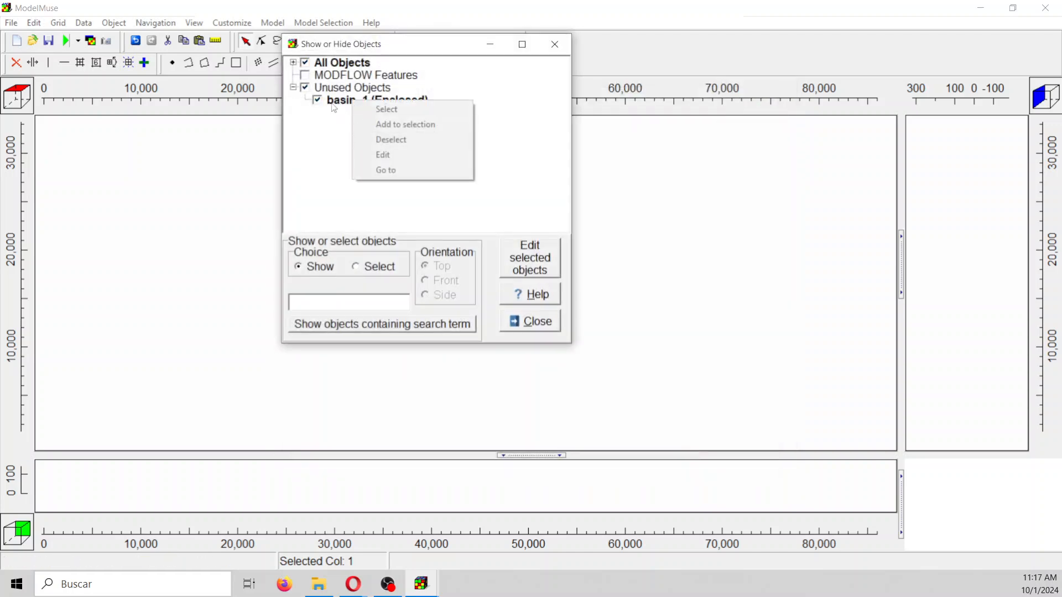
pyautogui.click(343, 110)
pyautogui.click(346, 105)
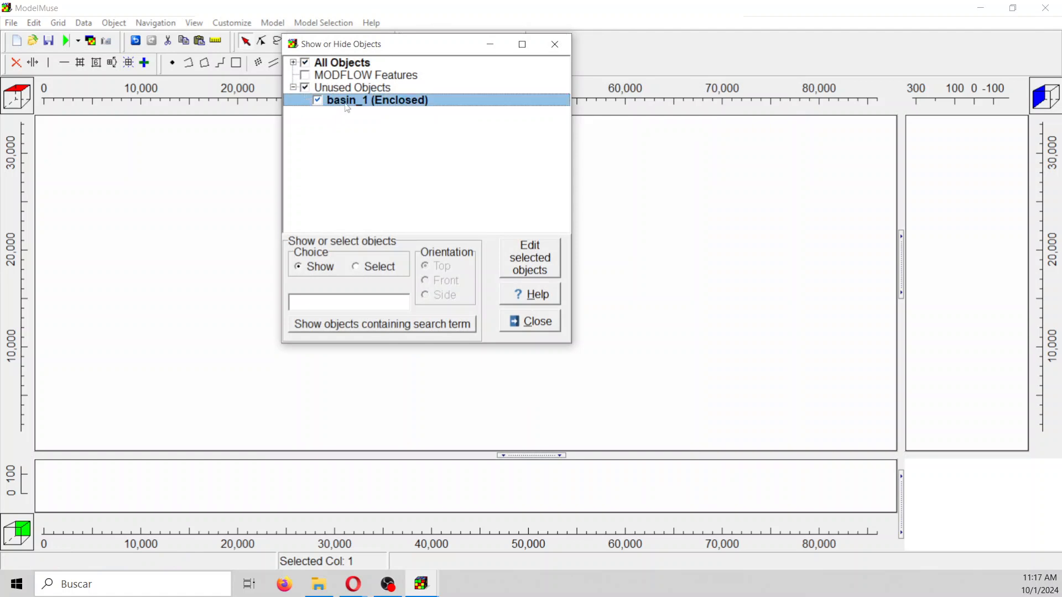
pyautogui.press('Delete')
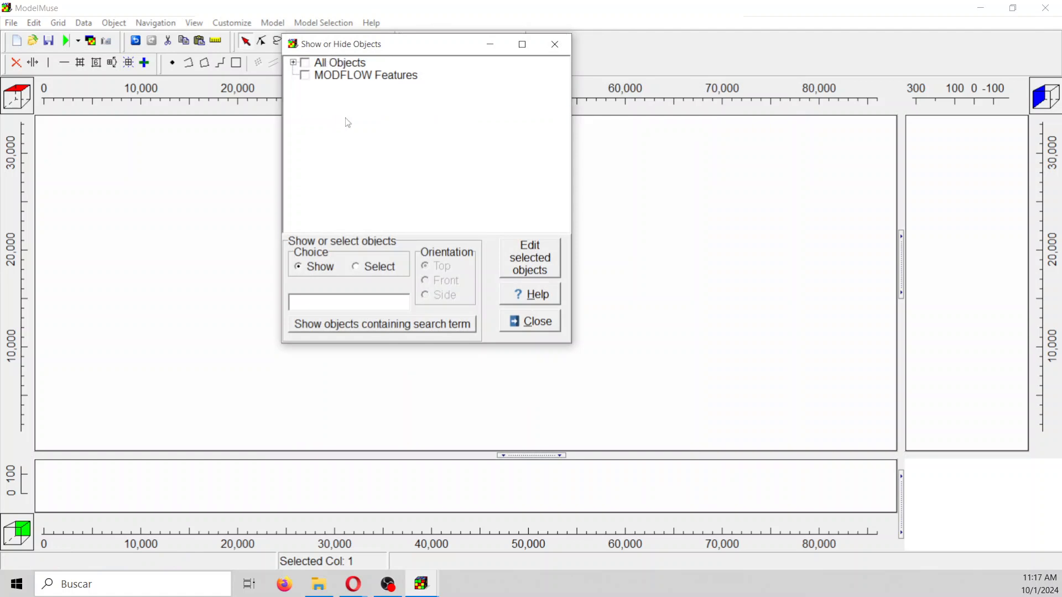
pyautogui.click(554, 45)
# Step: Import the basin.shp shapefile again as a single multipart object that sets values of enclosed cells
pyautogui.click(11, 22)
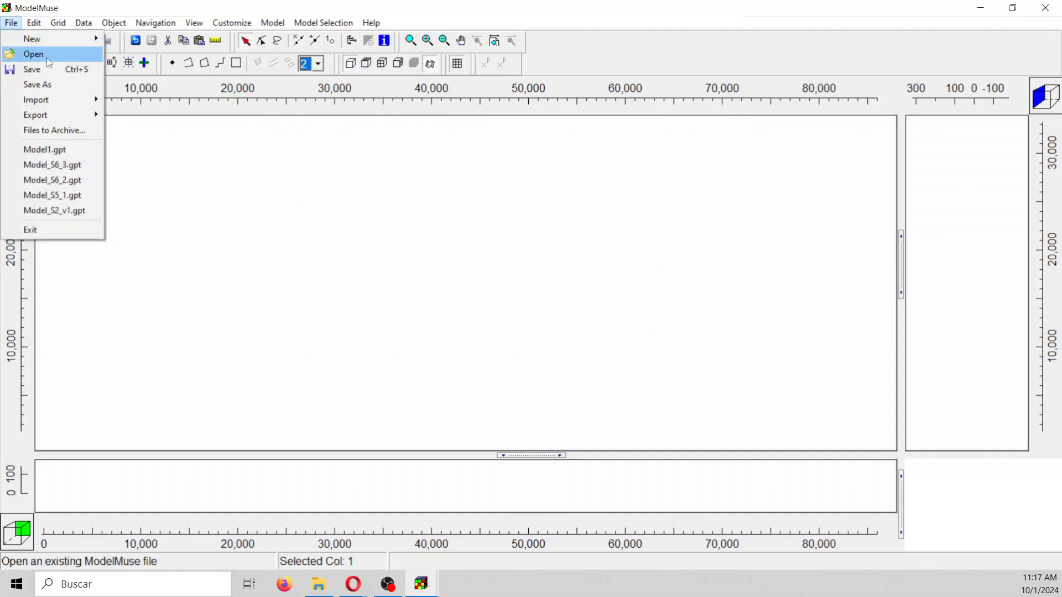
pyautogui.moveTo(66, 100)
pyautogui.click(121, 114)
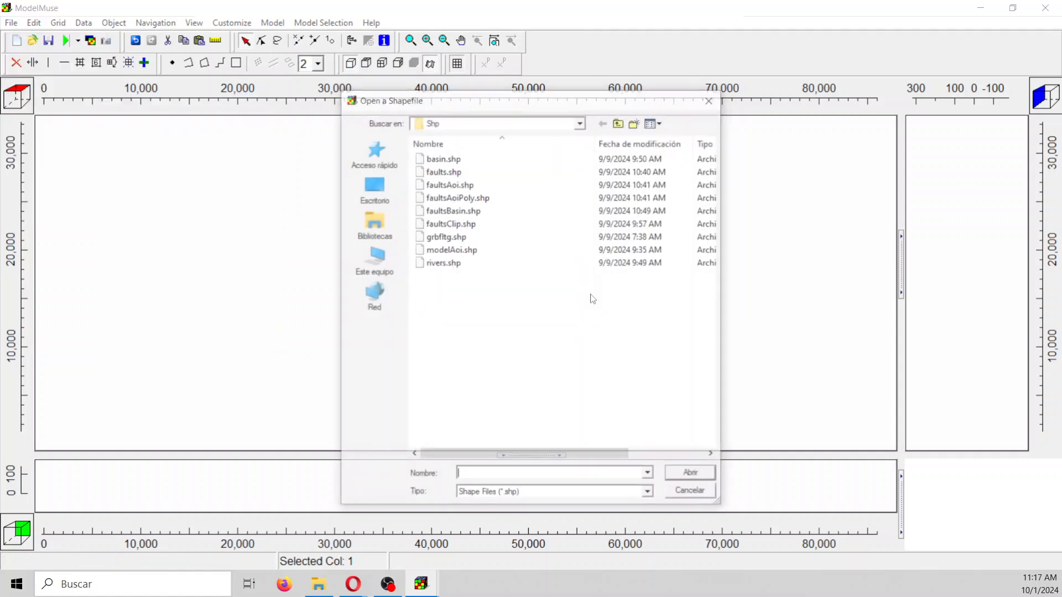
pyautogui.doubleClick(445, 159)
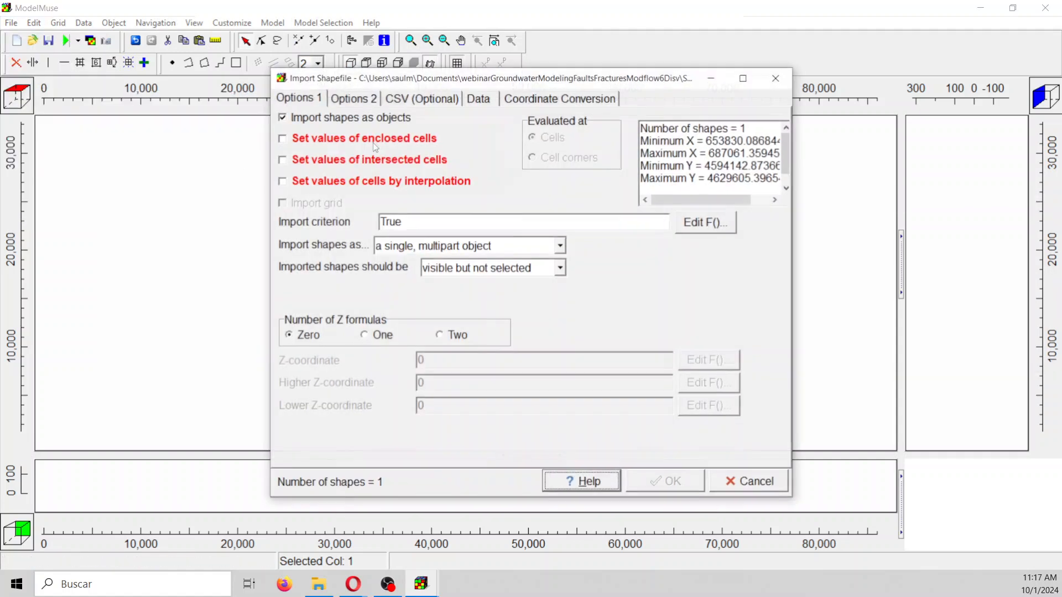
pyautogui.click(333, 143)
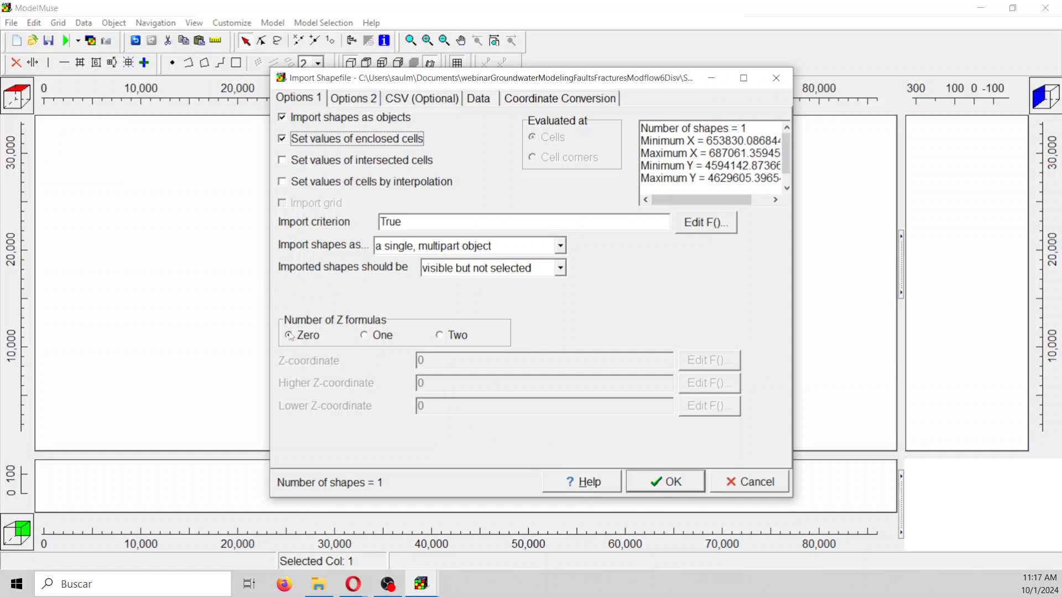
pyautogui.click(676, 484)
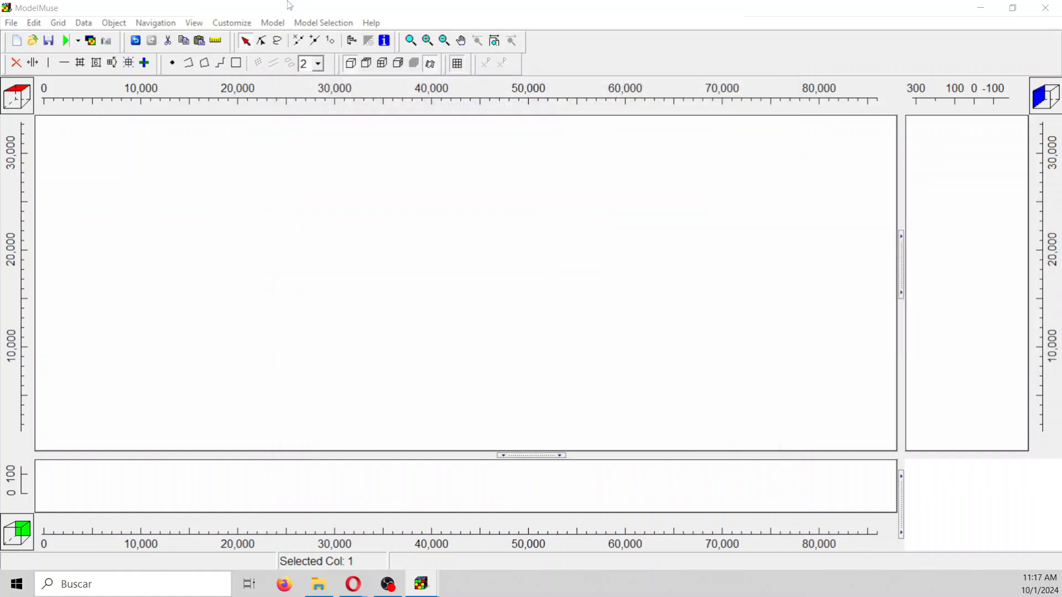
# Step: Make the reimported basin_1 object set a grid cell size of 1000 and color its object line red
pyautogui.click(351, 40)
pyautogui.moveTo(371, 47); pyautogui.dragTo(386, 72)
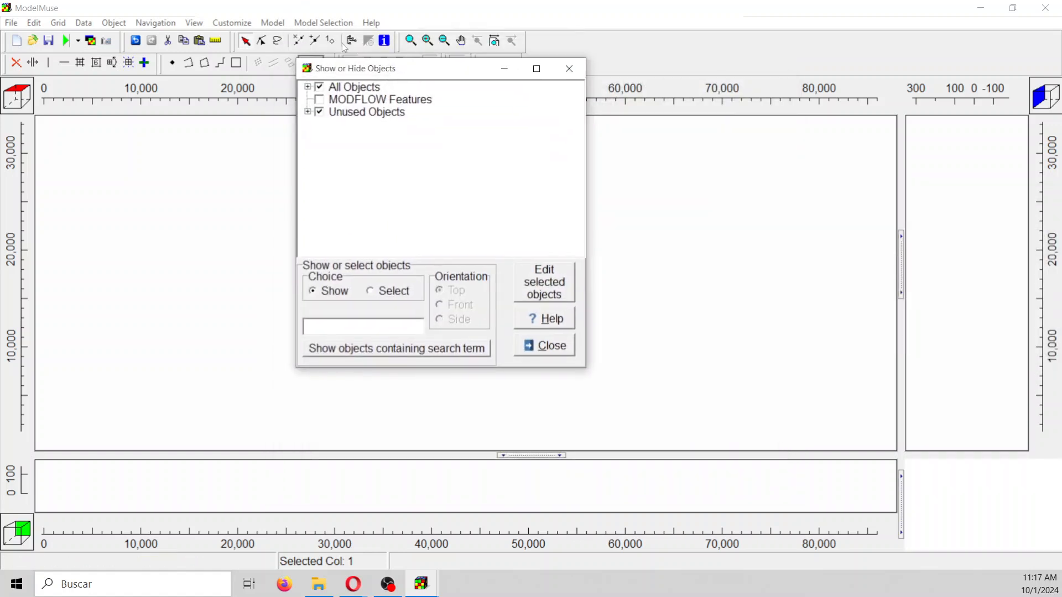
pyautogui.click(308, 112)
pyautogui.doubleClick(357, 126)
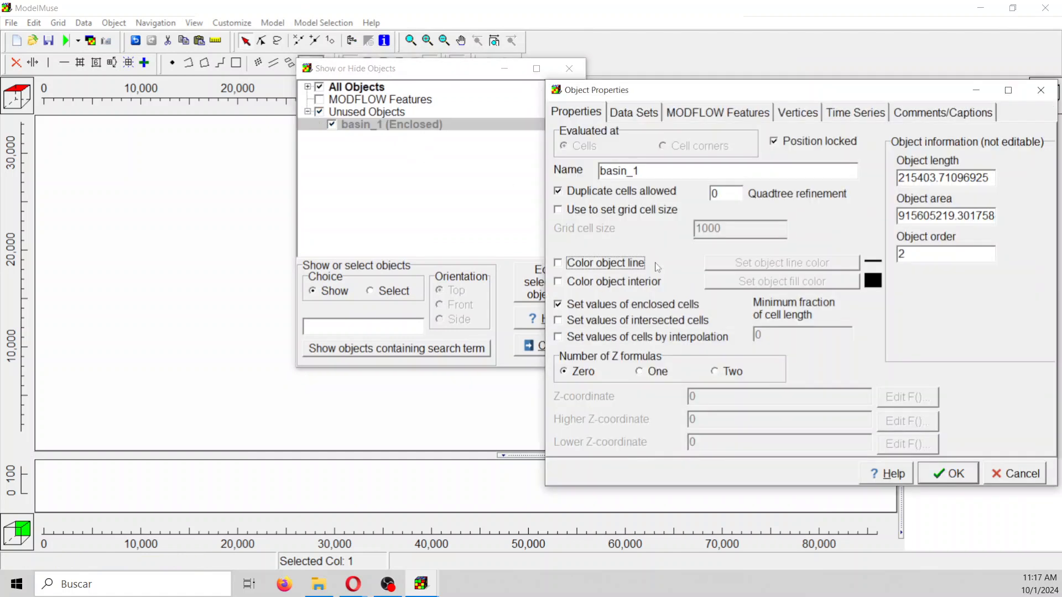
pyautogui.moveTo(741, 95); pyautogui.dragTo(394, 79)
pyautogui.click(231, 195)
pyautogui.click(247, 247)
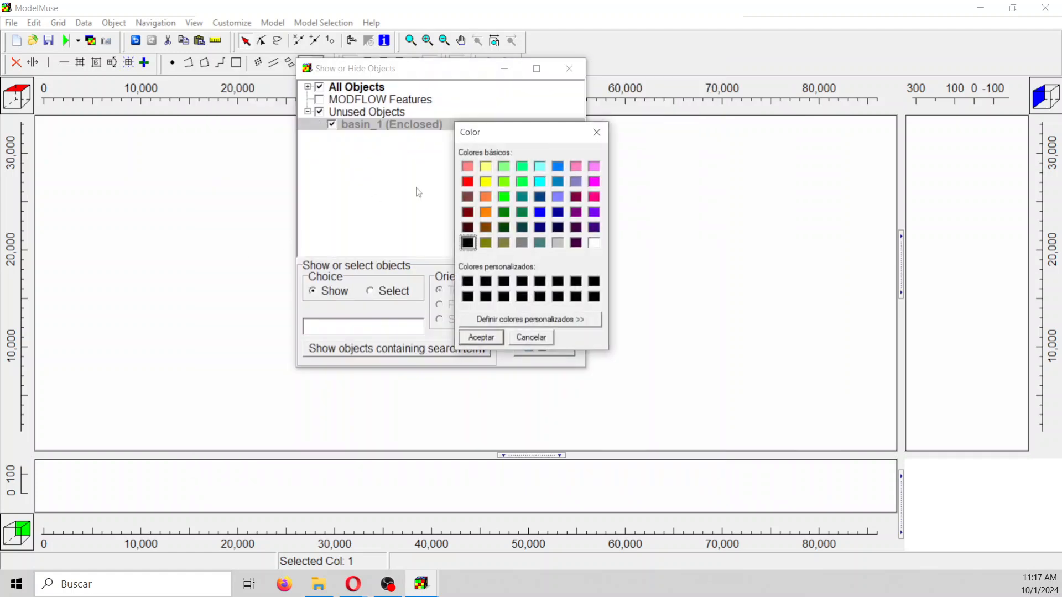
pyautogui.click(468, 182)
pyautogui.click(475, 334)
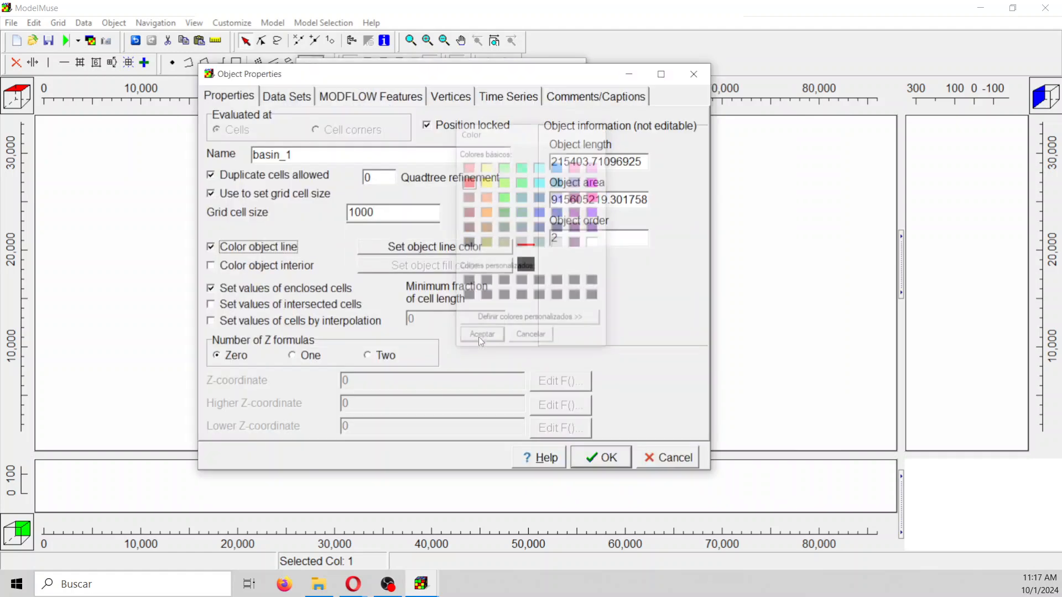
pyautogui.click(612, 468)
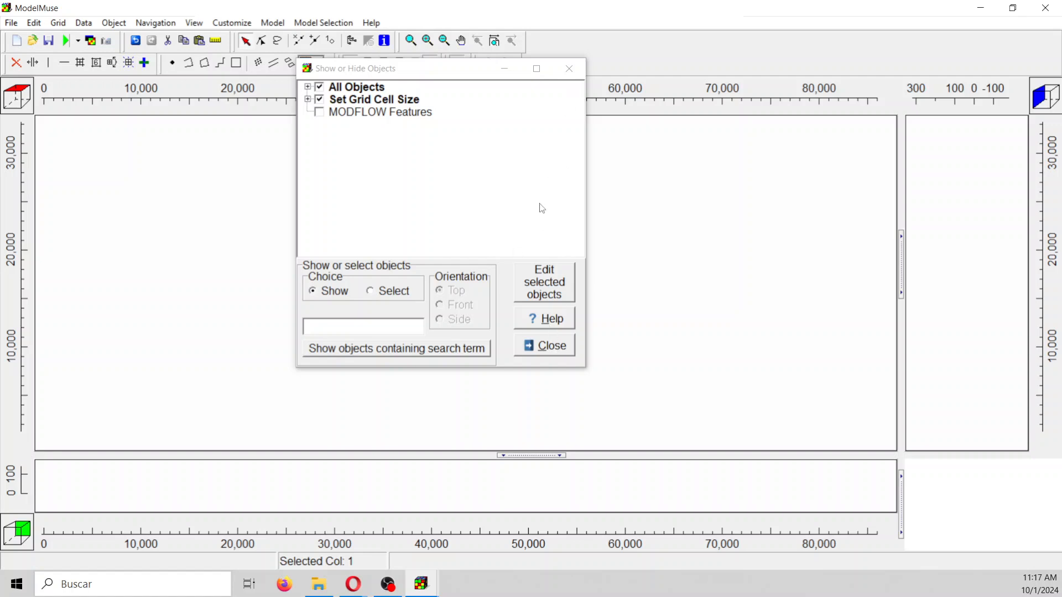
pyautogui.click(581, 70)
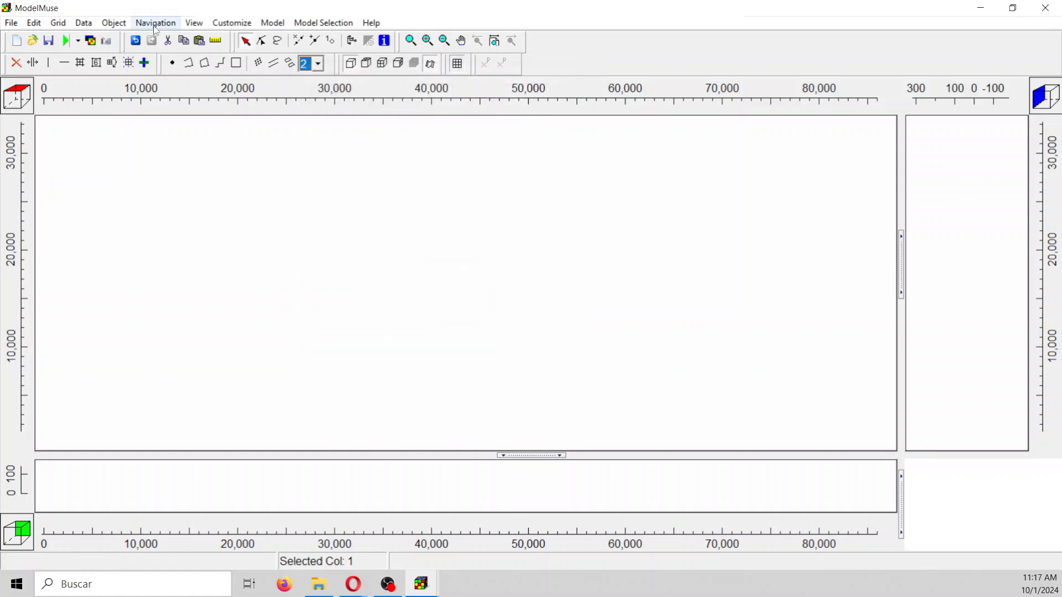
# Step: Generate the model grid with a grid angle of 0 degrees and no smoothing
pyautogui.click(127, 66)
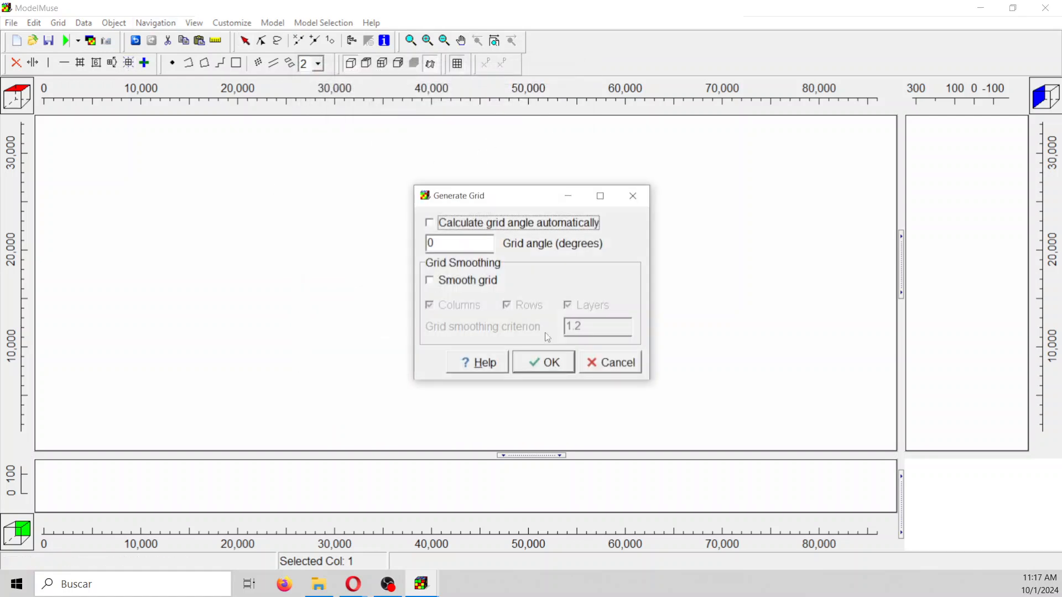
pyautogui.click(539, 369)
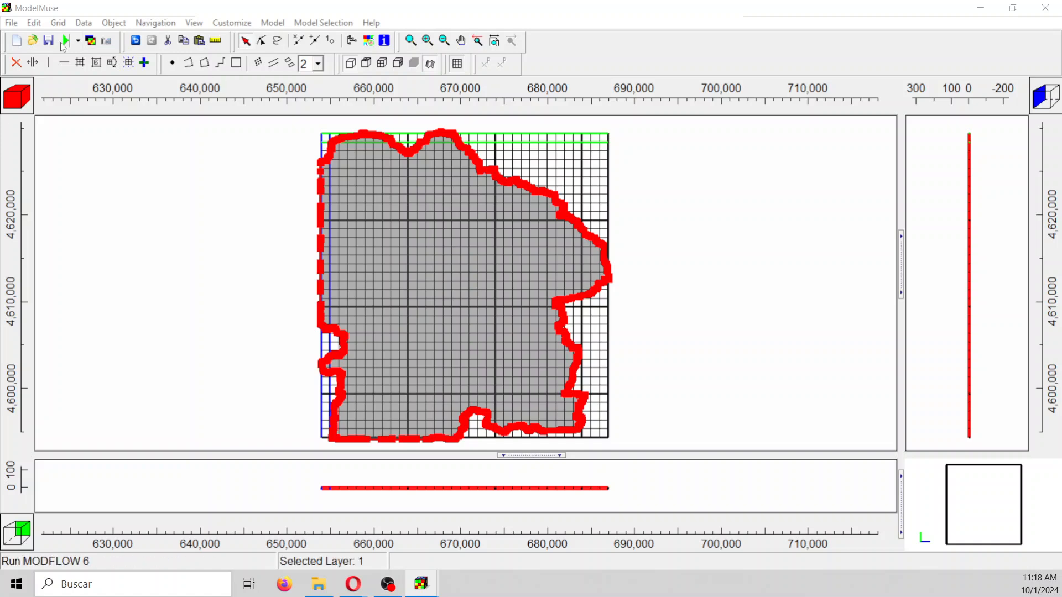
# Step: Import the faultsAoi.shp shapefile as a single multipart object that sets values of intersected cells
pyautogui.click(11, 22)
pyautogui.moveTo(48, 101)
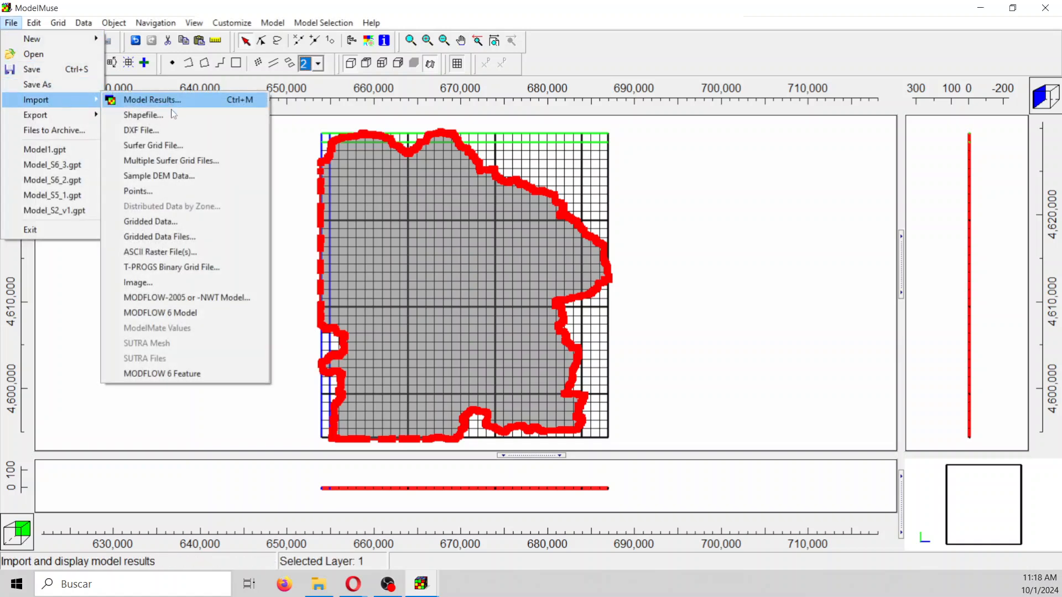
pyautogui.click(177, 112)
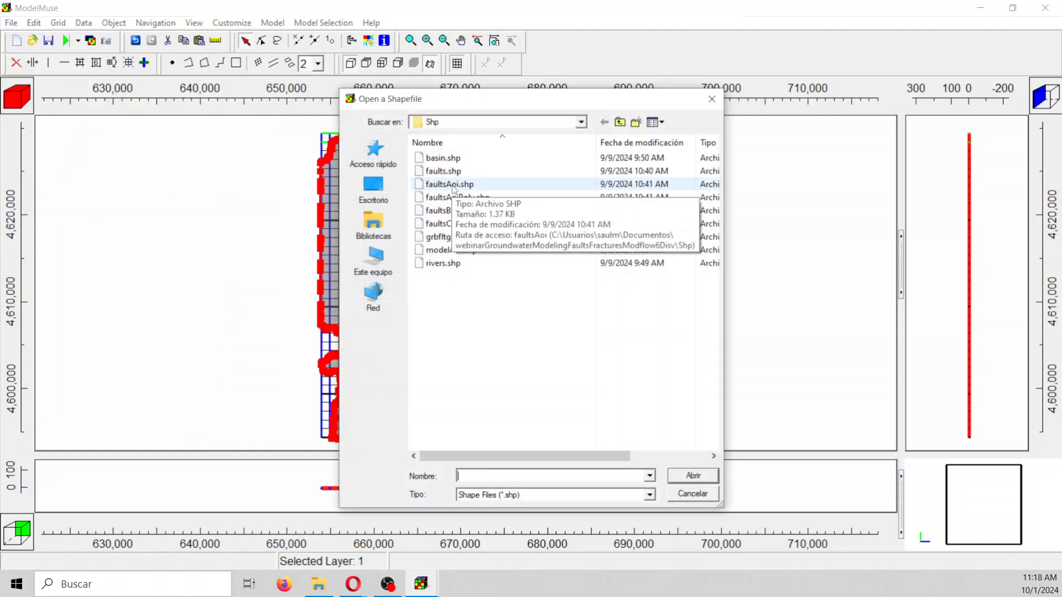
pyautogui.click(452, 187)
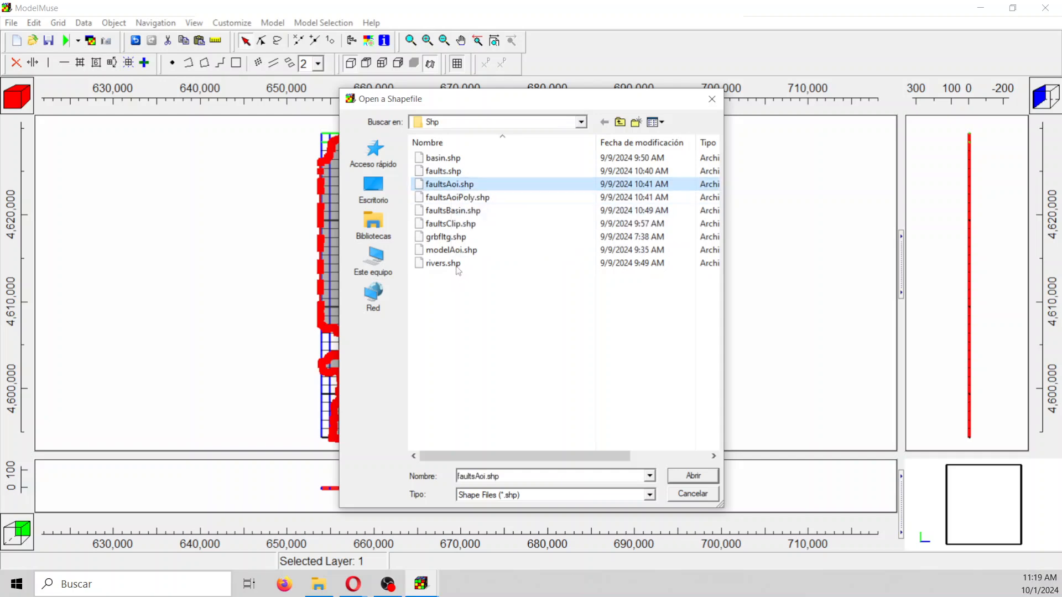
pyautogui.doubleClick(449, 186)
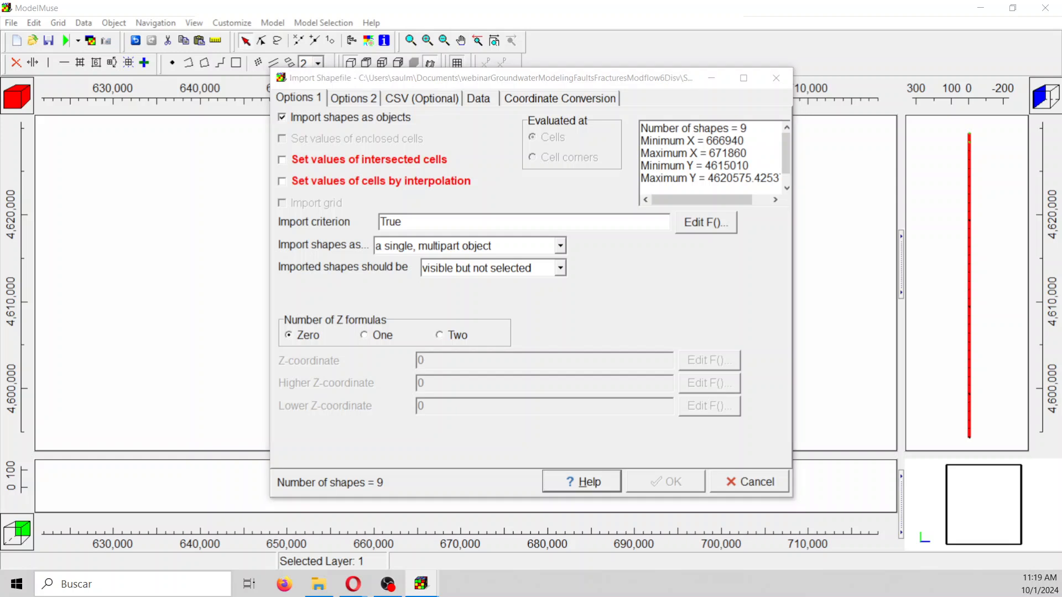
pyautogui.click(292, 164)
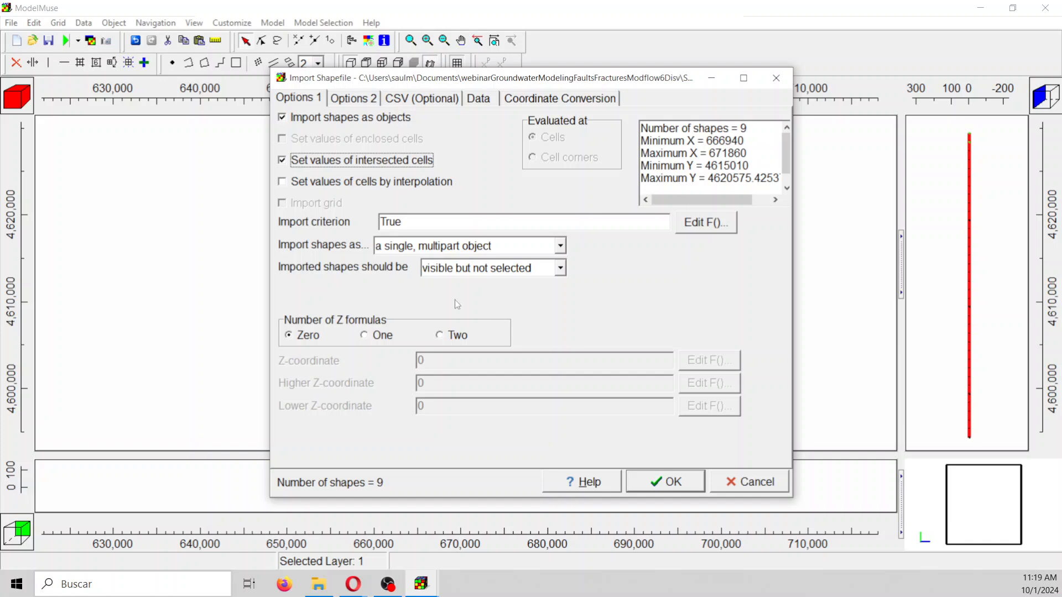
pyautogui.press('Return')
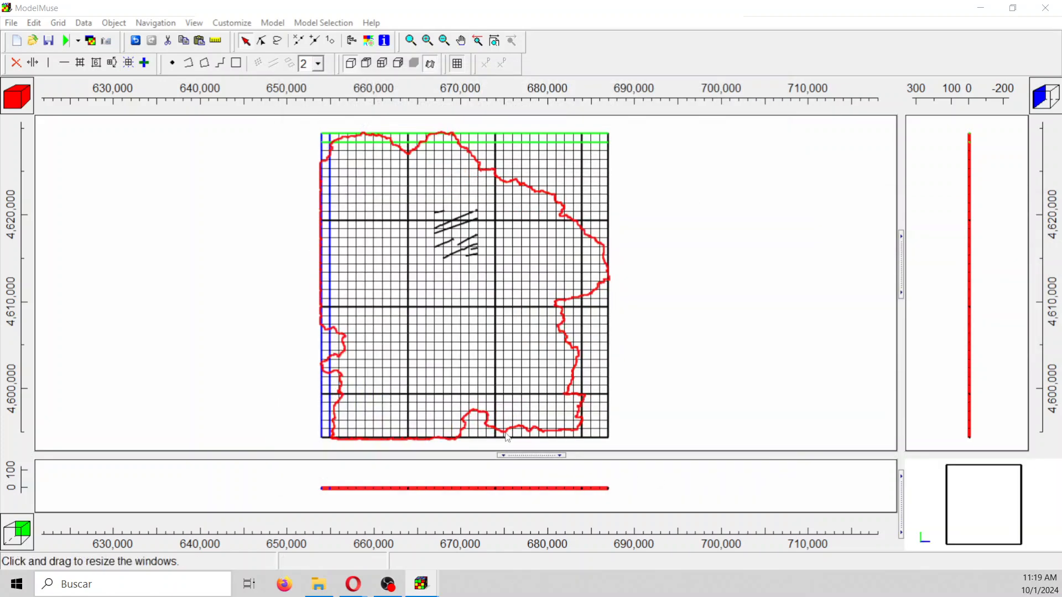
# Step: Color the object line of the imported faultsAoi_1 object cyan
pyautogui.click(464, 229)
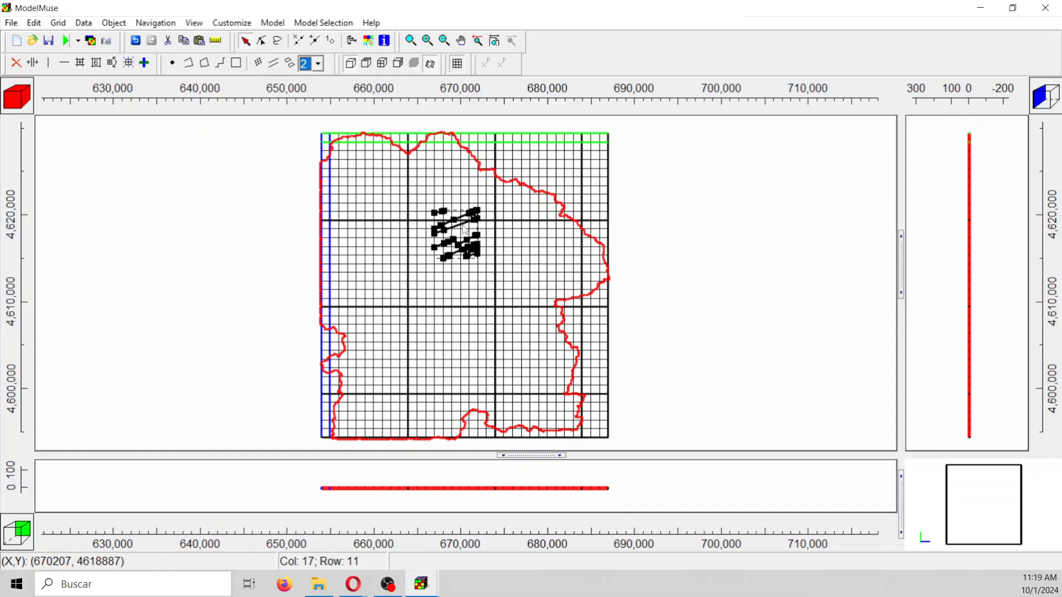
pyautogui.doubleClick(464, 229)
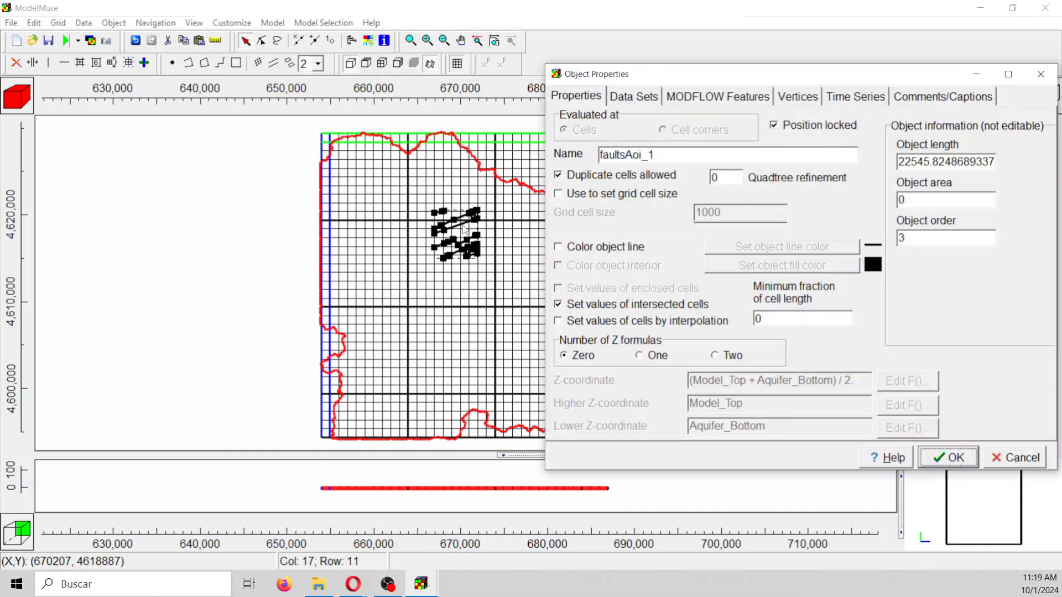
pyautogui.click(622, 247)
pyautogui.click(540, 181)
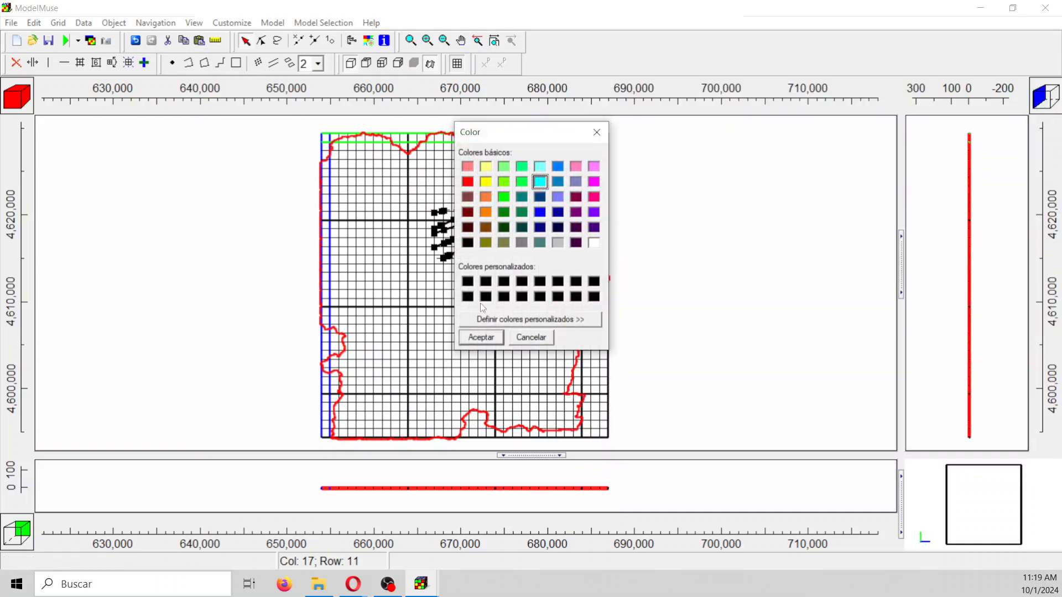
pyautogui.click(479, 337)
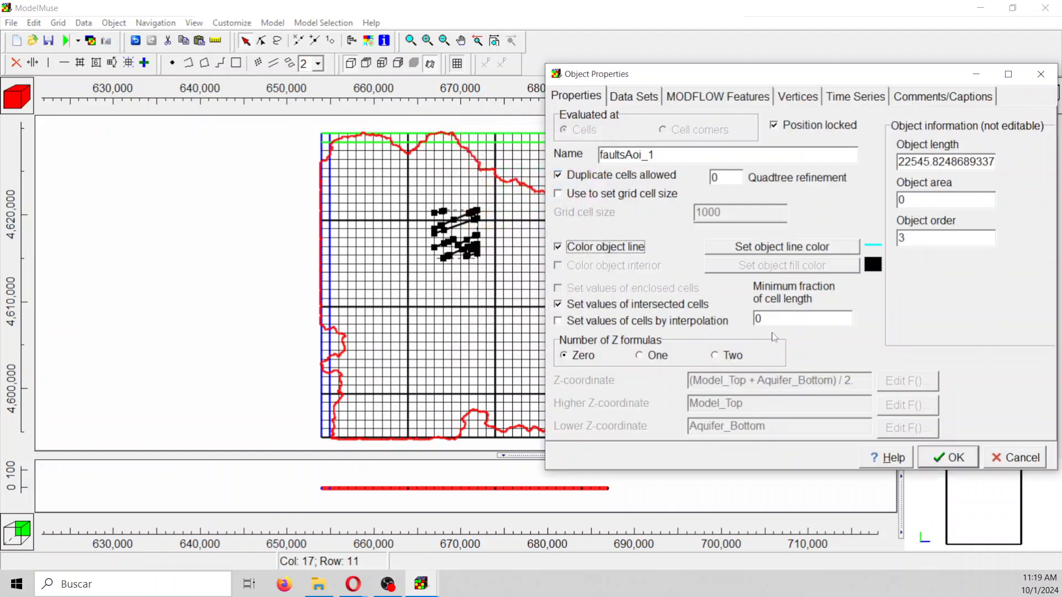
pyautogui.click(949, 458)
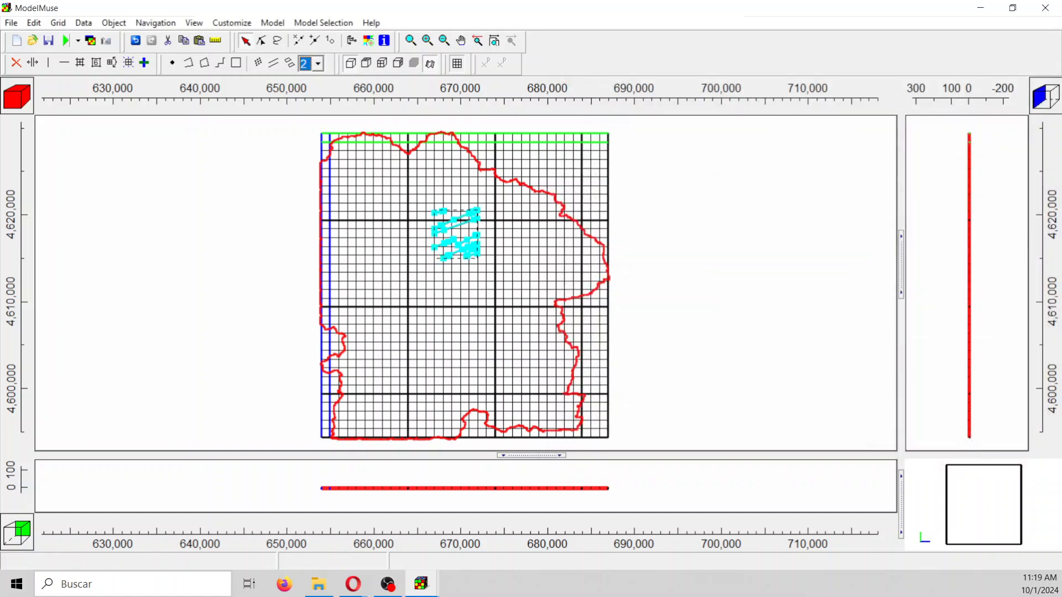
# Step: Import the faultsBasin.shp shapefile as a single multipart object that sets values of intersected cells
pyautogui.click(12, 25)
pyautogui.moveTo(36, 100)
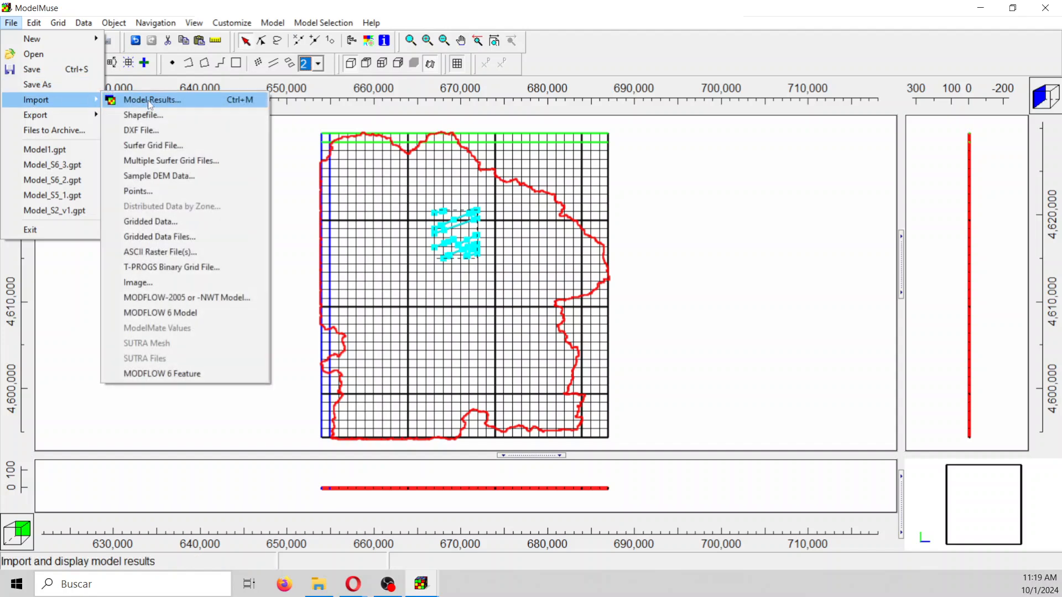
pyautogui.click(152, 110)
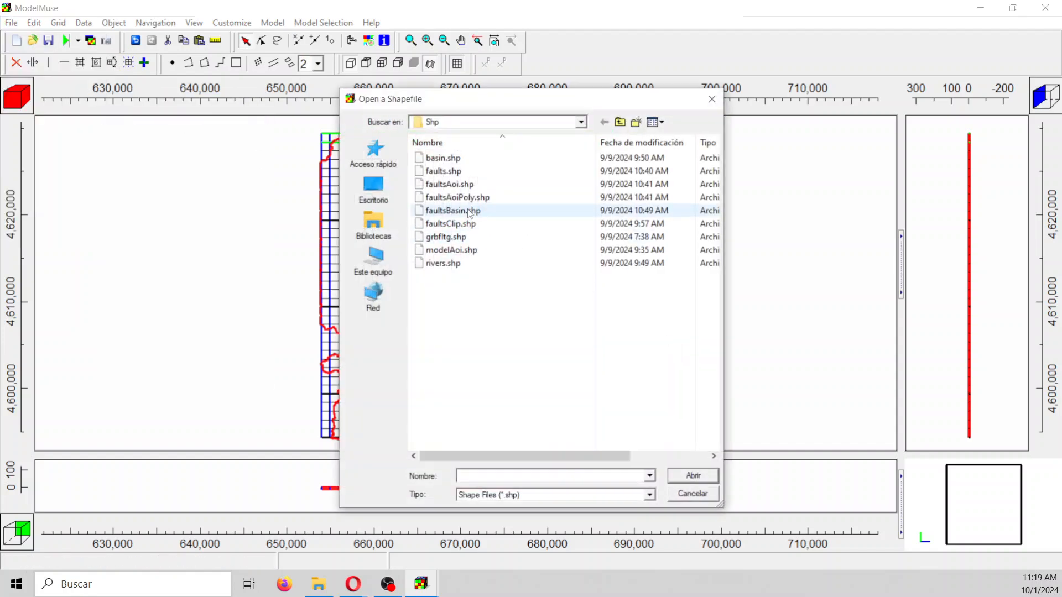
pyautogui.click(469, 211)
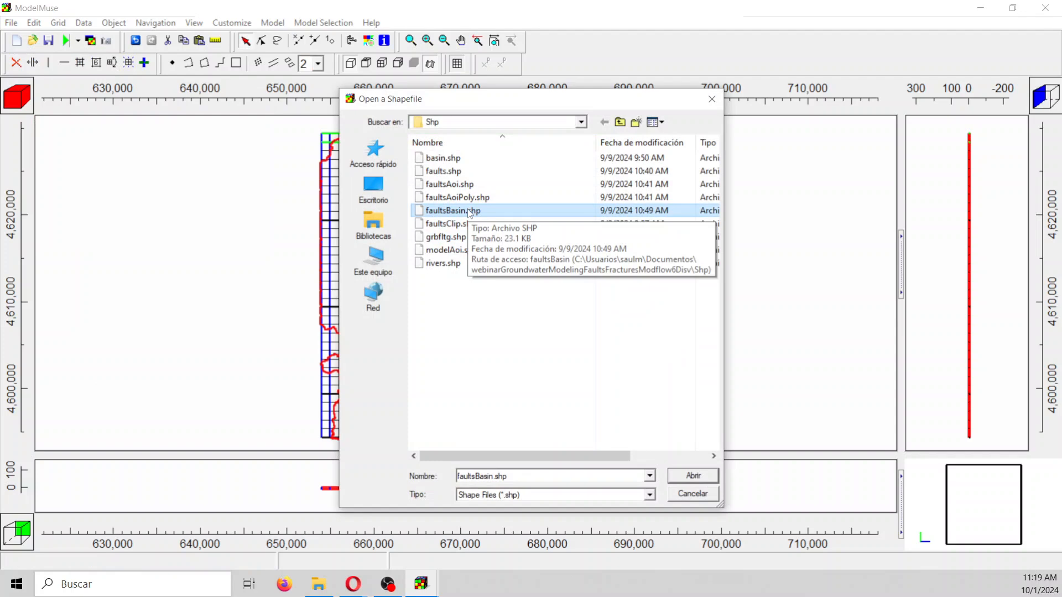
pyautogui.doubleClick(469, 211)
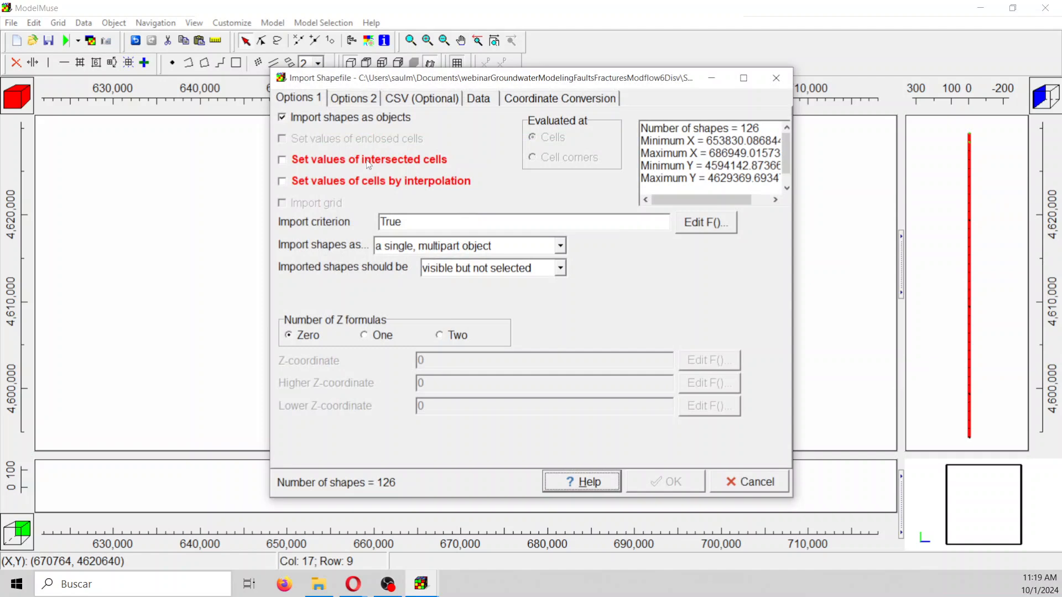
pyautogui.click(367, 161)
pyautogui.click(664, 479)
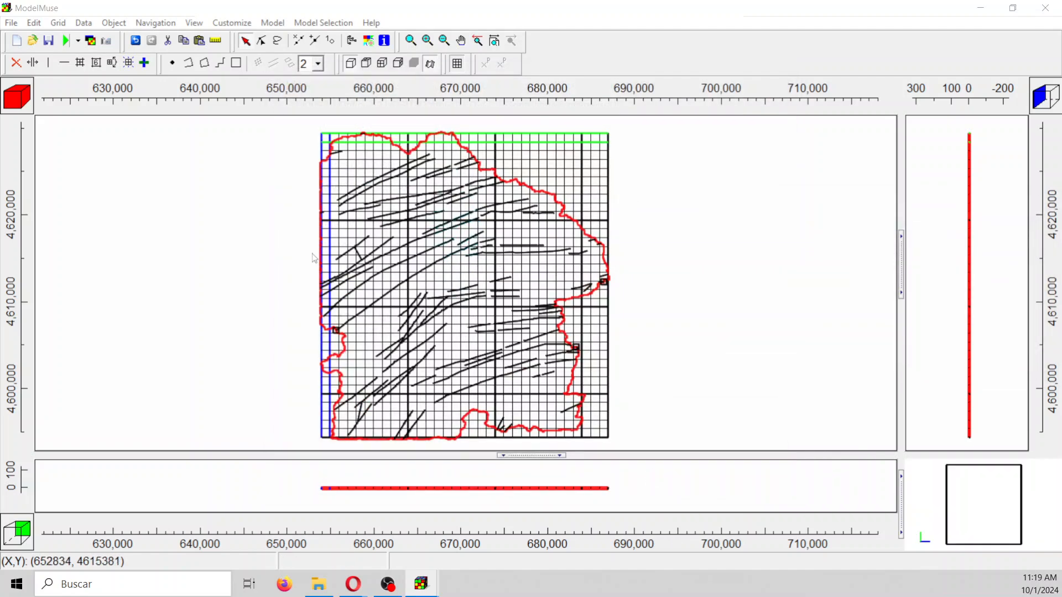
# Step: Color the object line of the imported faultsBasin_1 object medium blue and deselect the object
pyautogui.doubleClick(362, 265)
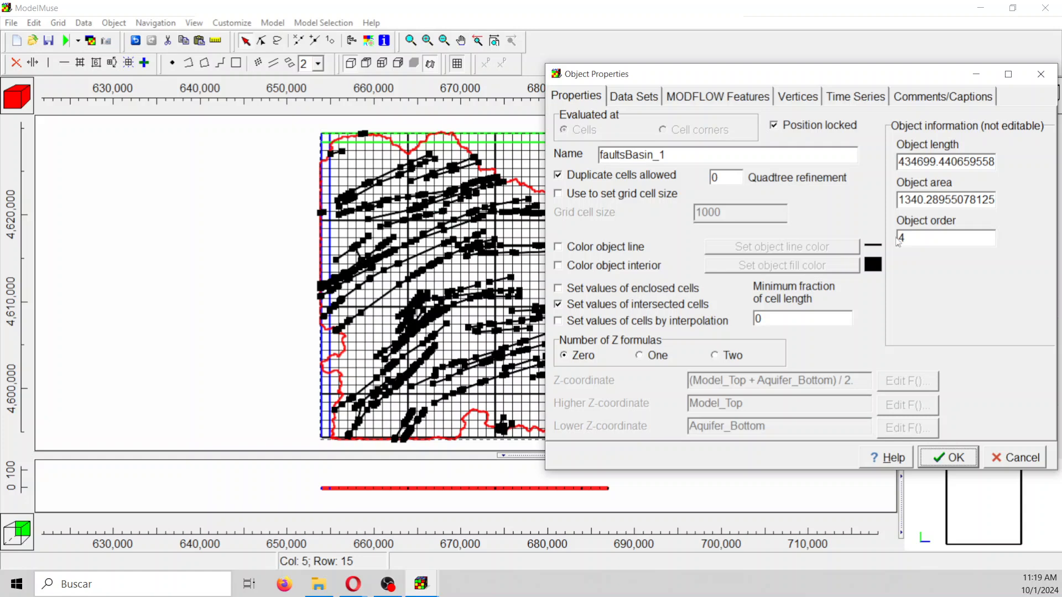
pyautogui.click(607, 248)
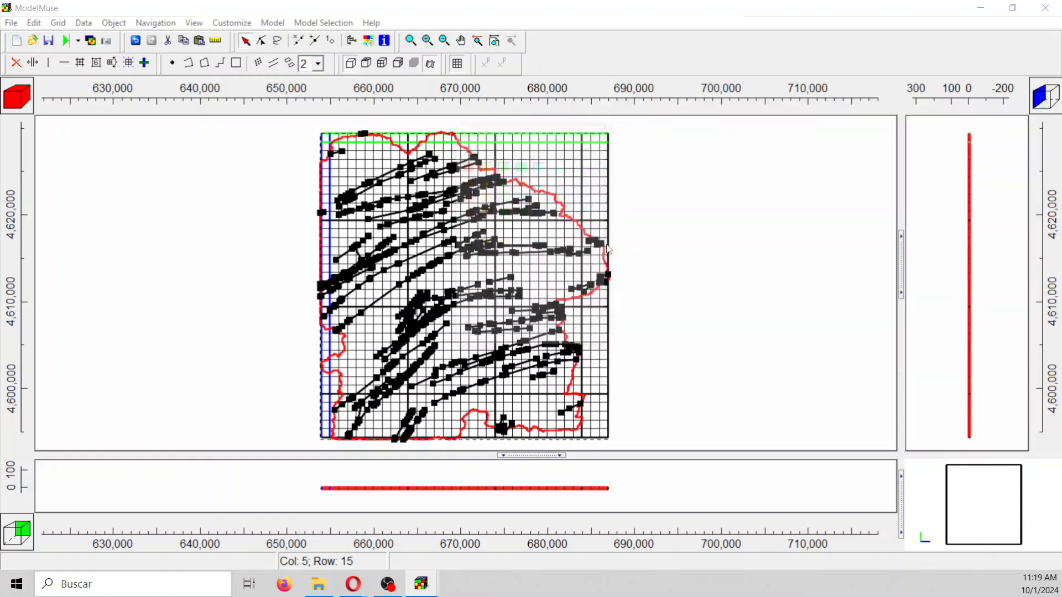
pyautogui.click(557, 183)
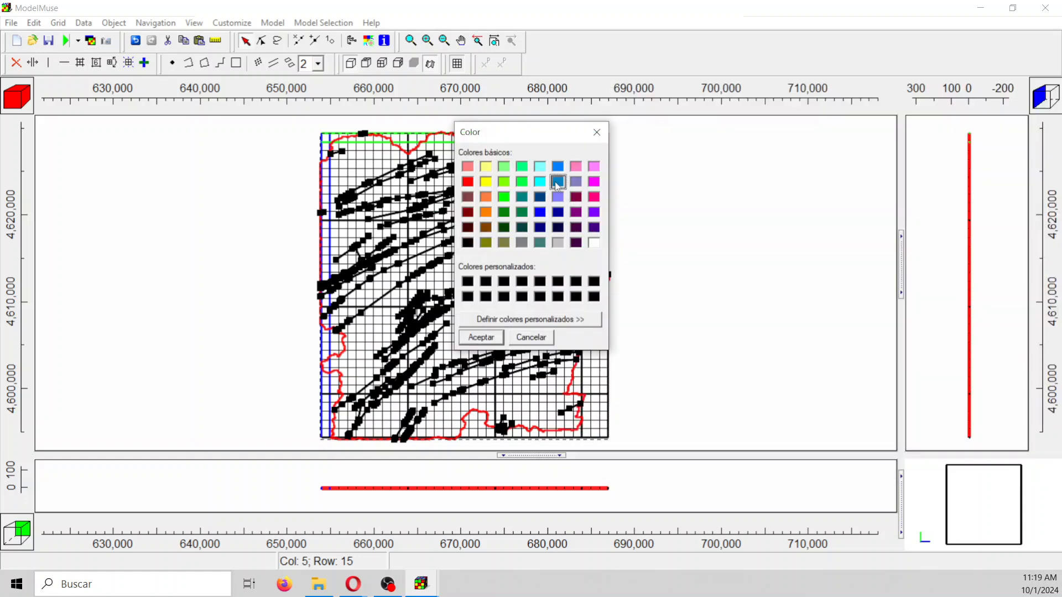
pyautogui.click(480, 337)
pyautogui.click(944, 452)
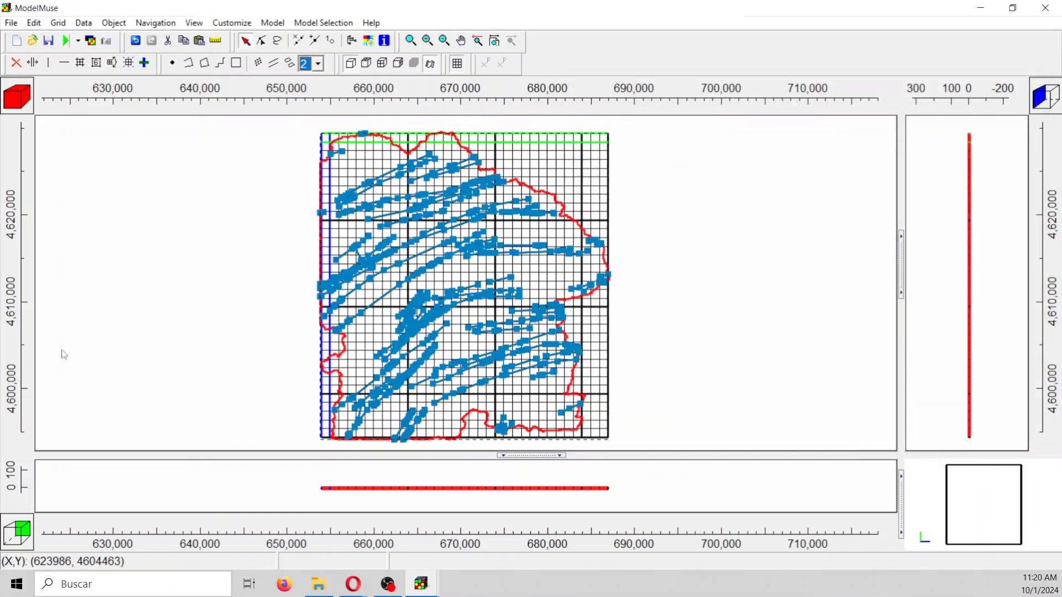
pyautogui.click(429, 231)
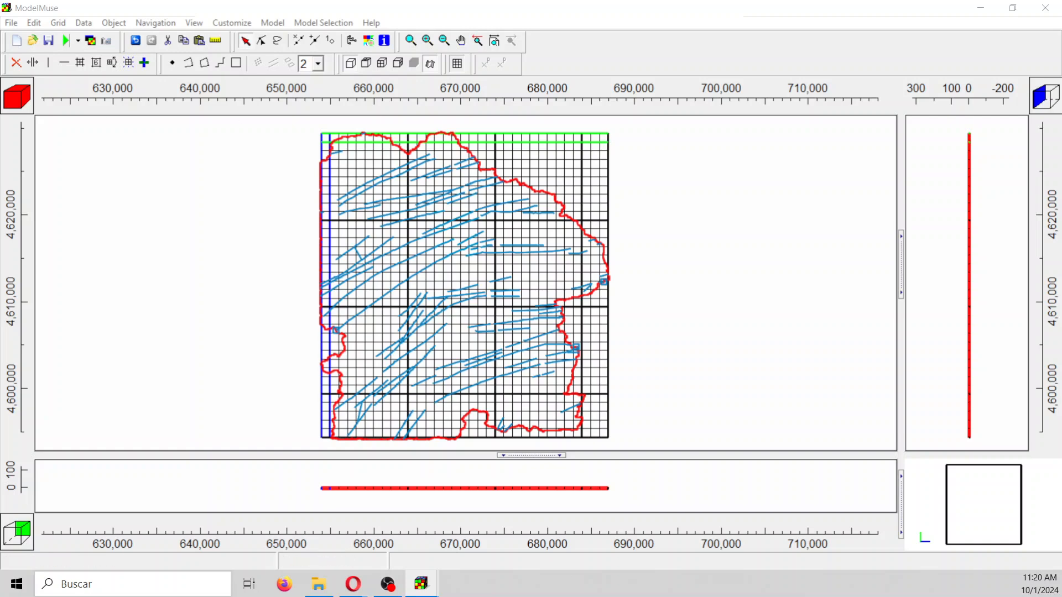
# Step: Import the faultsAoiPoly.shp shapefile as a single multipart object that sets values of enclosed cells
pyautogui.click(11, 23)
pyautogui.moveTo(47, 105)
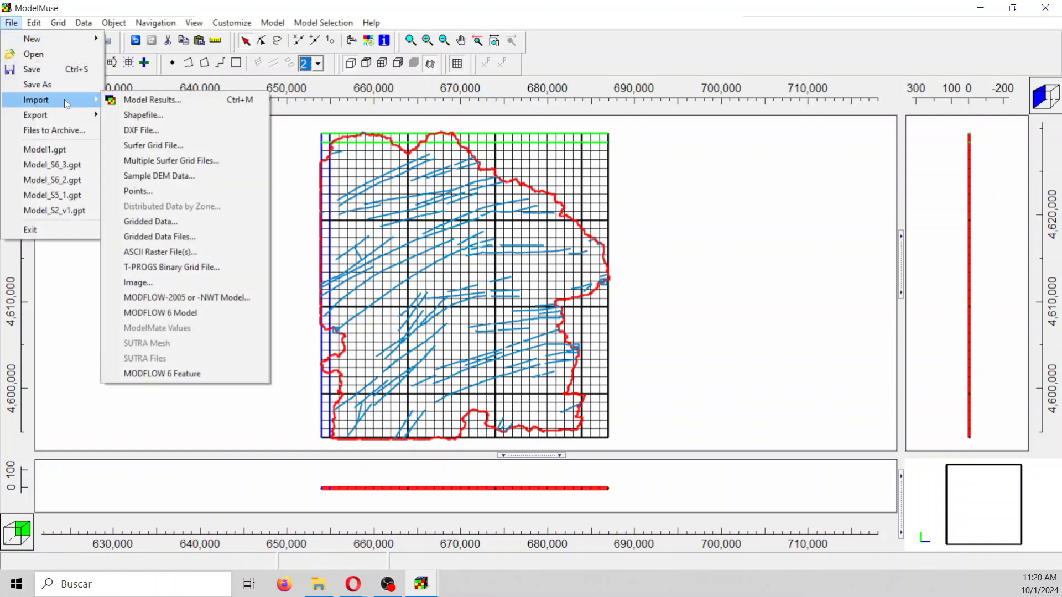
pyautogui.click(141, 115)
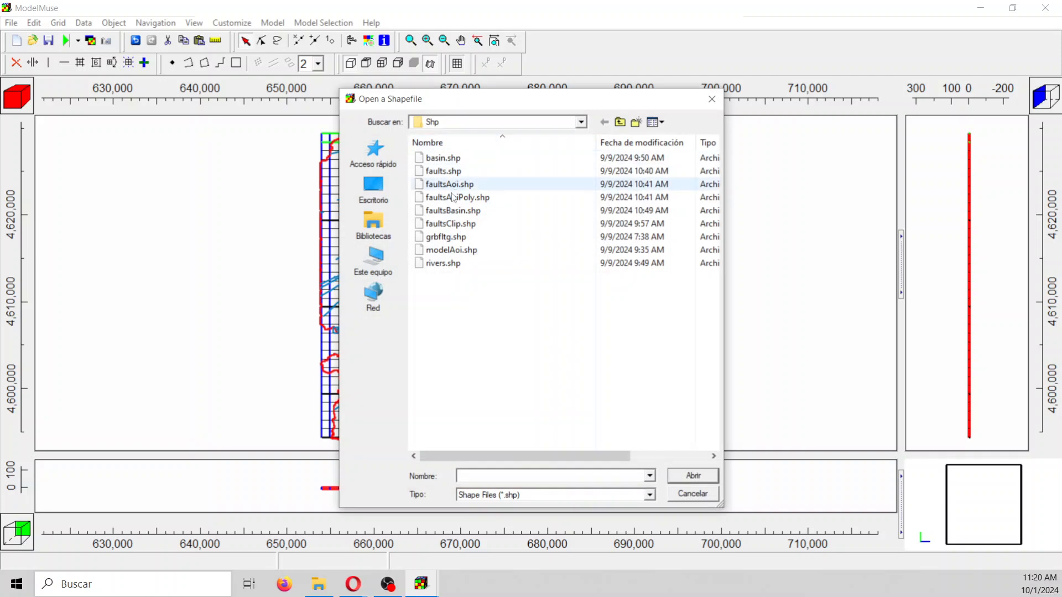
pyautogui.doubleClick(456, 197)
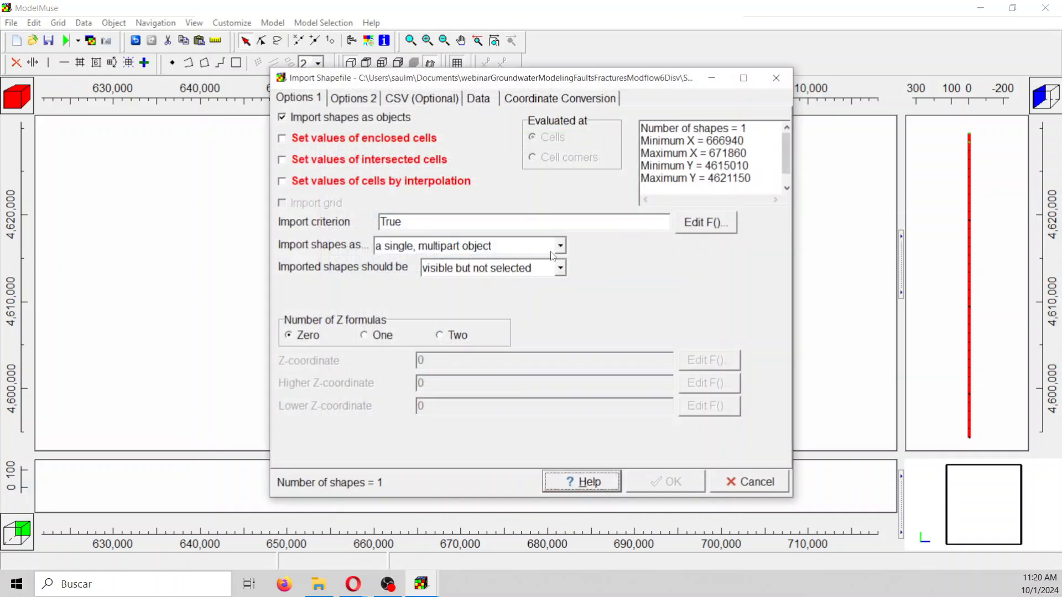
pyautogui.click(329, 142)
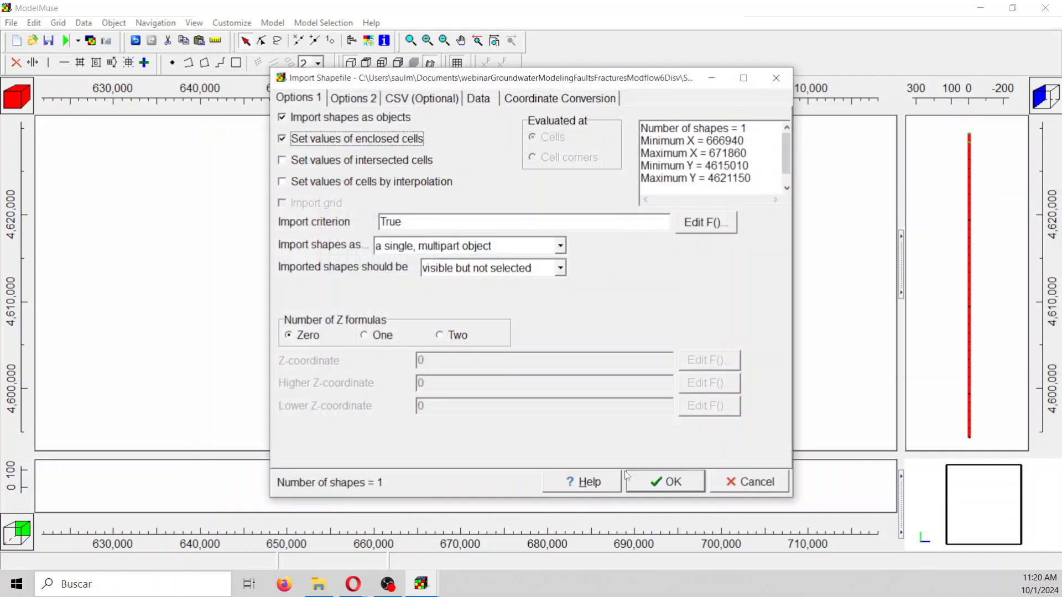
pyautogui.click(669, 480)
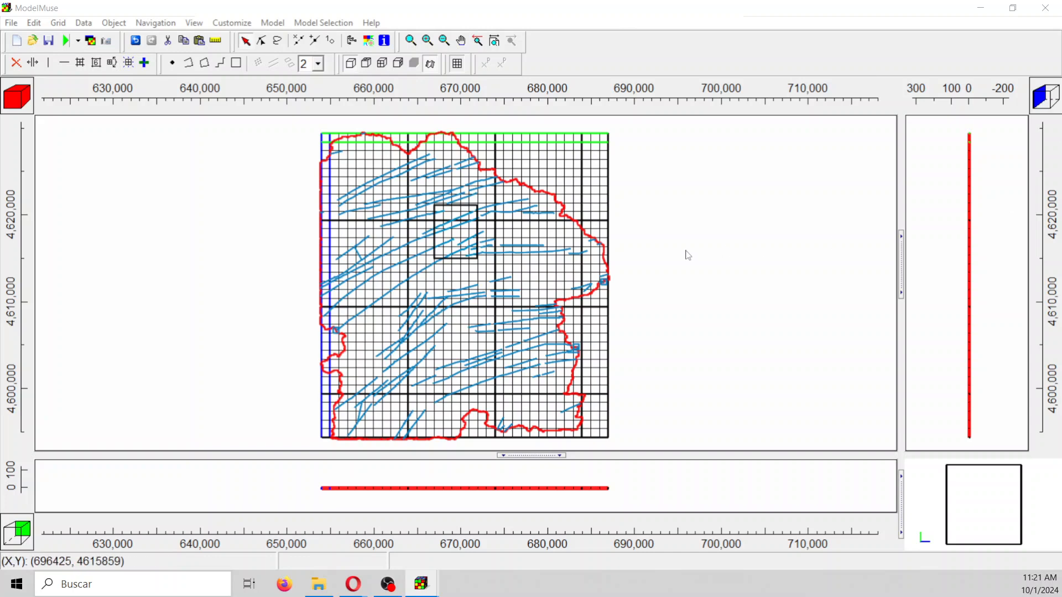
# Step: Turn on object line coloring for the rectangular faultsAoiPoly_1 object with medium blue, and deselect it
pyautogui.click(474, 235)
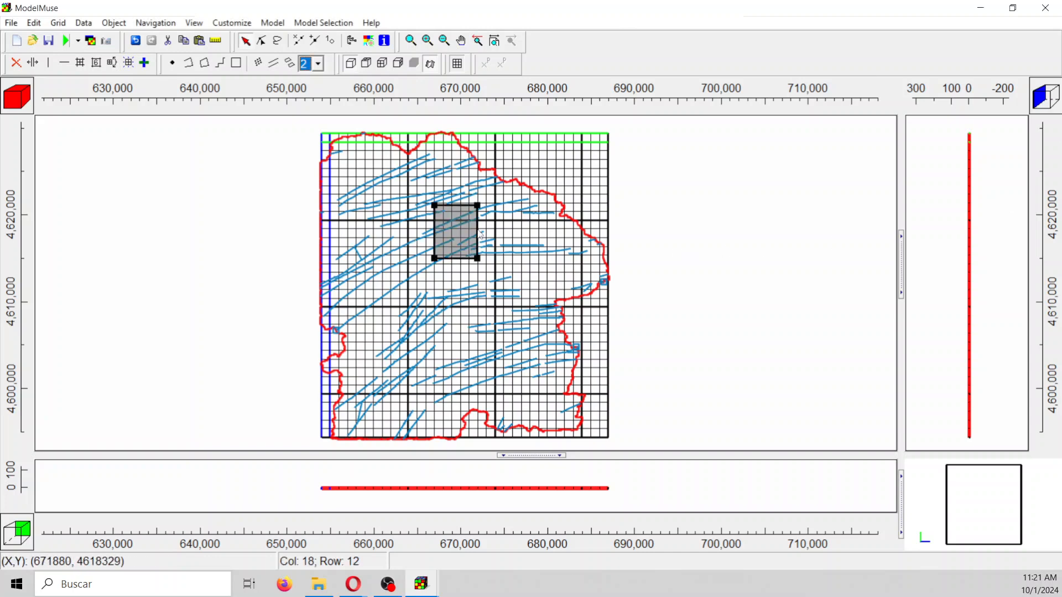
pyautogui.doubleClick(480, 235)
pyautogui.click(615, 250)
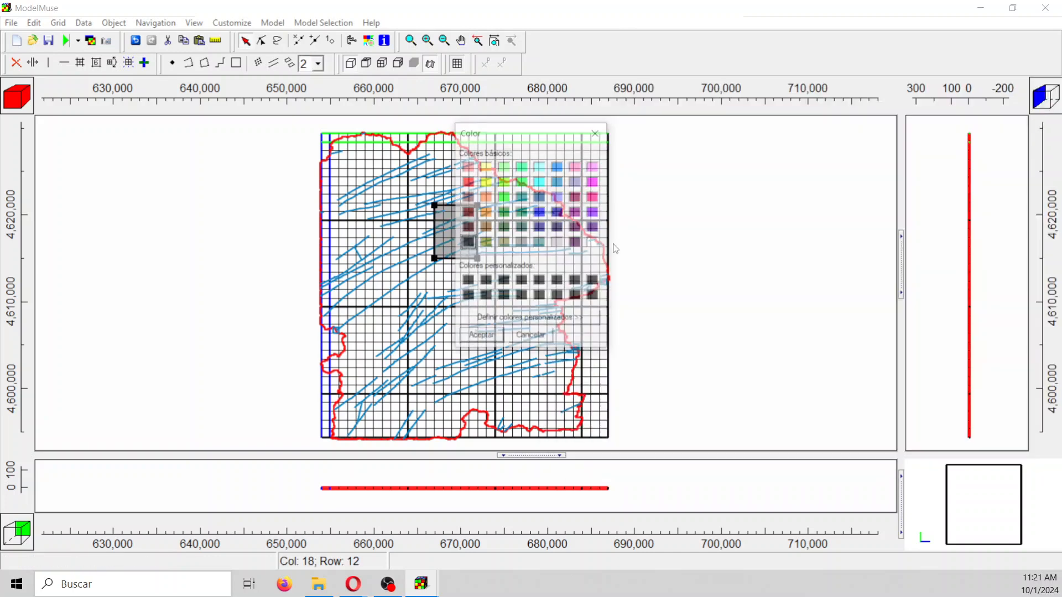
pyautogui.click(558, 181)
pyautogui.click(493, 341)
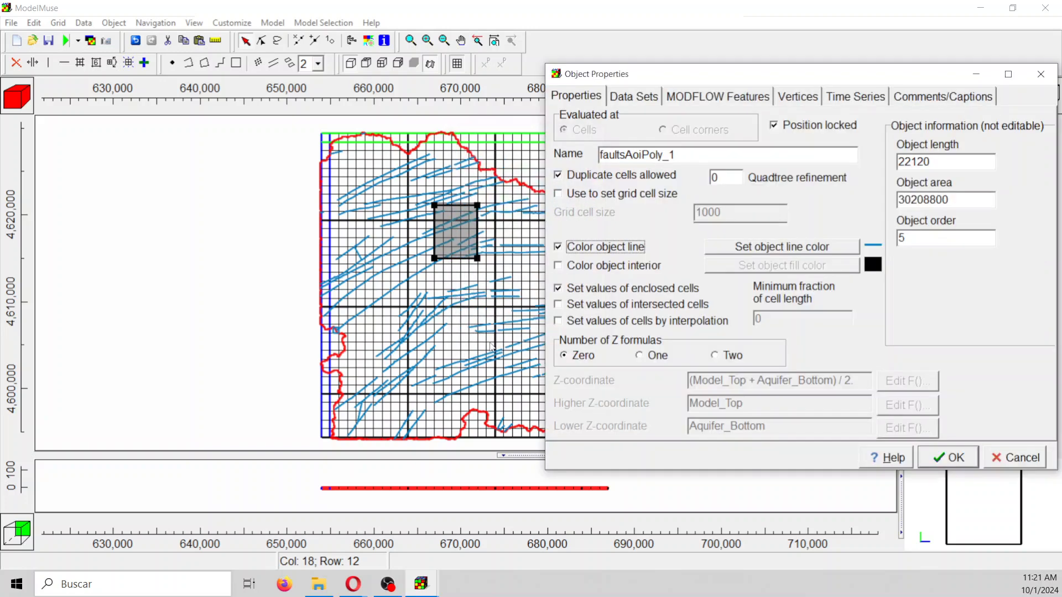
pyautogui.click(951, 460)
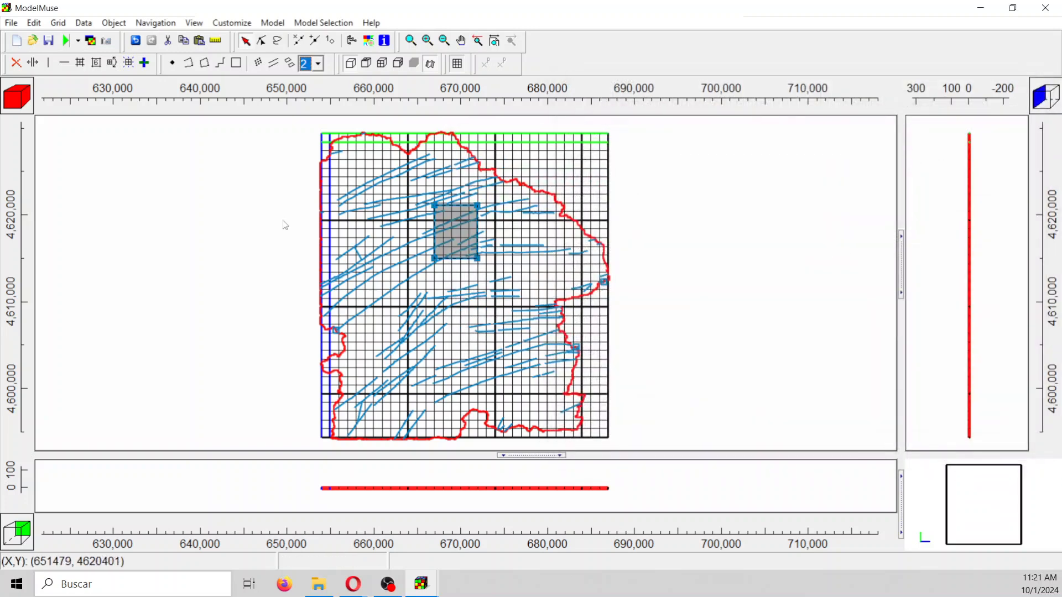
pyautogui.click(273, 236)
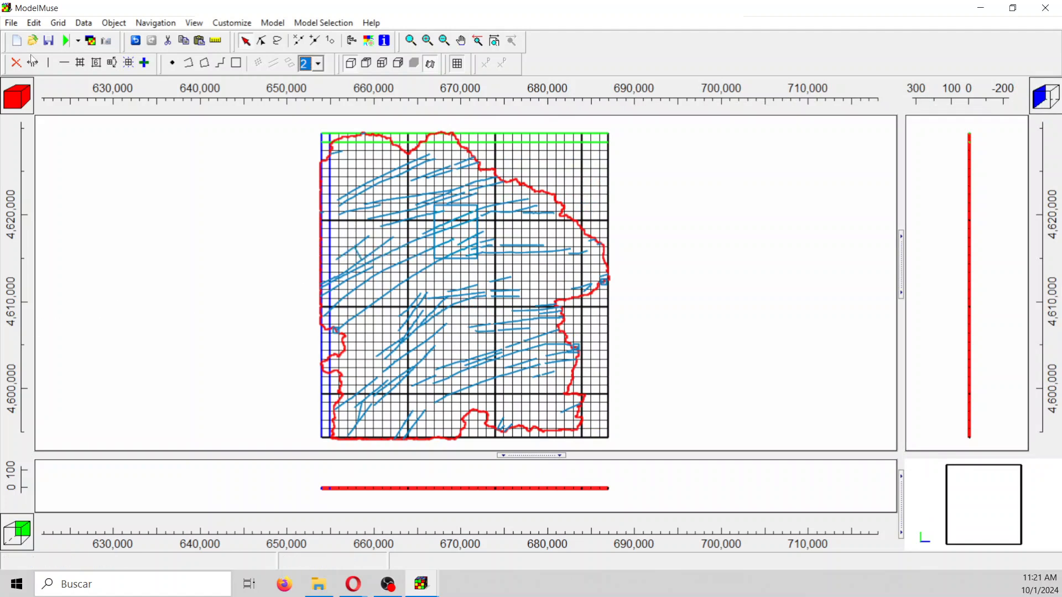
# Step: Change the object line color of the rectangular faultsAoiPoly_1 object to green
pyautogui.click(479, 235)
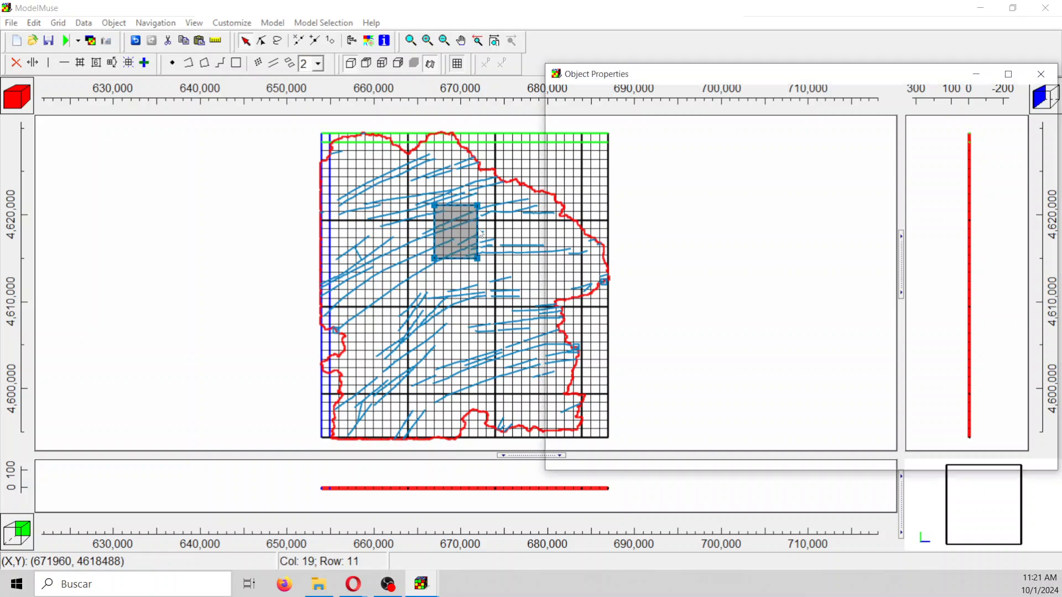
pyautogui.doubleClick(481, 235)
pyautogui.click(756, 250)
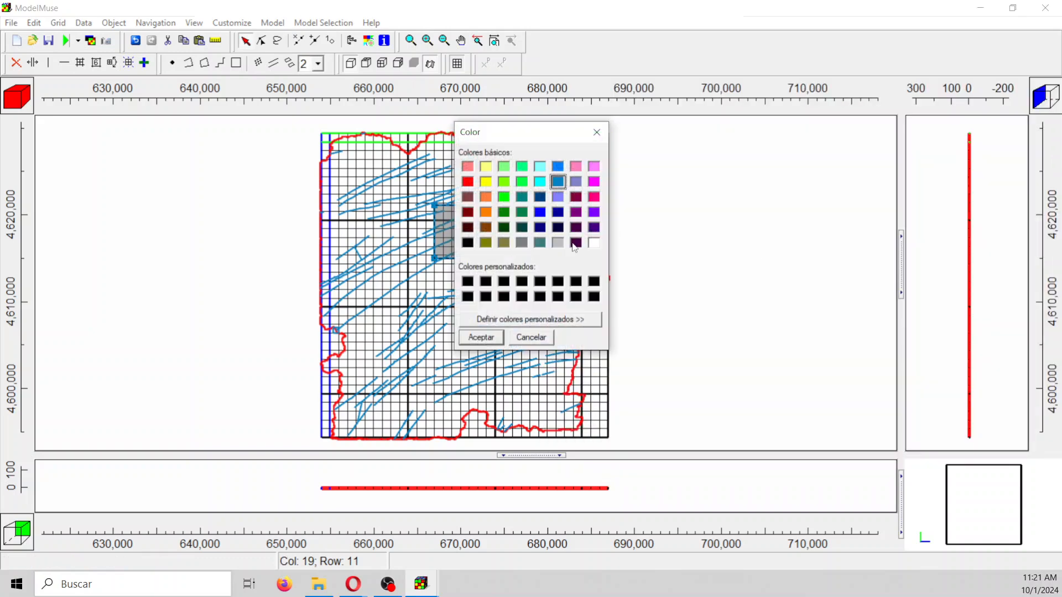
pyautogui.click(523, 180)
pyautogui.click(480, 337)
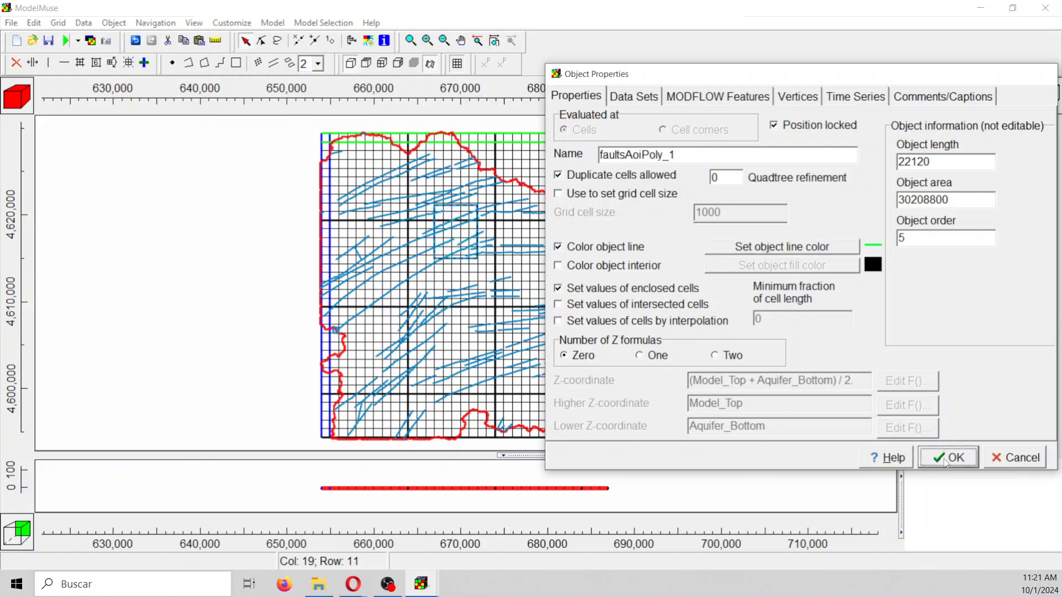
pyautogui.click(946, 458)
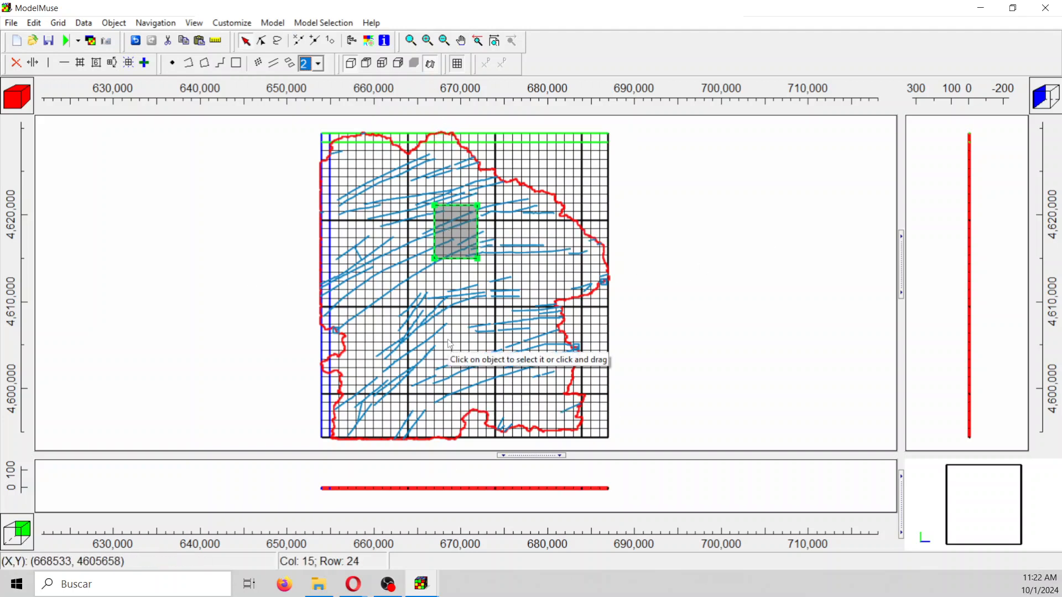
# Step: Switch the structured model grid to a DISV grid
pyautogui.click(83, 23)
pyautogui.moveTo(58, 29)
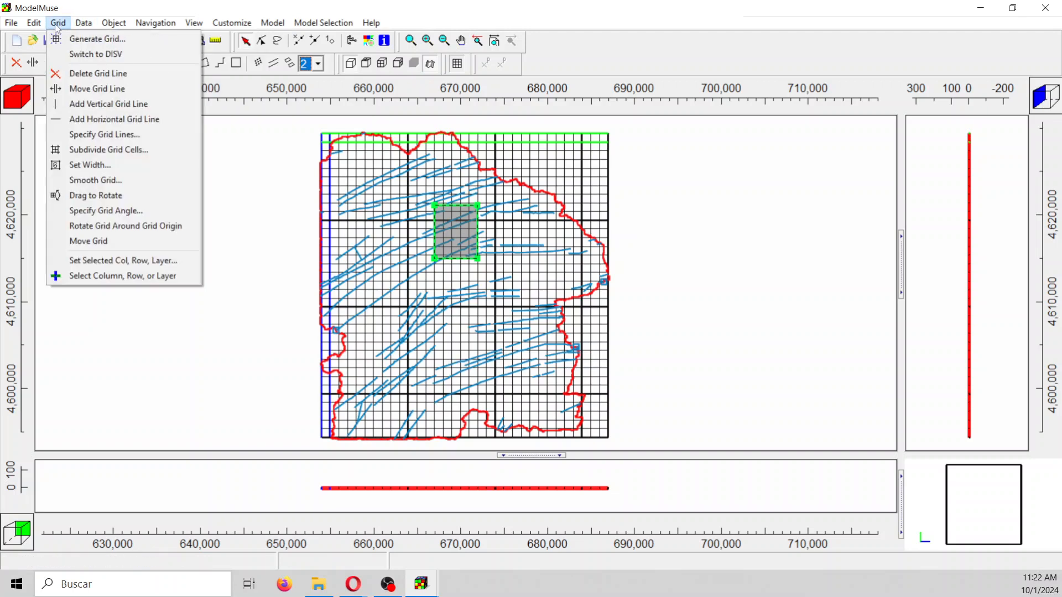
pyautogui.click(64, 49)
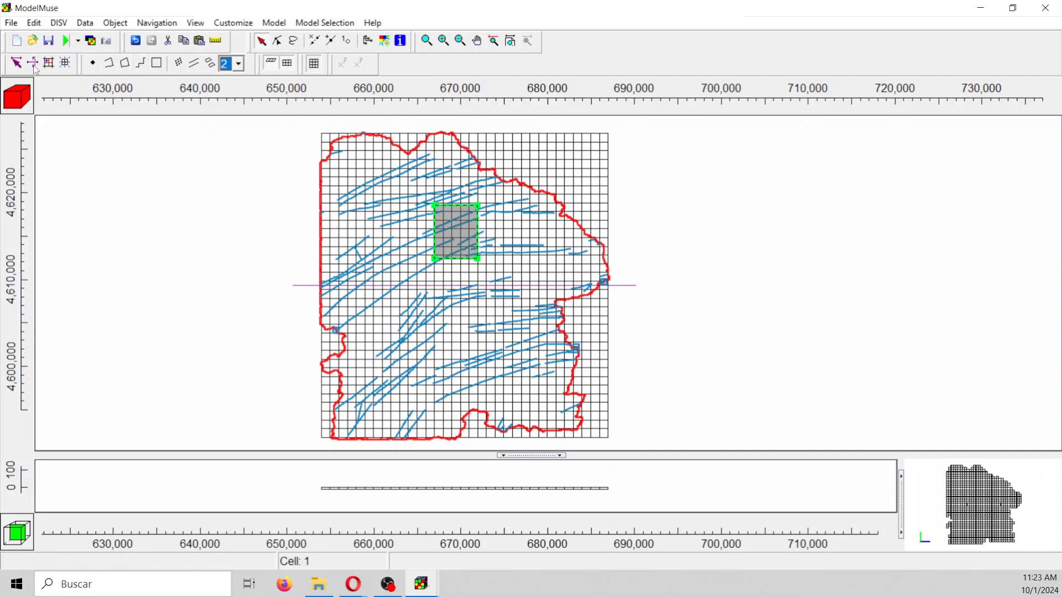
# Step: Rotate and move the cross-section line so it slopes down eastward across the basin, just south of the area-of-interest rectangle
pyautogui.moveTo(619, 285); pyautogui.dragTo(625, 226)
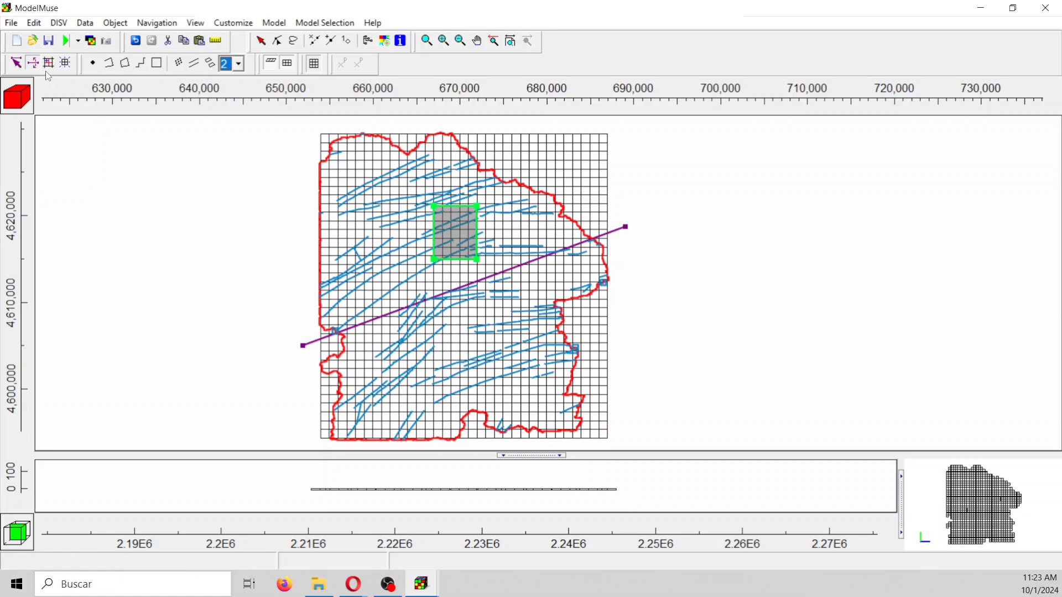
pyautogui.moveTo(399, 318); pyautogui.dragTo(386, 244)
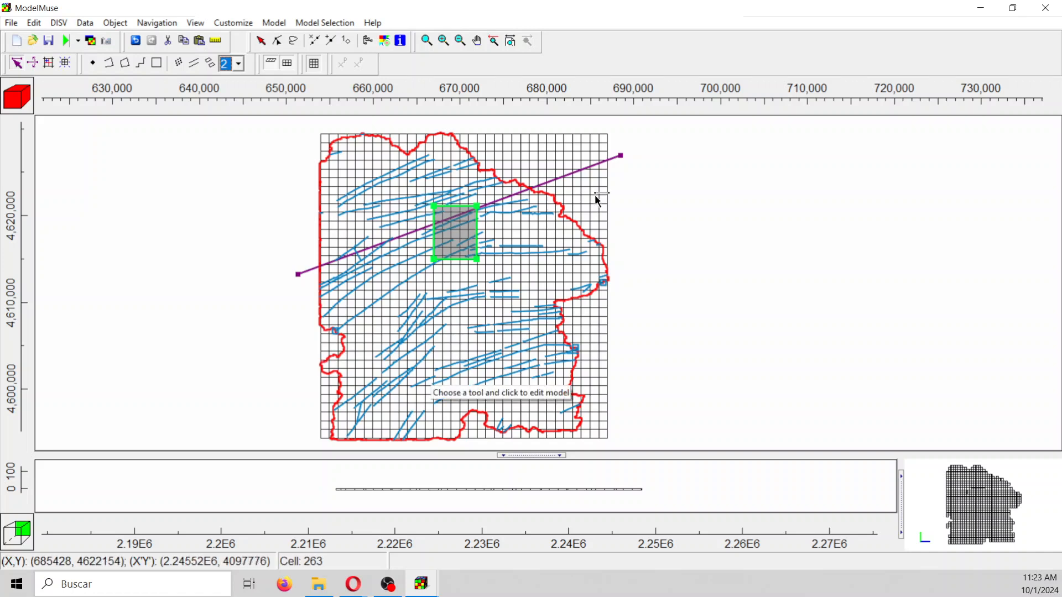
pyautogui.click(33, 63)
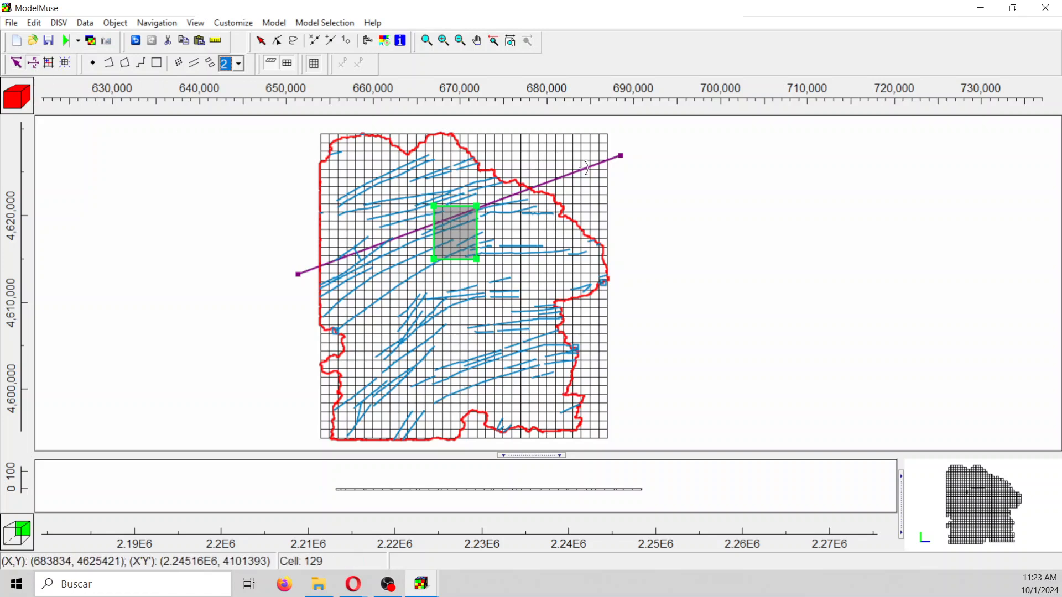
pyautogui.click(601, 235)
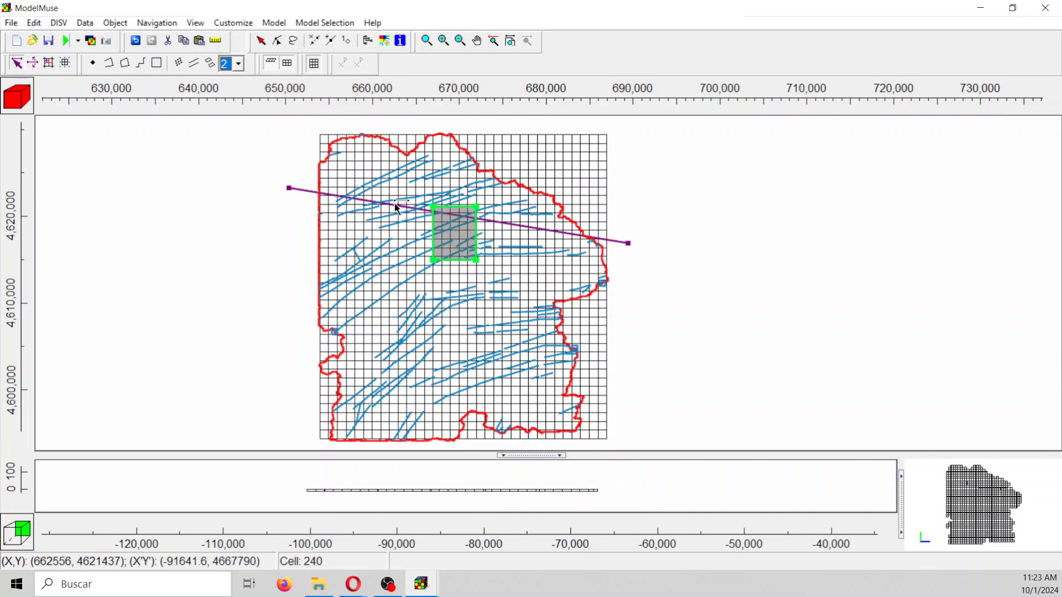
pyautogui.click(406, 278)
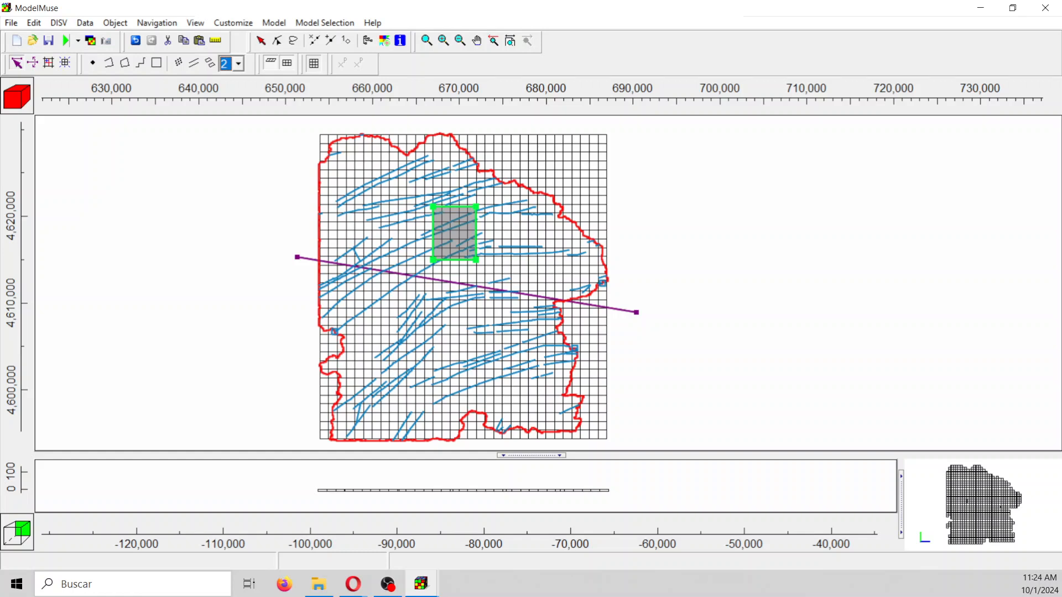
pyautogui.hotkey('alt', 'Tab')
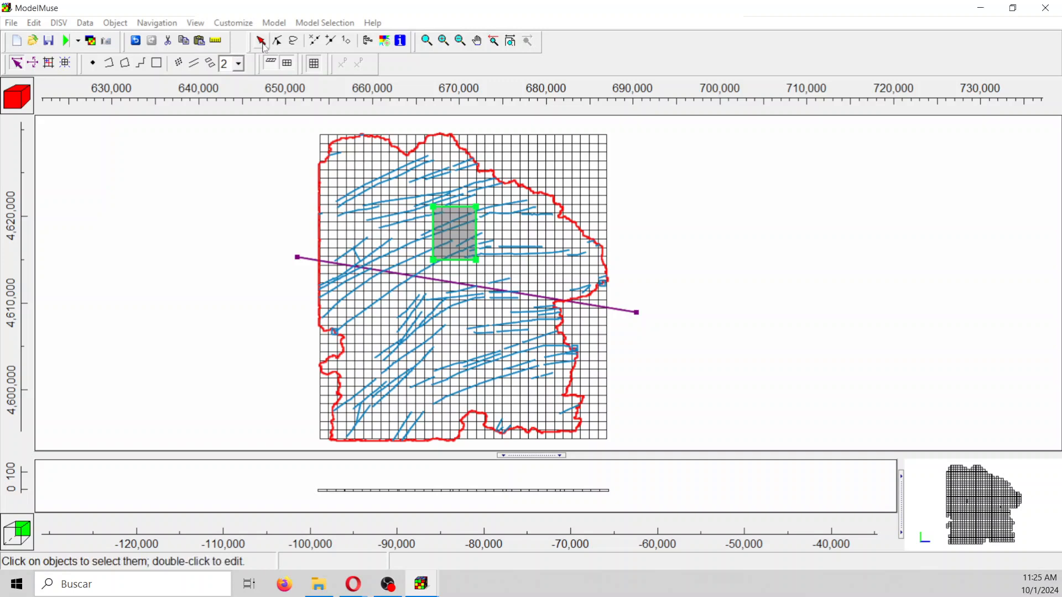
# Step: Use the faultsAoiPoly_1 rectangle to set the grid cell size, with a cell size of 250
pyautogui.doubleClick(453, 216)
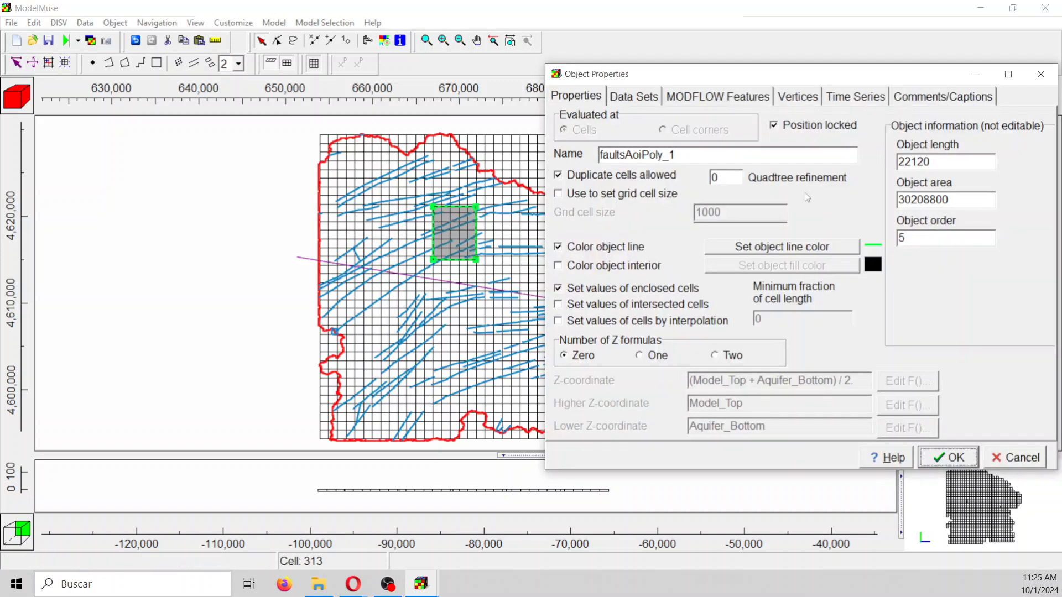
pyautogui.click(630, 194)
pyautogui.doubleClick(693, 214)
pyautogui.write('250')
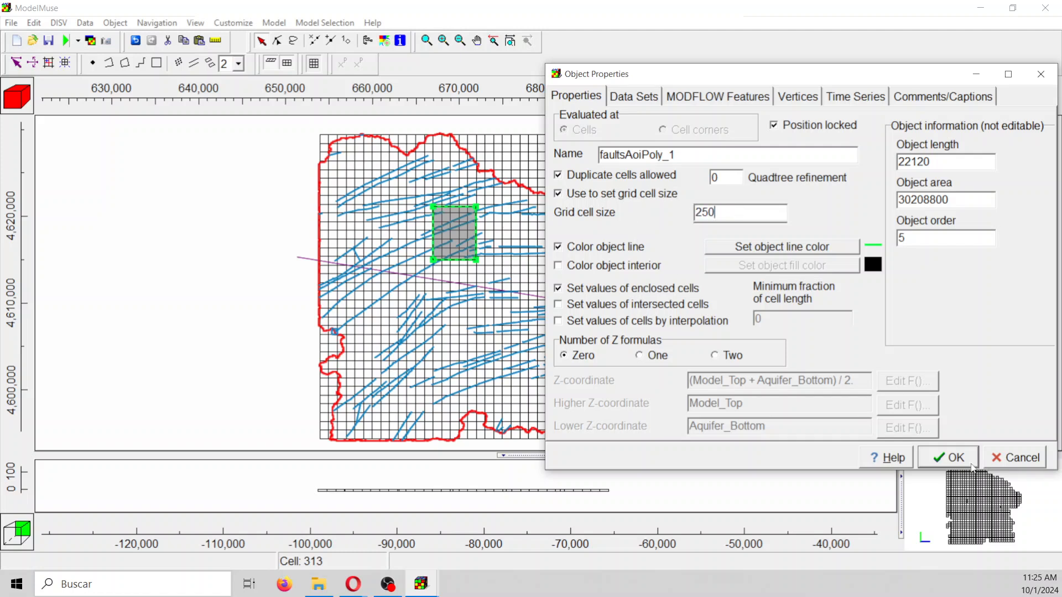
pyautogui.click(972, 466)
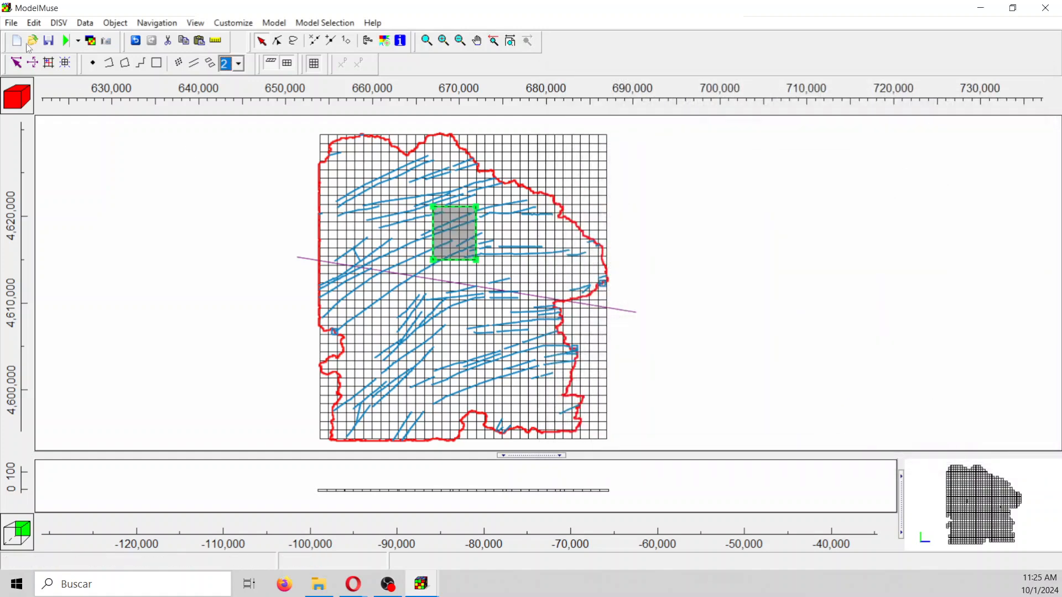
# Step: Generate the DISV grid at an angle of 0 degrees, smoothing columns and rows with a criterion of 1.2
pyautogui.click(66, 63)
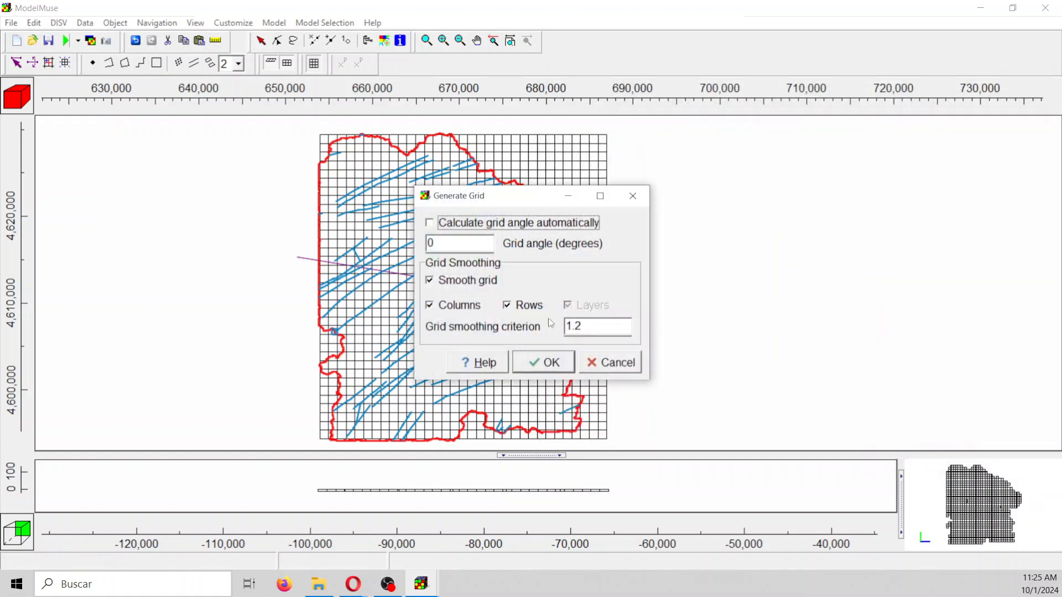
pyautogui.click(555, 364)
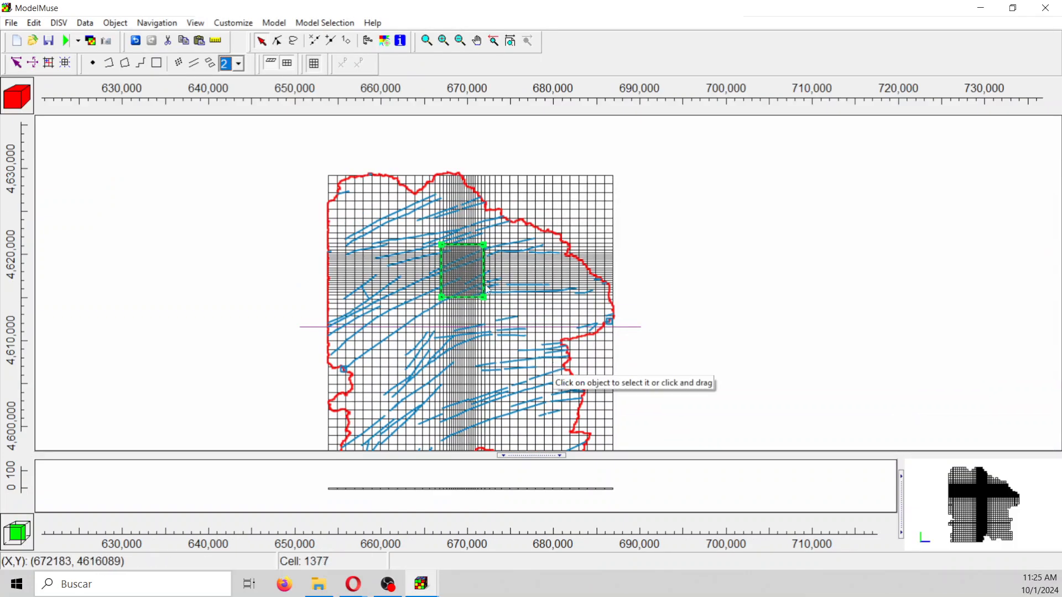
pyautogui.scroll(1, 477, 255)
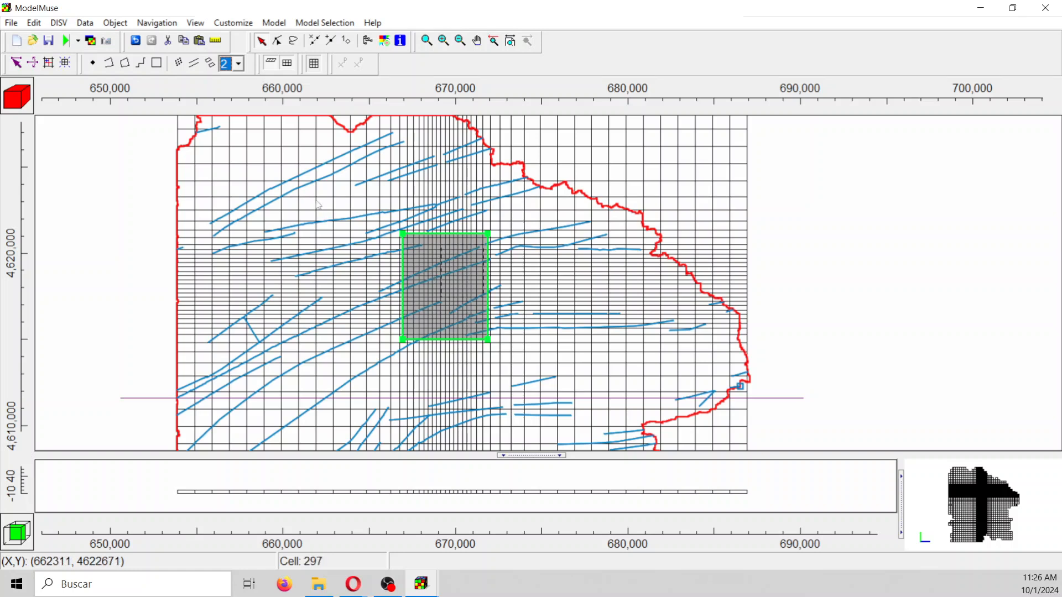
# Step: Open the faultsAoi_1 object from the object list and set its quadtree refinement to 4
pyautogui.click(300, 193)
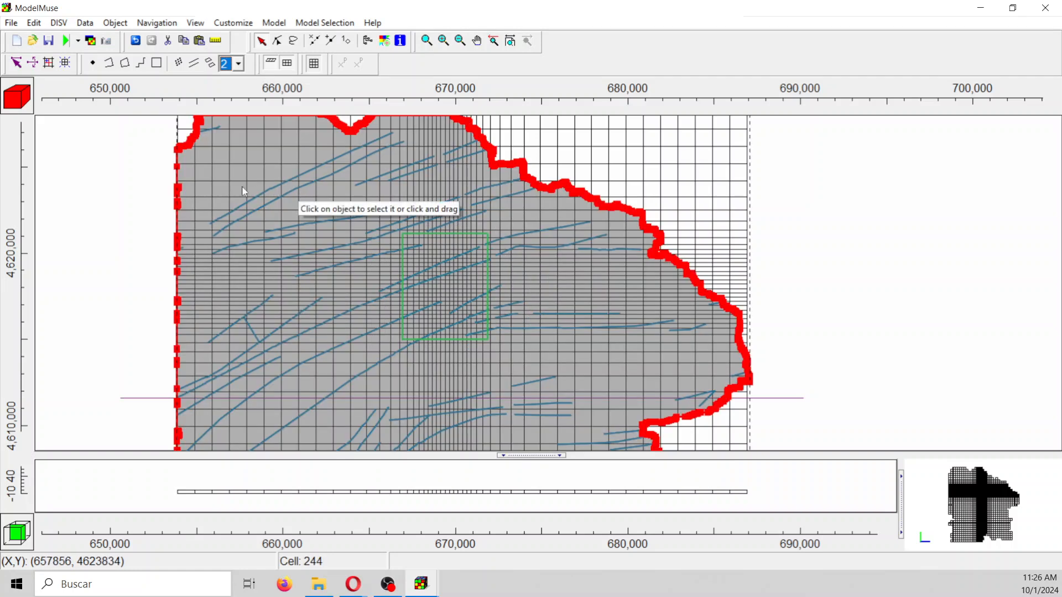
pyautogui.click(368, 40)
pyautogui.click(308, 87)
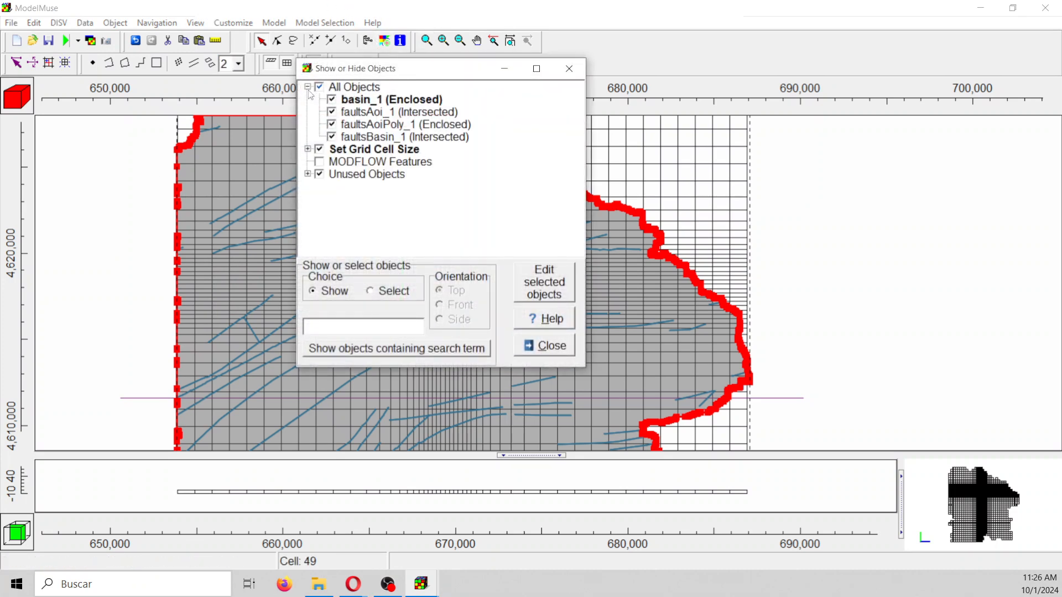
pyautogui.click(369, 119)
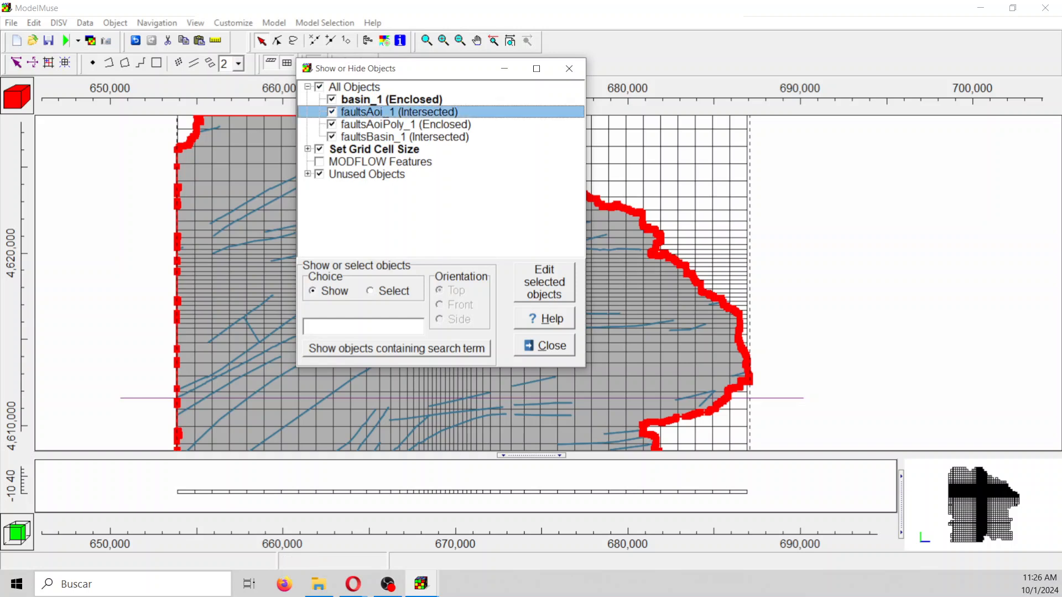
pyautogui.doubleClick(357, 113)
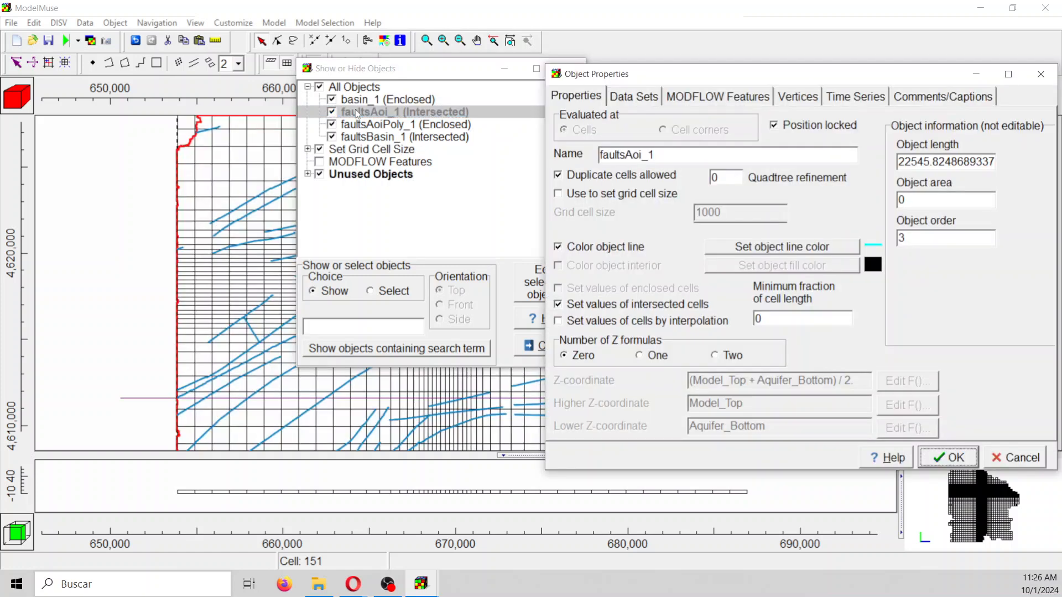
pyautogui.doubleClick(715, 177)
pyautogui.write('4')
pyautogui.press('Return')
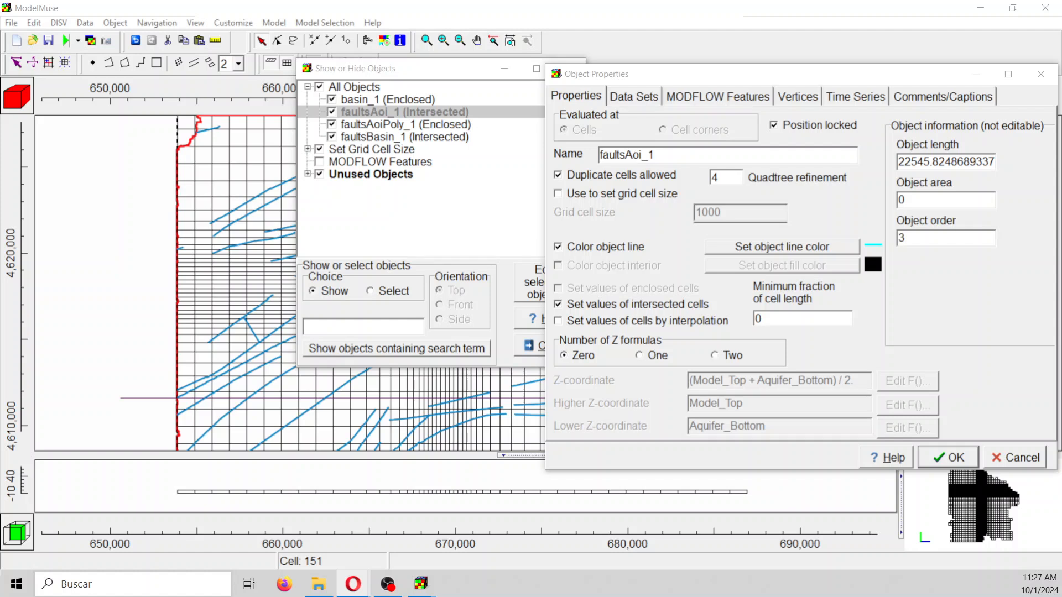
pyautogui.click(960, 459)
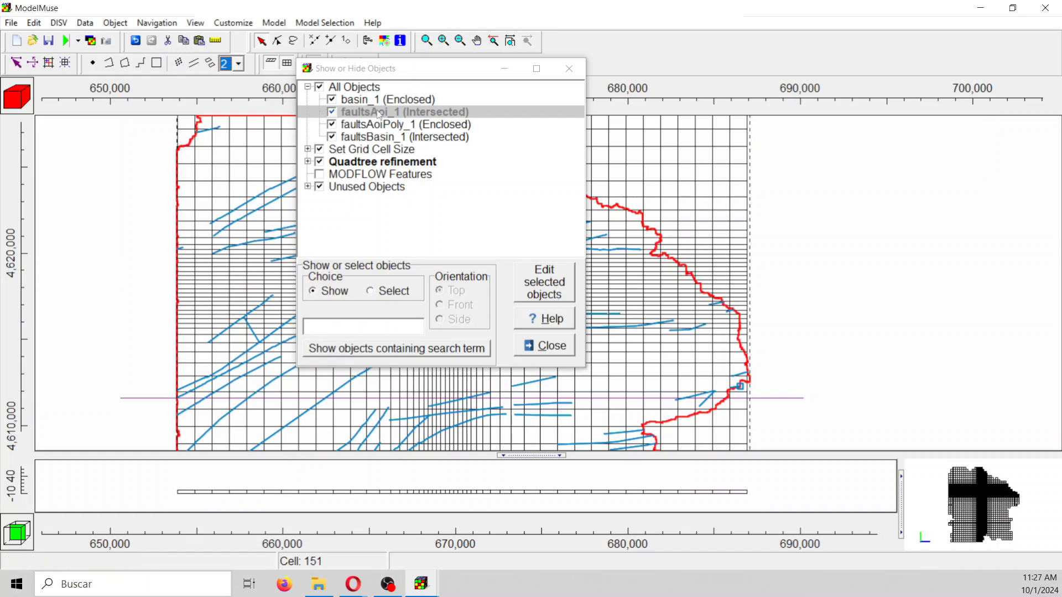
# Step: Set the quadtree refinement of the faultsBasin_1 object to 2
pyautogui.click(387, 127)
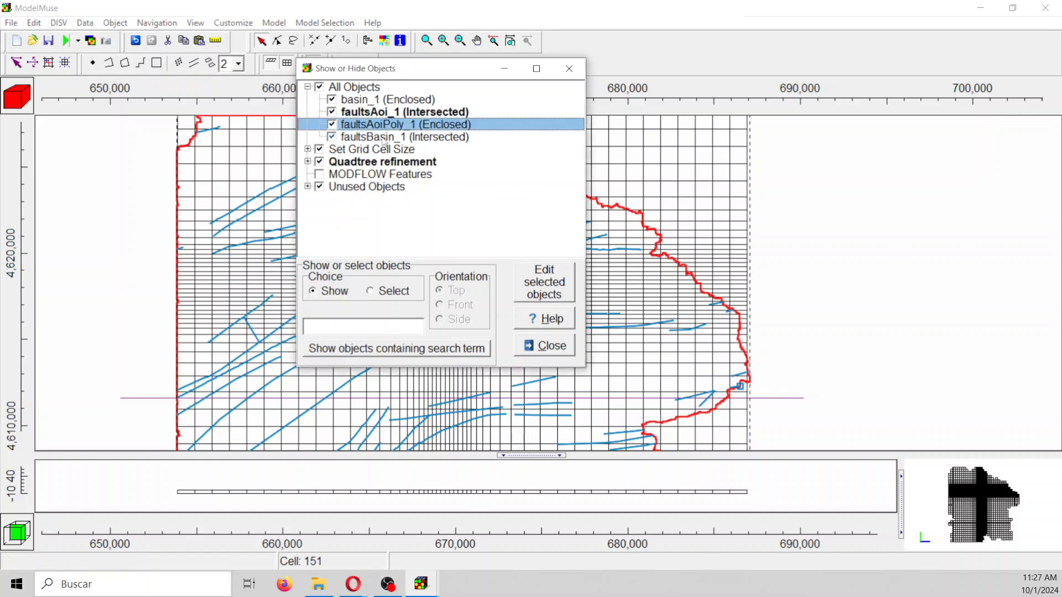
pyautogui.click(383, 140)
pyautogui.doubleClick(383, 140)
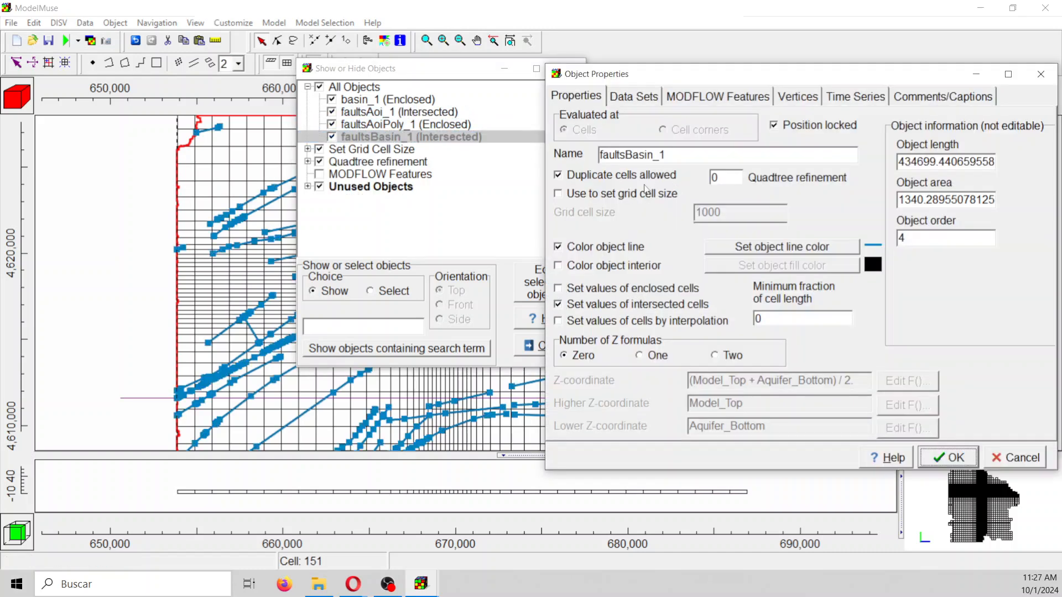
pyautogui.write('2')
pyautogui.click(952, 460)
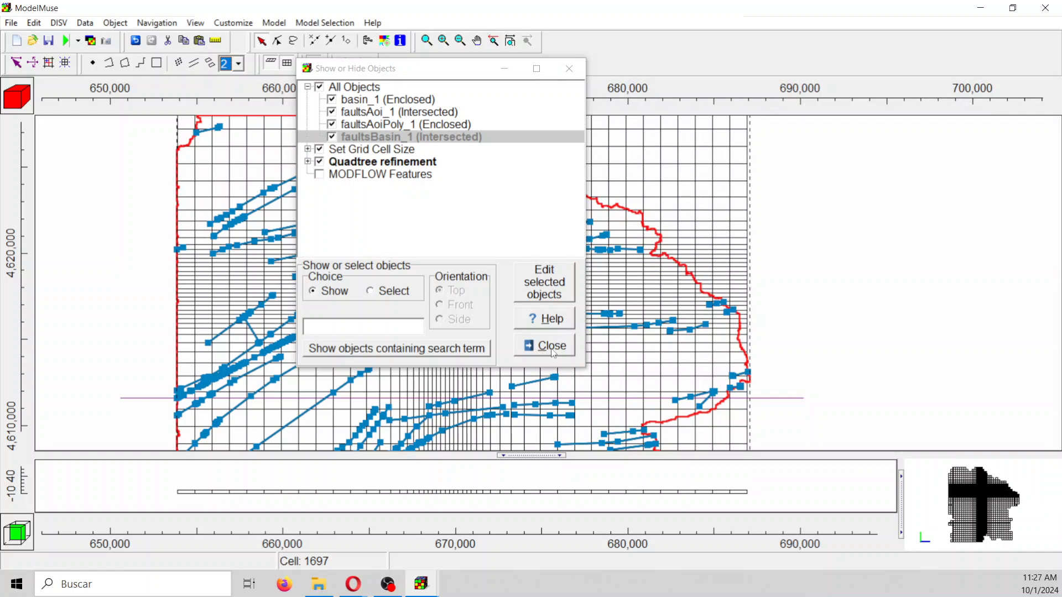
# Step: Check the quadtree refinement settings of the faultsAoi_1 and faultsBasin_1 objects, and close the object list
pyautogui.doubleClick(394, 113)
pyautogui.click(729, 176)
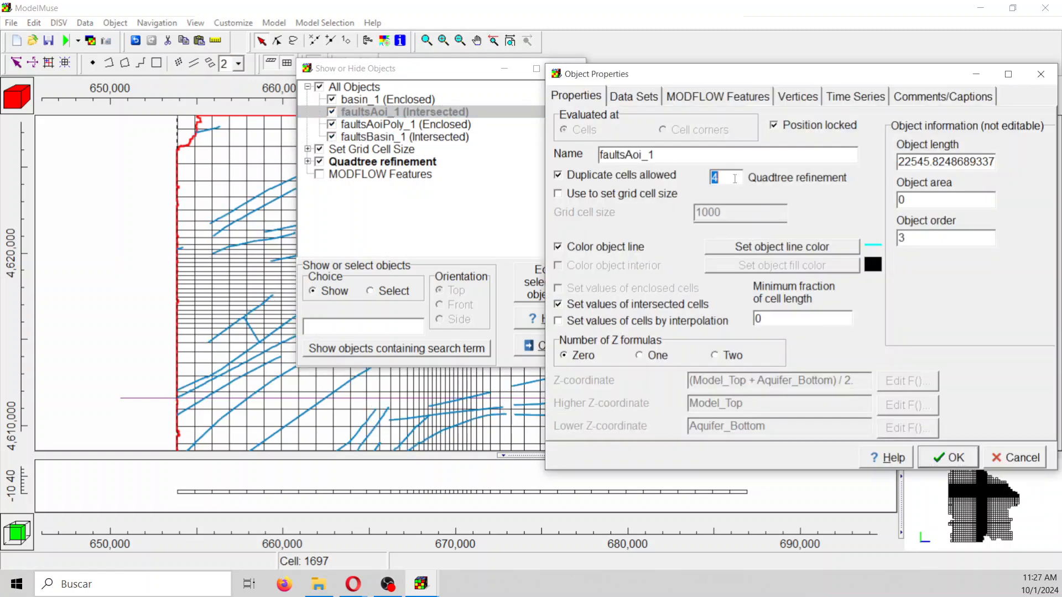
pyautogui.click(950, 458)
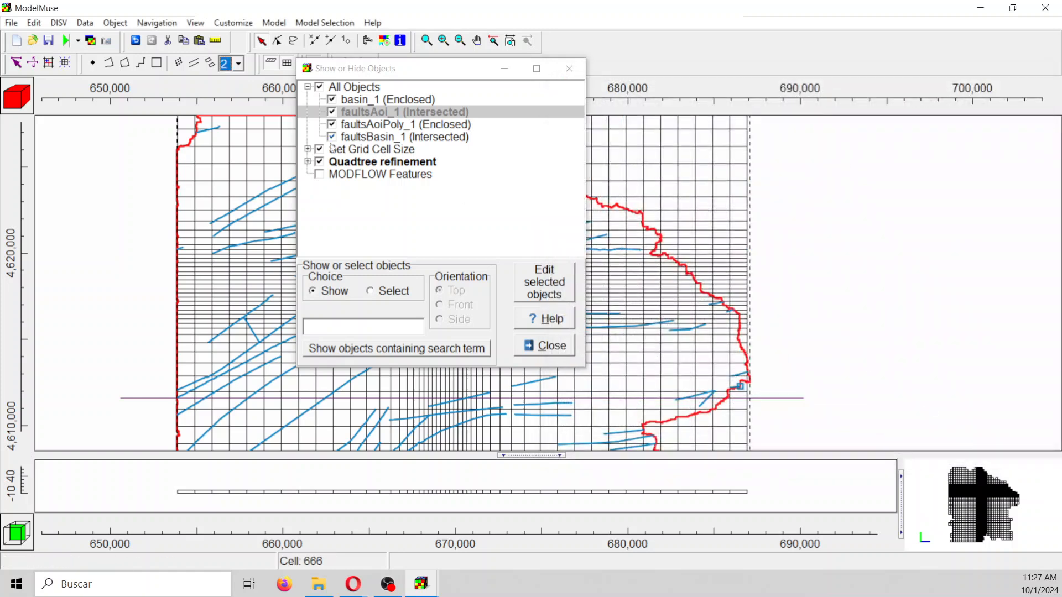
pyautogui.doubleClick(402, 138)
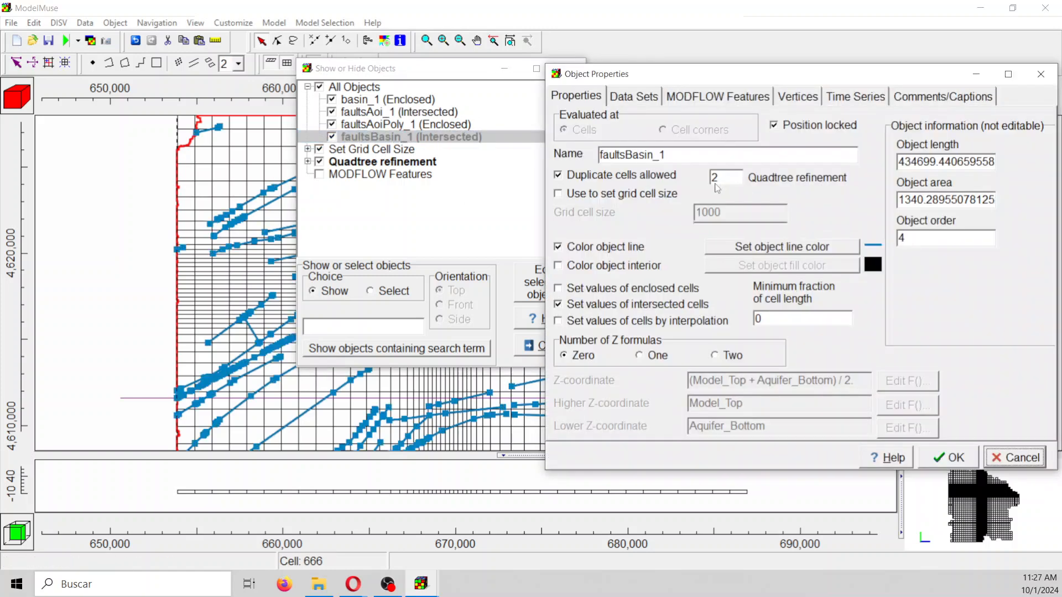
pyautogui.click(954, 458)
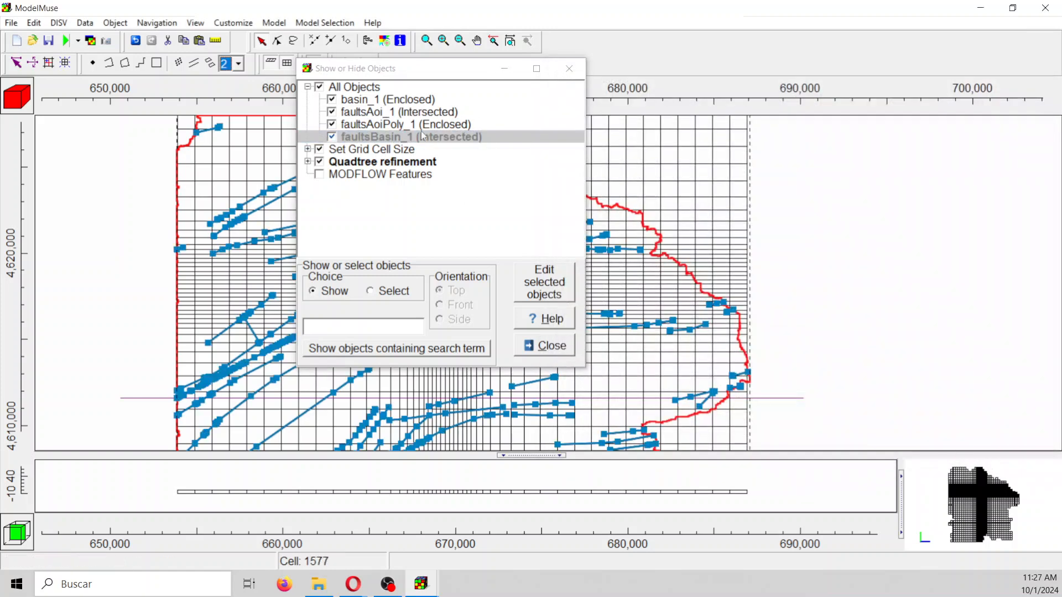
pyautogui.click(575, 68)
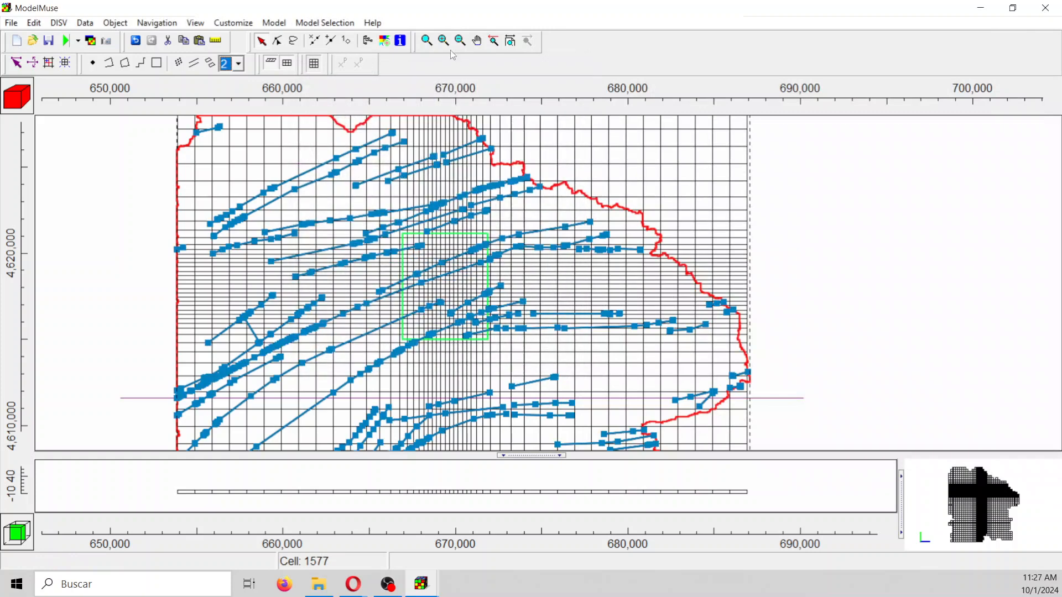
# Step: Save the model as a ModelMuse text file named Model2 in the Model folder
pyautogui.click(49, 44)
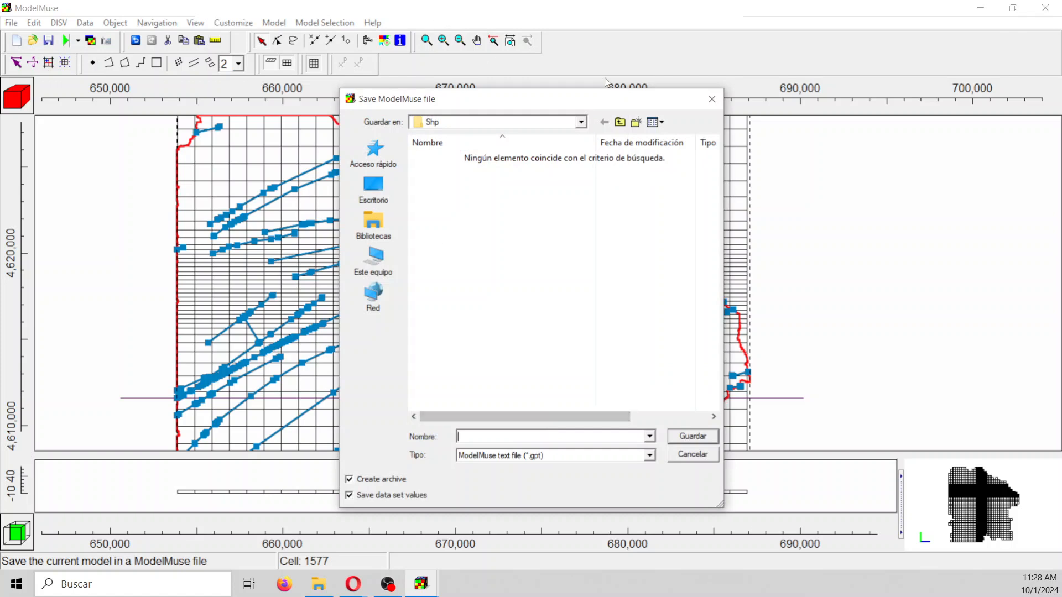
pyautogui.click(620, 122)
pyautogui.doubleClick(436, 158)
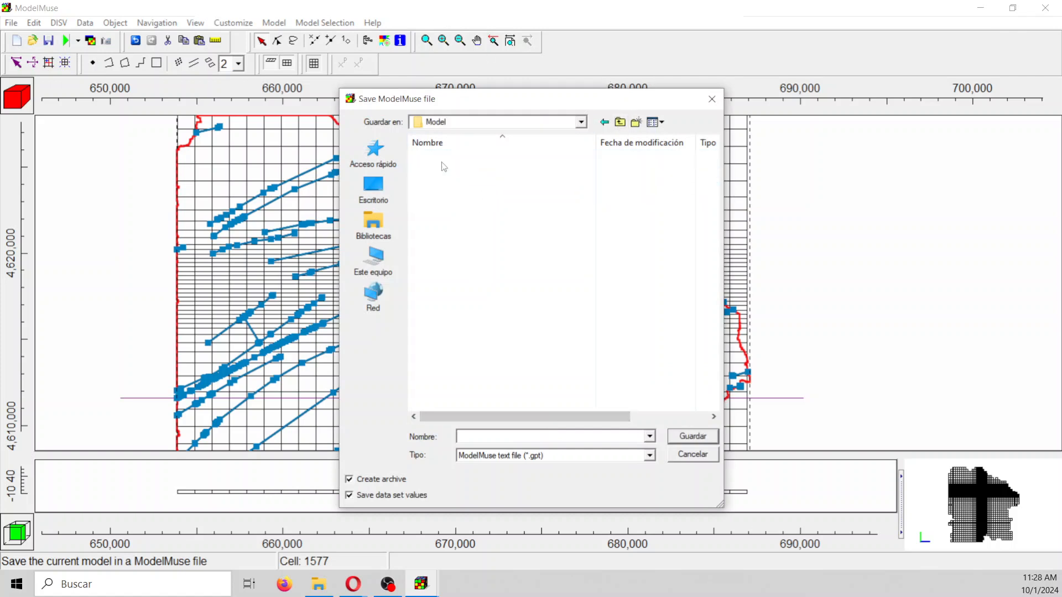
pyautogui.click(485, 439)
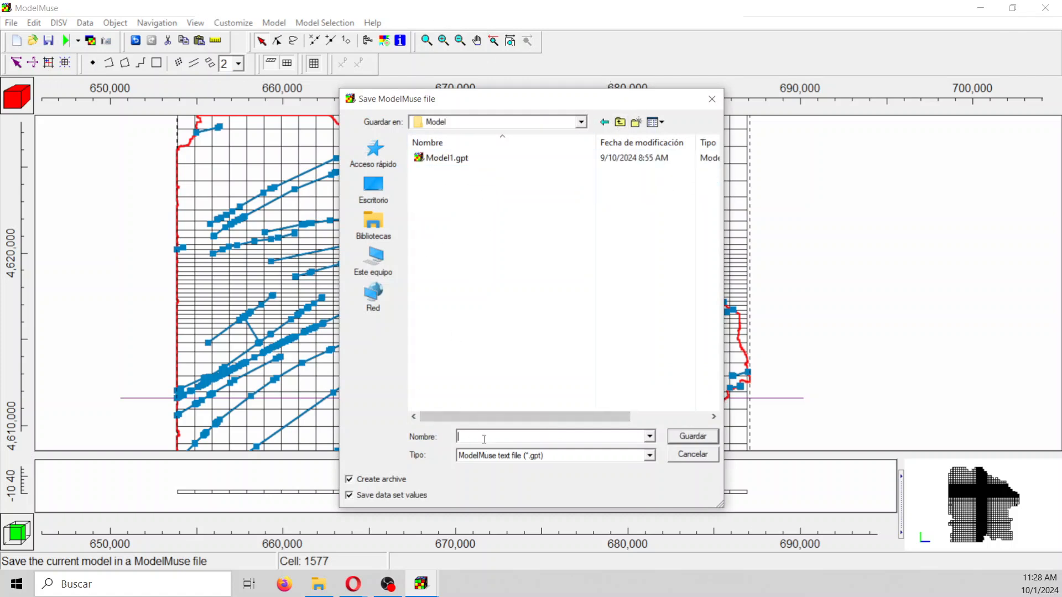
pyautogui.write('Model2')
pyautogui.press('Return')
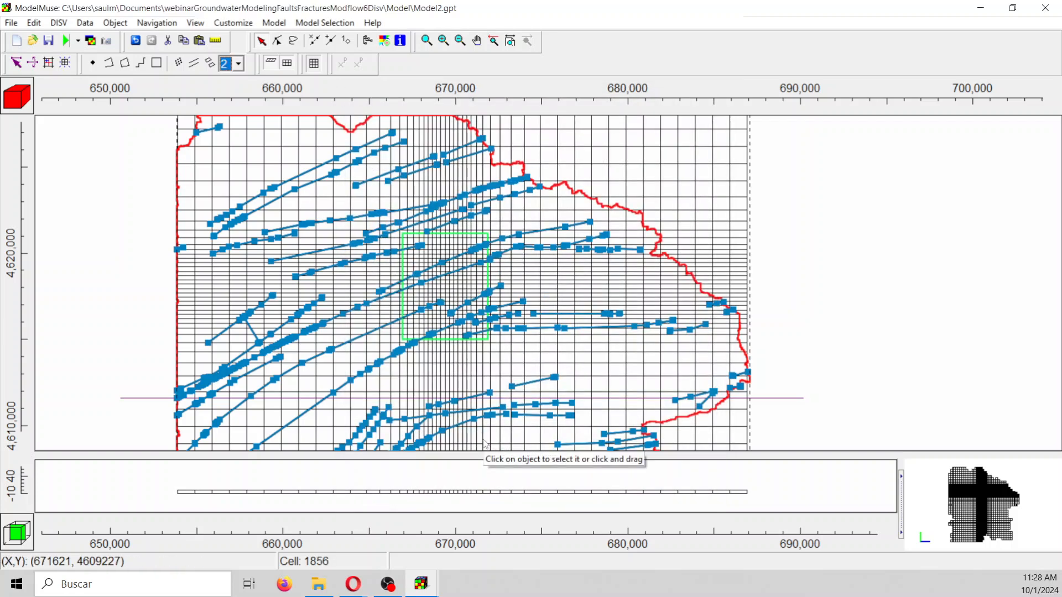
# Step: Regenerate the DISV grid to apply the fault quadtree refinement, keeping angle 0 and the 1.2 smoothing criterion
pyautogui.click(353, 584)
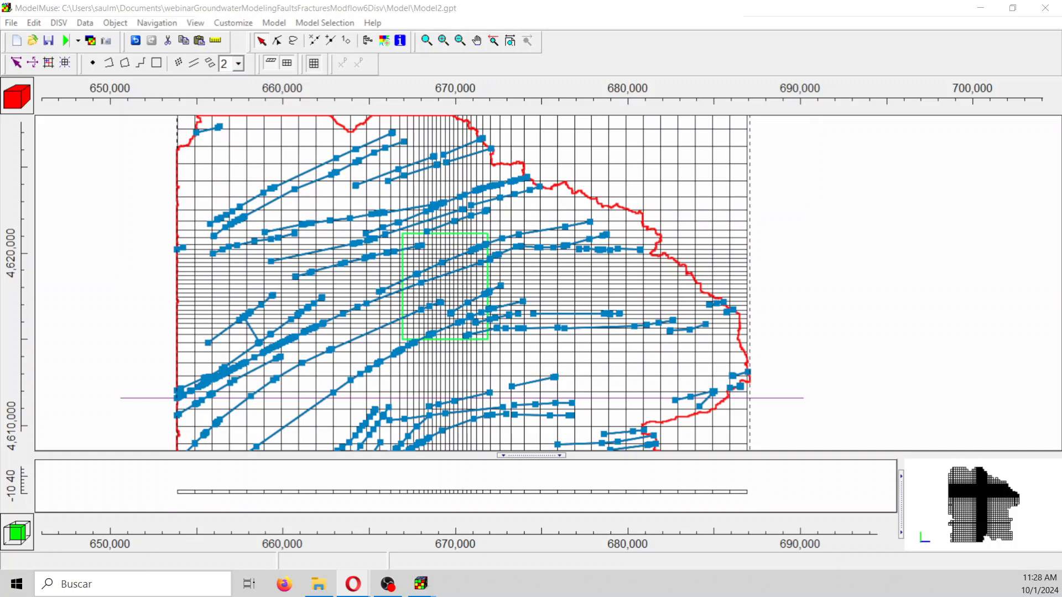
pyautogui.click(68, 65)
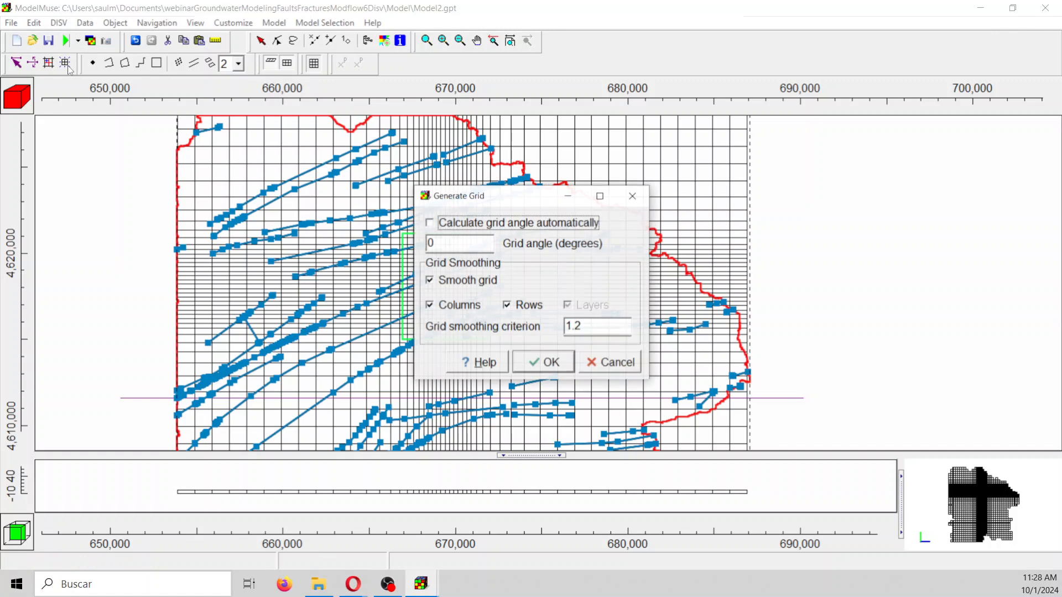
pyautogui.click(560, 365)
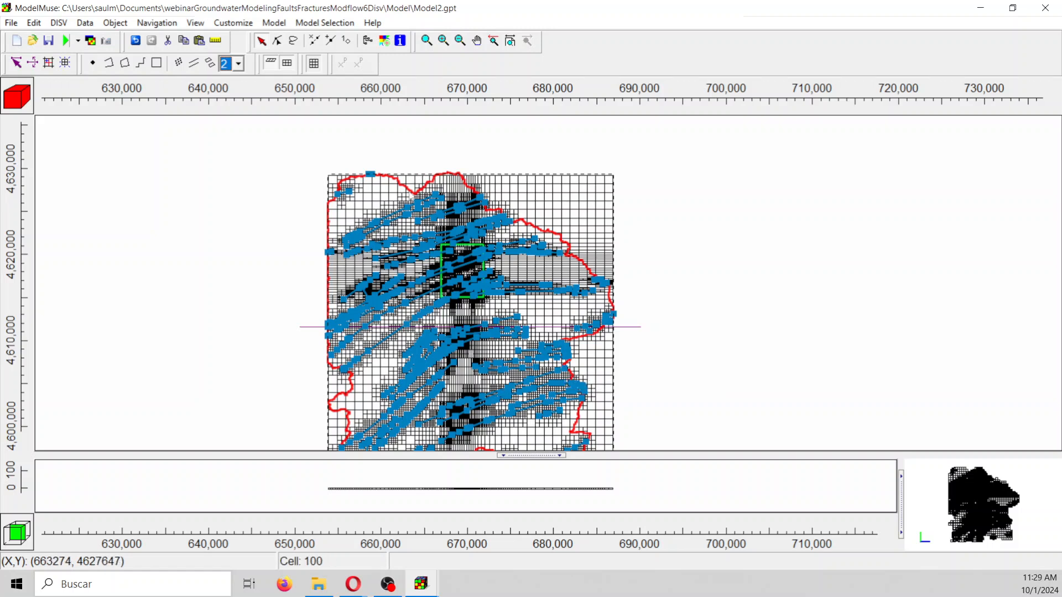
# Step: Measure the width of a refined grid cell along the northwestern fault, outside the area of interest
pyautogui.click(426, 40)
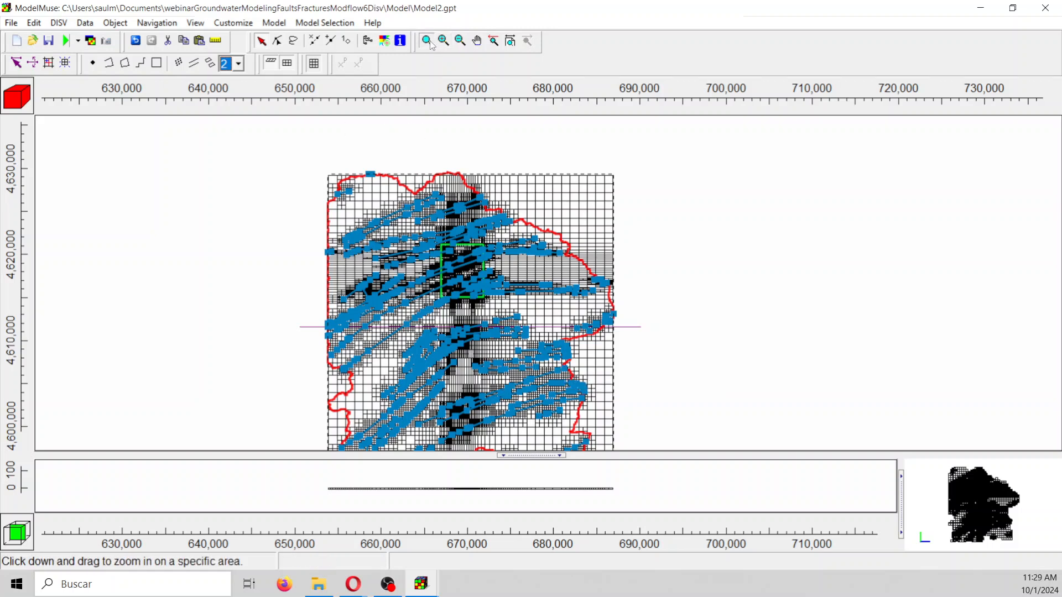
pyautogui.moveTo(372, 202); pyautogui.dragTo(407, 233)
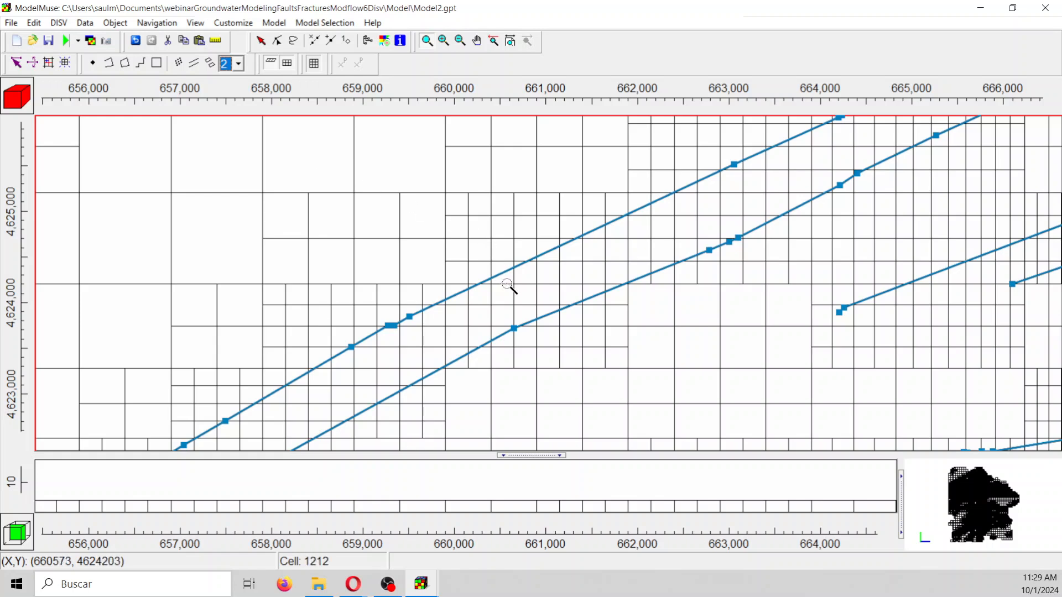
pyautogui.click(215, 40)
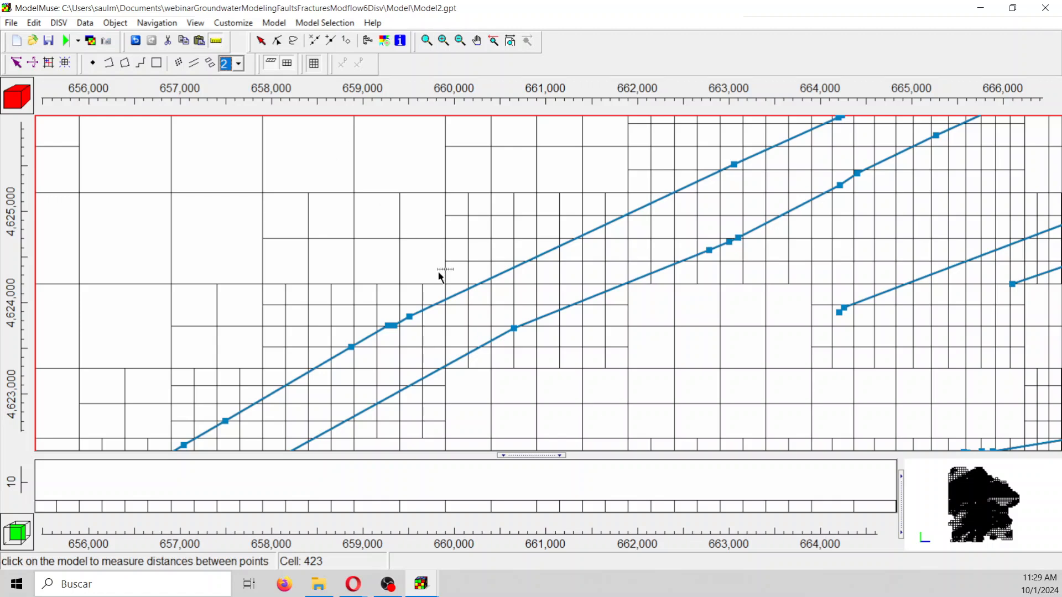
pyautogui.click(497, 265)
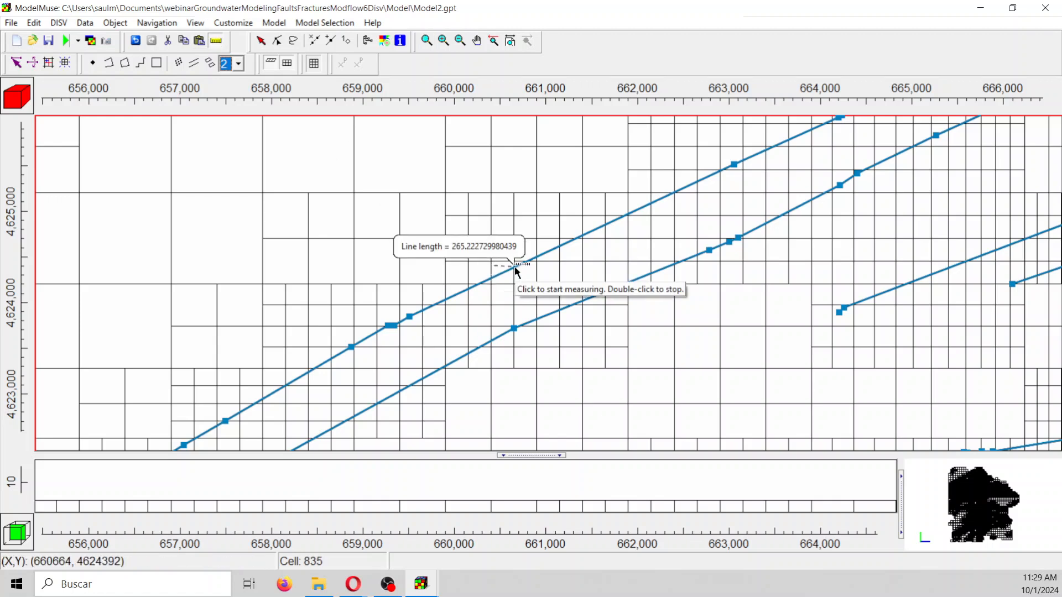
pyautogui.doubleClick(514, 267)
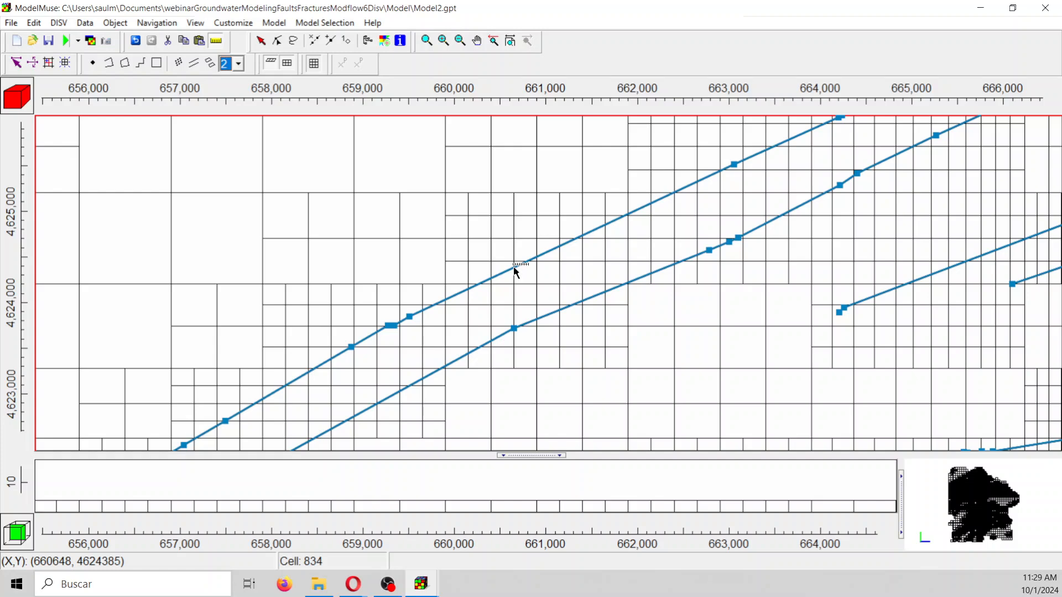
# Step: Examine the quadtree refinement along the faults inside and around the green area-of-interest rectangle
pyautogui.scroll(-1, 632, 330)
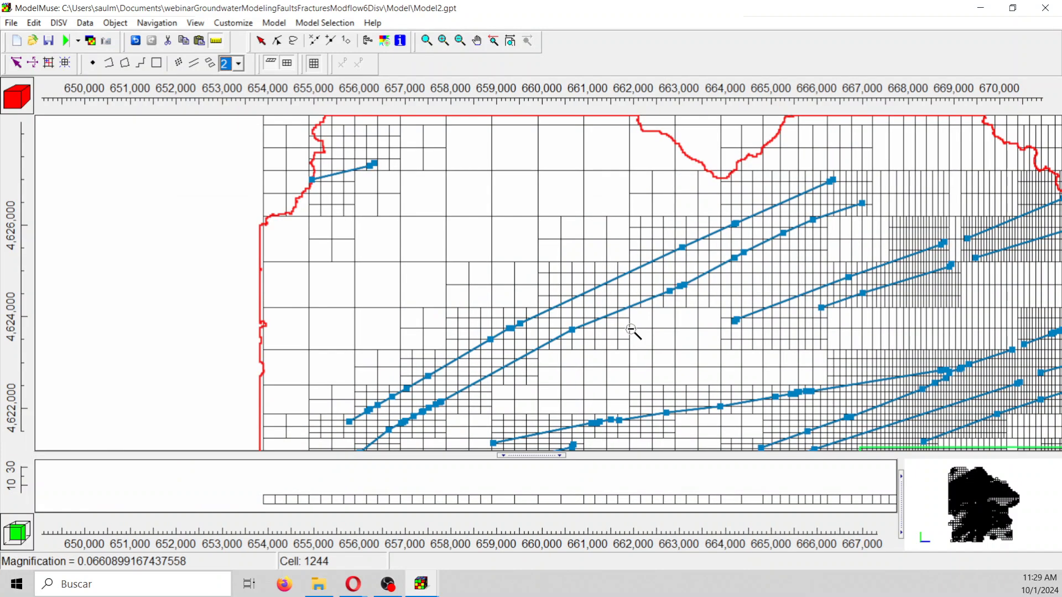
pyautogui.click(477, 40)
pyautogui.moveTo(814, 447); pyautogui.dragTo(498, 221)
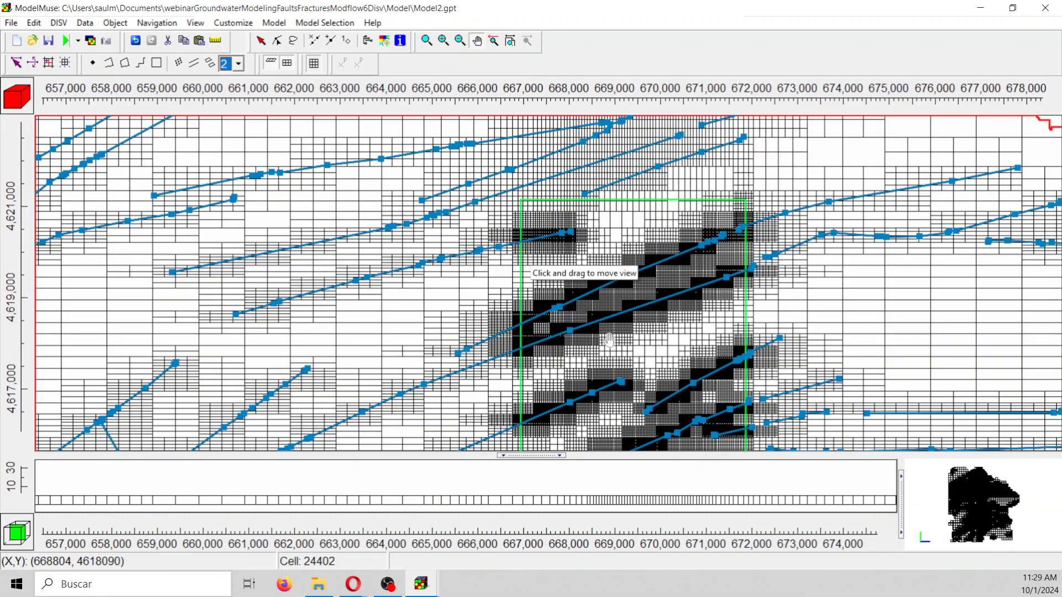
pyautogui.moveTo(608, 339); pyautogui.dragTo(539, 328)
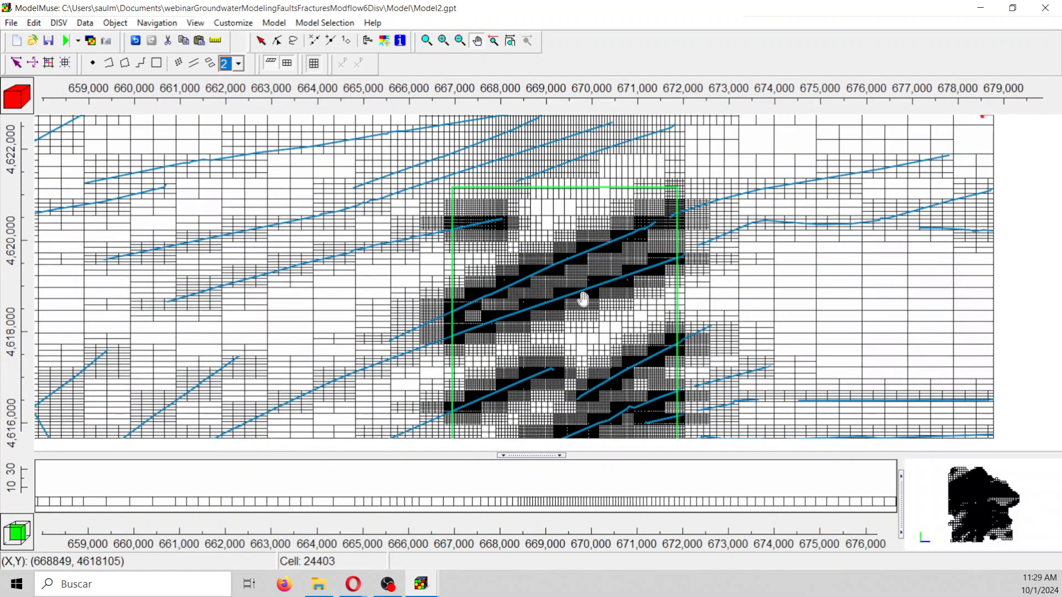
pyautogui.scroll(1, 587, 298)
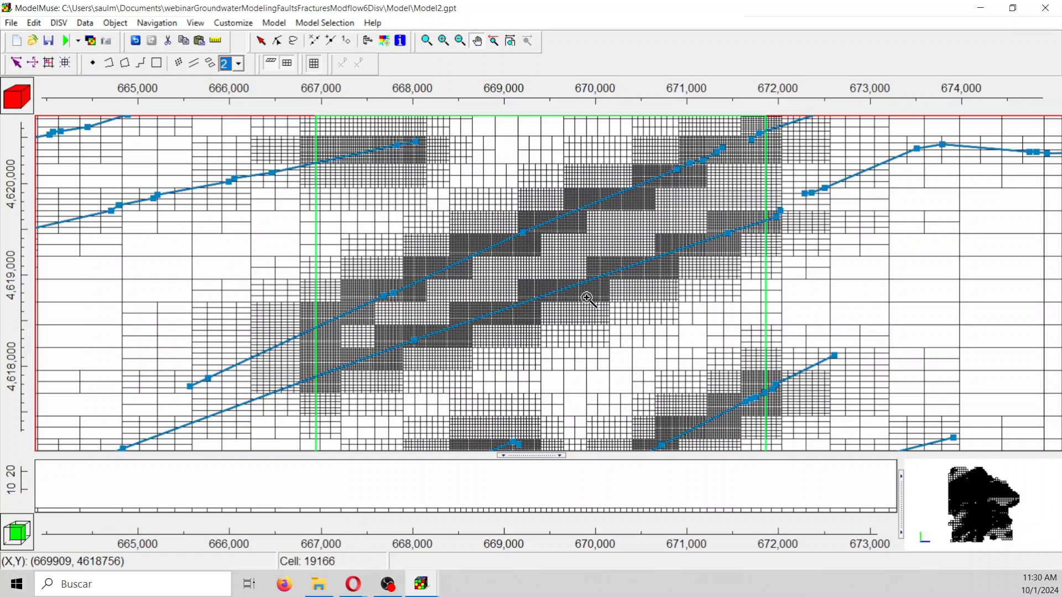
pyautogui.click(588, 271)
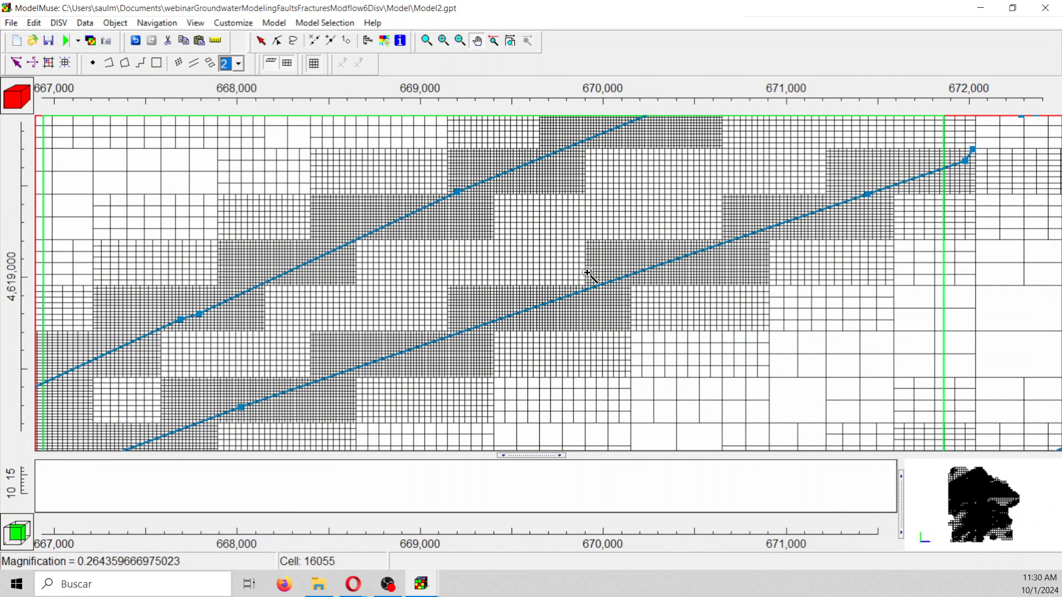
pyautogui.click(588, 291)
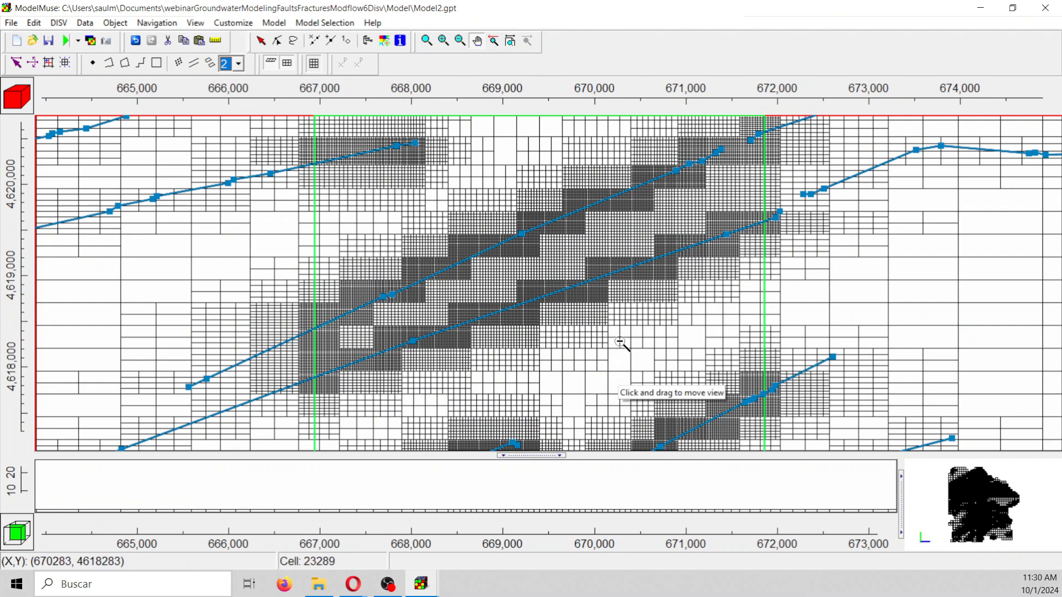
# Step: Measure the size of a finely refined cell beside the long diagonal fault inside the area of interest
pyautogui.scroll(1, 615, 267)
pyautogui.scroll(1, 628, 270)
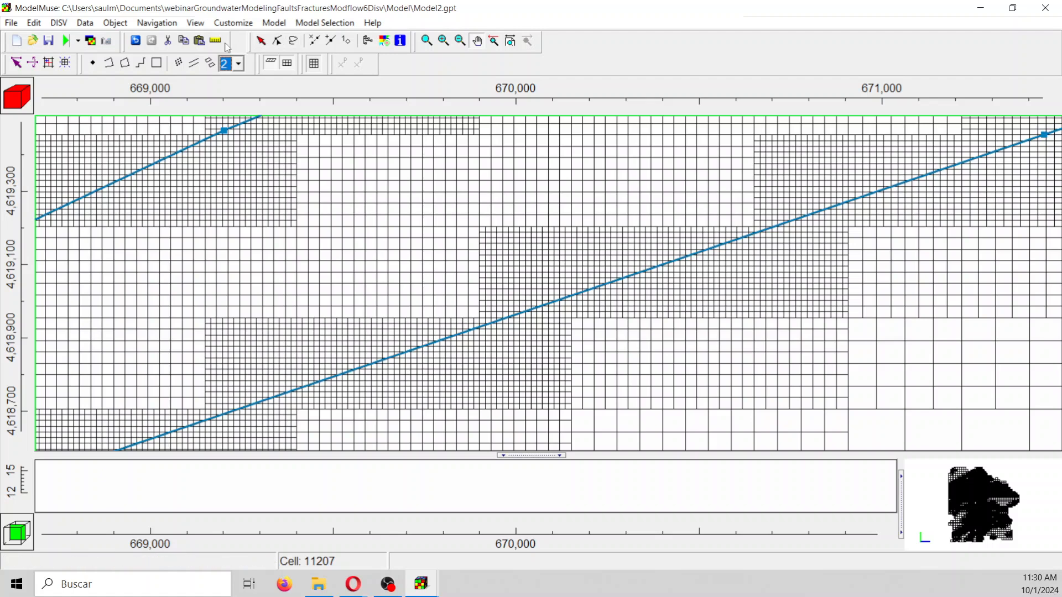
pyautogui.scroll(1, 616, 284)
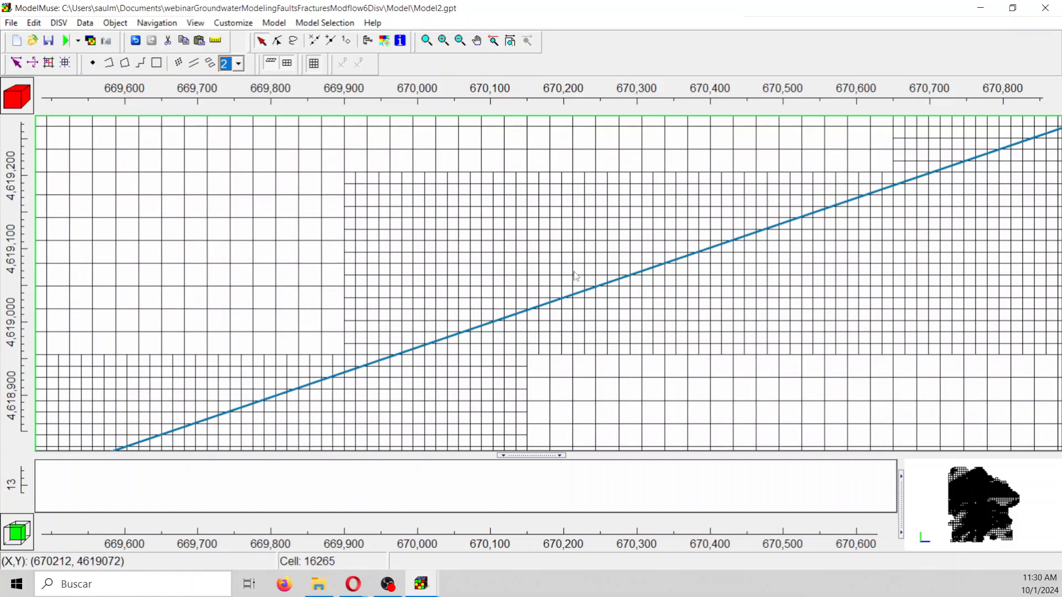
pyautogui.click(216, 40)
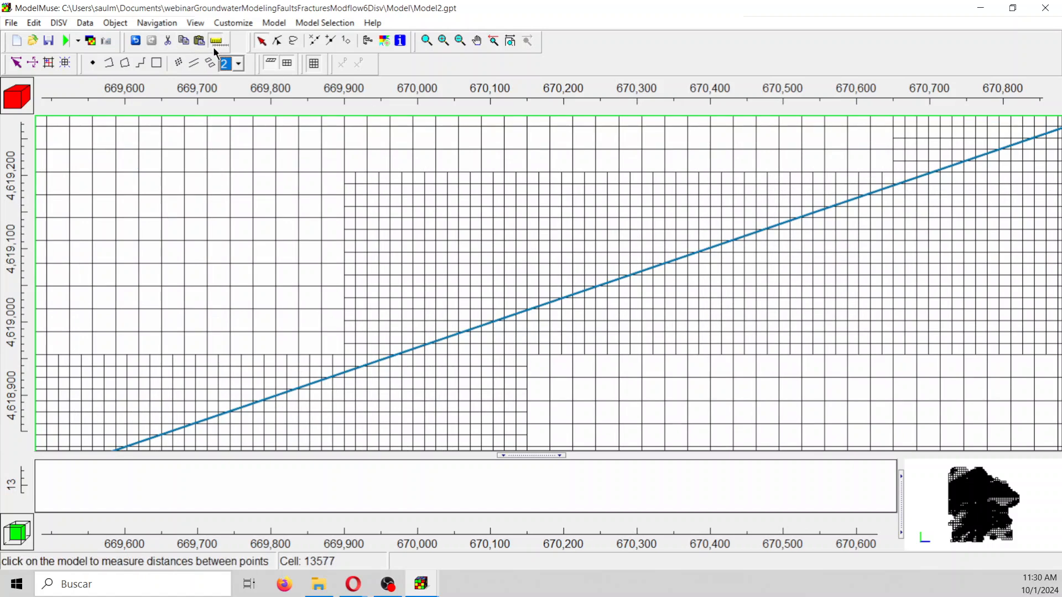
pyautogui.click(608, 245)
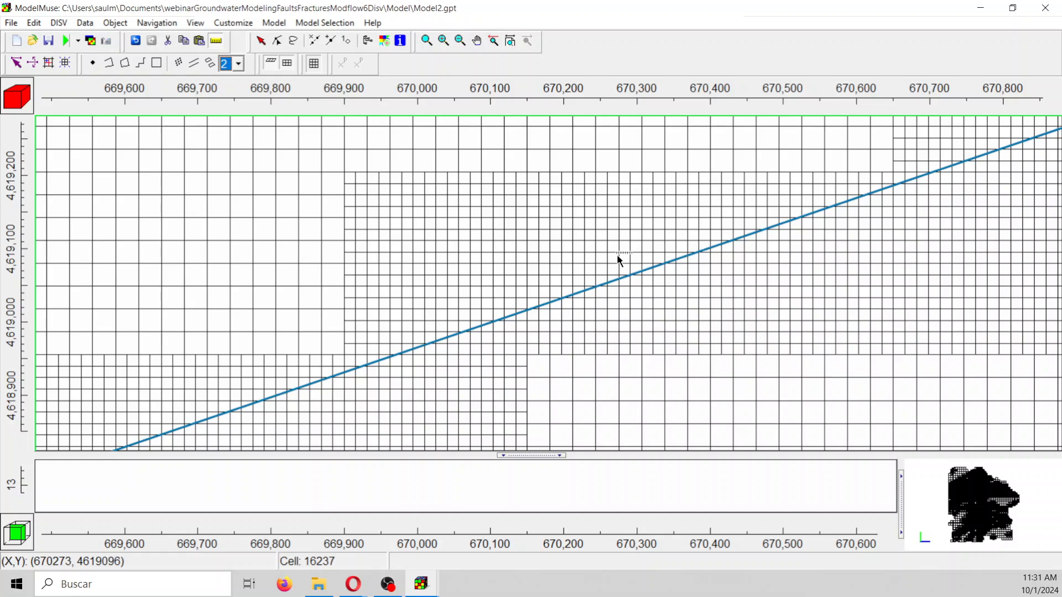
pyautogui.scroll(-2, 623, 323)
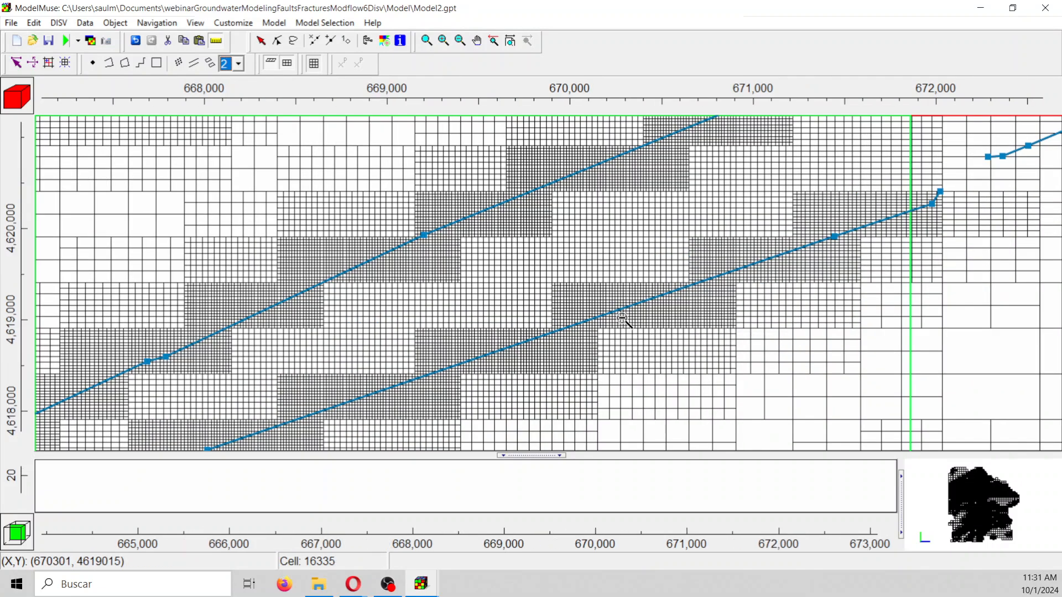
pyautogui.click(623, 322)
pyautogui.click(623, 322)
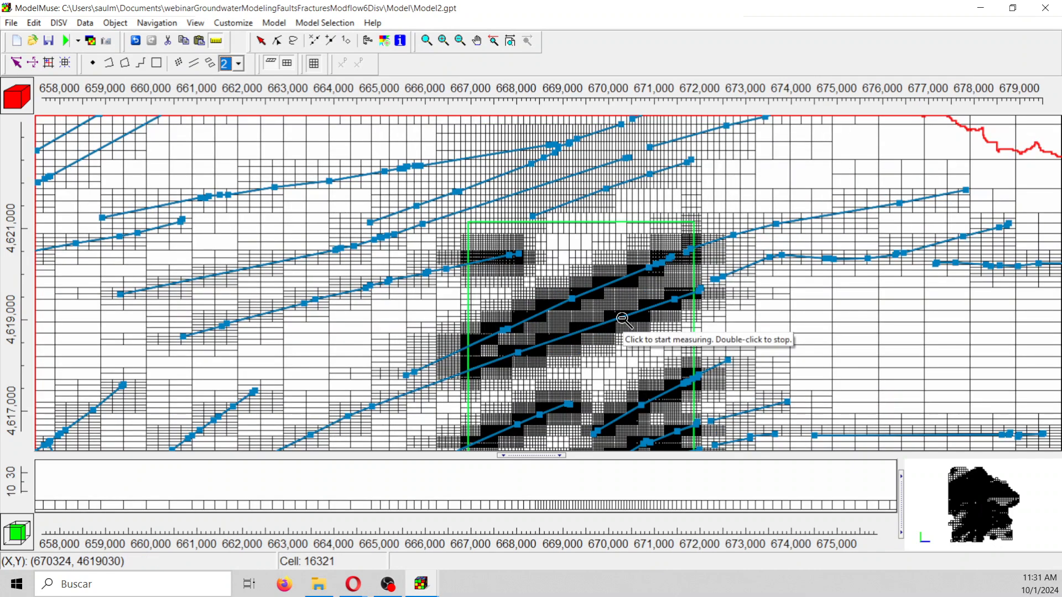
pyautogui.click(616, 322)
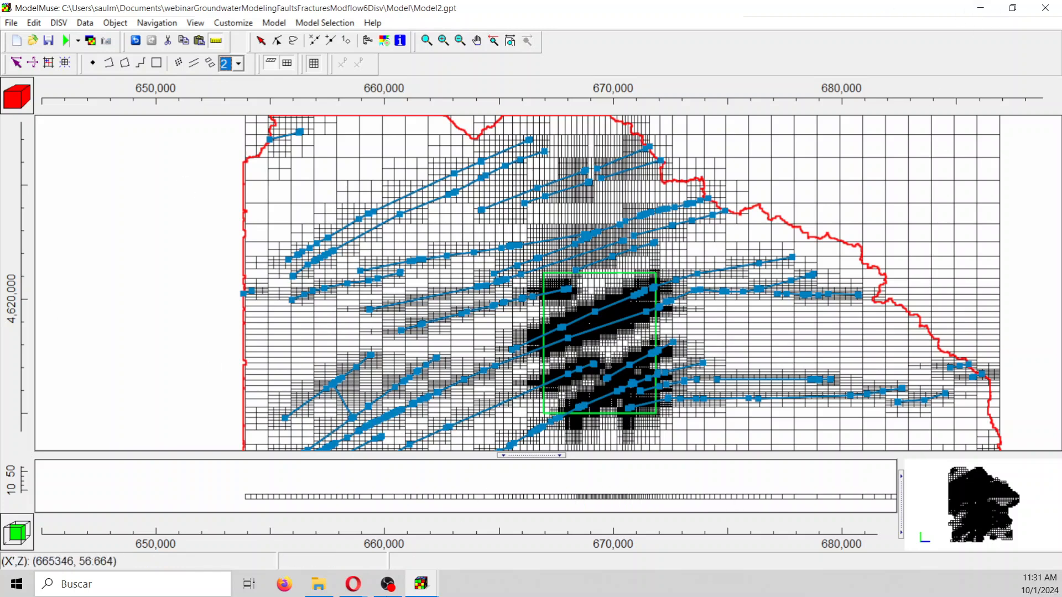
# Step: Switch to Firefox and go to hatarilabs.com/ih-eb
pyautogui.click(344, 592)
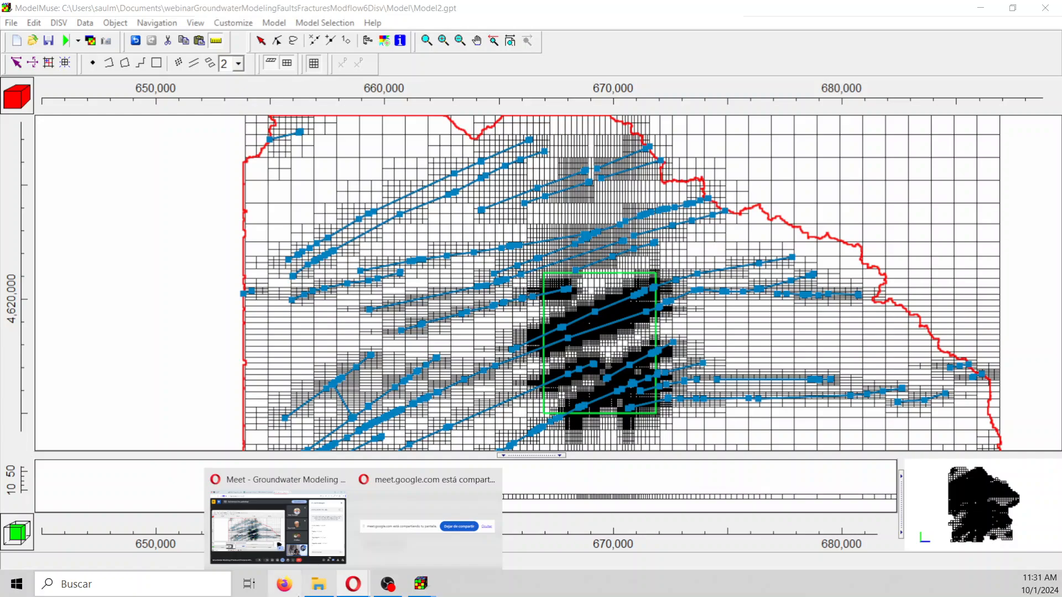
pyautogui.click(284, 583)
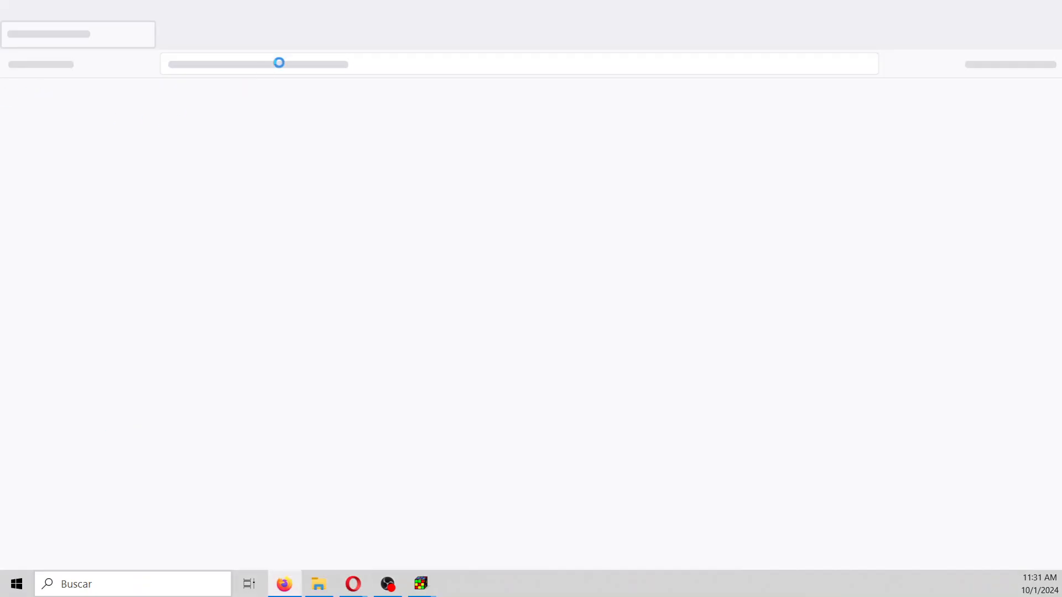
pyautogui.write('ha')
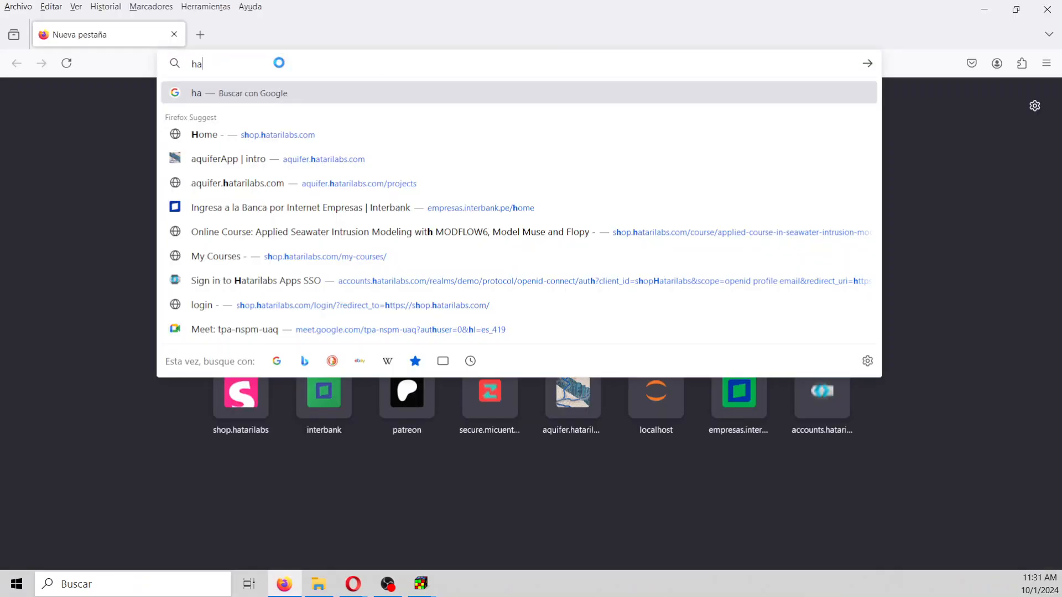
pyautogui.write('tarilab')
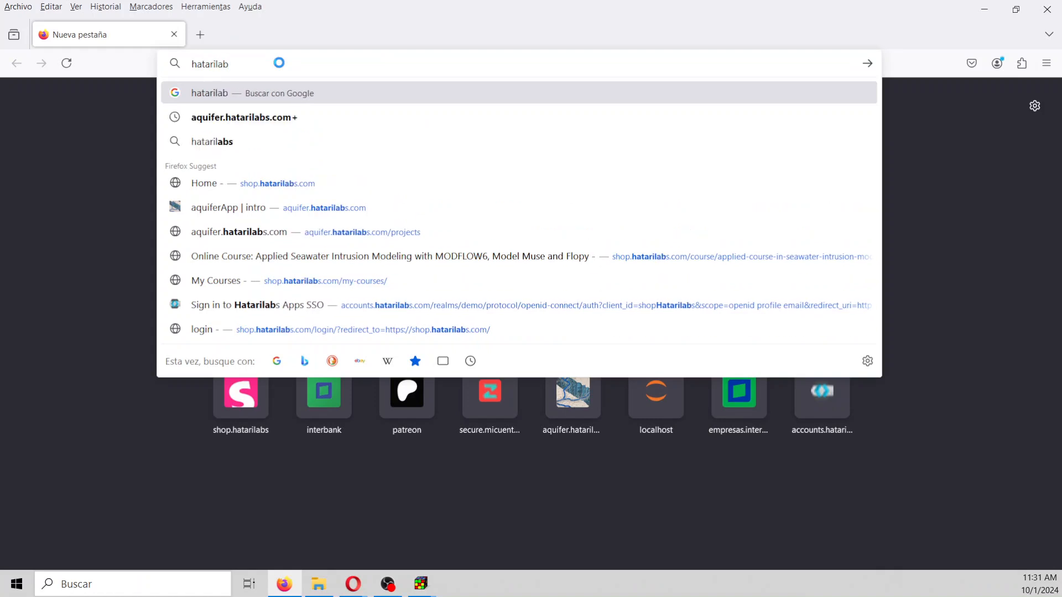
pyautogui.write('s.com/i')
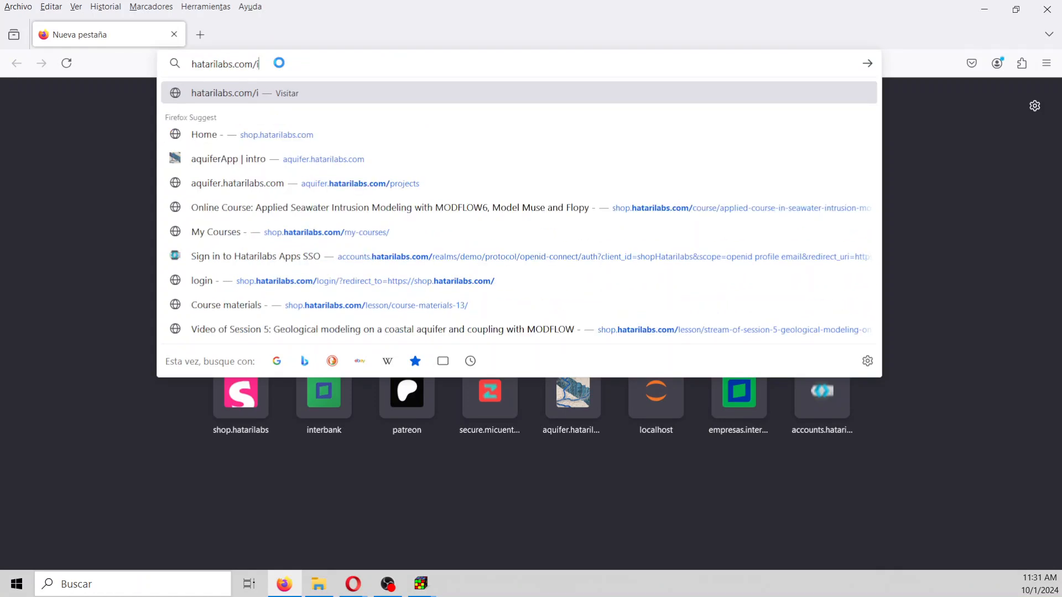
pyautogui.write('h-en')
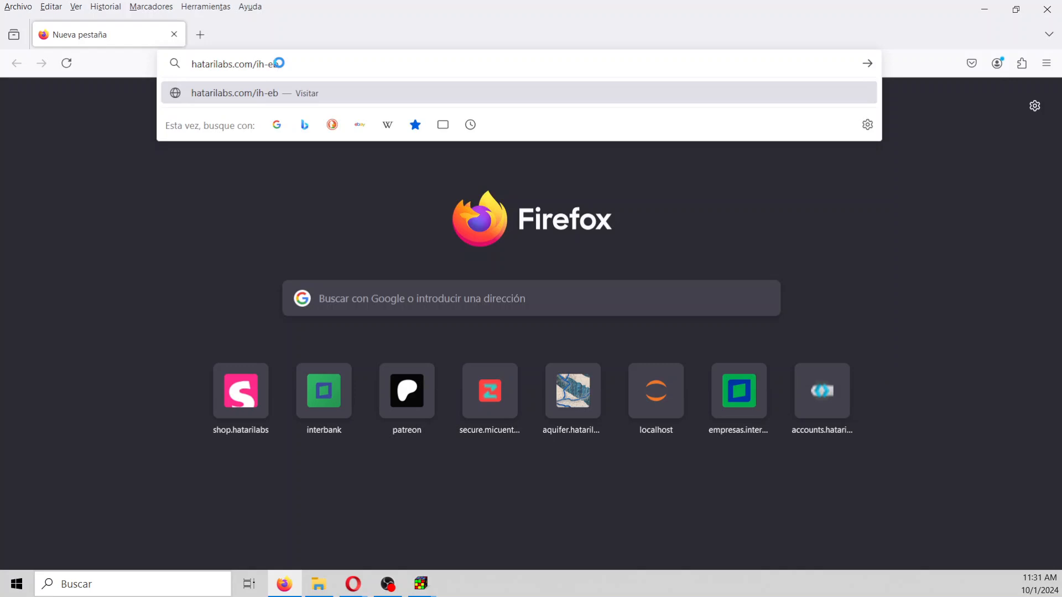
pyautogui.press('Return')
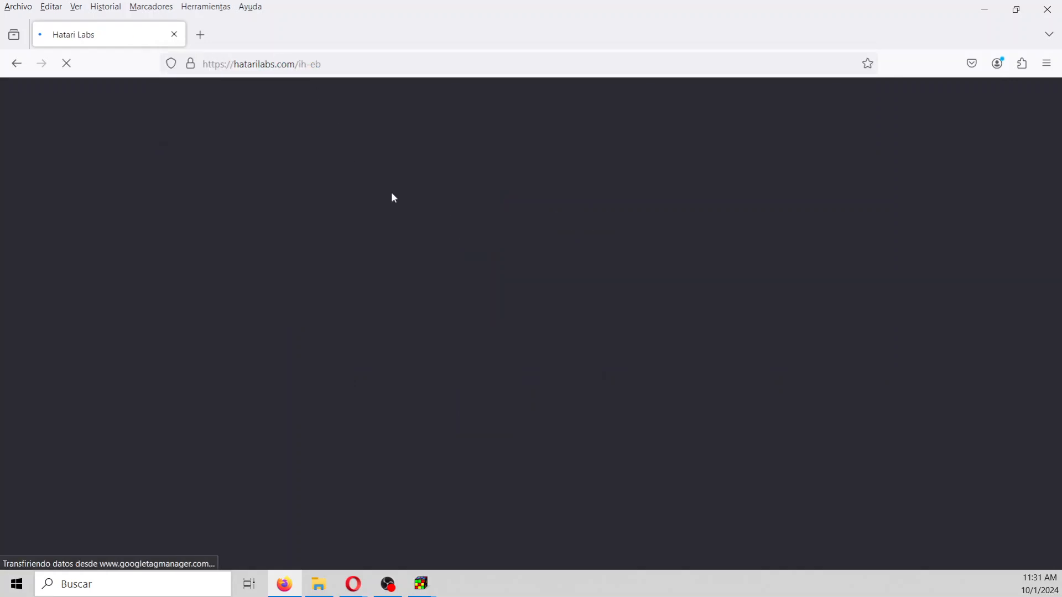
# Step: Open the course page Diploma in Python for Water Resources, Nov 2024 - Feb 2025, and view its description
pyautogui.scroll(-10, 628, 334)
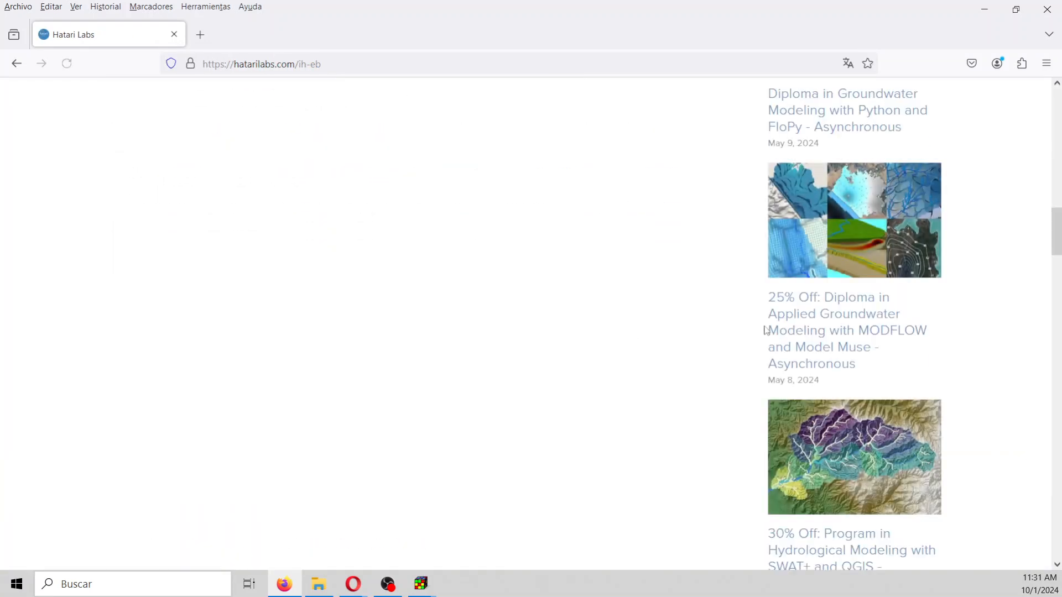
pyautogui.scroll(7, 811, 338)
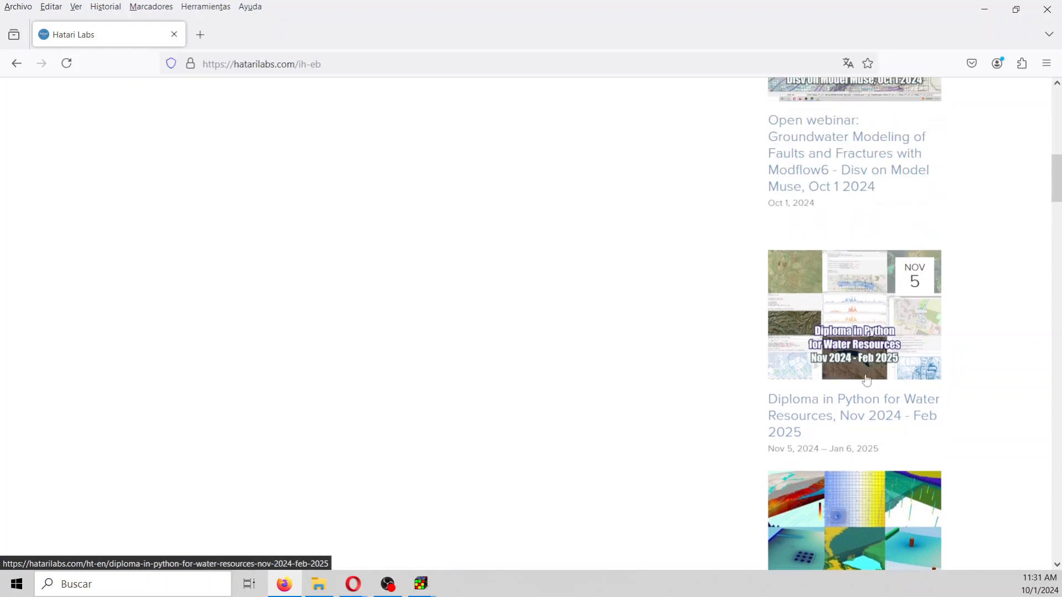
pyautogui.click(861, 399)
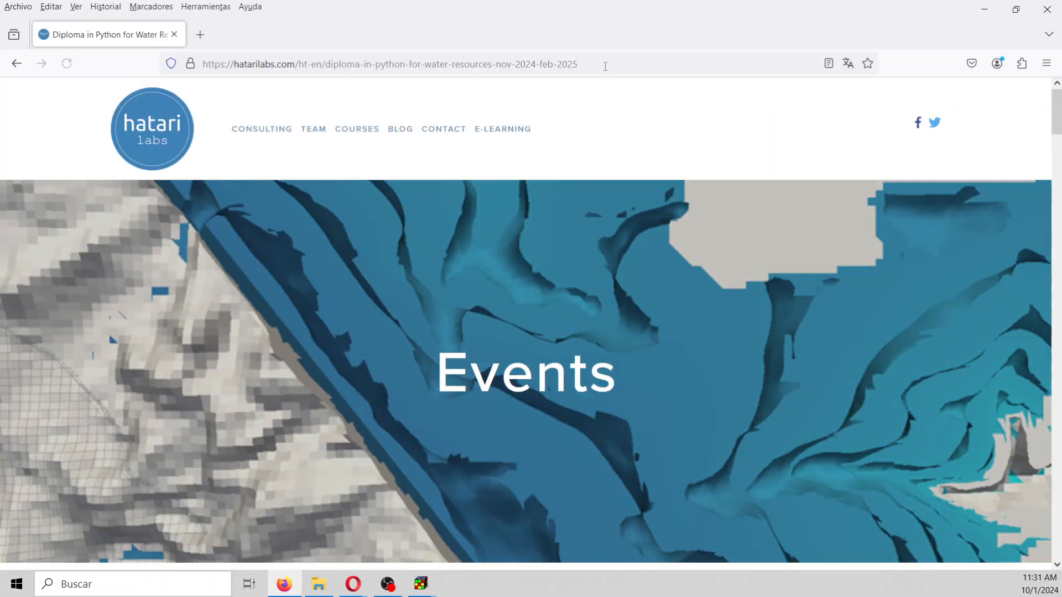
pyautogui.click(601, 65)
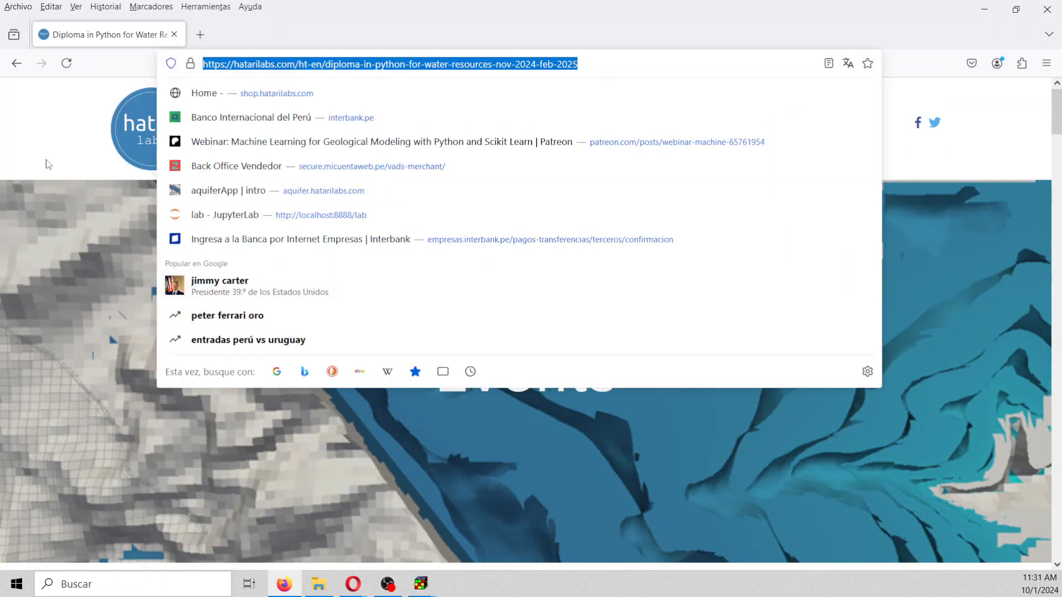
pyautogui.click(70, 175)
pyautogui.scroll(-8, 71, 174)
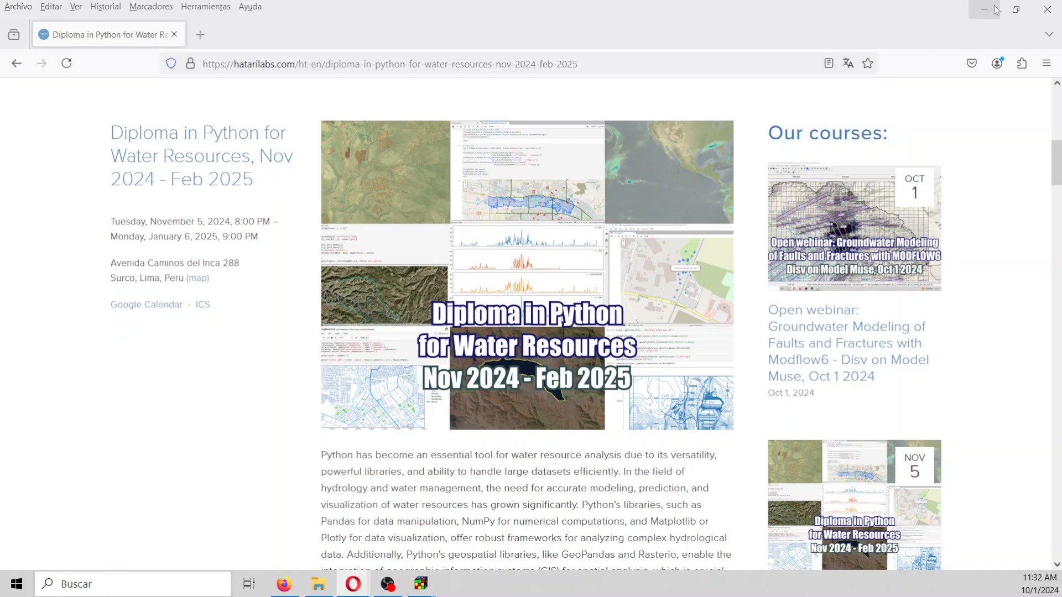
# Step: Return to ModelMuse and choose the Surfer grid file in the project's Rst folder for import
pyautogui.click(969, 11)
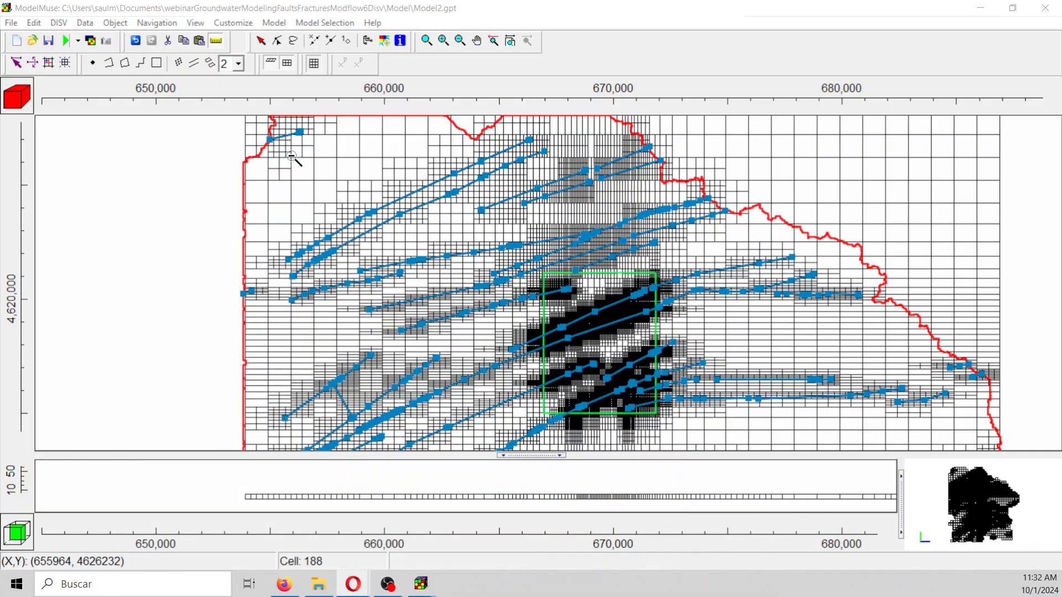
pyautogui.click(11, 25)
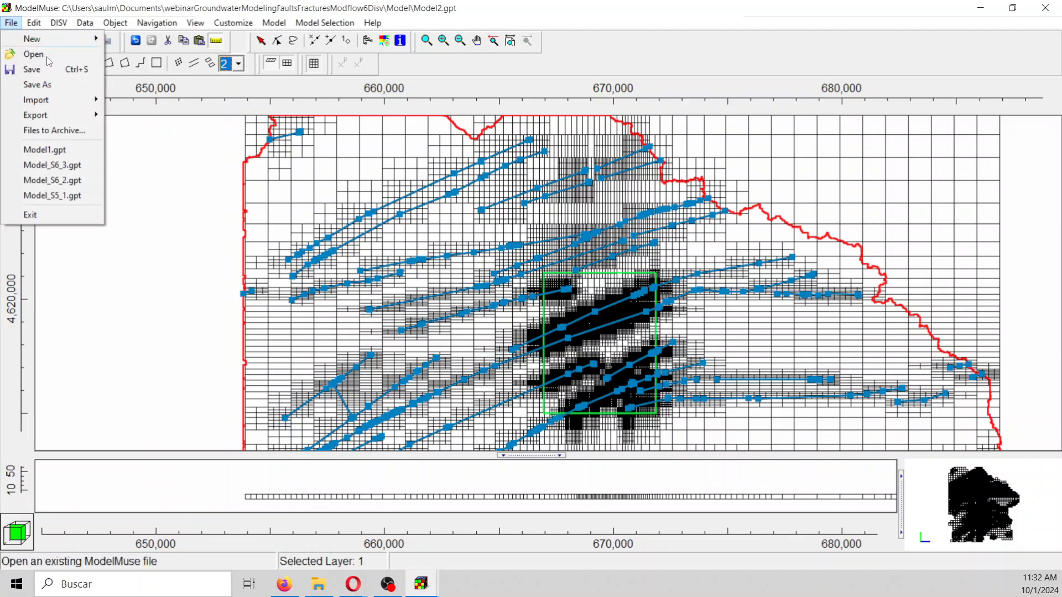
pyautogui.moveTo(36, 100)
pyautogui.click(149, 145)
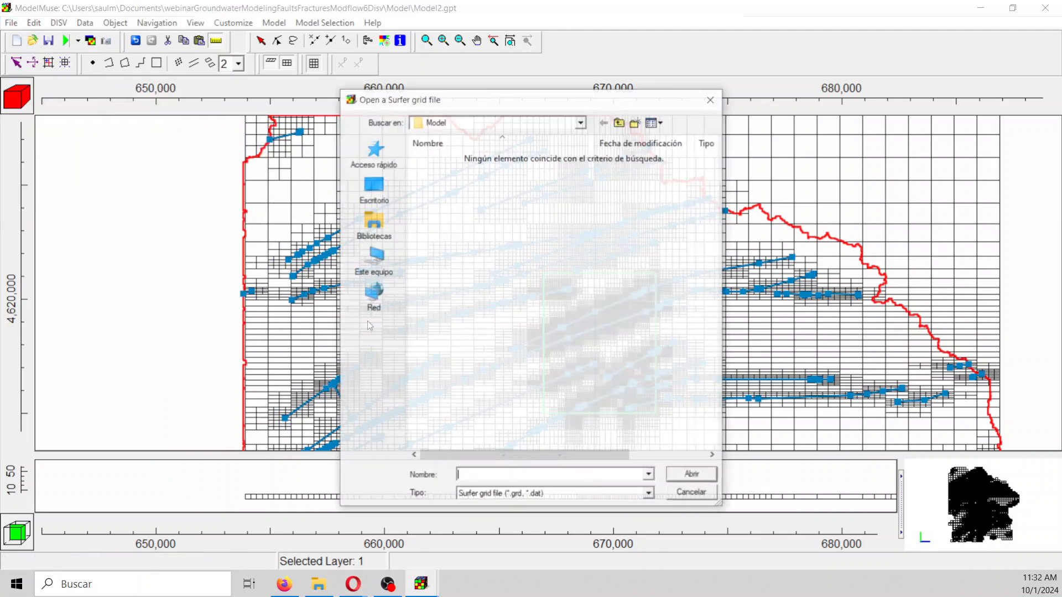
pyautogui.click(619, 124)
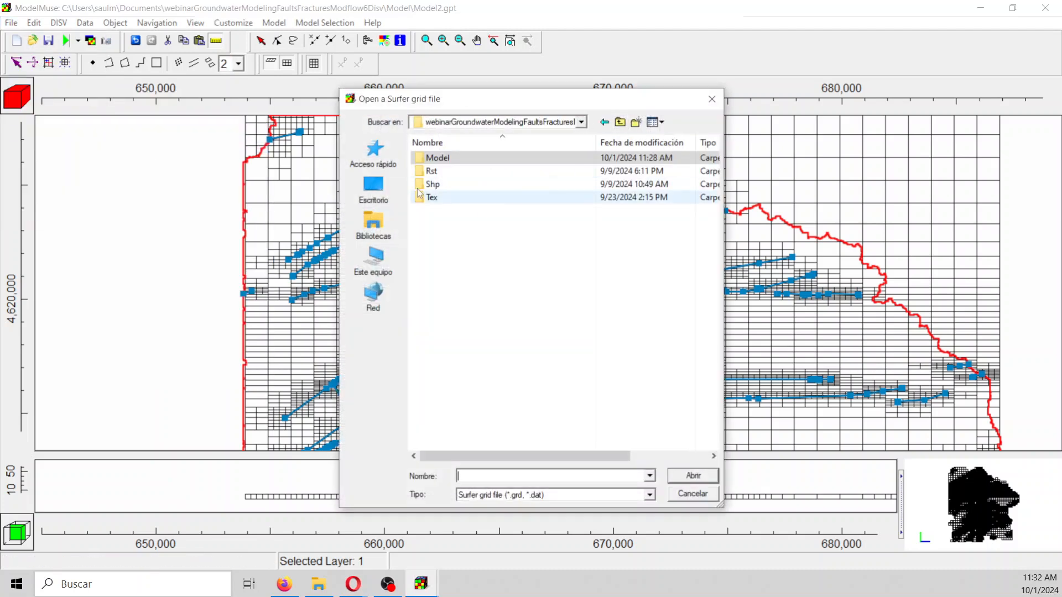
pyautogui.doubleClick(434, 171)
pyautogui.doubleClick(440, 160)
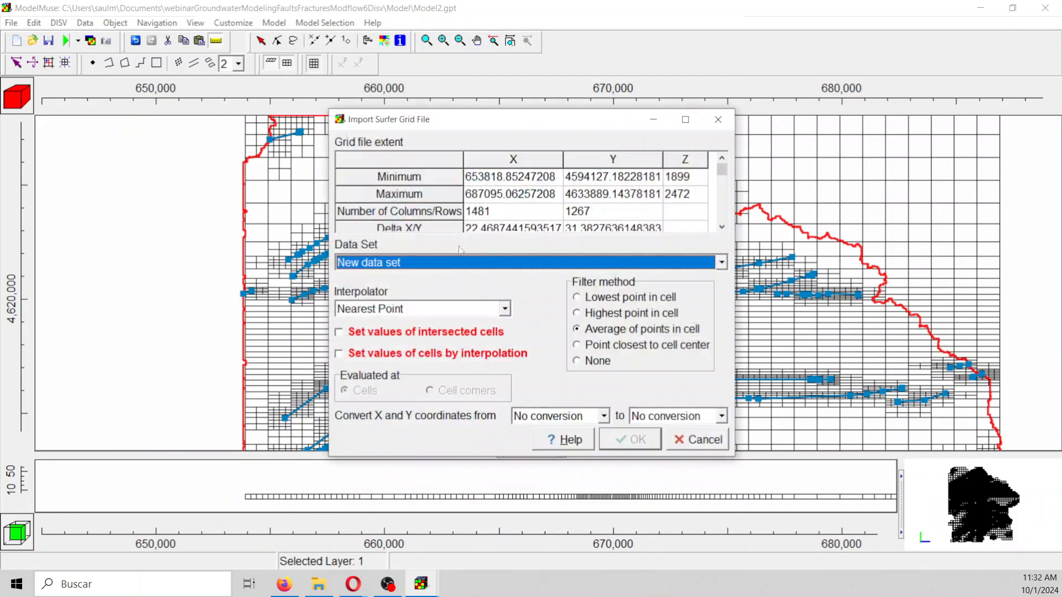
# Step: Import the Surfer grid into Model_Top, setting values of intersected cells and by interpolation, and enlarge the front view to inspect the surface
pyautogui.click(474, 263)
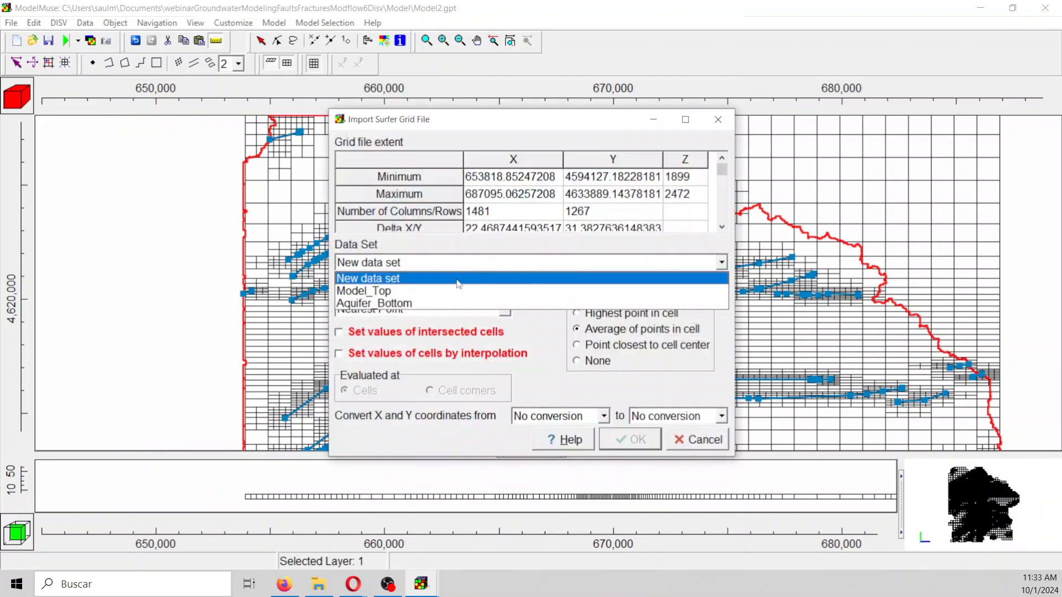
pyautogui.click(387, 286)
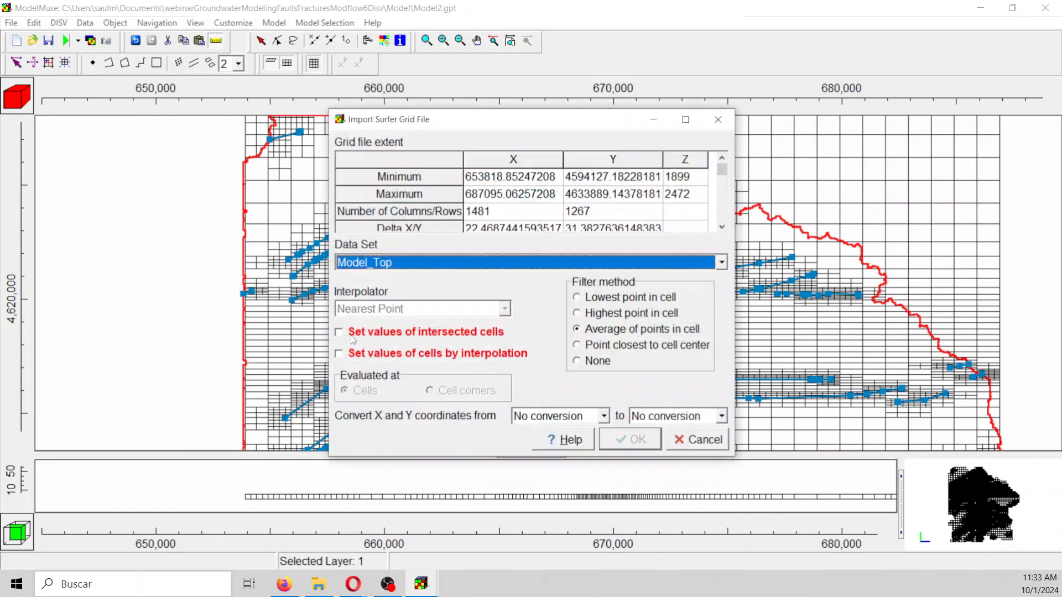
pyautogui.click(338, 332)
pyautogui.click(339, 354)
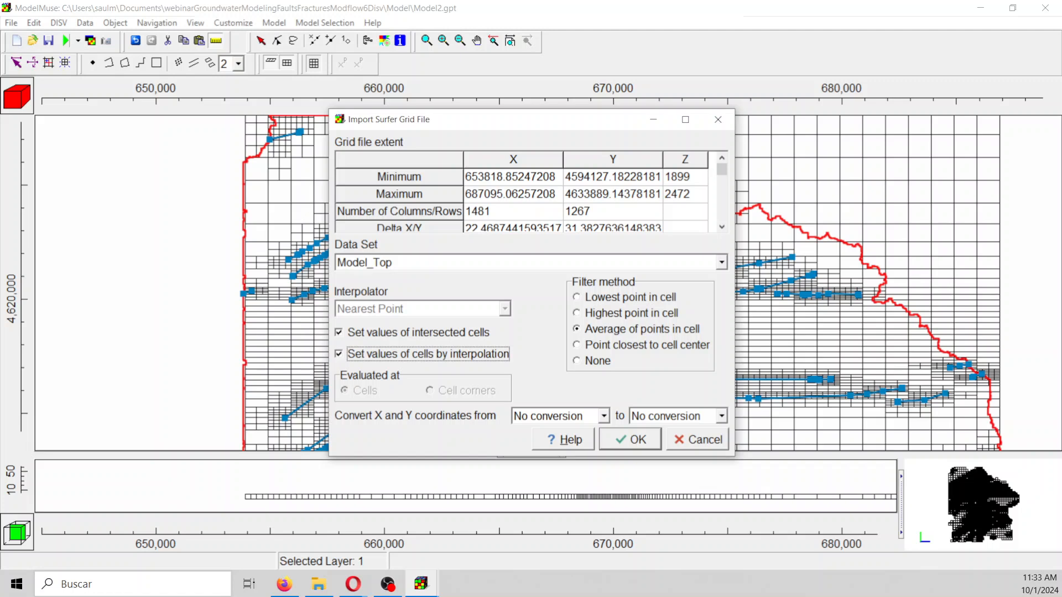
pyautogui.click(634, 444)
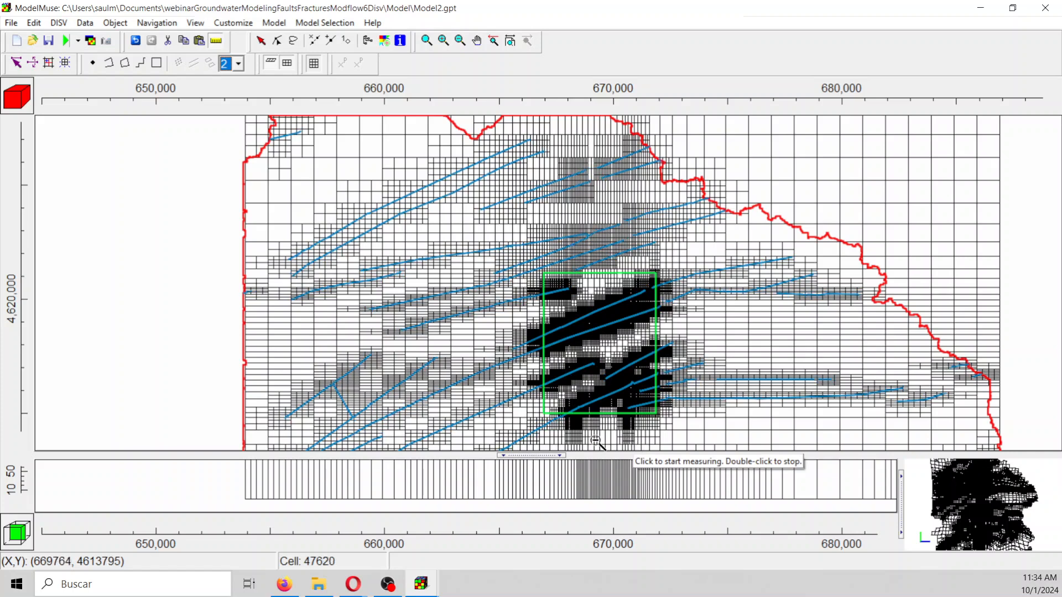
pyautogui.moveTo(541, 456); pyautogui.dragTo(542, 210)
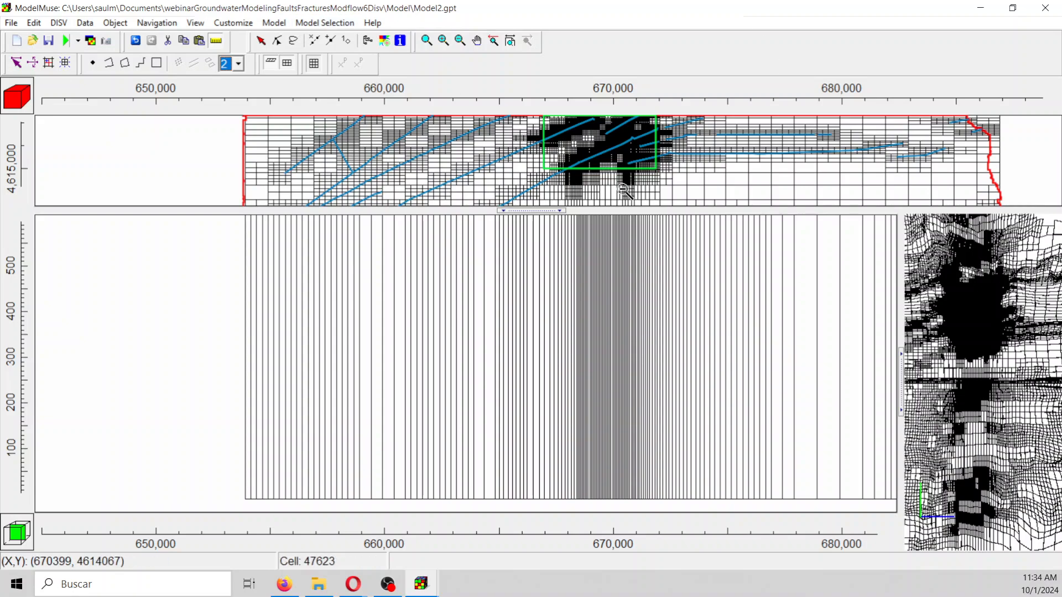
pyautogui.moveTo(958, 506); pyautogui.dragTo(938, 429)
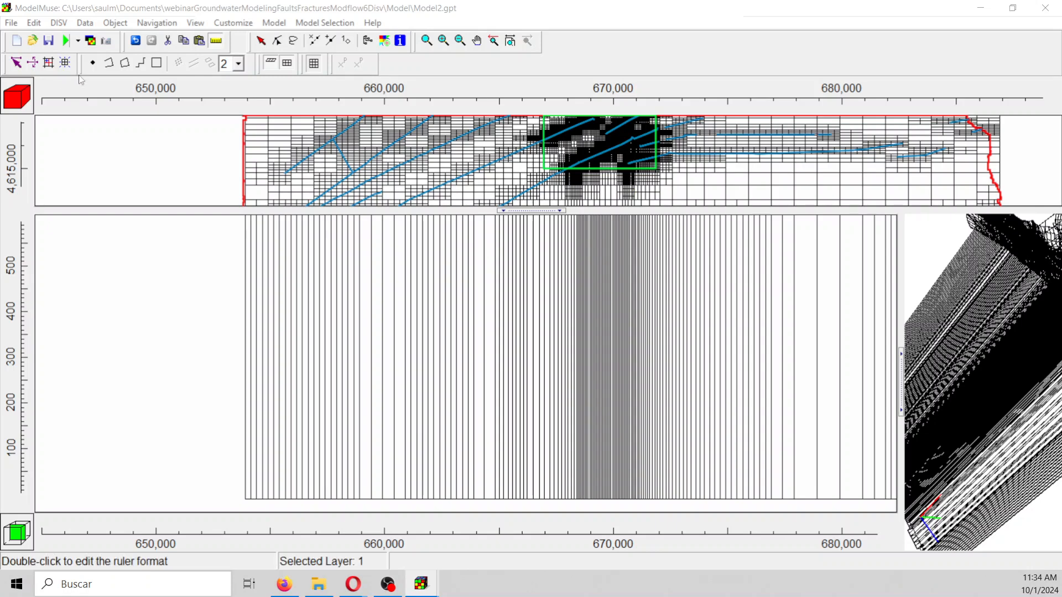
pyautogui.click(85, 22)
pyautogui.click(109, 55)
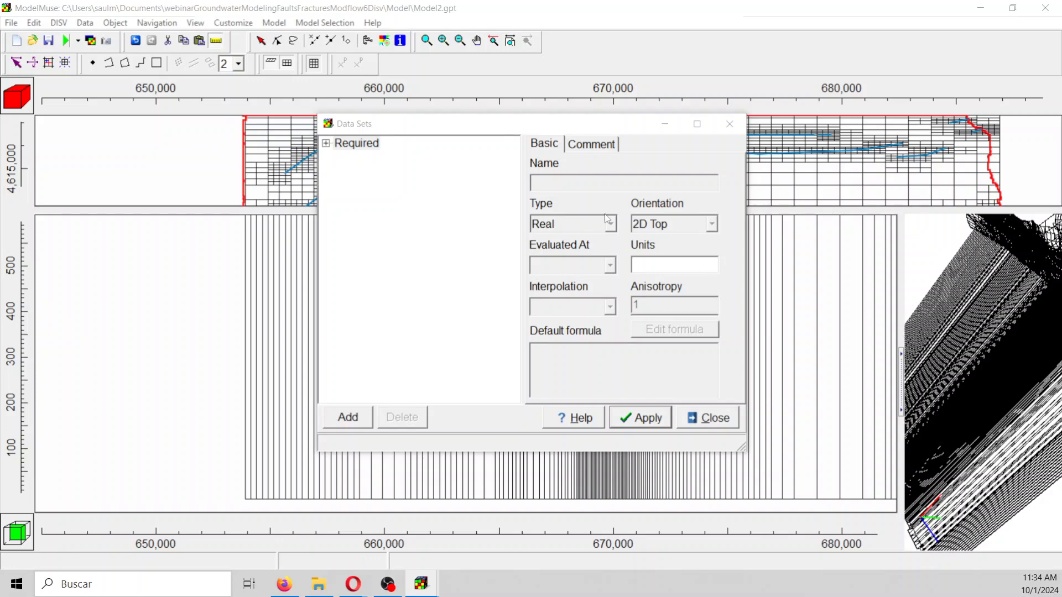
pyautogui.click(326, 144)
pyautogui.click(340, 157)
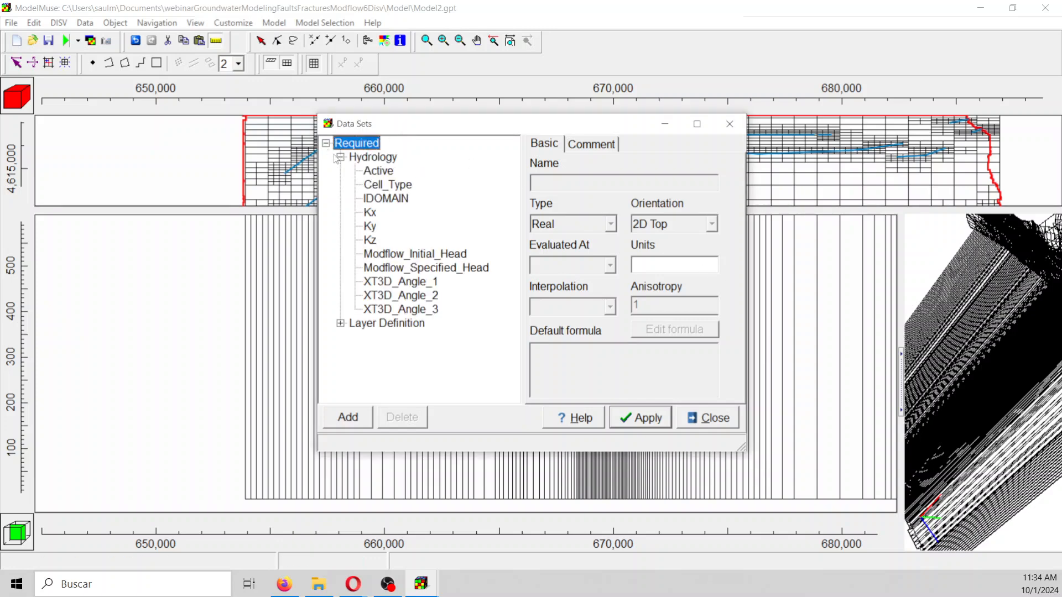
pyautogui.click(729, 124)
# Step: Set the Aquifer layer group's vertical discretization to 3 layers with uniform spacing
pyautogui.click(274, 23)
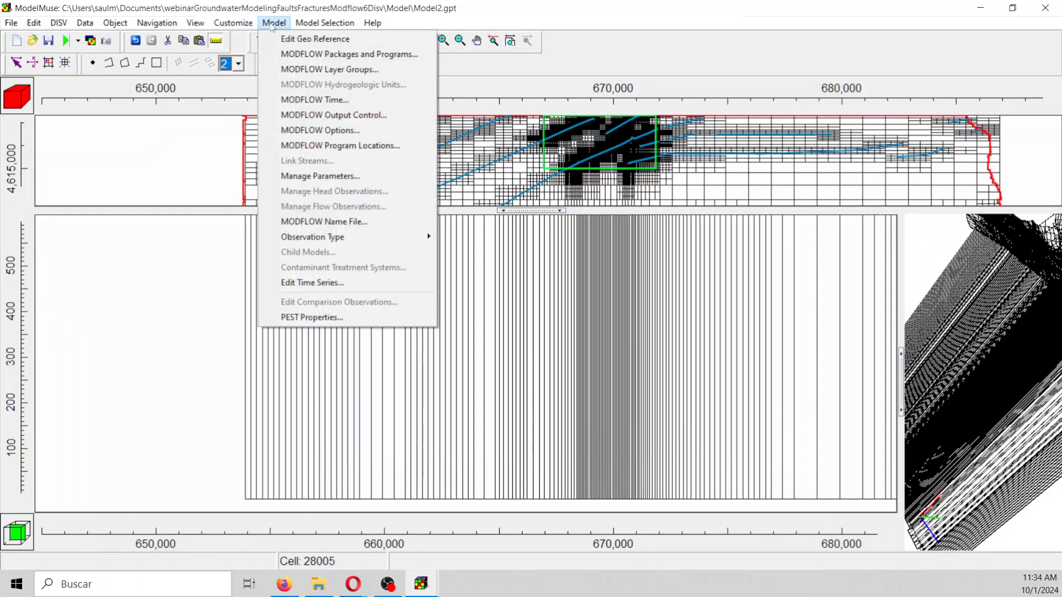
pyautogui.click(296, 74)
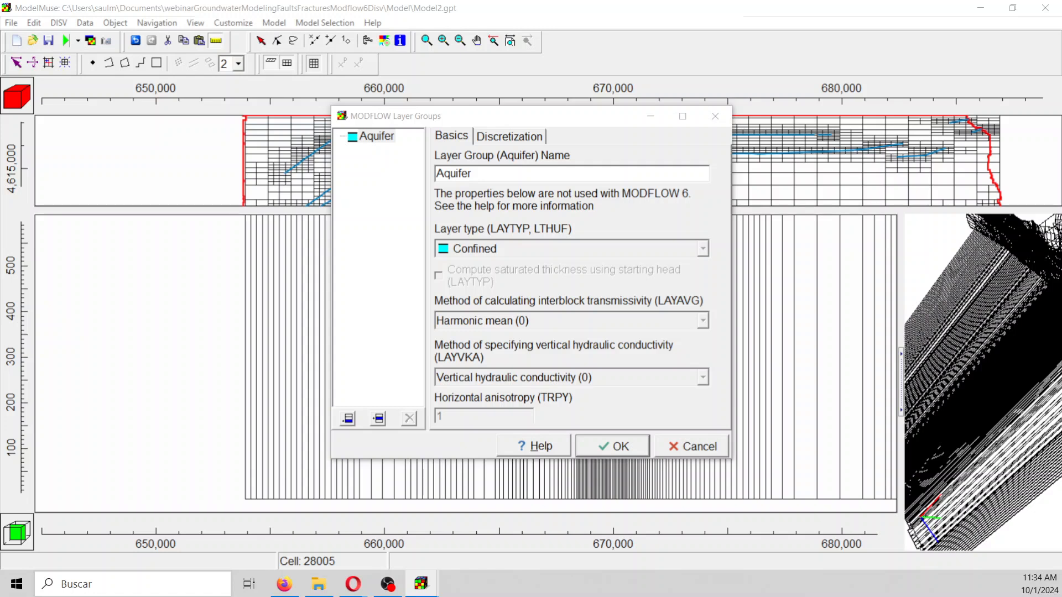
pyautogui.click(507, 139)
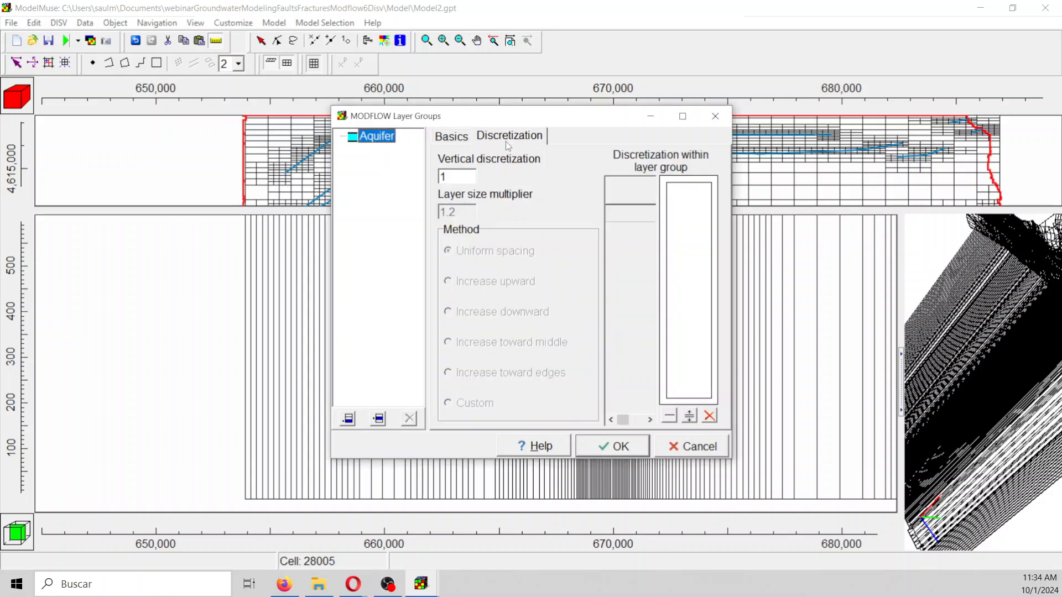
pyautogui.write('3')
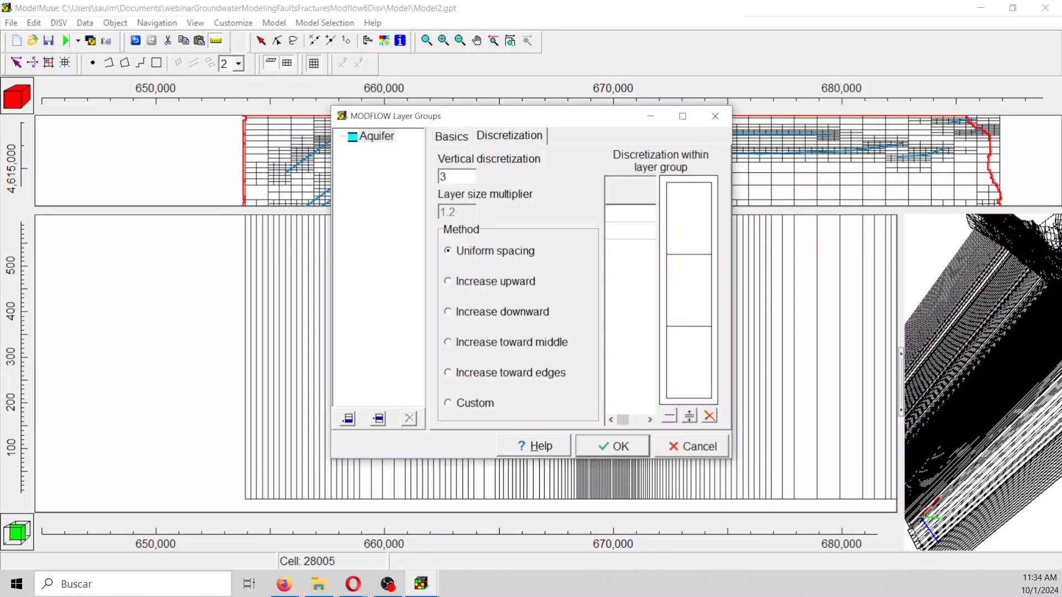
pyautogui.click(637, 449)
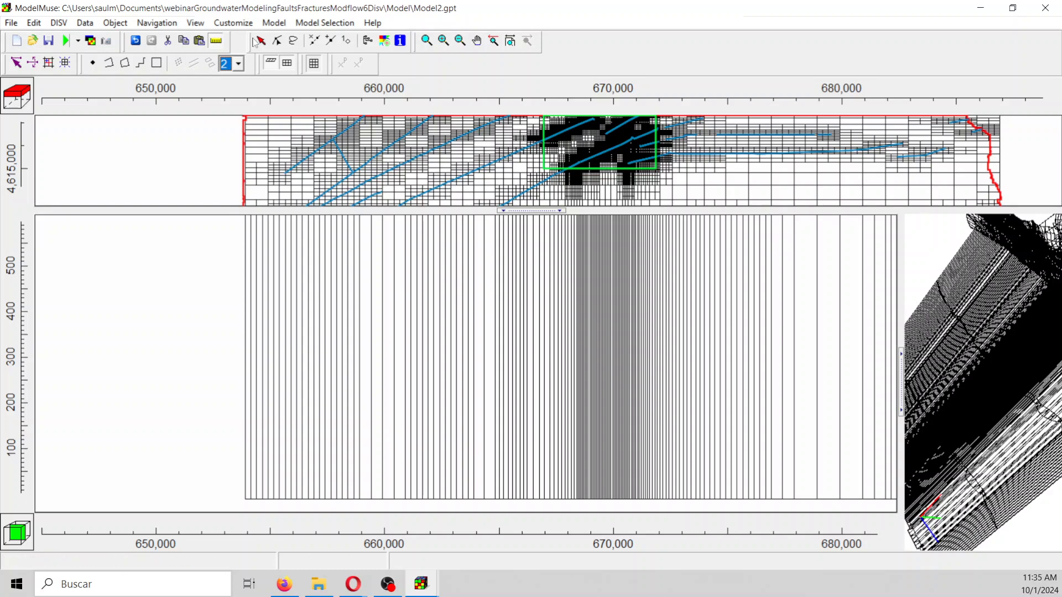
# Step: Review the Aquifer layer group's discretization in the MODFLOW layer group settings
pyautogui.click(272, 23)
pyautogui.click(332, 69)
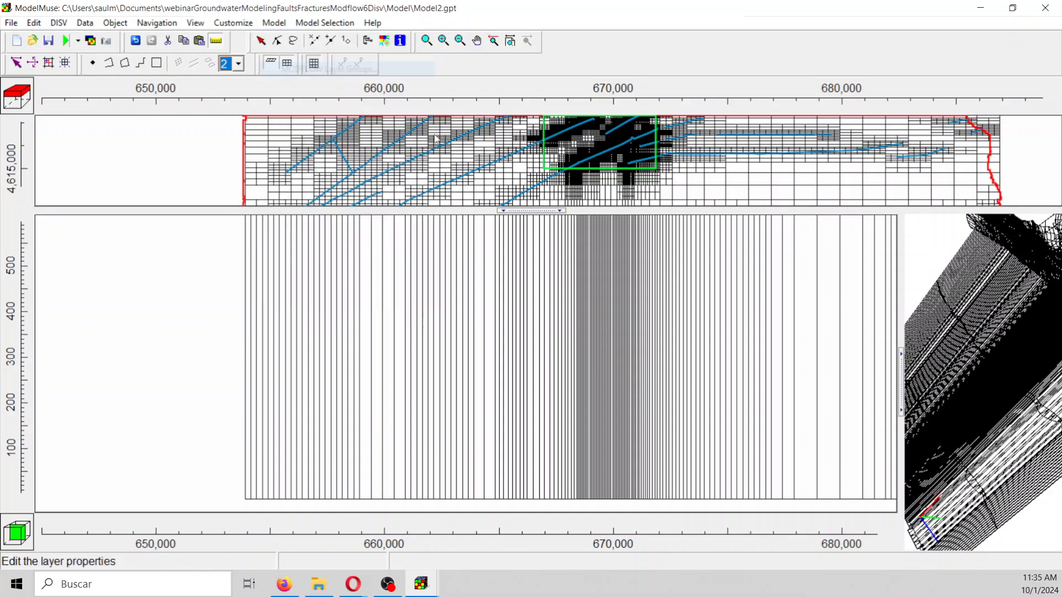
pyautogui.click(489, 138)
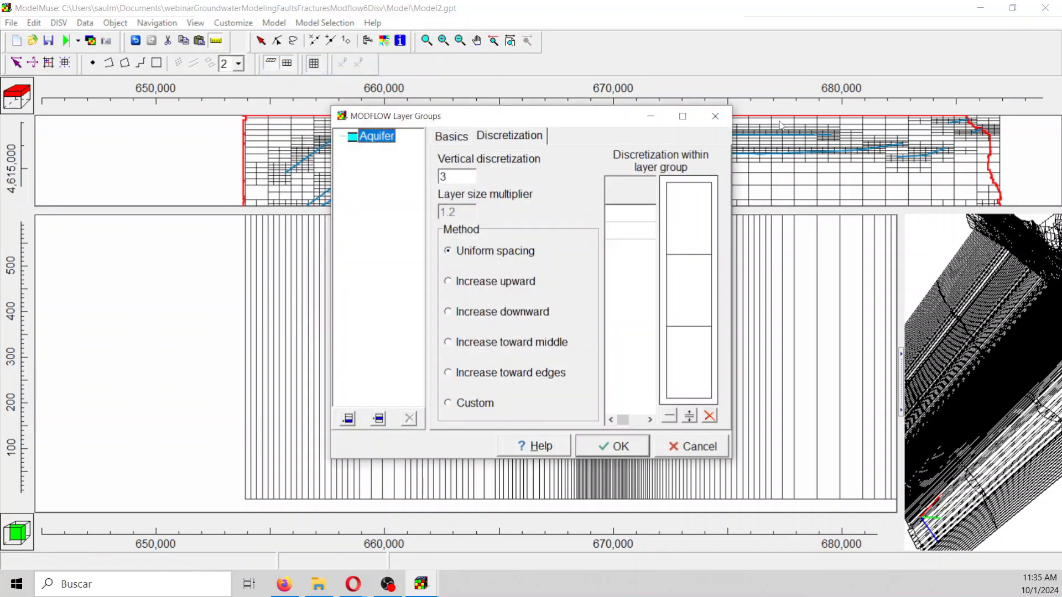
pyautogui.click(715, 116)
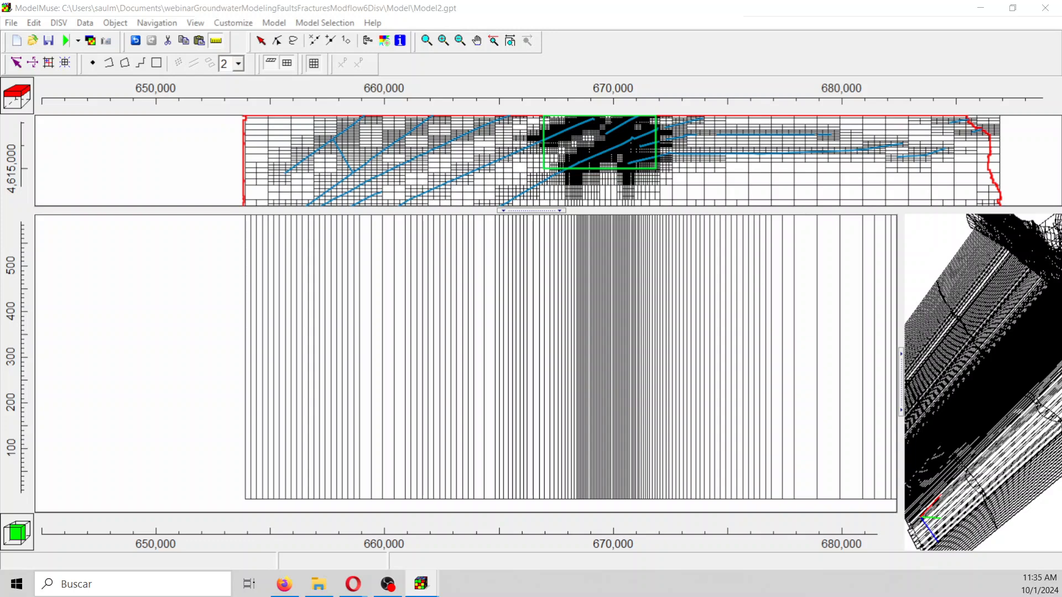
# Step: Set the default formula of the required Hydrology data set Cell_Type to Case(Layer, 1, 0, 0) and apply it
pyautogui.click(85, 22)
pyautogui.click(100, 54)
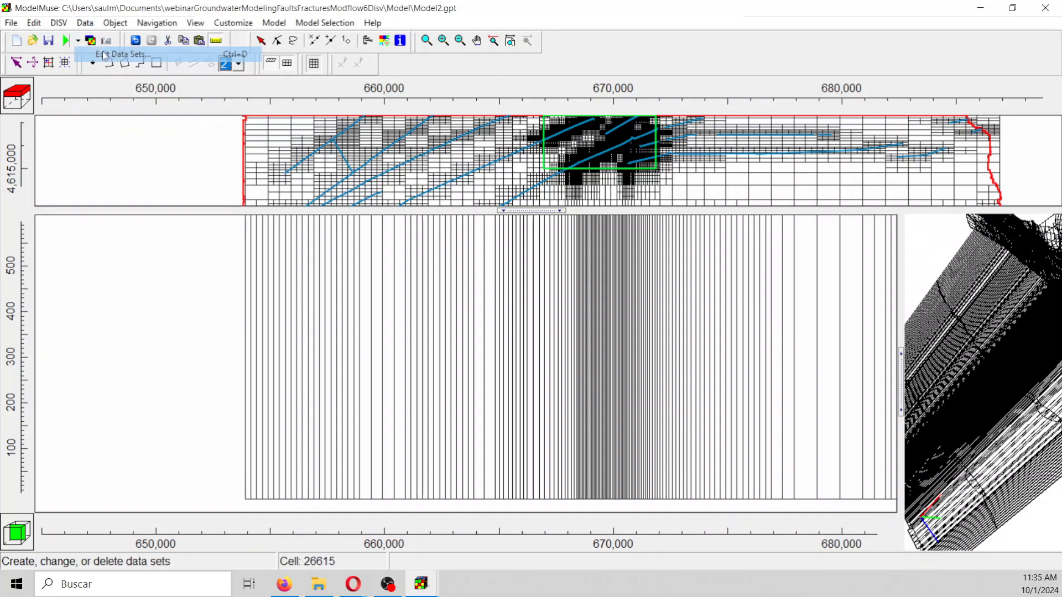
pyautogui.click(326, 143)
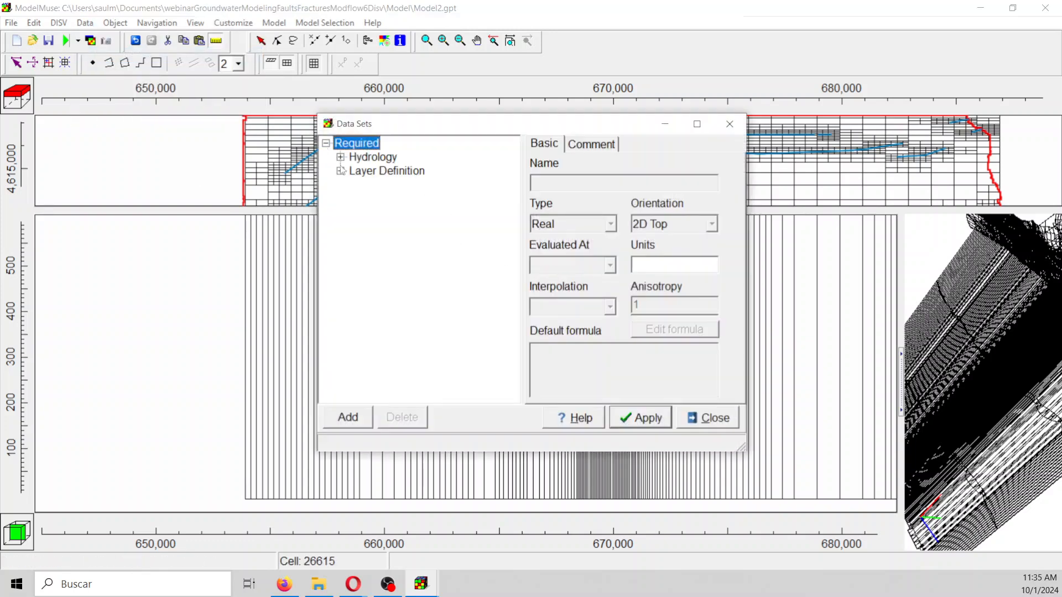
pyautogui.click(340, 157)
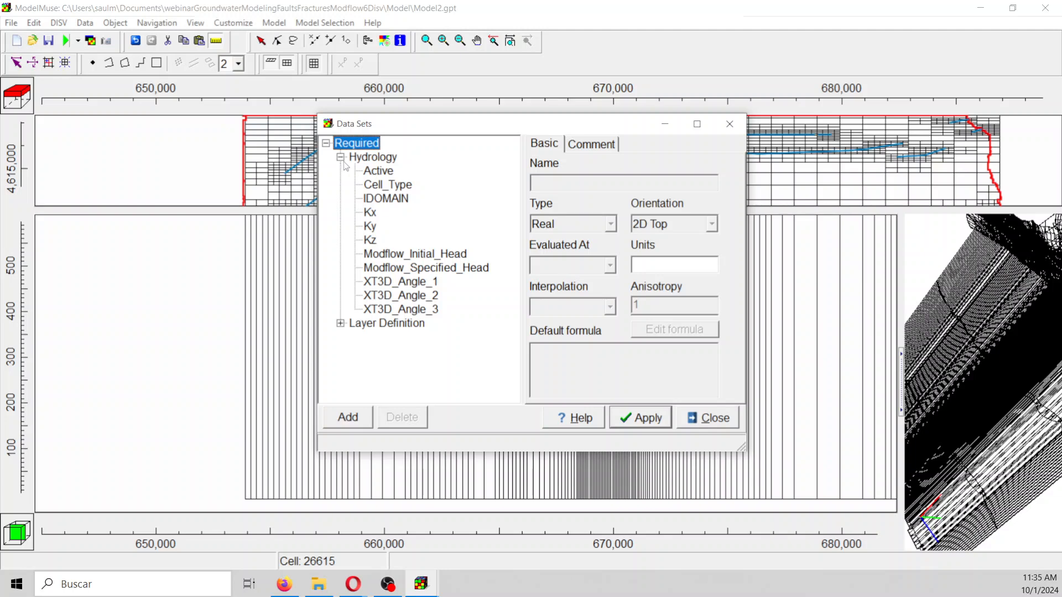
pyautogui.click(383, 172)
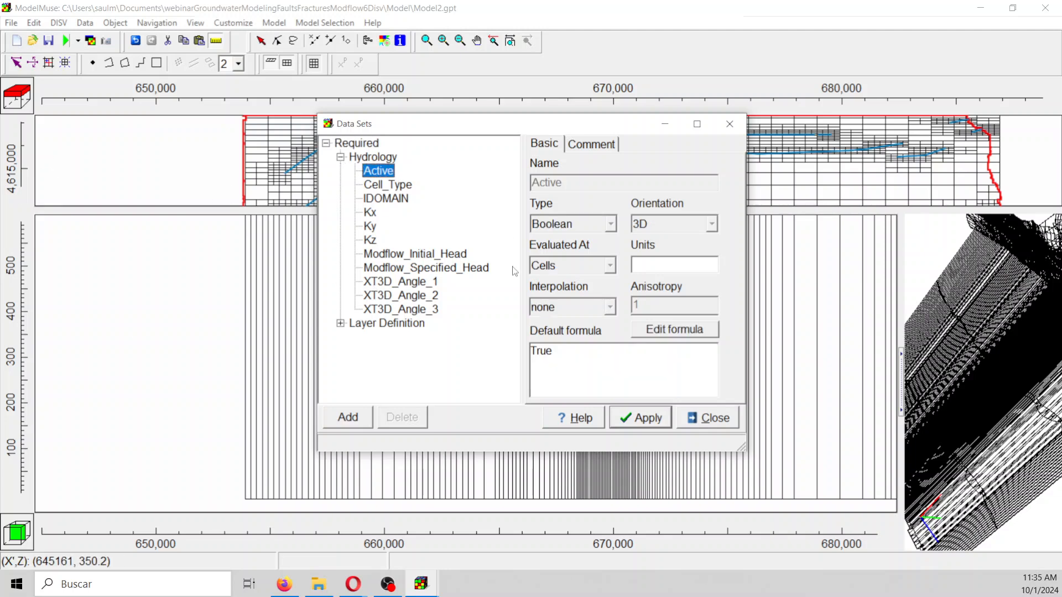
pyautogui.click(395, 186)
pyautogui.moveTo(573, 353); pyautogui.dragTo(439, 343)
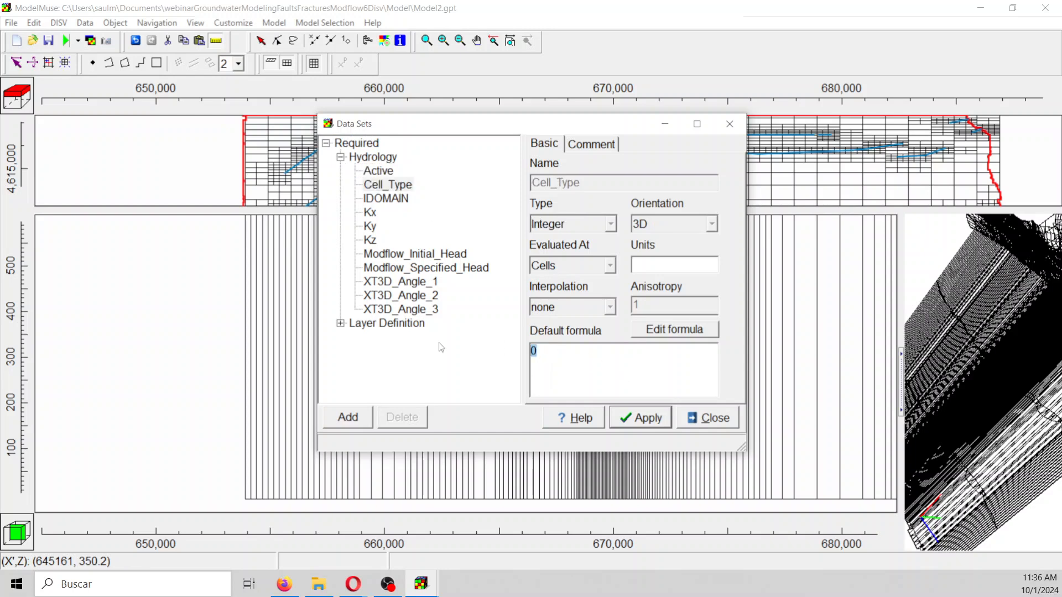
pyautogui.write('Case(La')
pyautogui.write('yer, 1, 0, 0)')
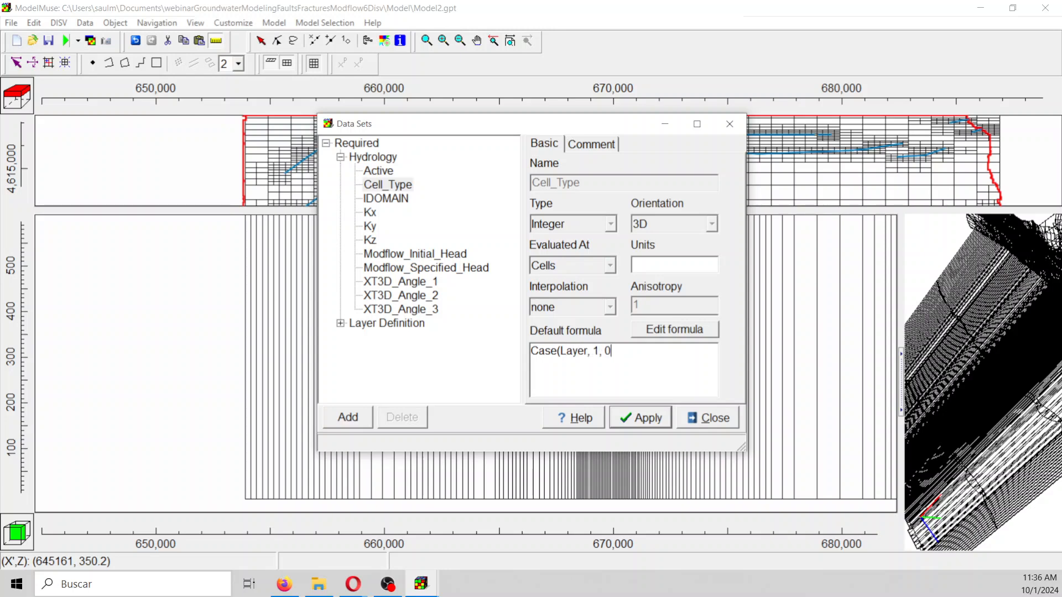
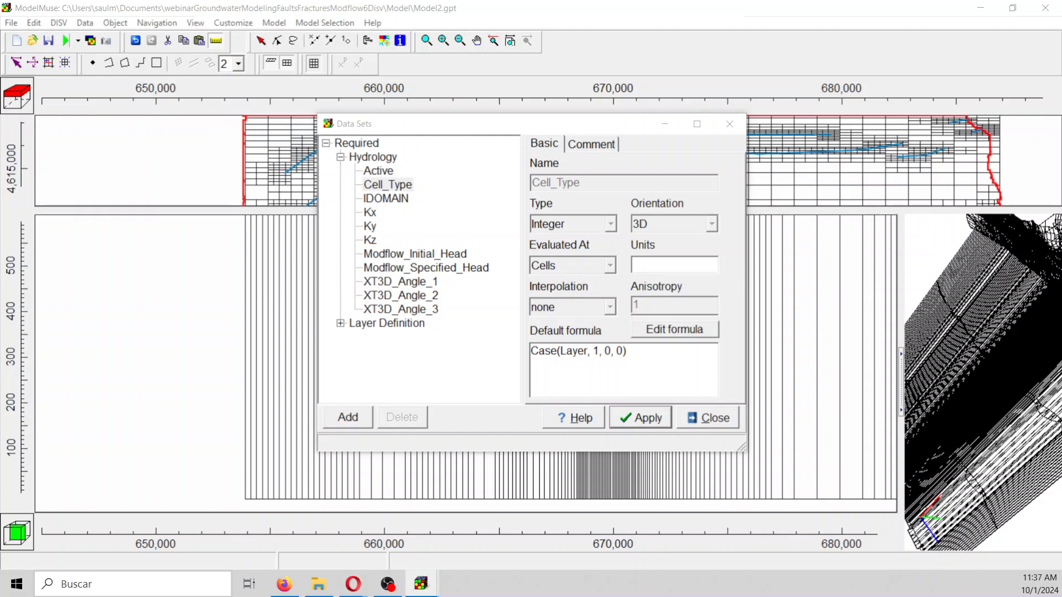
pyautogui.click(559, 350)
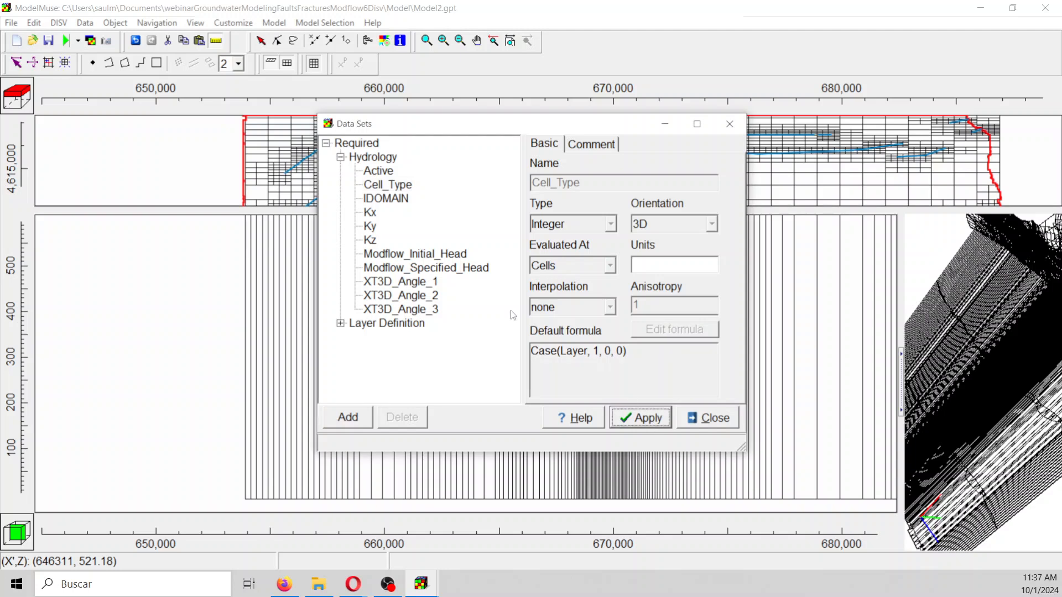
pyautogui.click(395, 188)
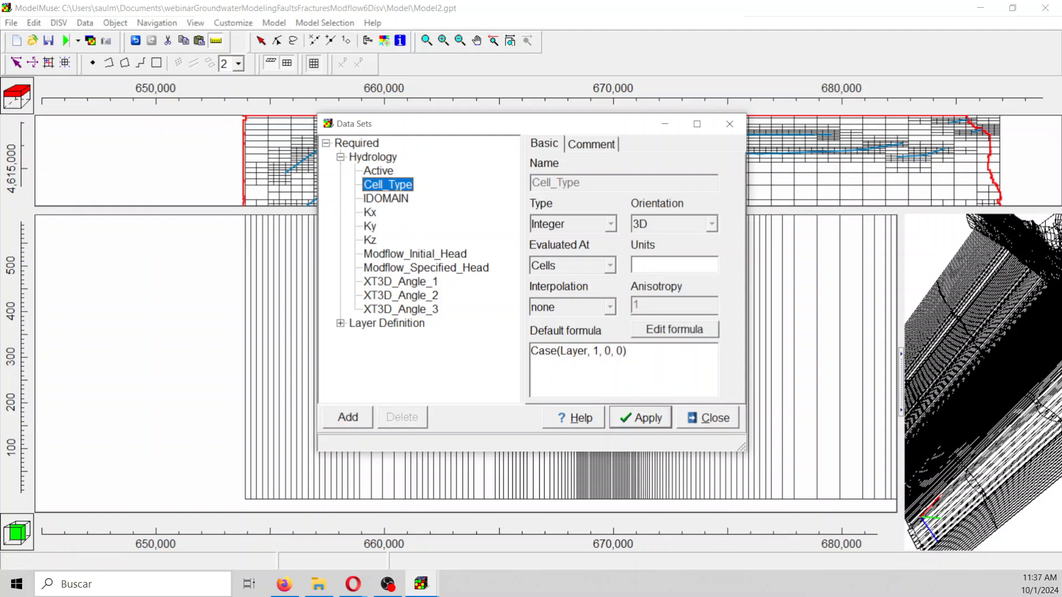
pyautogui.hotkey('alt', 'Tab')
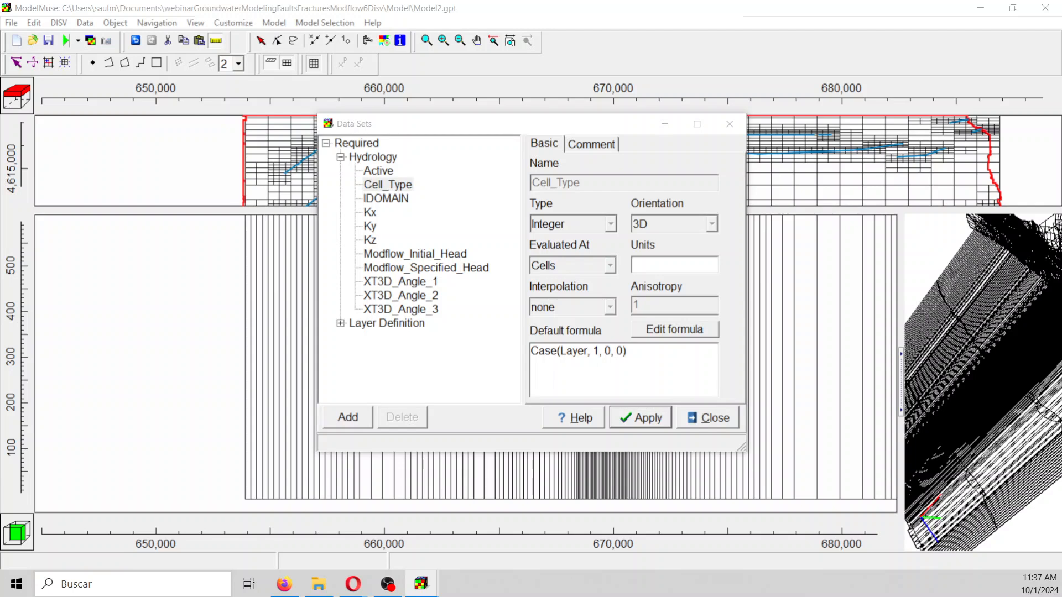
# Step: Set the default formula of the Kx data set to Case(Layer, 0.002, 1E-5, 1E-5) and apply it
pyautogui.click(369, 213)
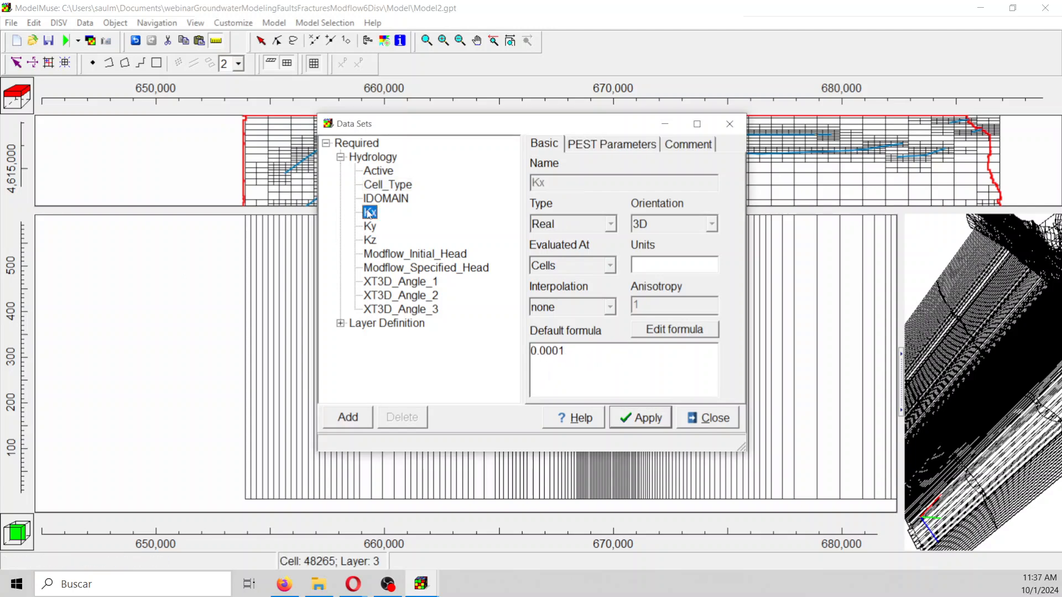
pyautogui.doubleClick(533, 350)
pyautogui.write('Case)')
pyautogui.press('BackSpace')
pyautogui.write('(Layer')
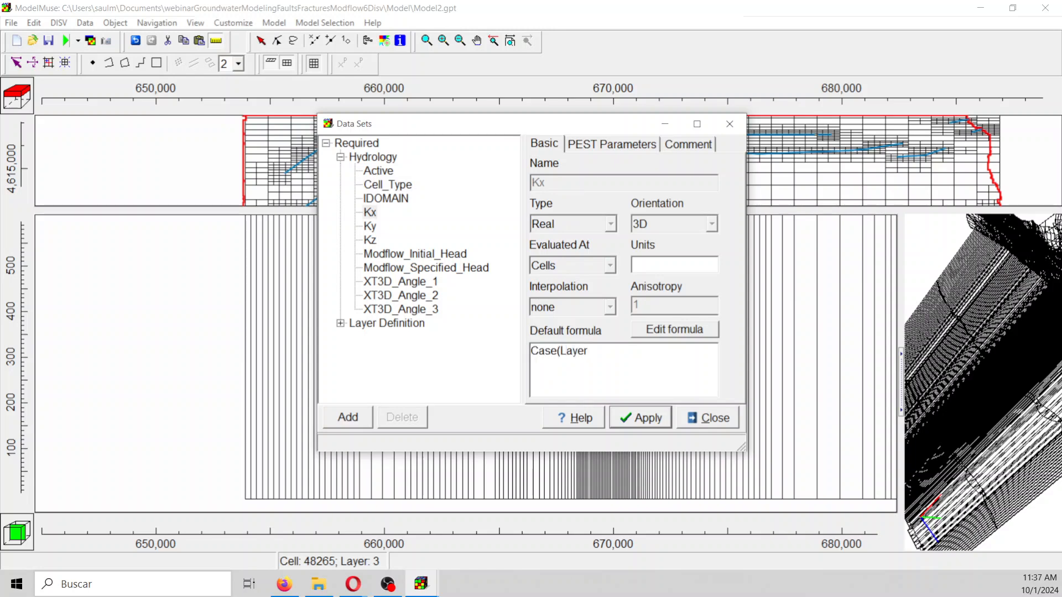
pyautogui.write(', 0.002, 1E-5, 1E-5)')
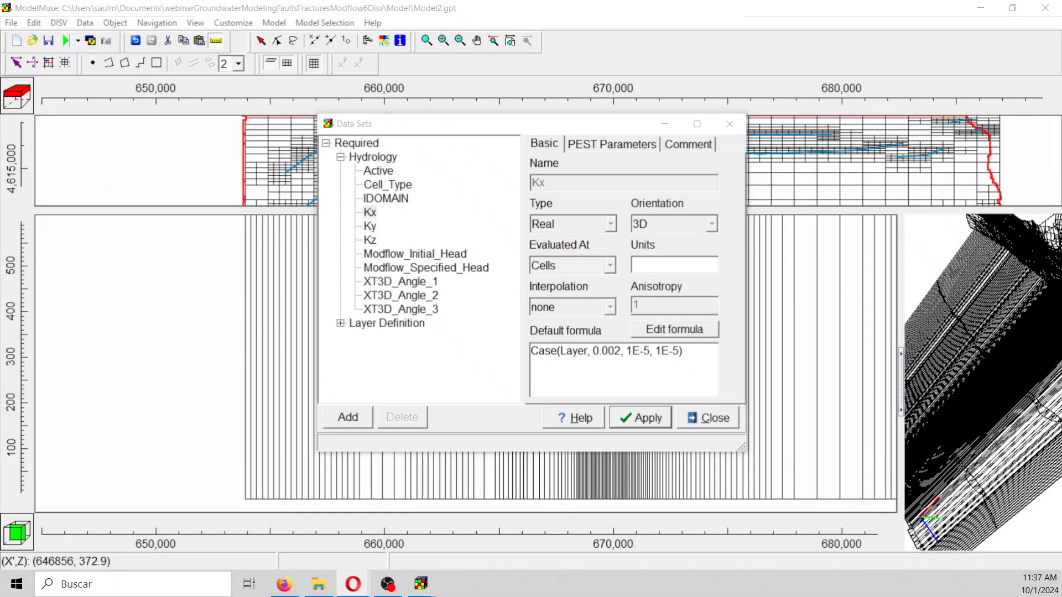
pyautogui.hotkey('alt', 'Tab')
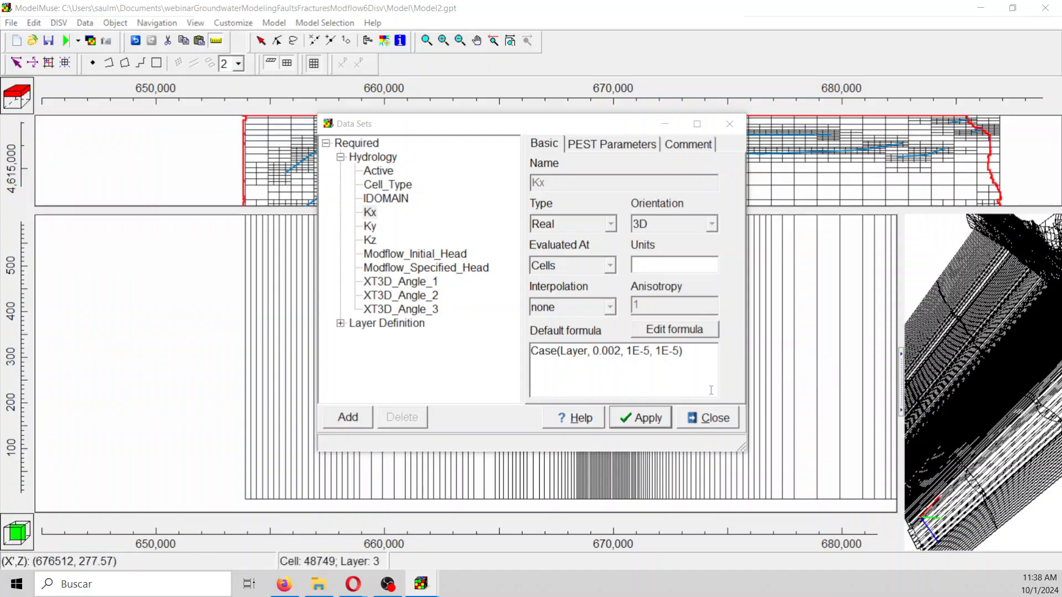
pyautogui.click(647, 417)
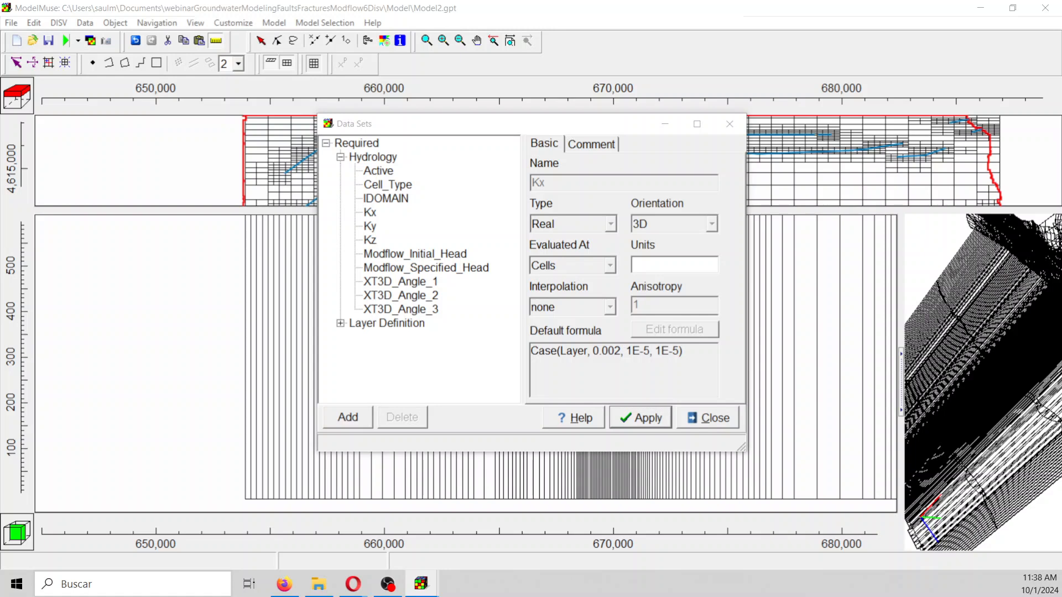
# Step: Check the Ky and Kz formulas and set the default formula of Modflow_Initial_Head to Model_Top
pyautogui.click(370, 231)
pyautogui.click(368, 240)
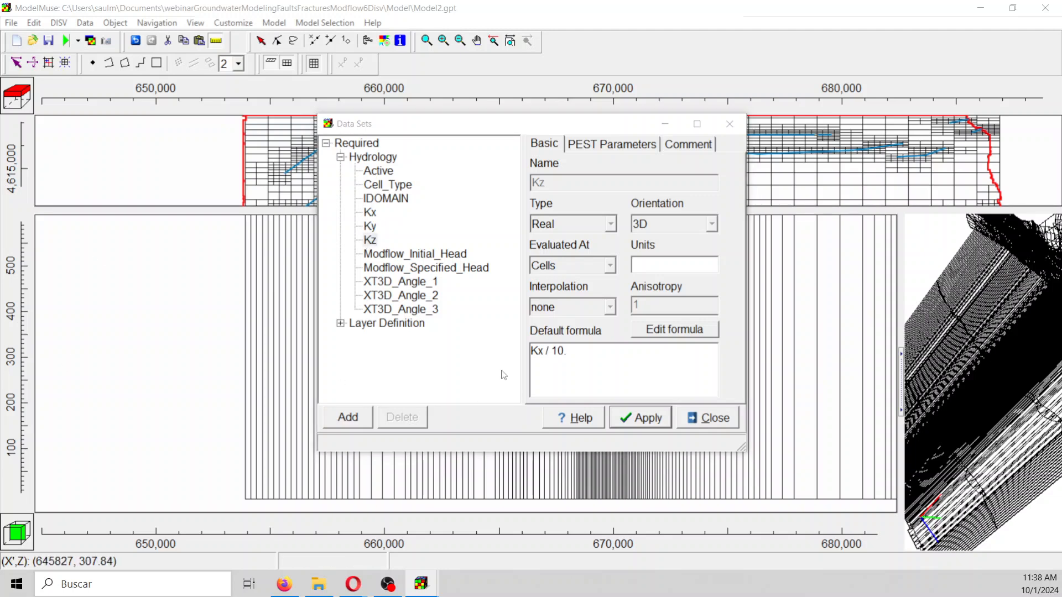
pyautogui.click(419, 256)
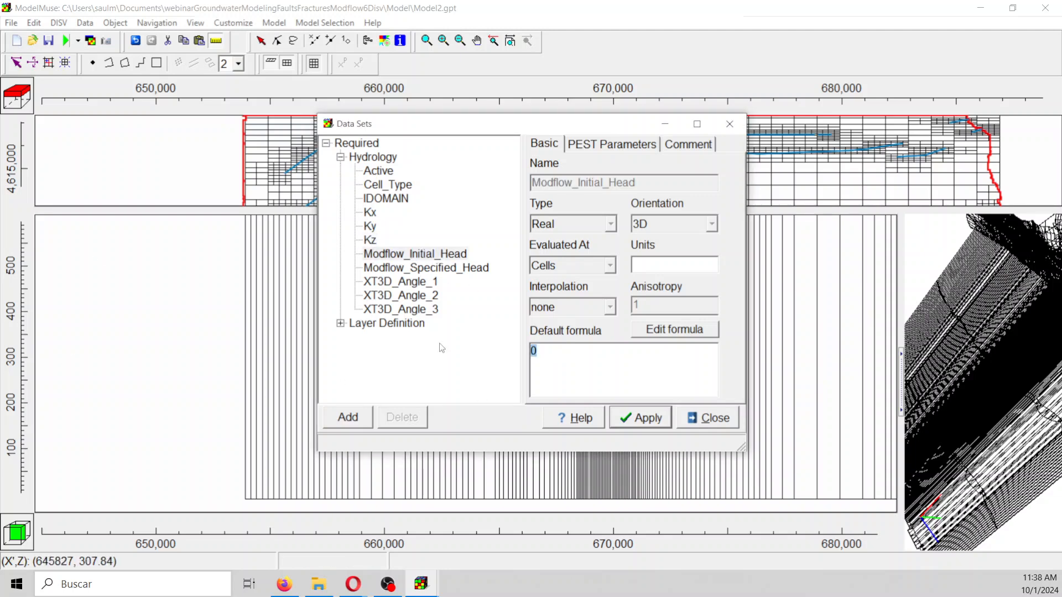
pyautogui.write('Model_Top')
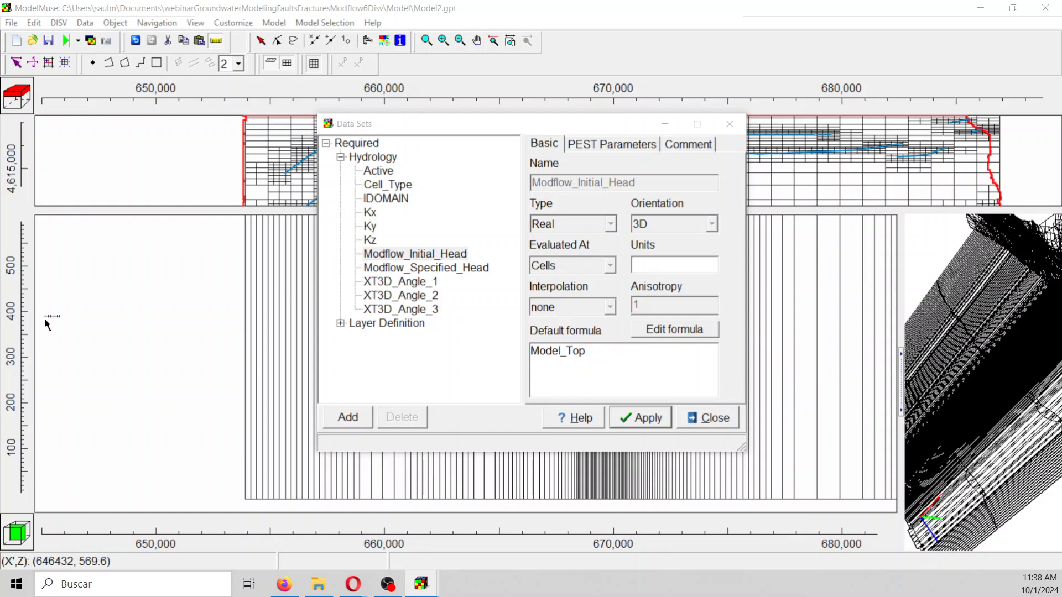
pyautogui.click(660, 429)
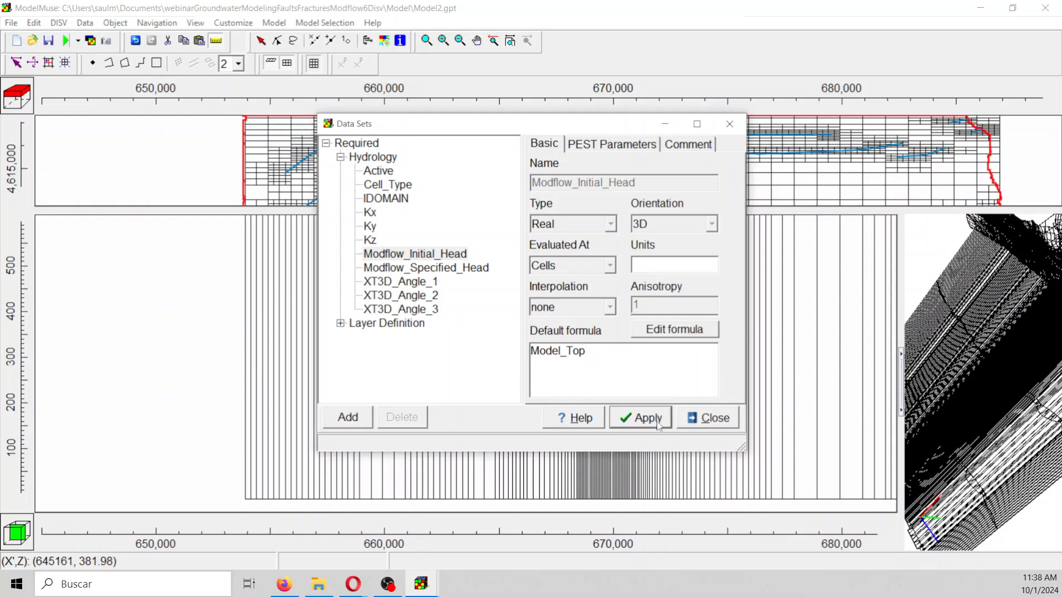
# Step: Set the default formula of the Aquifer_Bottom layer definition data set to 1000 and apply it
pyautogui.click(387, 256)
pyautogui.click(340, 323)
pyautogui.click(392, 337)
pyautogui.click(673, 329)
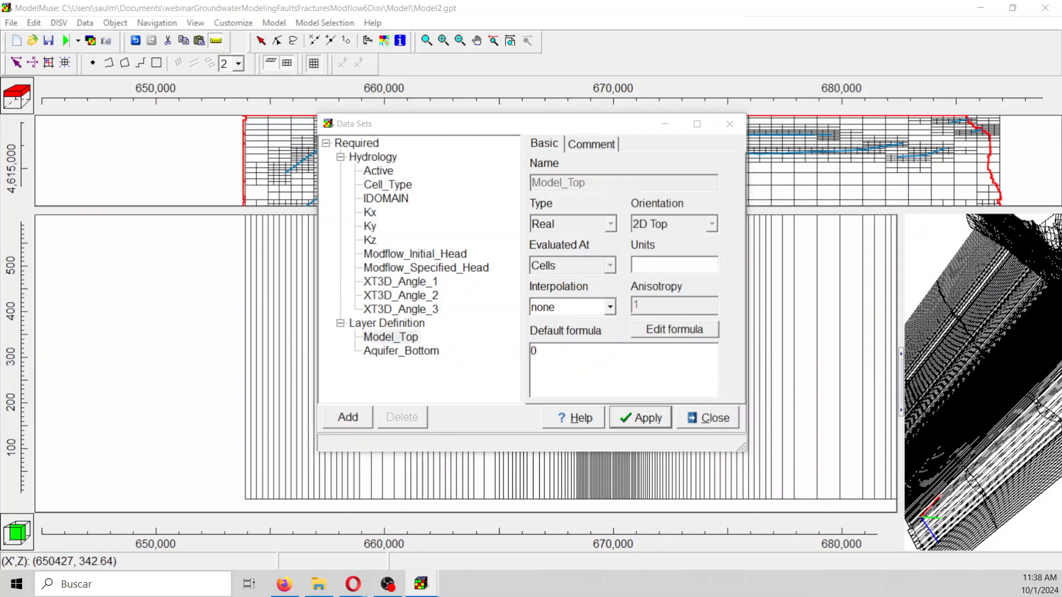
pyautogui.click(401, 351)
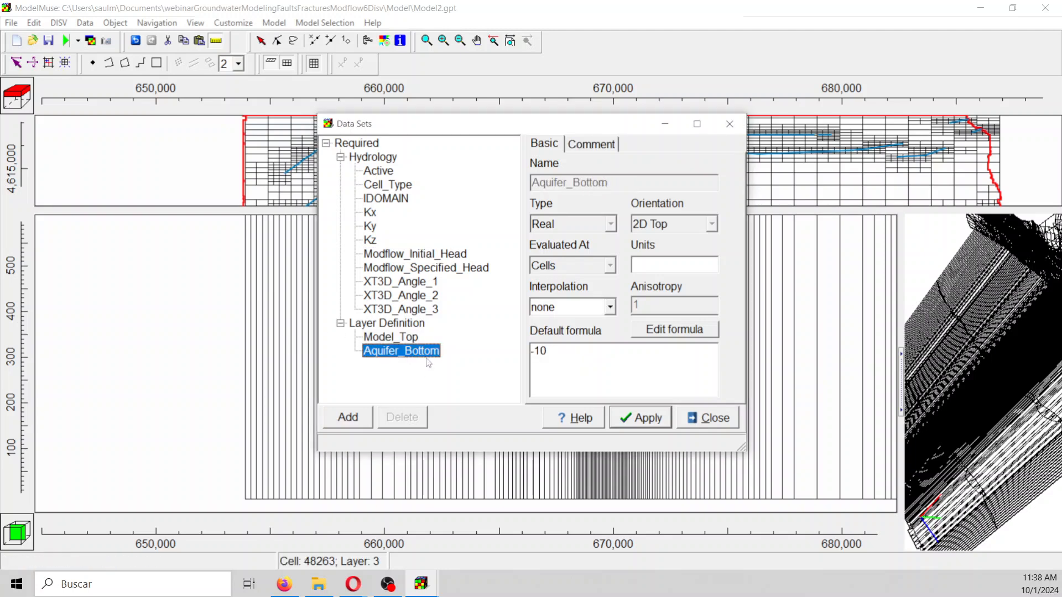
pyautogui.doubleClick(571, 357)
pyautogui.write('1000')
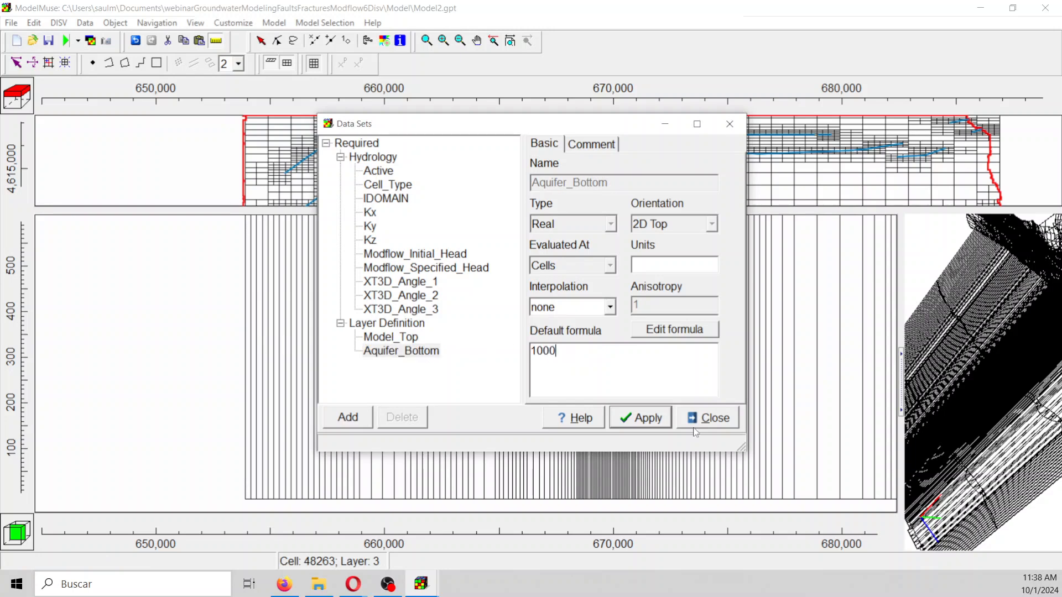
pyautogui.click(661, 421)
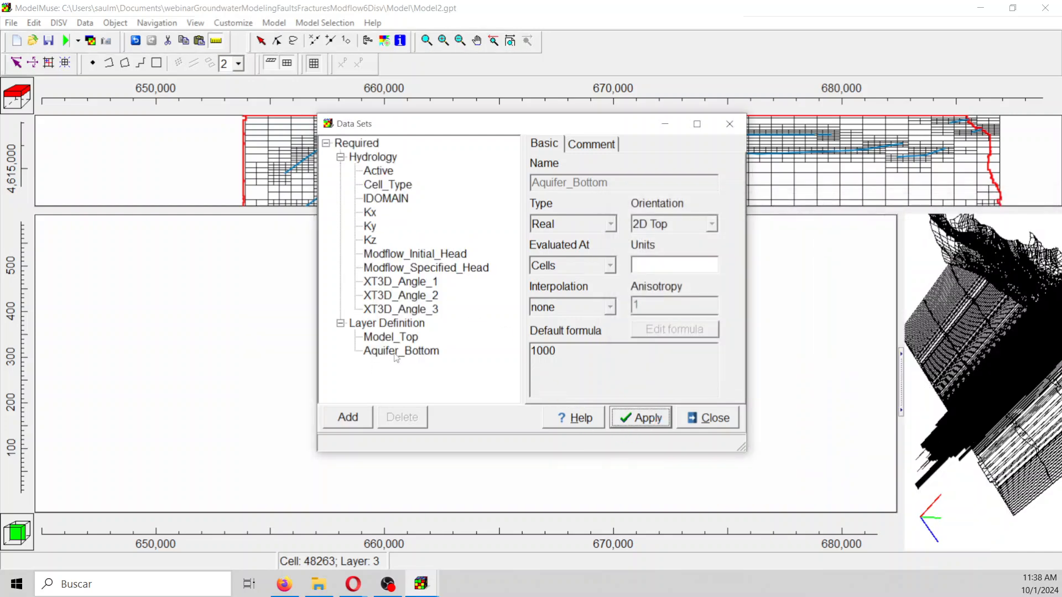
# Step: Check the default formulas of Aquifer_Bottom, Modflow_Initial_Head, Kx and Cell_Type, and apply and close the data sets
pyautogui.click(395, 354)
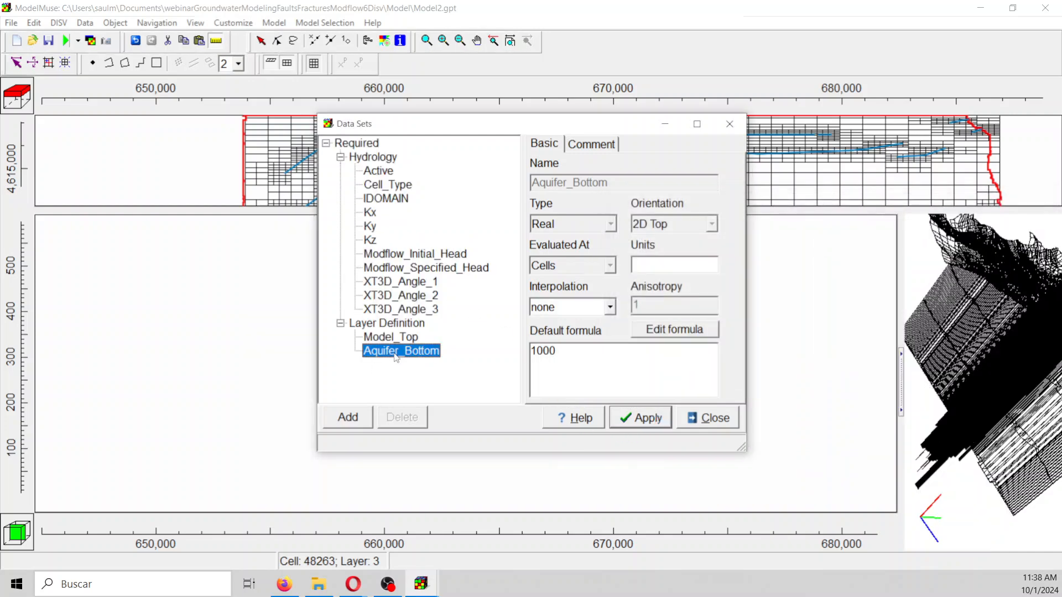
pyautogui.click(401, 259)
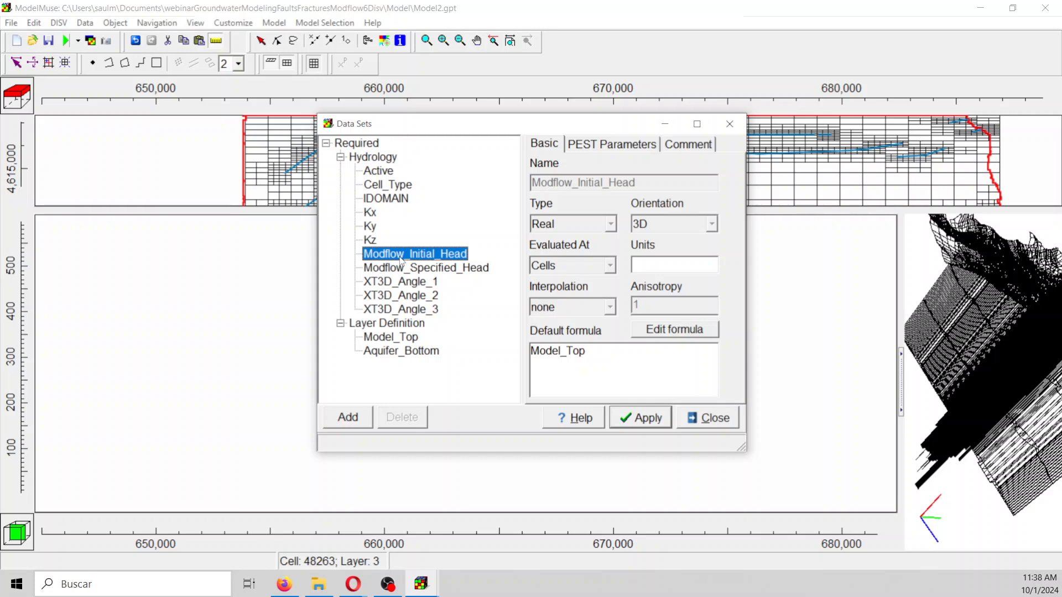
pyautogui.click(368, 214)
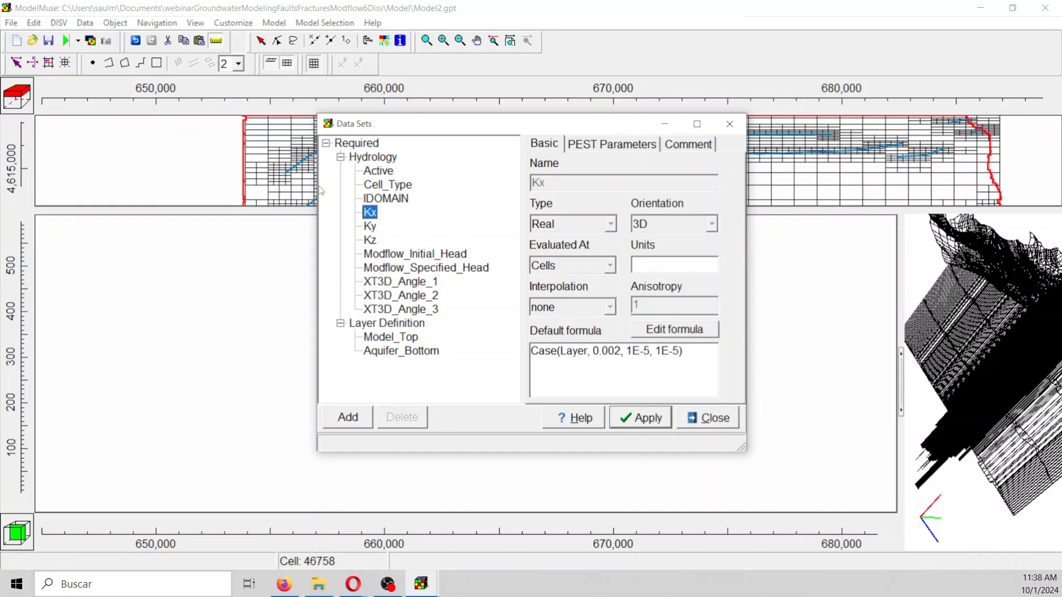
pyautogui.click(373, 188)
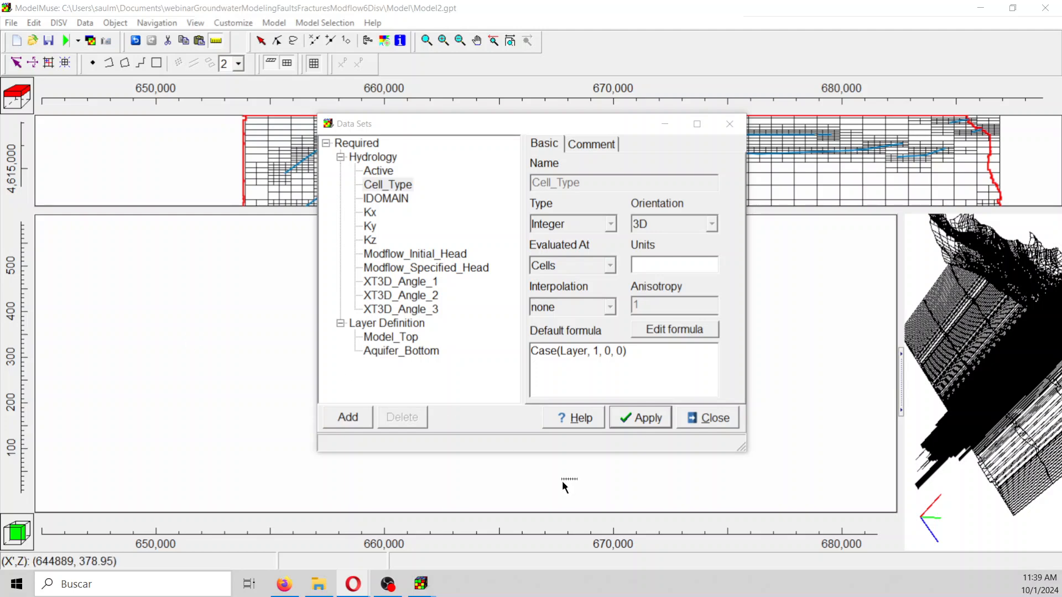
pyautogui.click(642, 419)
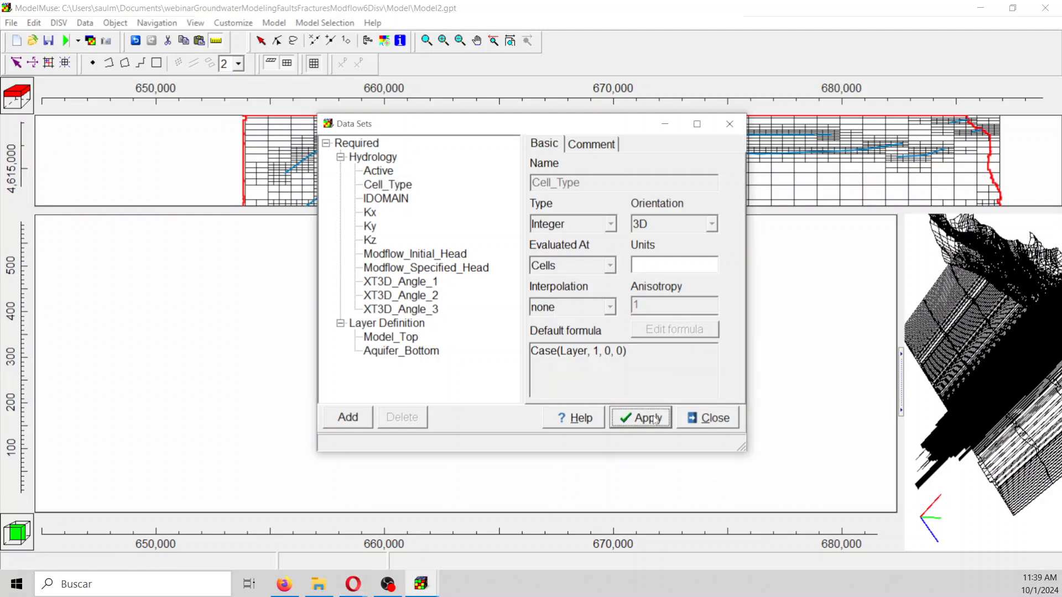
pyautogui.click(717, 419)
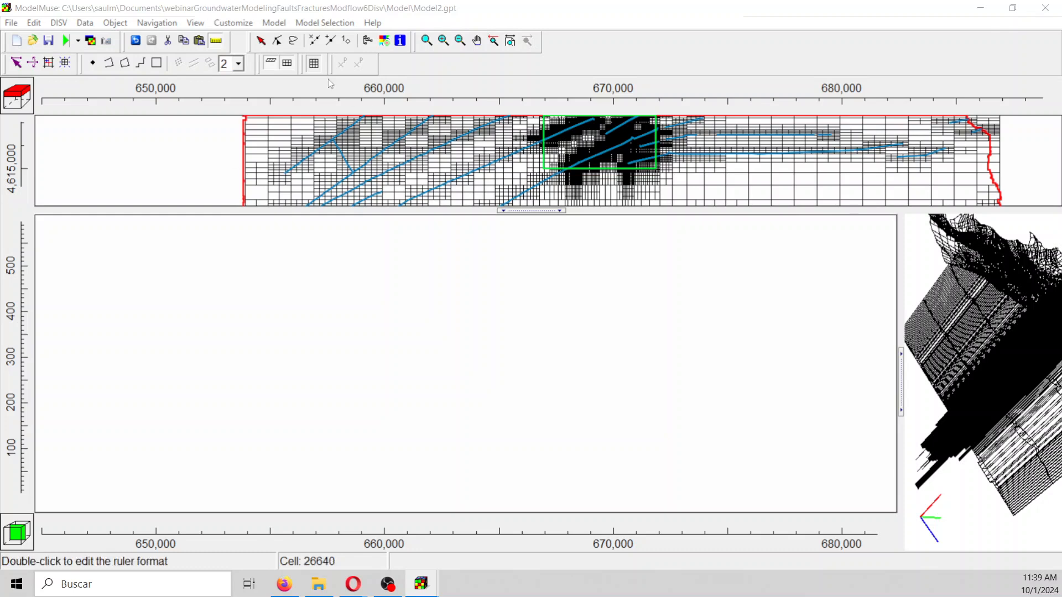
# Step: Set the vertical exaggeration of the model view to 2
pyautogui.click(195, 23)
pyautogui.click(246, 38)
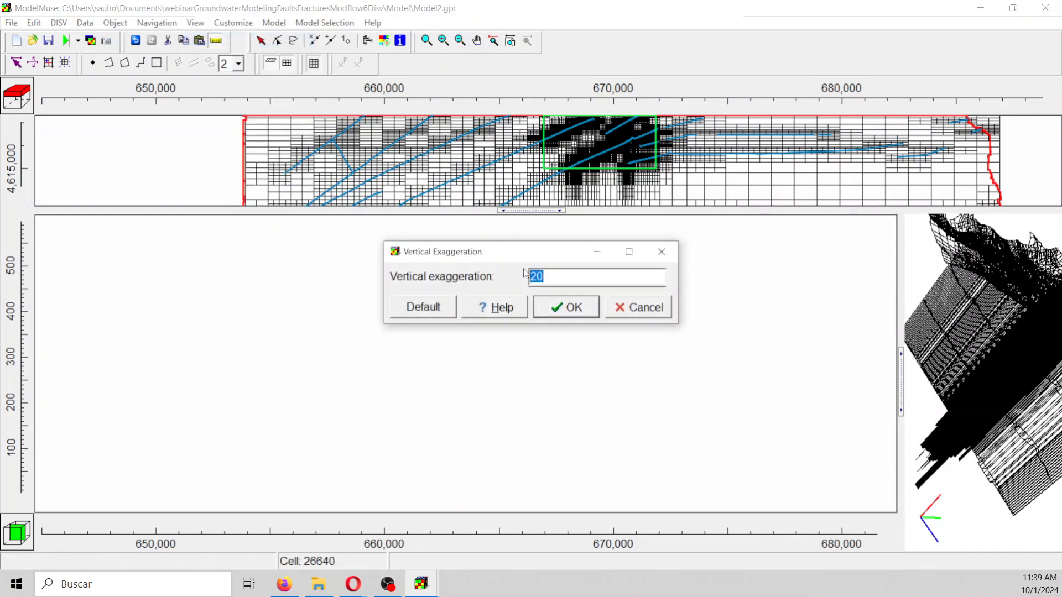
pyautogui.write('2')
pyautogui.click(553, 314)
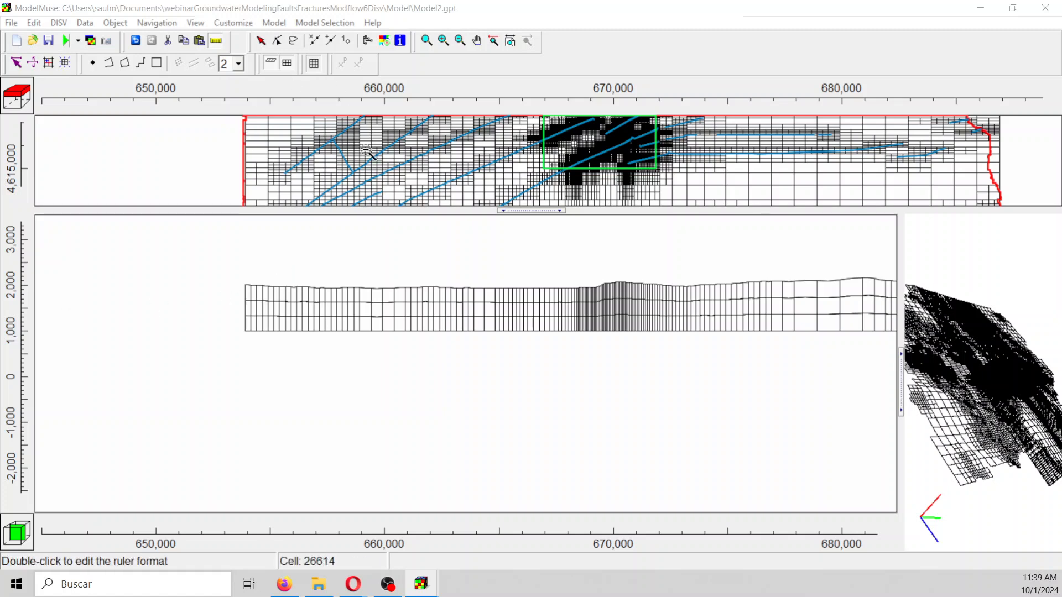
# Step: Enlarge the top view and move the cross-section line north so it crosses the upper part of the green refinement rectangle
pyautogui.moveTo(525, 215); pyautogui.dragTo(523, 370)
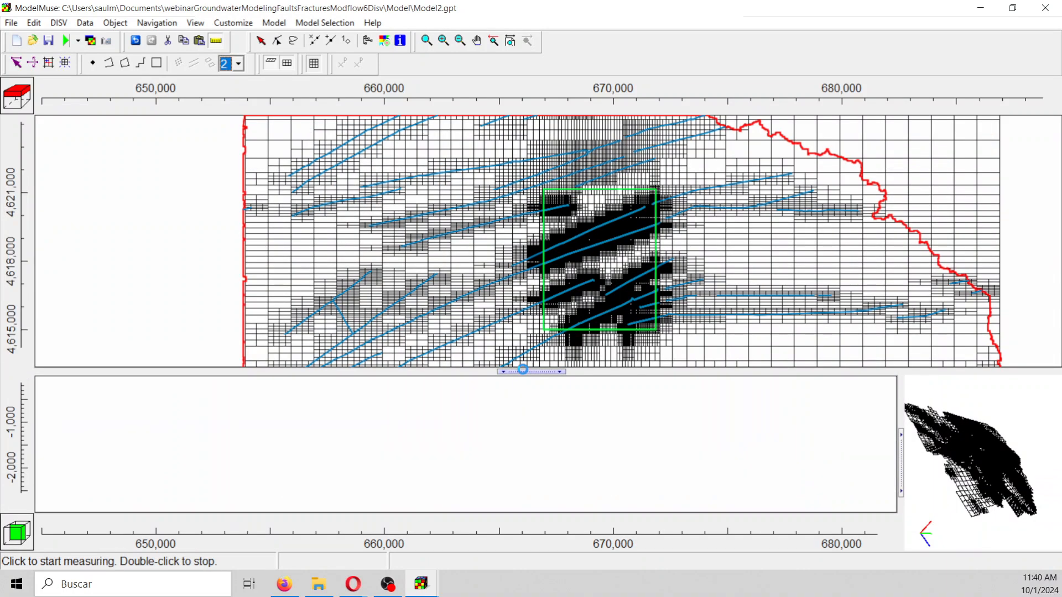
pyautogui.click(578, 256)
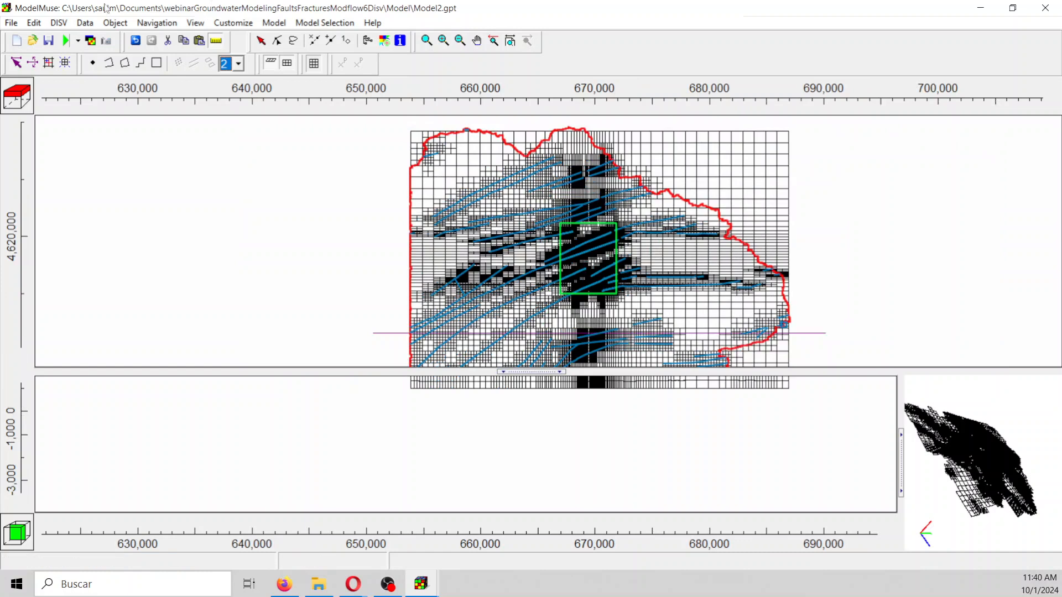
pyautogui.click(17, 63)
pyautogui.click(568, 332)
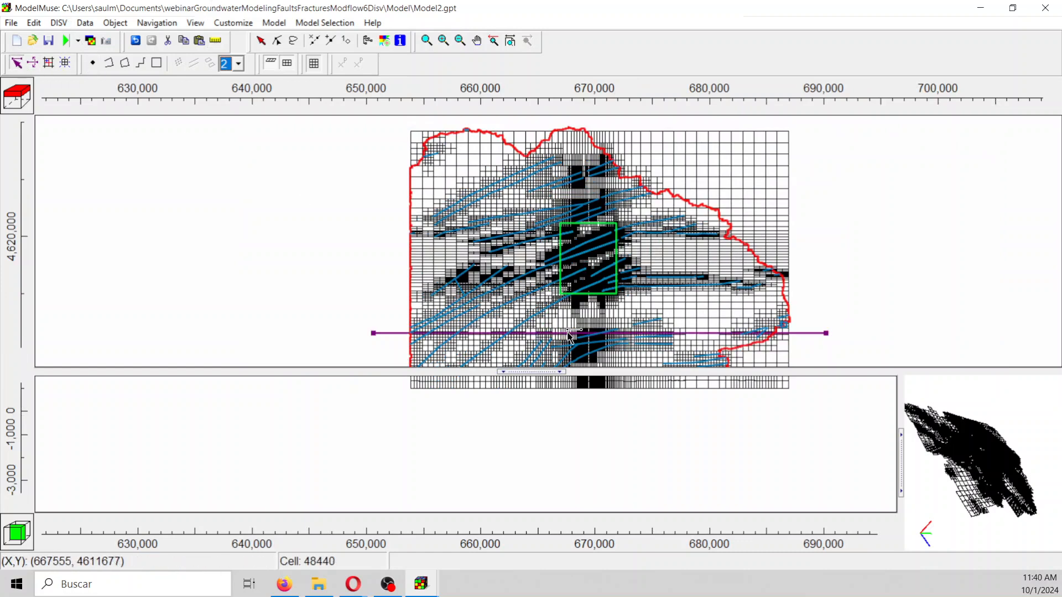
pyautogui.moveTo(561, 289); pyautogui.dragTo(563, 241)
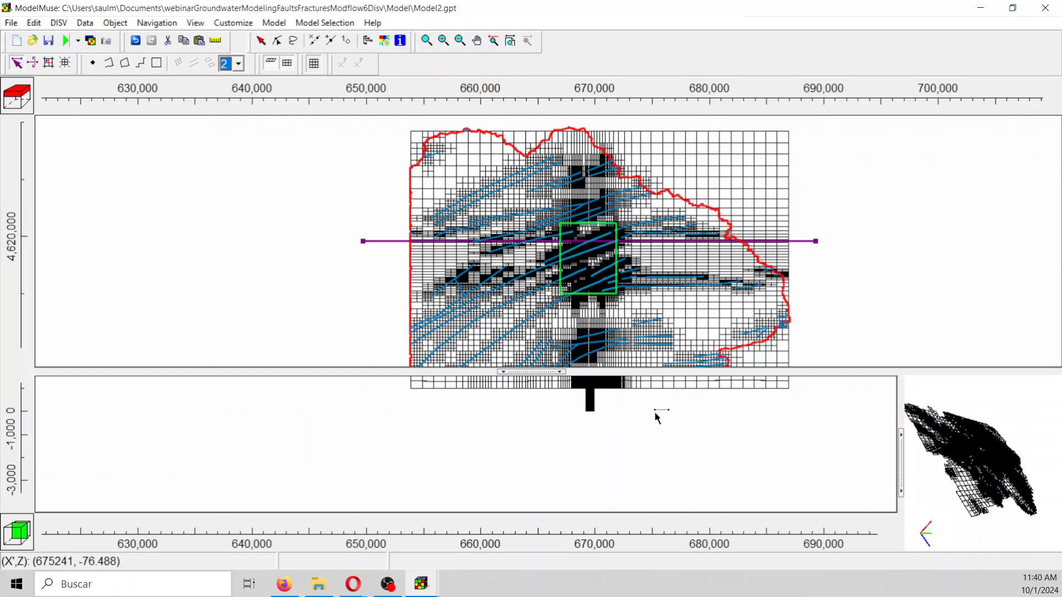
# Step: Examine the layer surfaces in the front cross-section, especially the densely refined columns beneath the green rectangle
pyautogui.scroll(2, 655, 423)
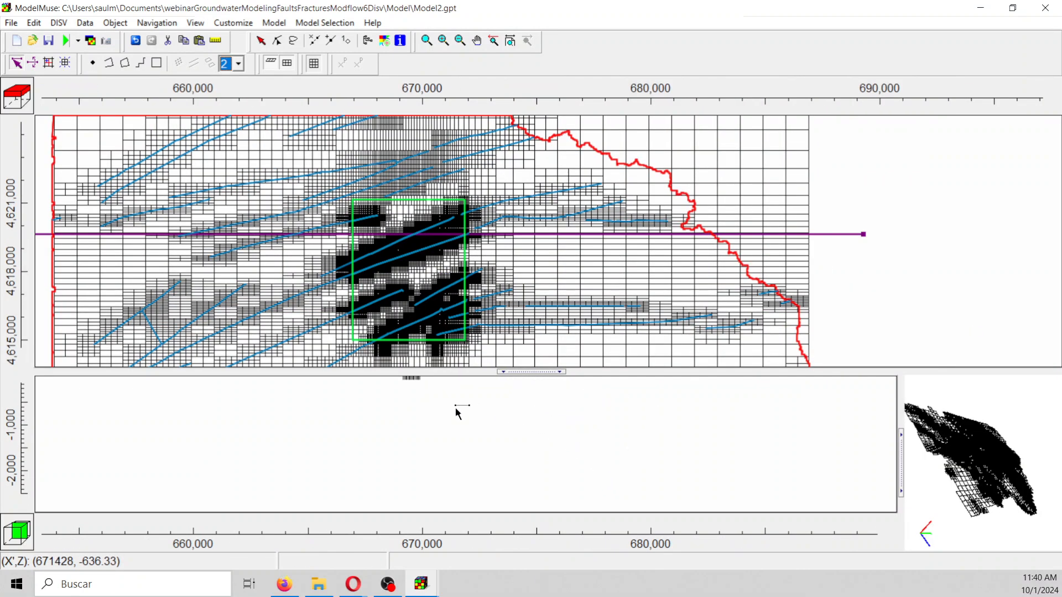
pyautogui.click(476, 40)
pyautogui.moveTo(409, 437); pyautogui.dragTo(416, 509)
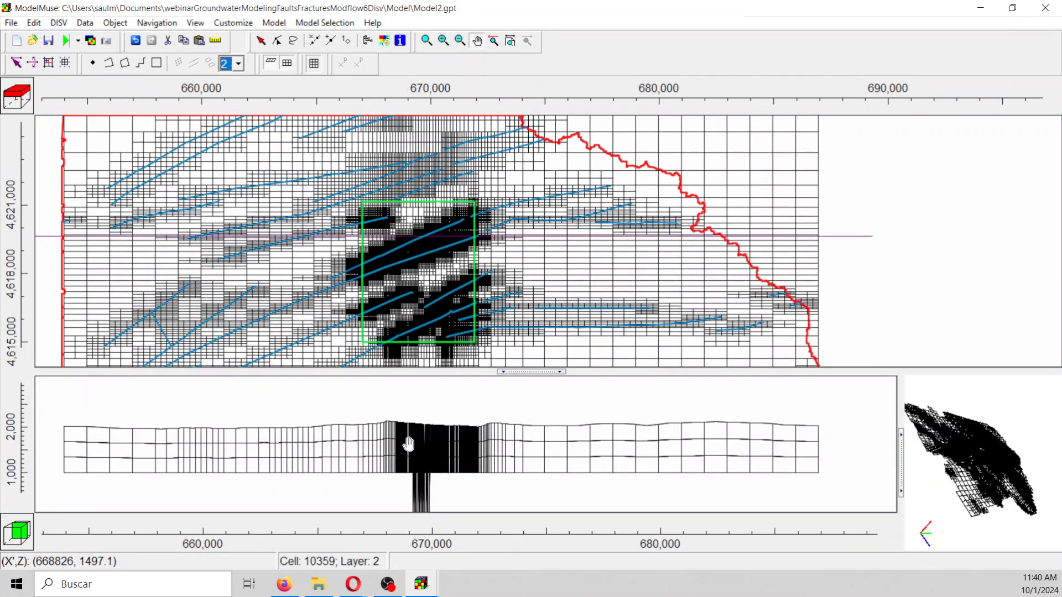
pyautogui.scroll(3, 405, 441)
pyautogui.scroll(3, 422, 426)
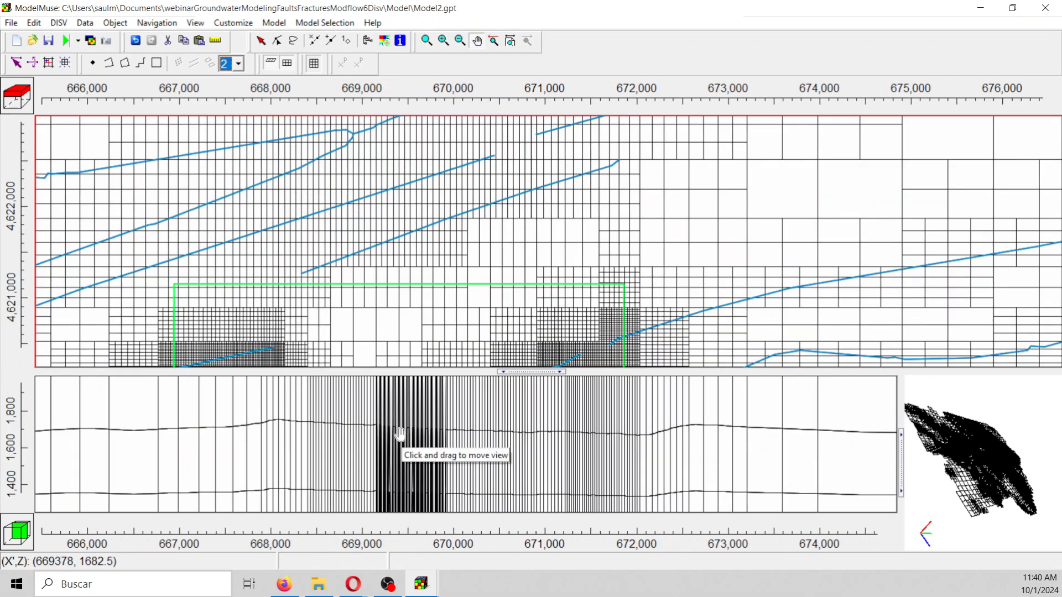
pyautogui.scroll(-3, 397, 434)
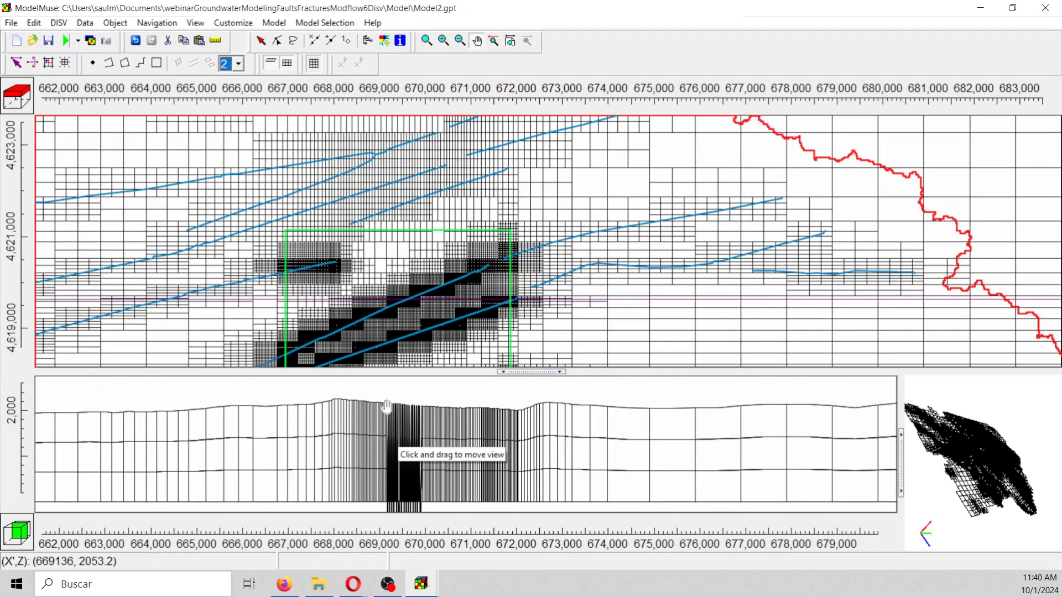
pyautogui.scroll(3, 389, 420)
pyautogui.scroll(3, 409, 416)
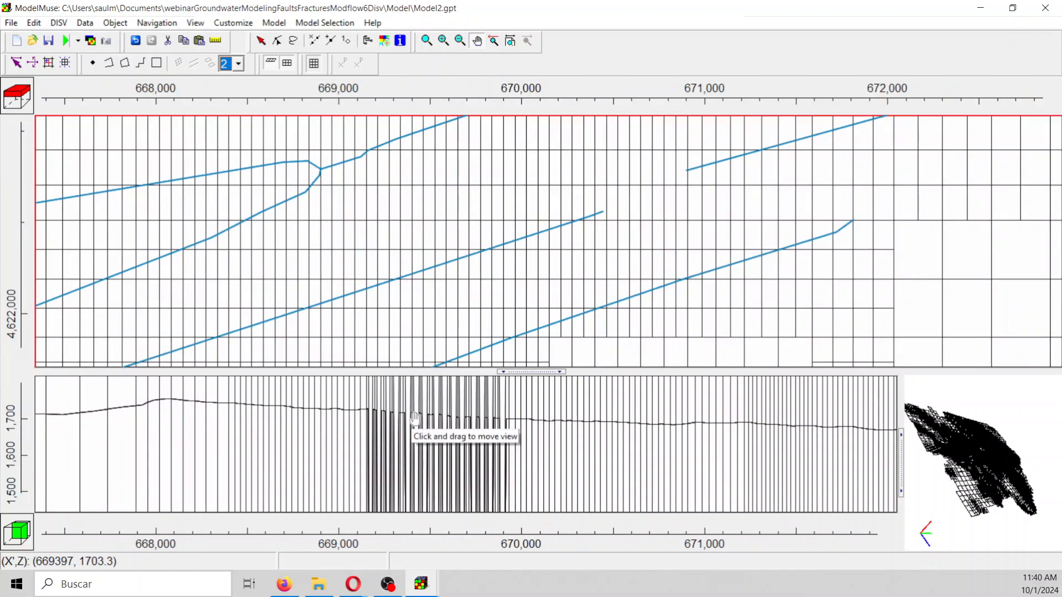
pyautogui.scroll(-4, 413, 418)
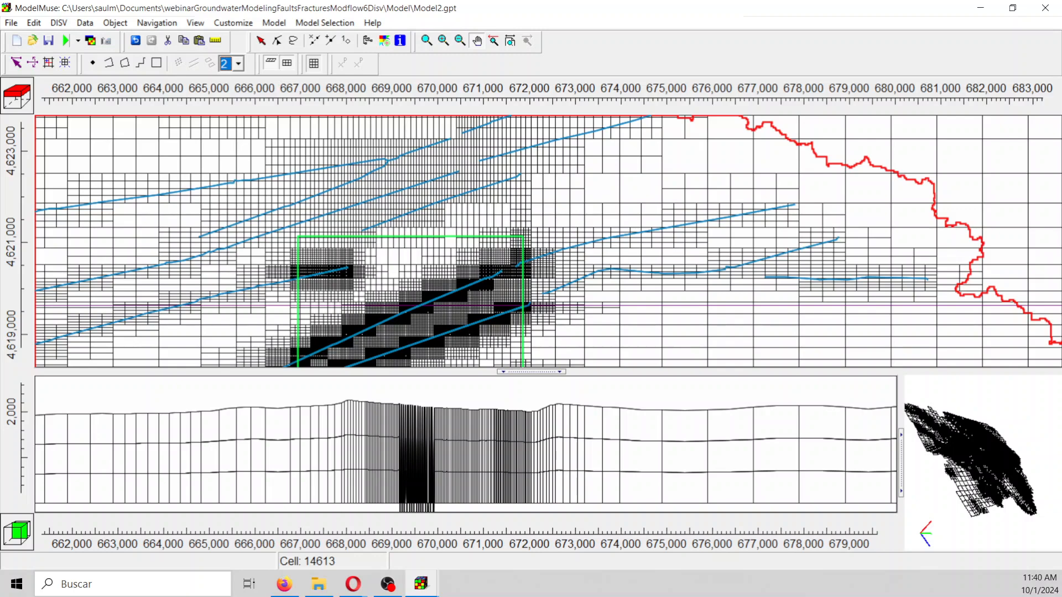
# Step: Set the interpolation of the Model_Top data set to Fitted Surface, apply it and close the data sets
pyautogui.click(84, 22)
pyautogui.click(107, 53)
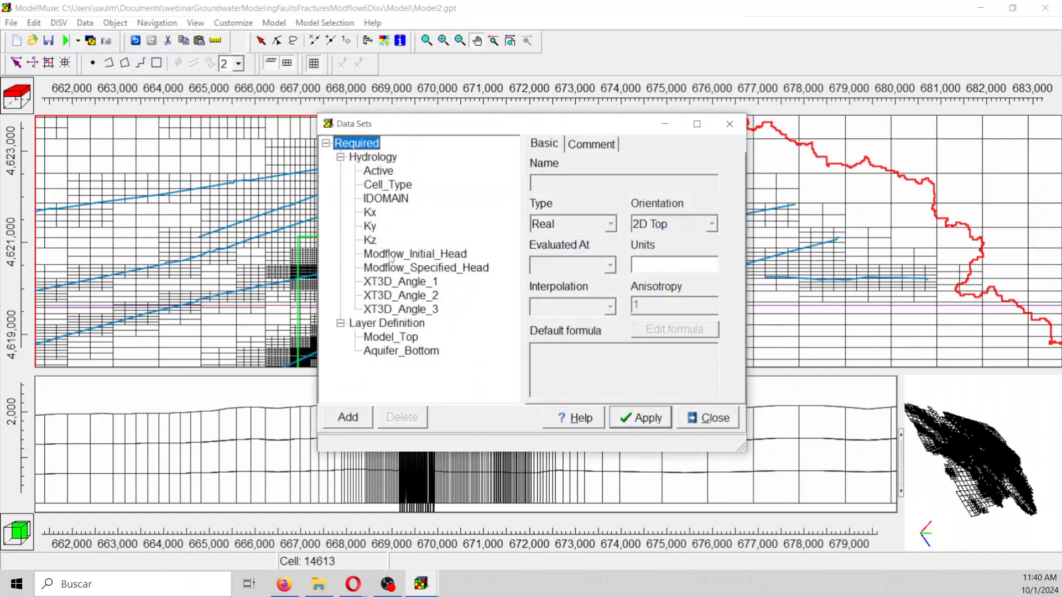
pyautogui.click(382, 339)
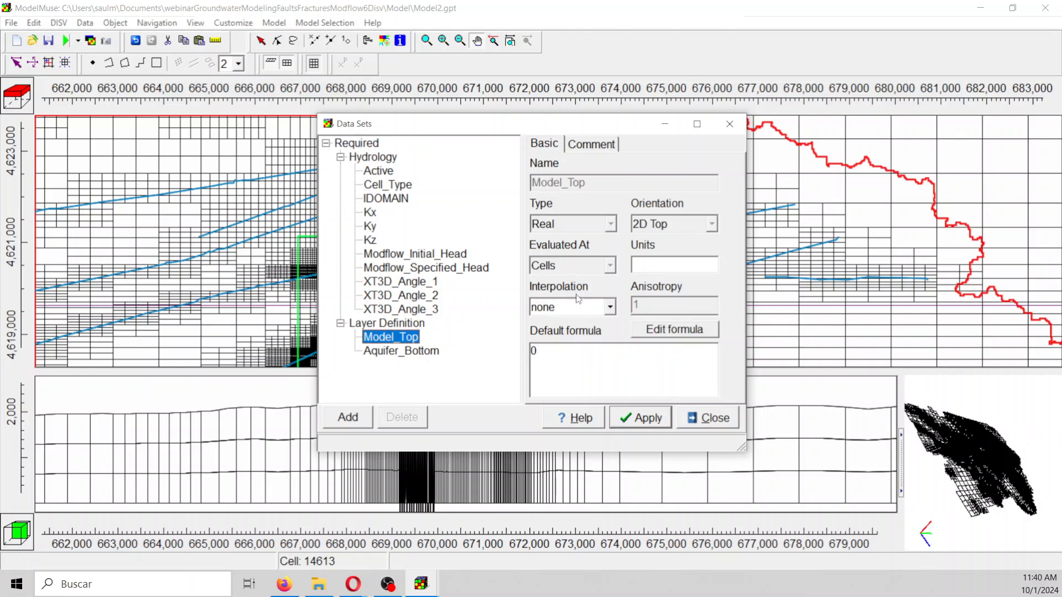
pyautogui.click(589, 307)
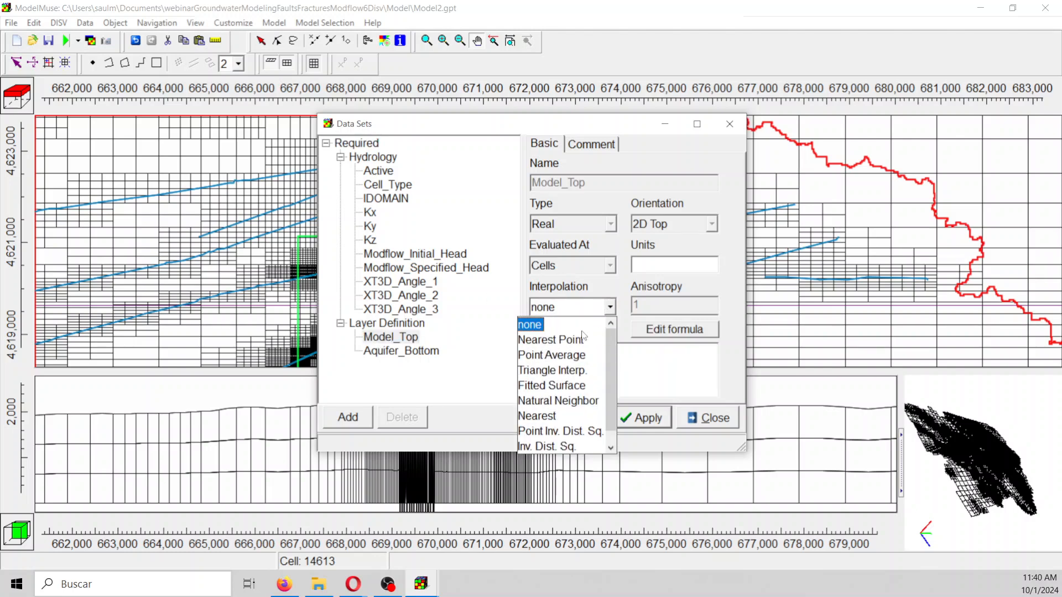
pyautogui.click(550, 385)
pyautogui.click(625, 418)
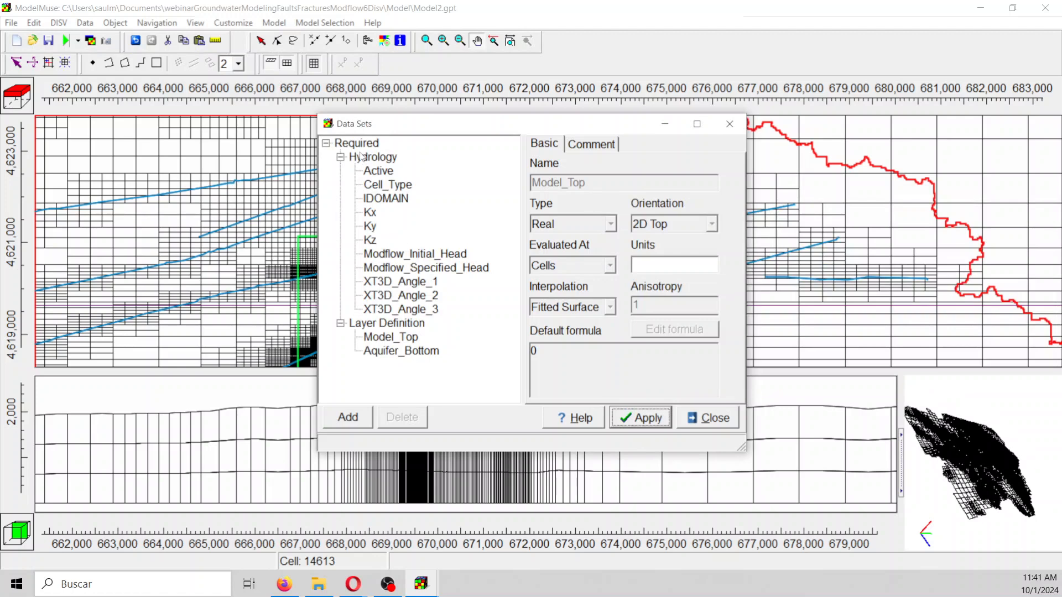
pyautogui.click(400, 340)
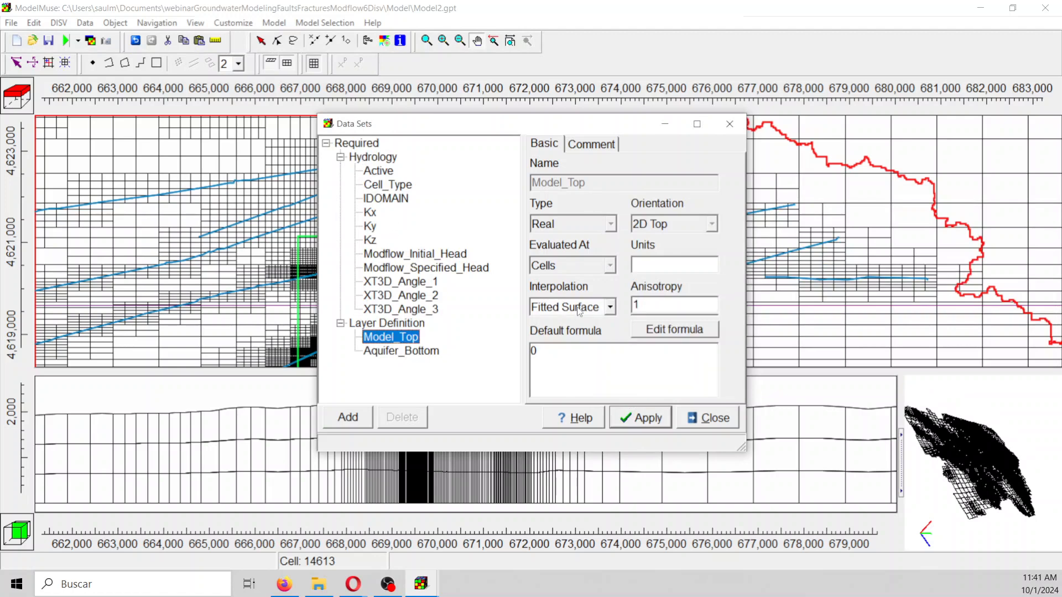
pyautogui.click(620, 413)
pyautogui.moveTo(542, 126); pyautogui.dragTo(742, 117)
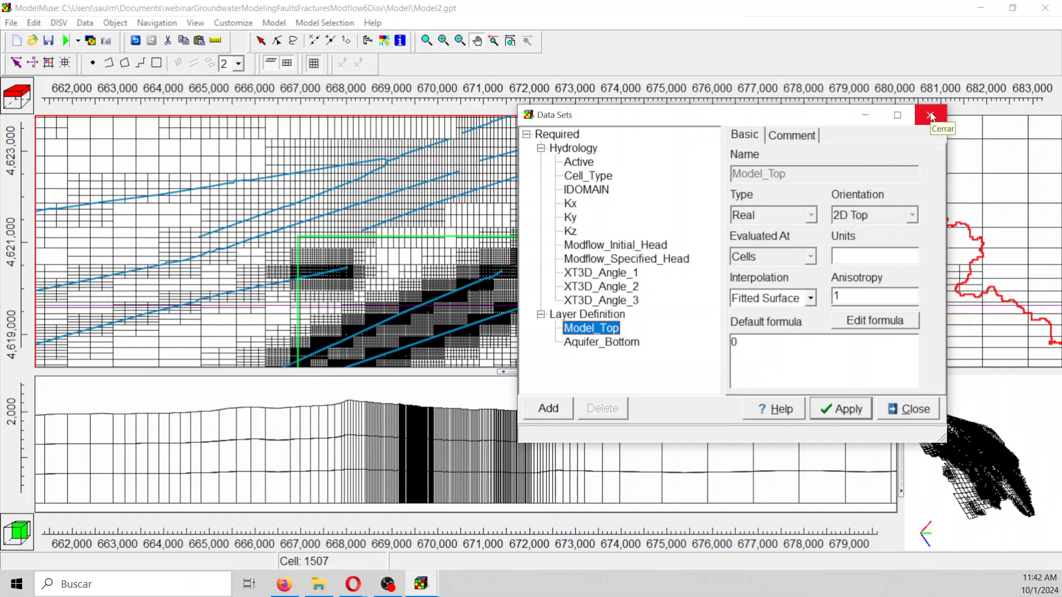
pyautogui.click(931, 116)
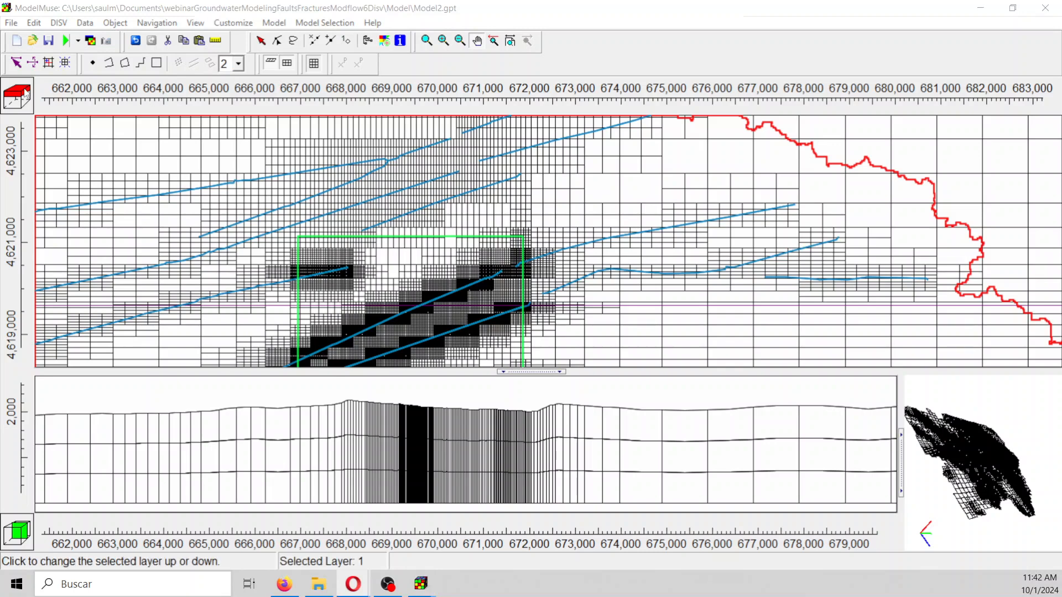
# Step: Import backgroundPhoto.jpeg from the Rst folder as a visible top-view background image
pyautogui.click(11, 23)
pyautogui.moveTo(61, 100)
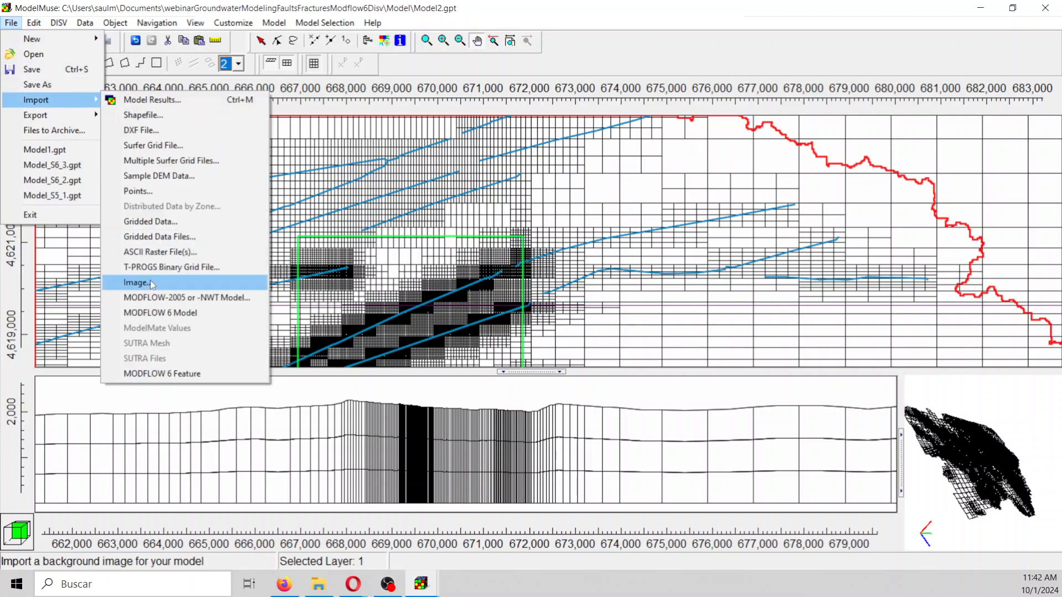
pyautogui.click(176, 283)
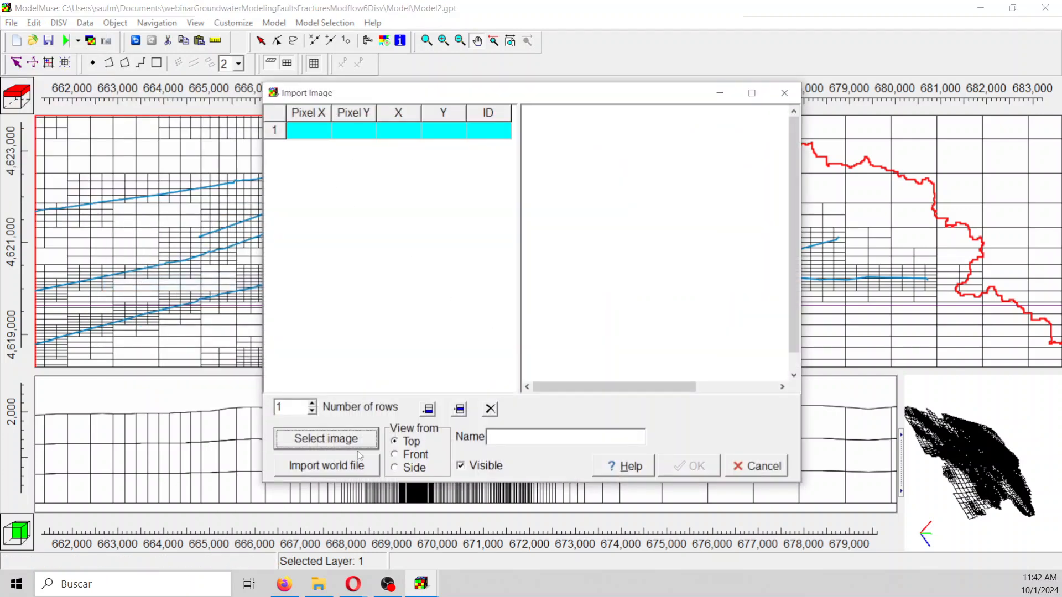
pyautogui.click(358, 442)
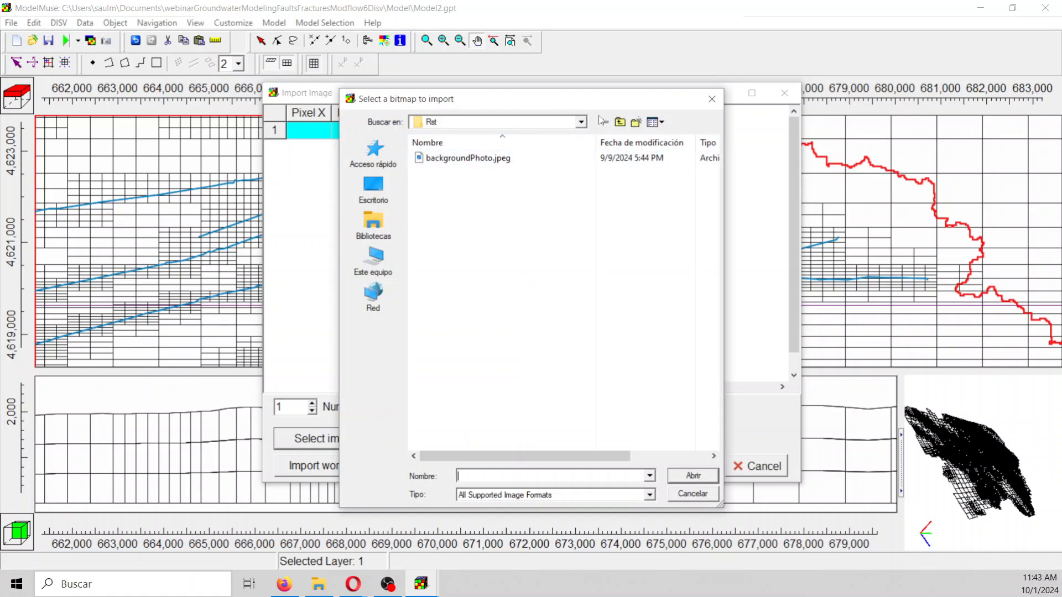
pyautogui.click(619, 122)
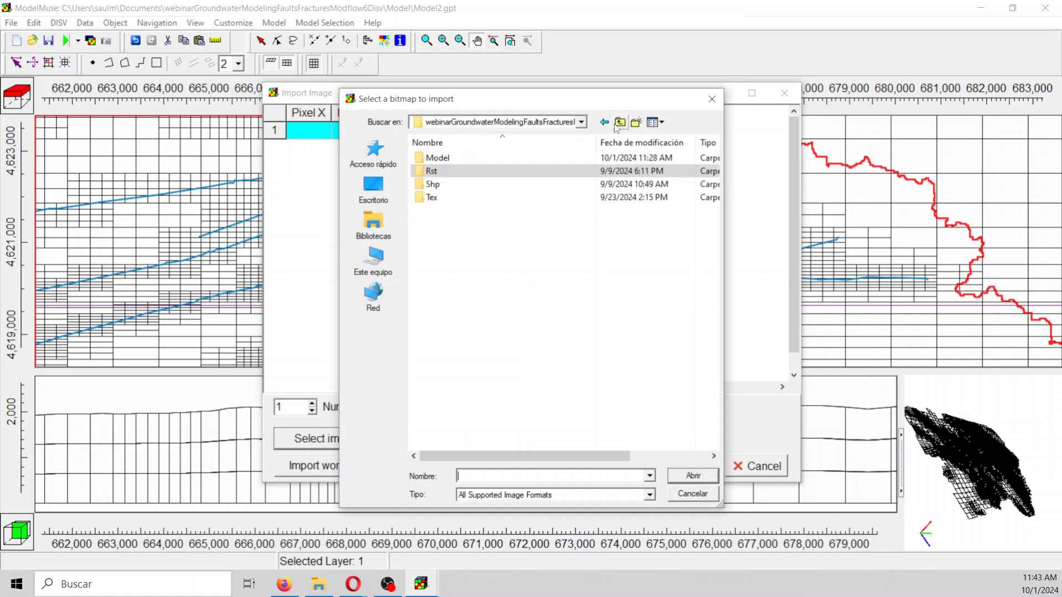
pyautogui.doubleClick(427, 170)
pyautogui.click(426, 163)
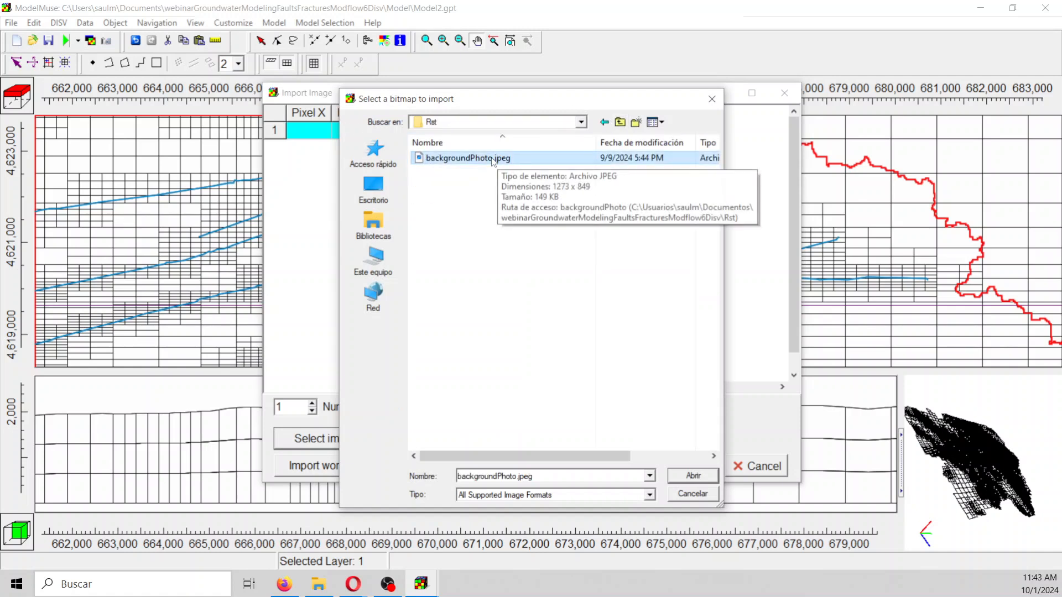
pyautogui.click(704, 479)
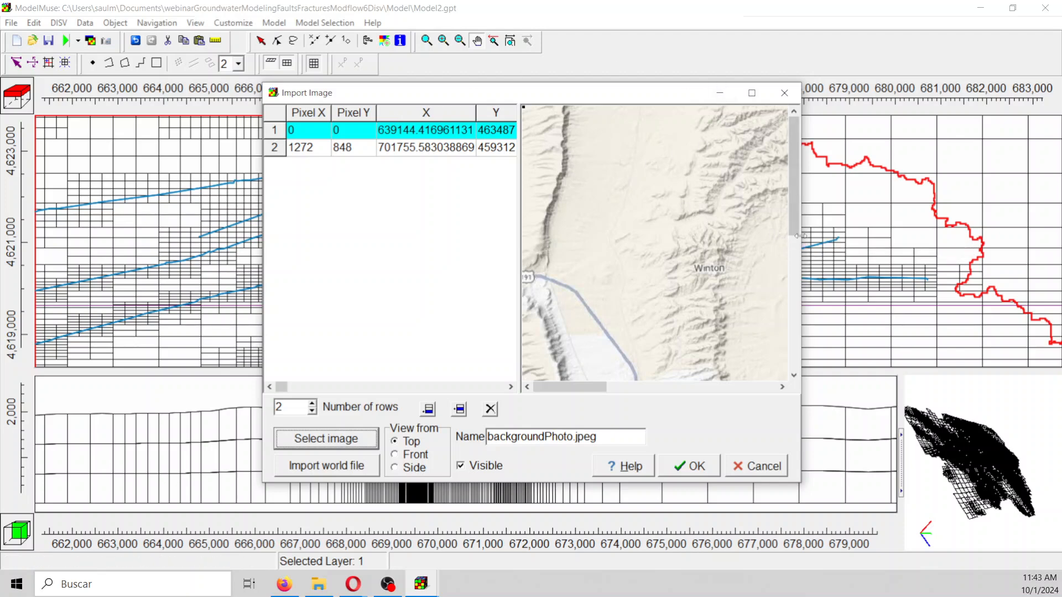
pyautogui.moveTo(800, 238); pyautogui.dragTo(1001, 239)
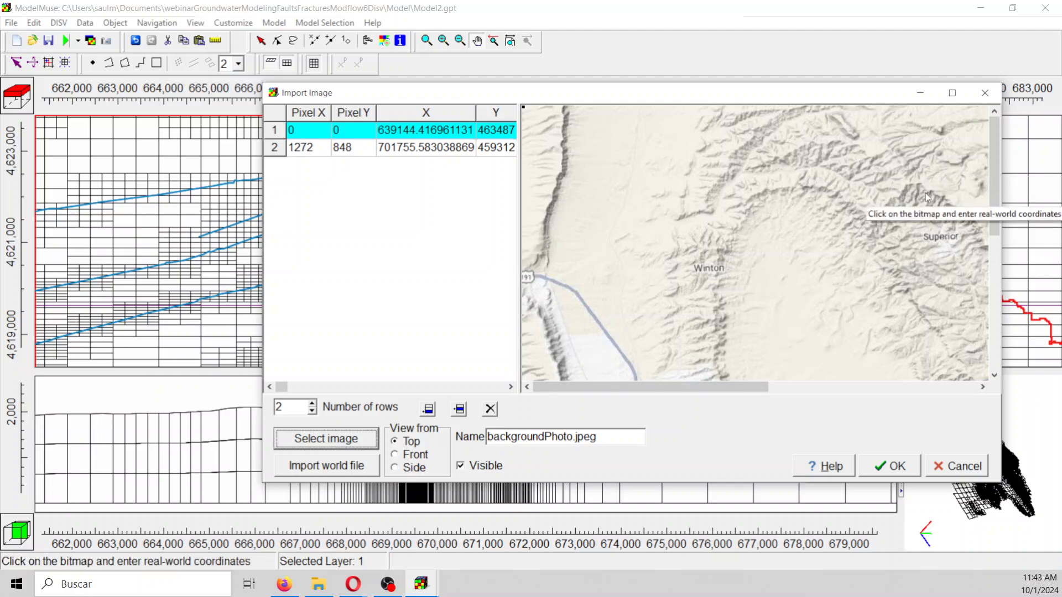
pyautogui.click(901, 469)
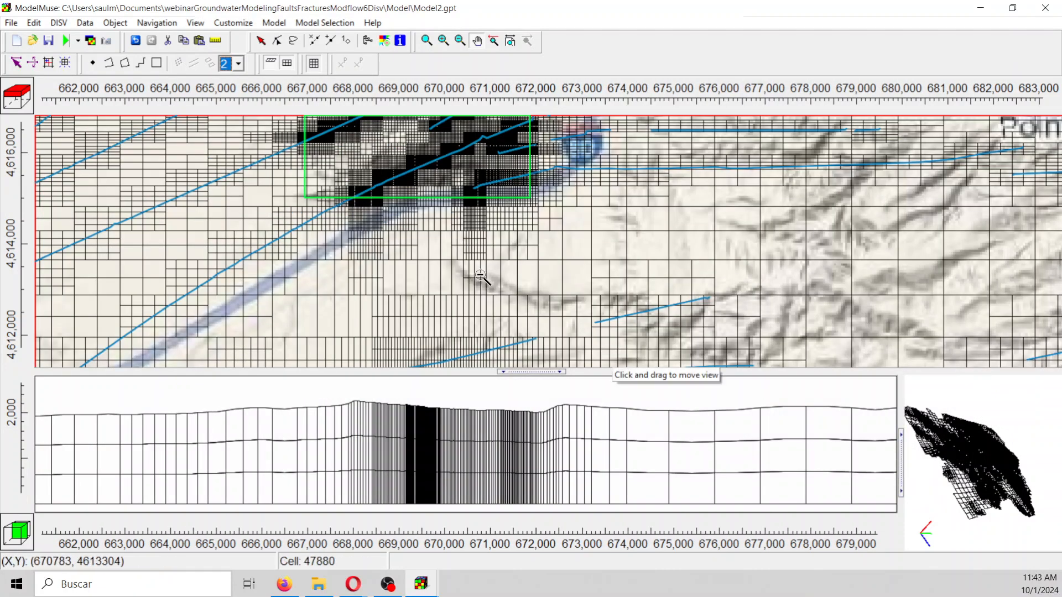
# Step: Zoom the top view out to the whole model area and limit the grid display to active cells
pyautogui.click(481, 275)
pyautogui.click(481, 275)
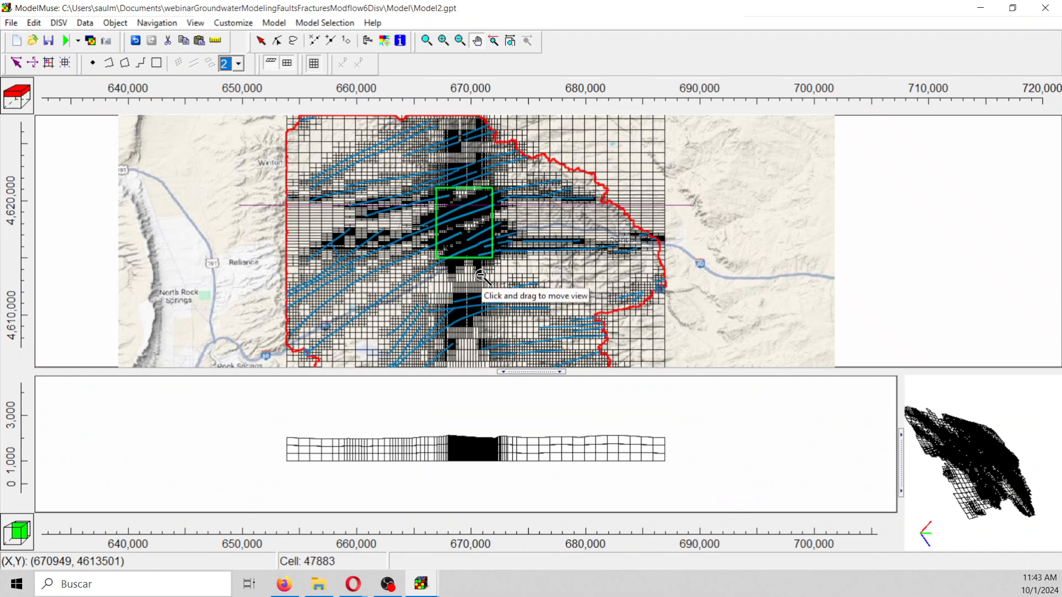
pyautogui.scroll(-1, 481, 275)
pyautogui.scroll(1, 483, 273)
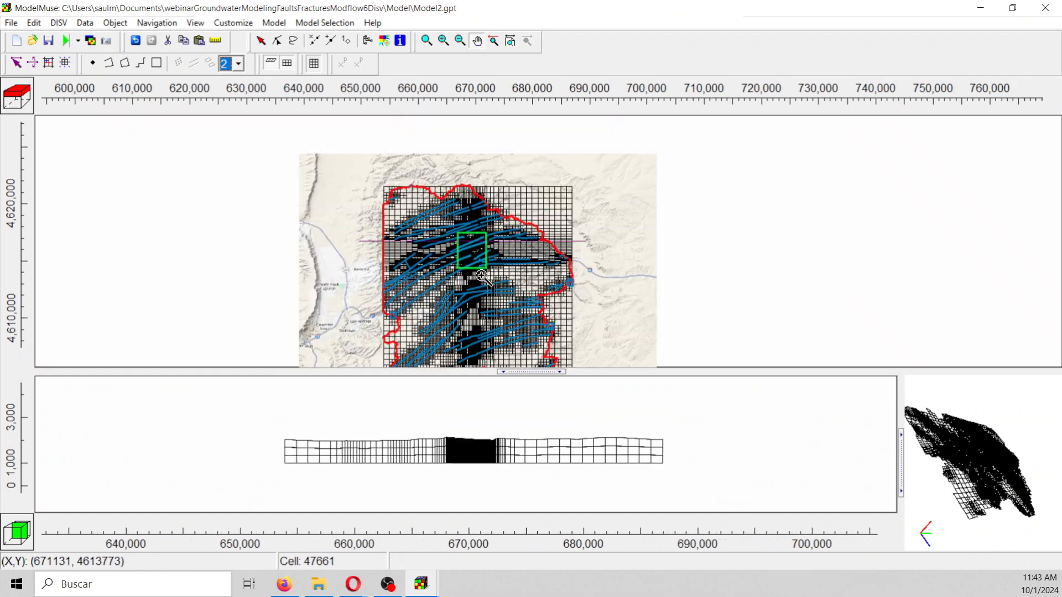
pyautogui.click(313, 63)
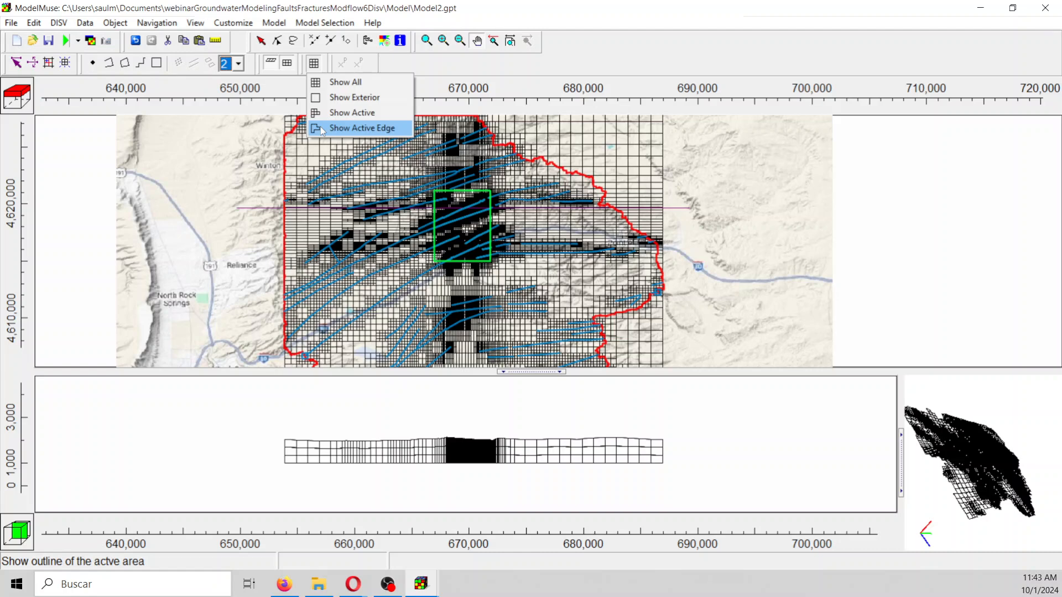
pyautogui.click(319, 113)
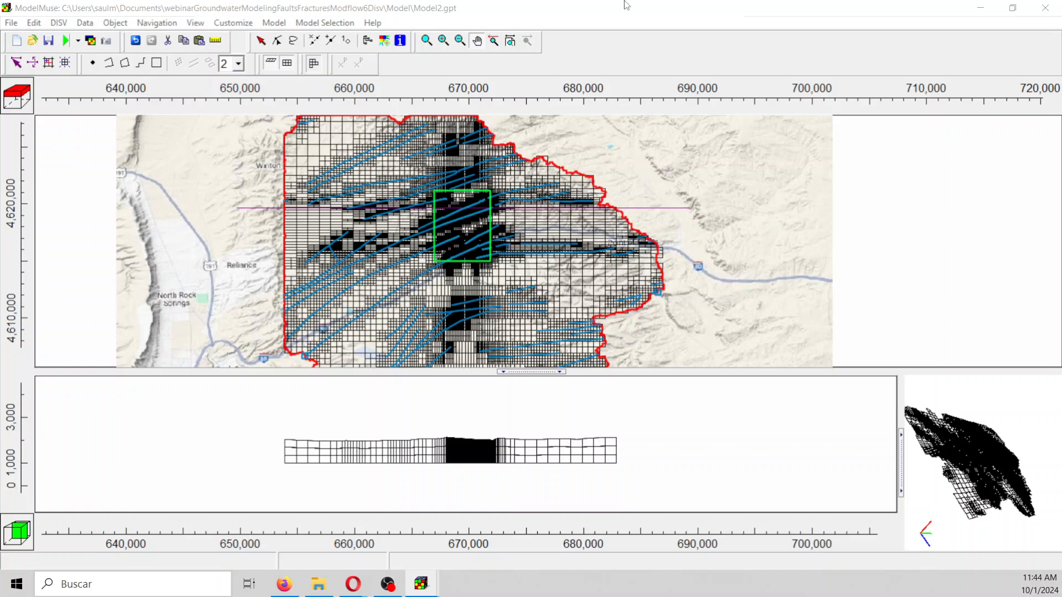
# Step: Enable the RCH recharge and DRN drain boundary condition packages in the MODFLOW packages
pyautogui.click(272, 25)
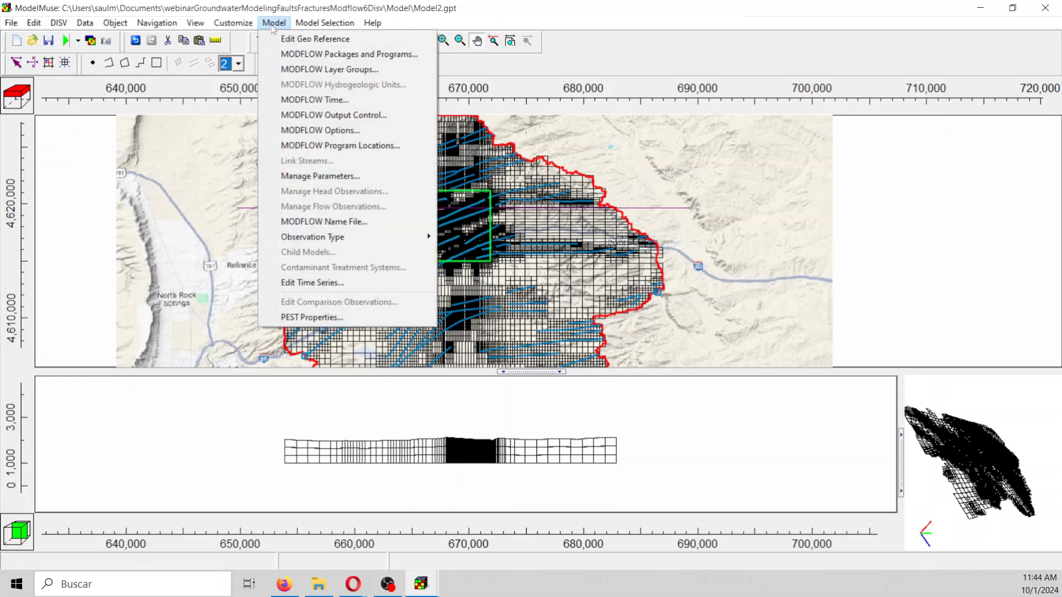
pyautogui.click(308, 54)
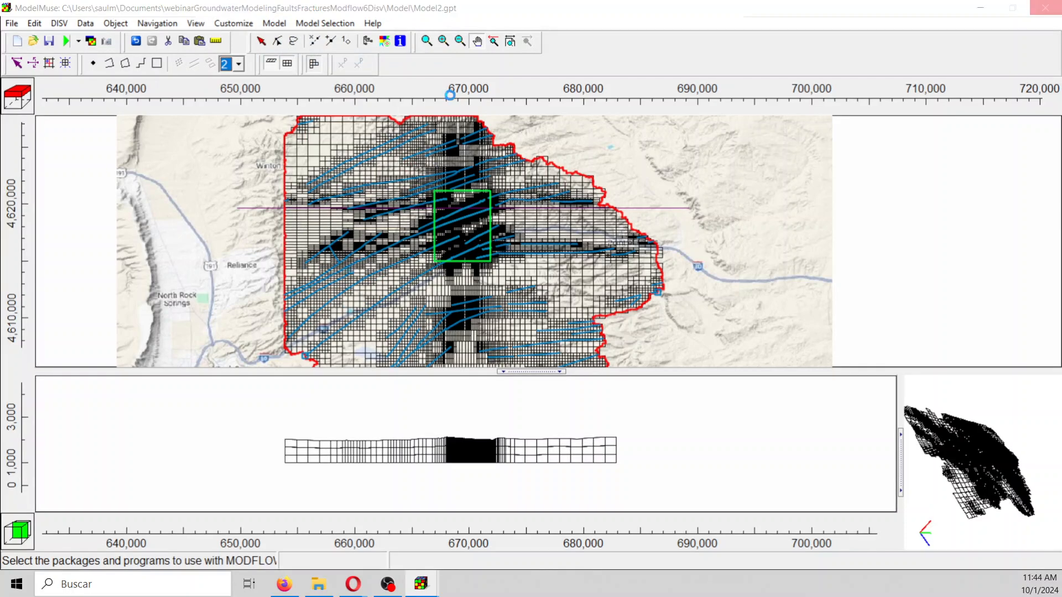
pyautogui.click(276, 110)
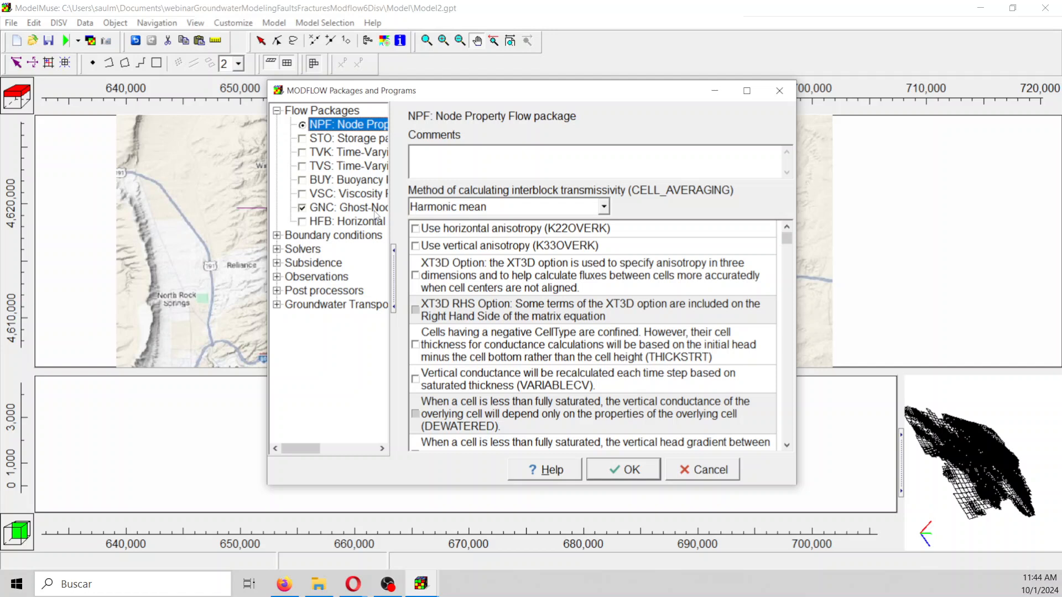
pyautogui.click(278, 236)
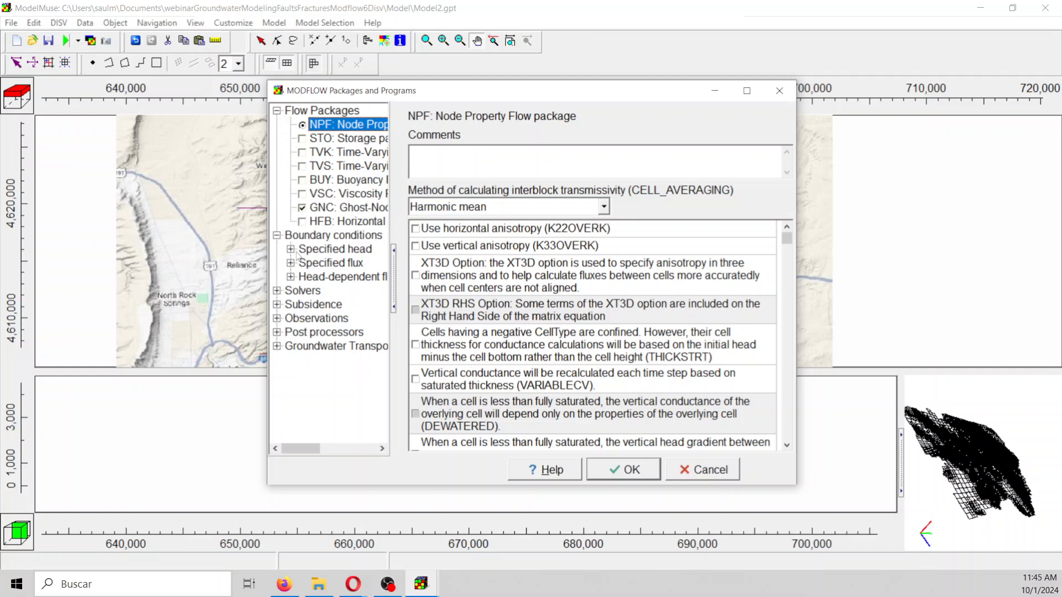
pyautogui.click(291, 249)
pyautogui.click(290, 276)
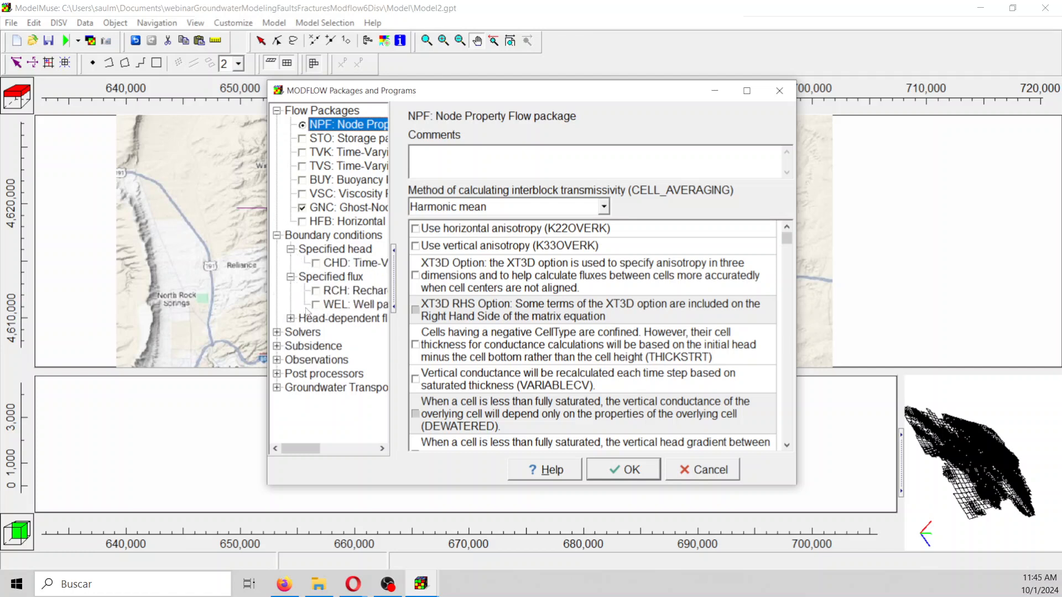
pyautogui.click(315, 291)
pyautogui.click(290, 319)
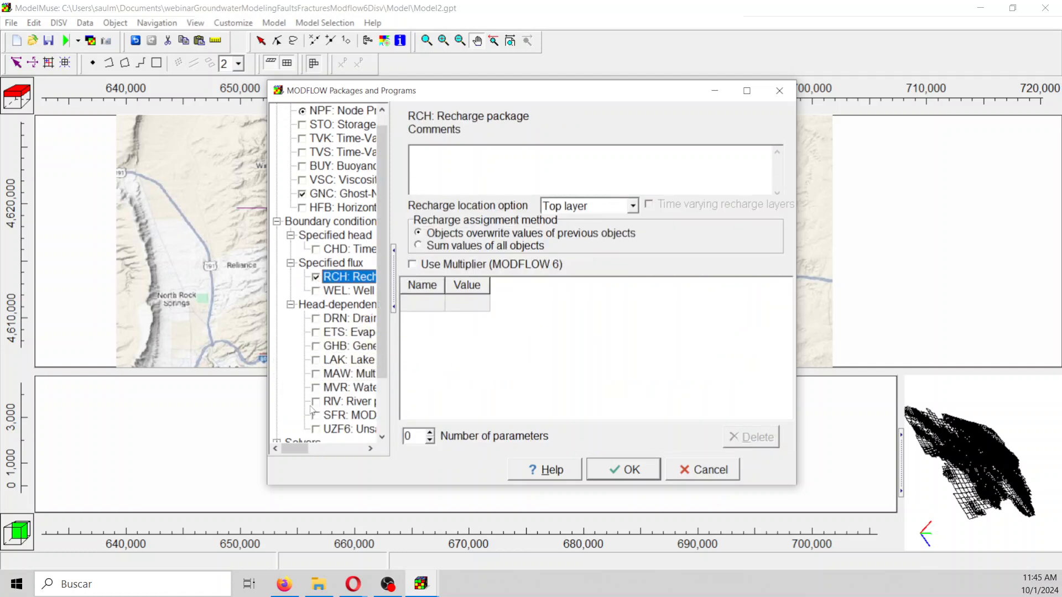
pyautogui.click(316, 318)
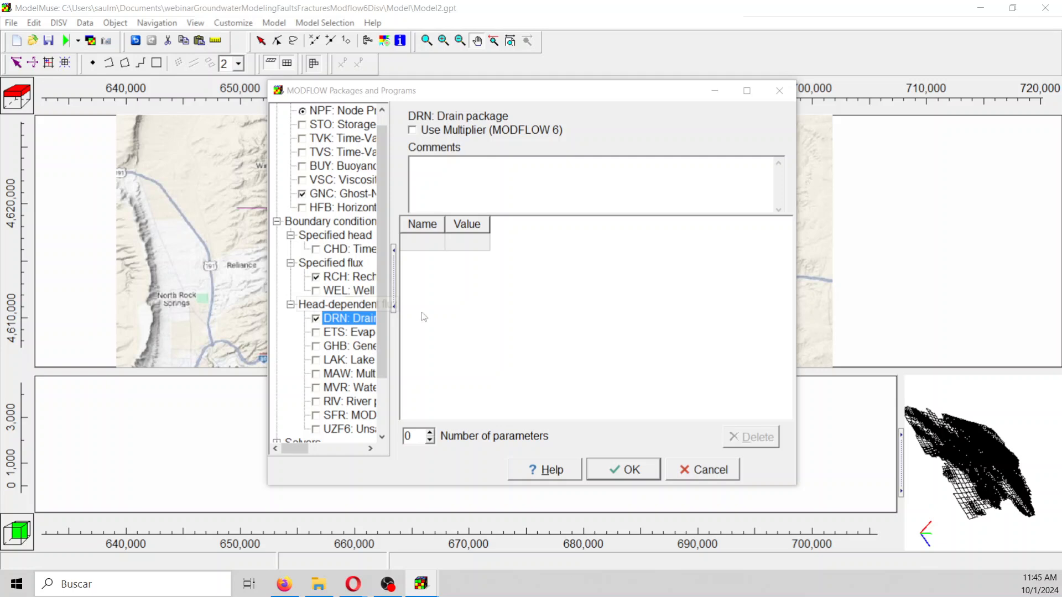
# Step: Turn on the linear acceleration override with BICGSTAB in the IMS solver's linear options
pyautogui.scroll(-2, 282, 388)
pyautogui.click(277, 374)
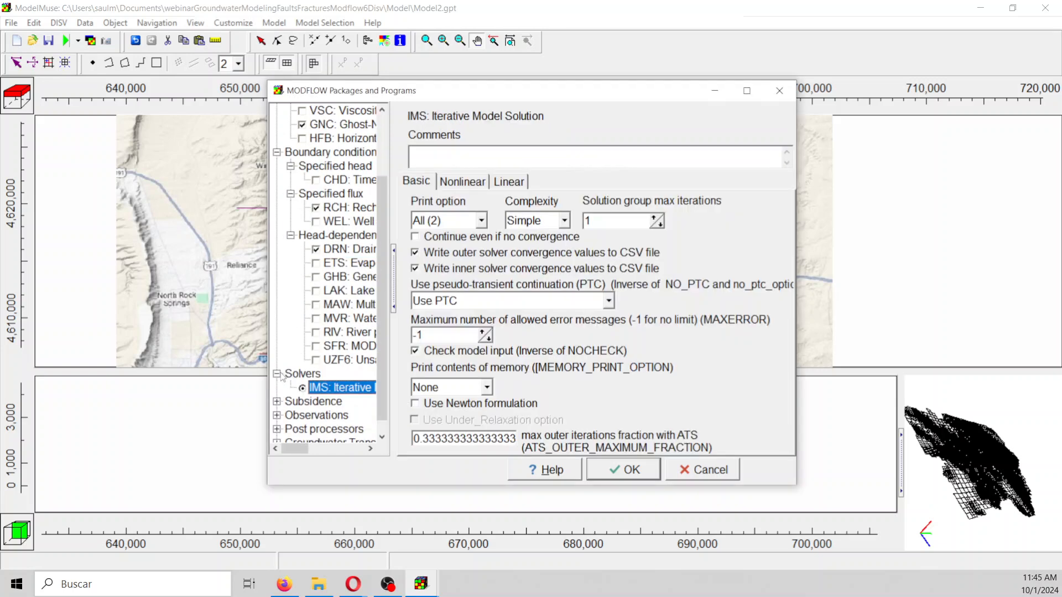
pyautogui.click(522, 183)
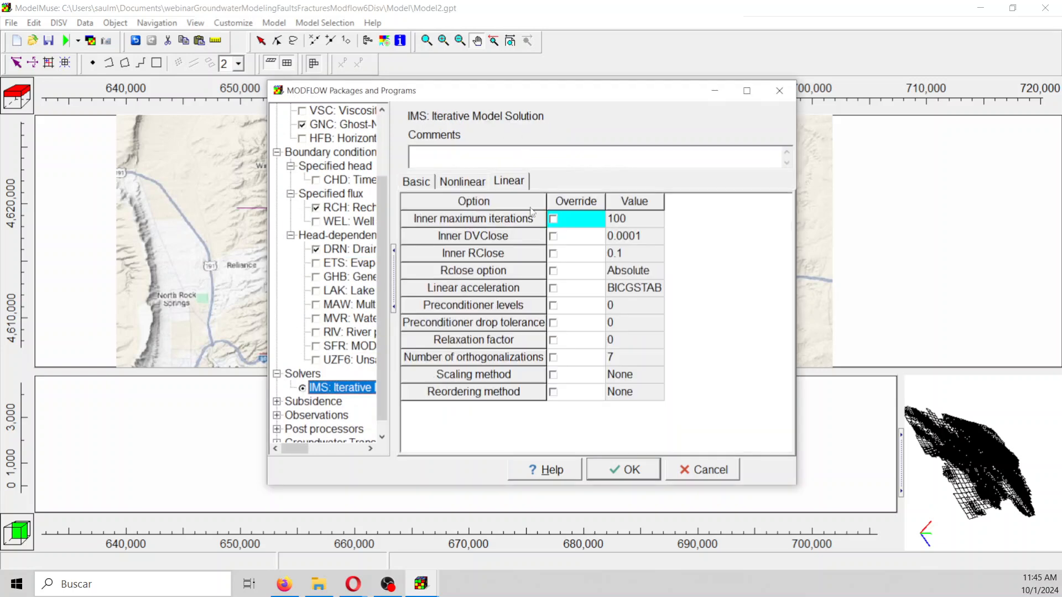
pyautogui.click(554, 288)
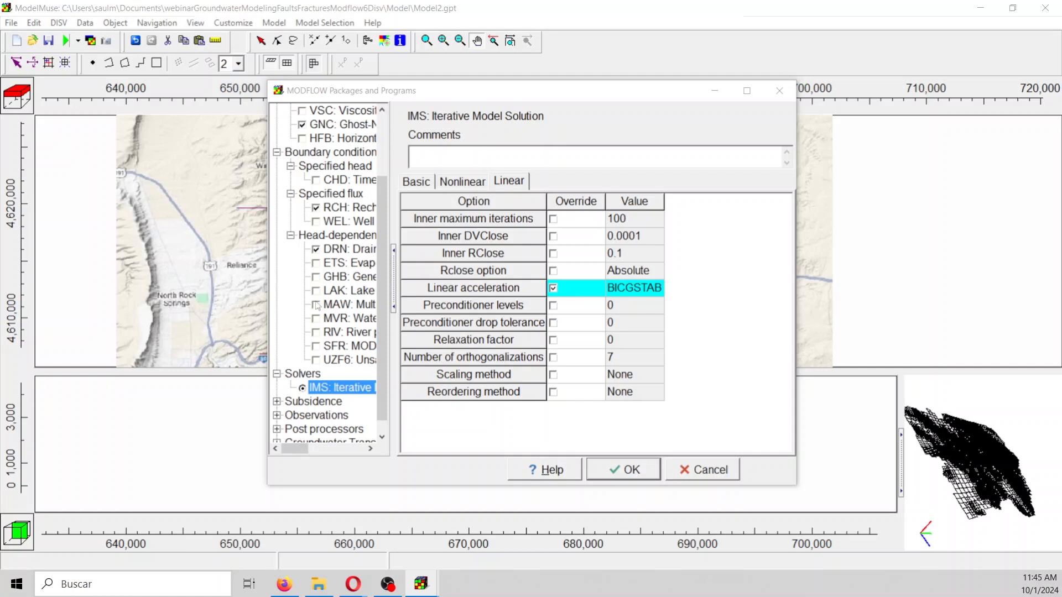
# Step: Set the recharge location option of the RCH package to Top active cell and accept the package settings
pyautogui.click(350, 249)
pyautogui.click(350, 209)
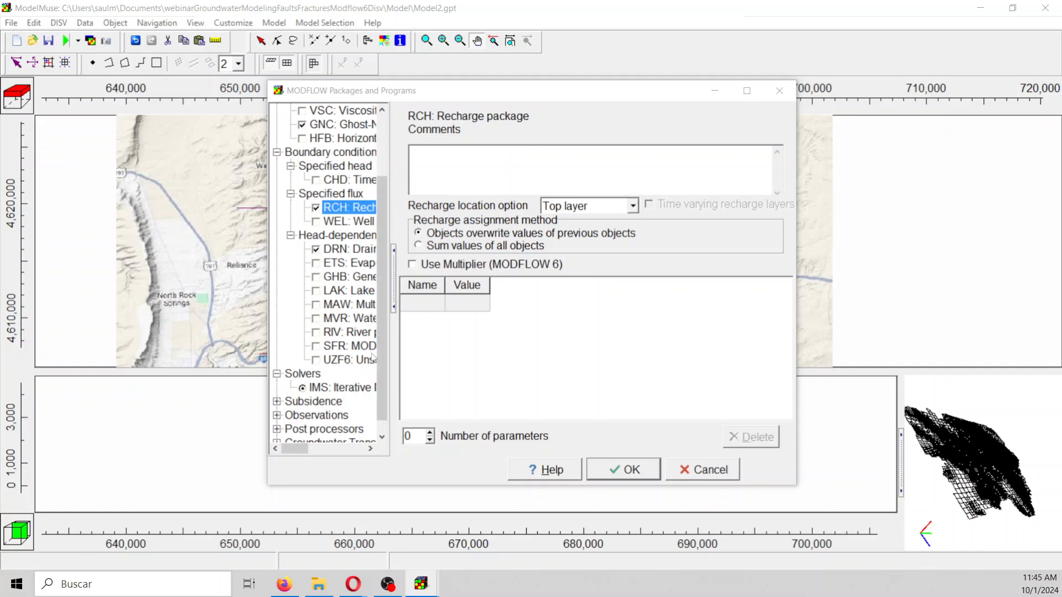
pyautogui.click(633, 206)
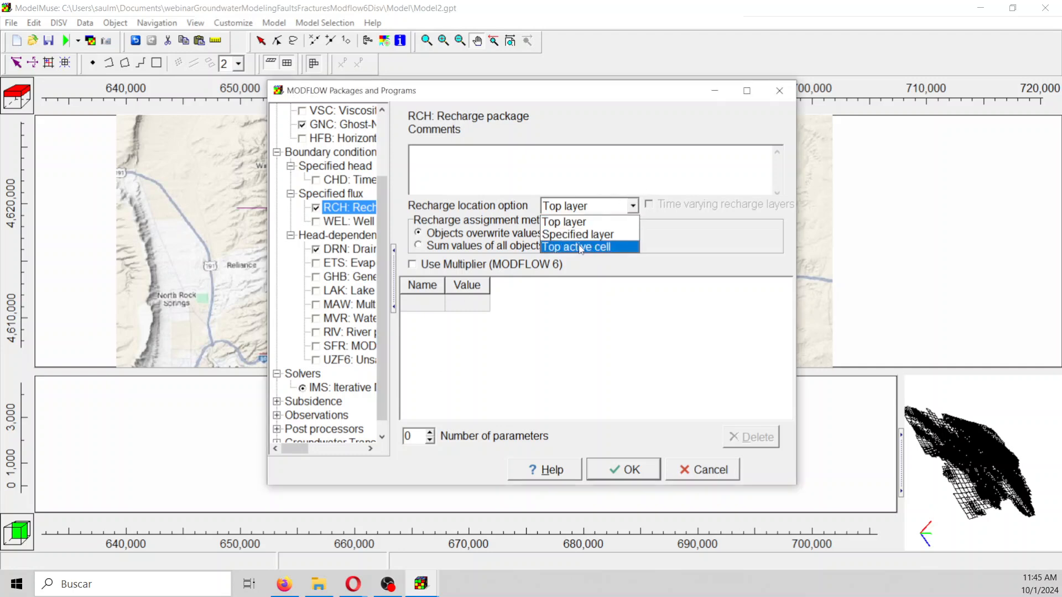
pyautogui.click(581, 247)
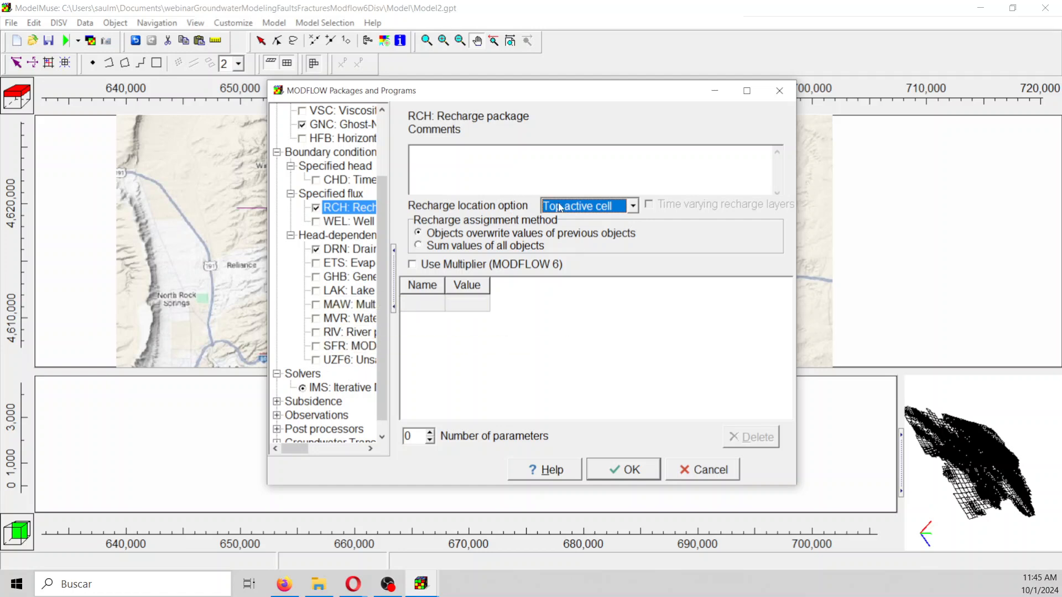
pyautogui.click(336, 250)
pyautogui.click(336, 390)
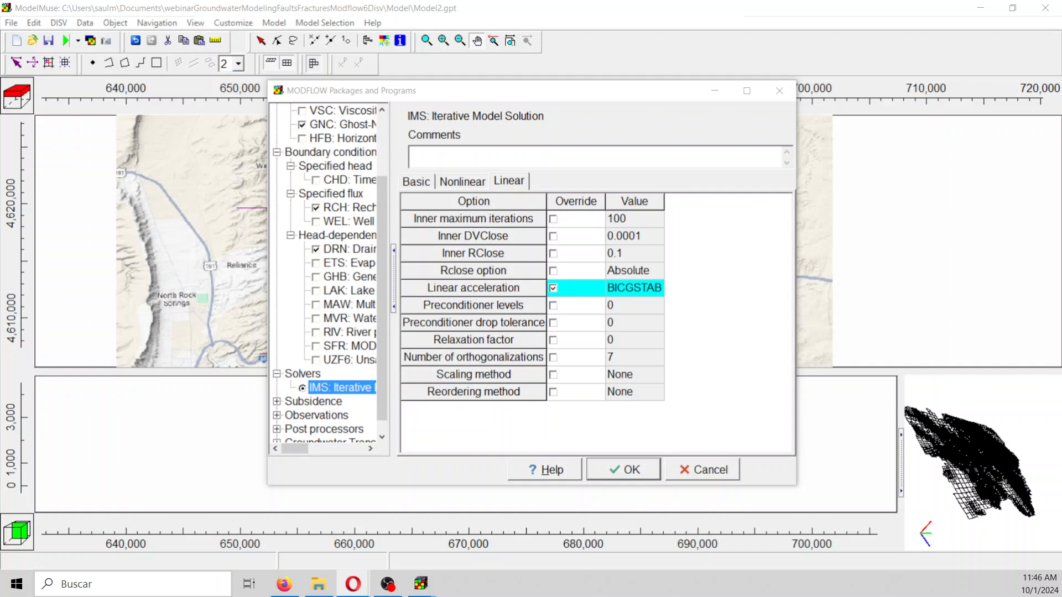
pyautogui.click(630, 470)
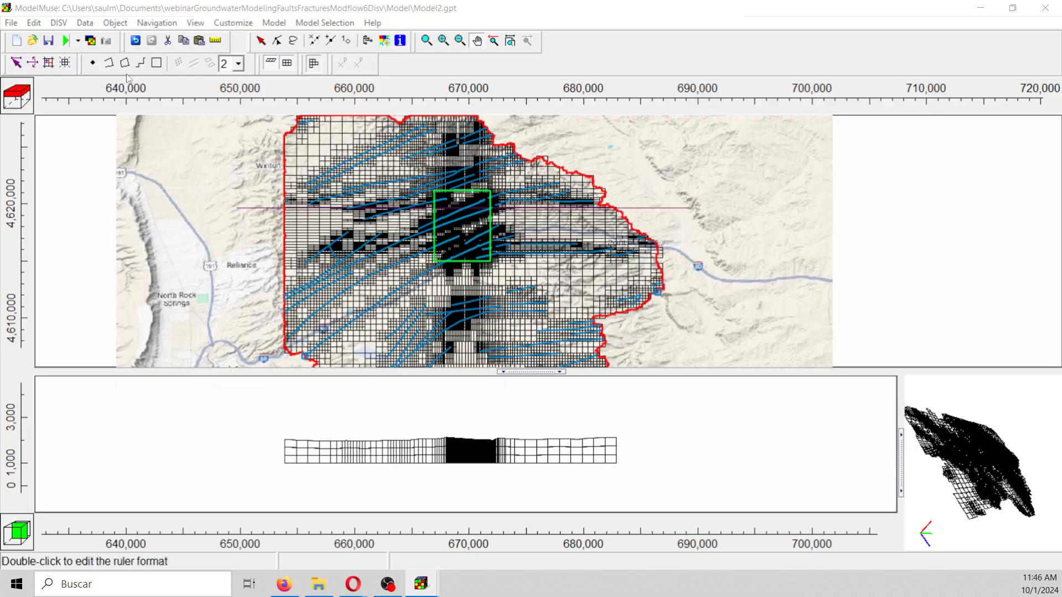
# Step: Open rivers.shp from the Shp folder for shapefile import
pyautogui.click(12, 23)
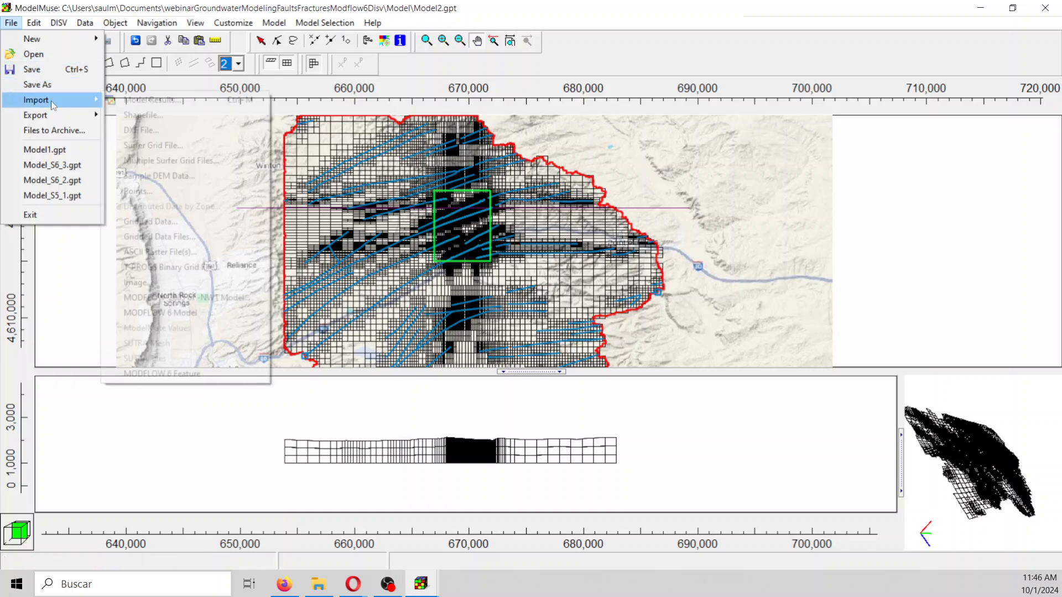
pyautogui.moveTo(51, 100)
pyautogui.click(141, 111)
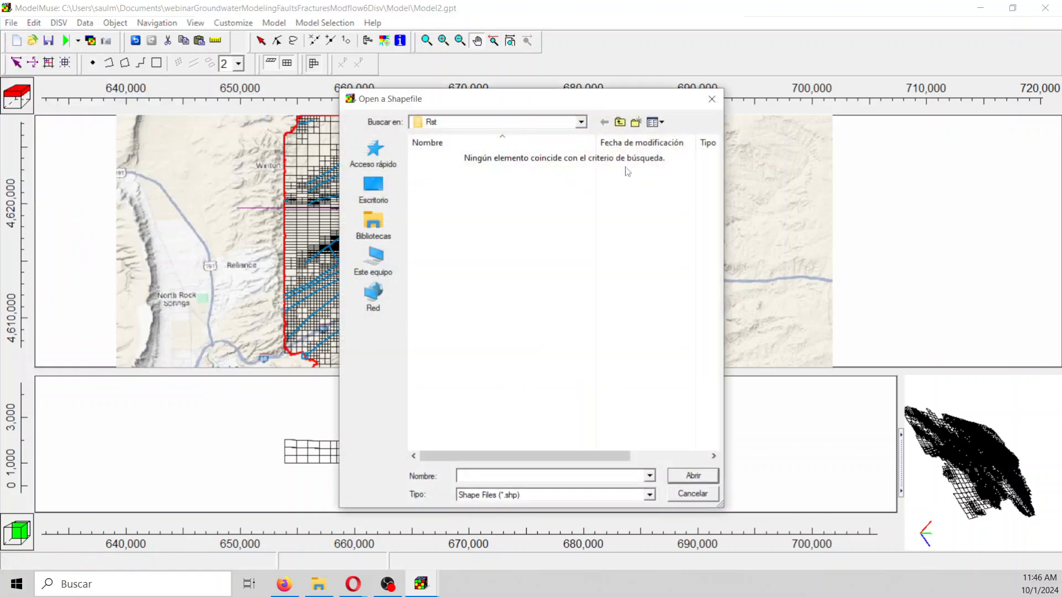
pyautogui.click(618, 122)
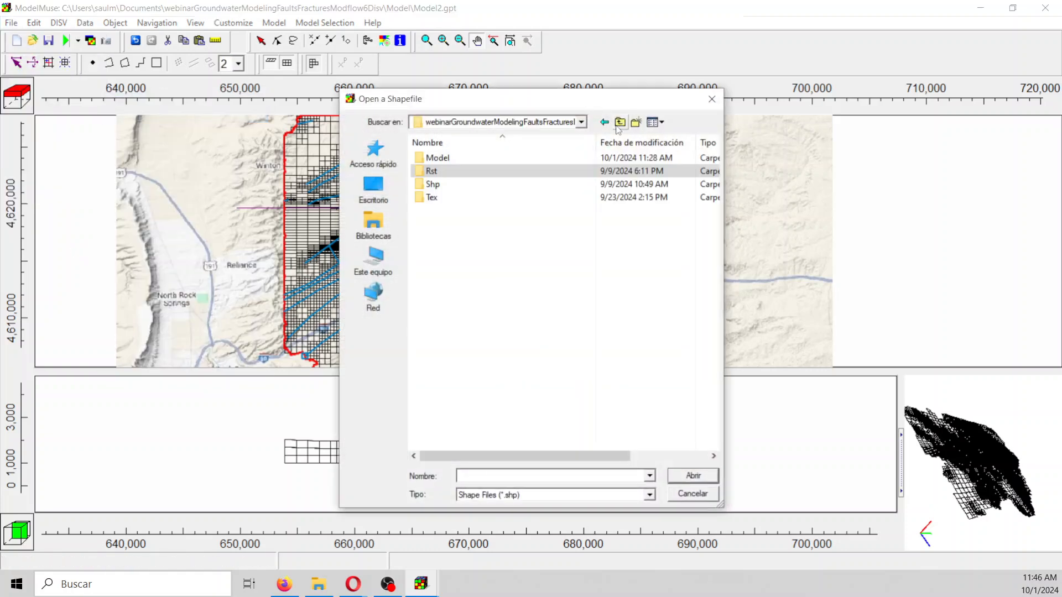
pyautogui.doubleClick(430, 184)
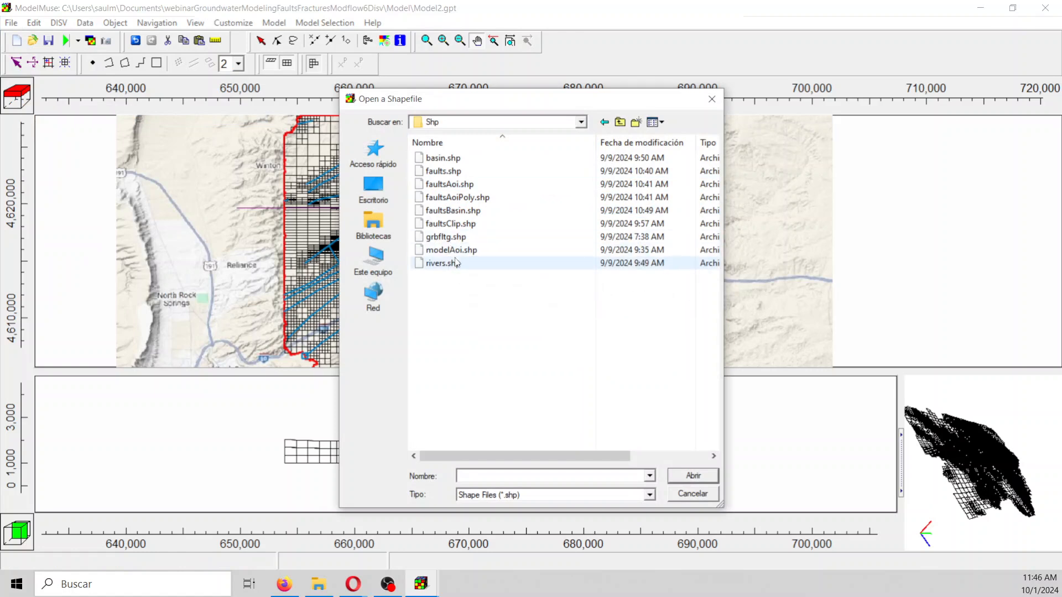
pyautogui.doubleClick(443, 263)
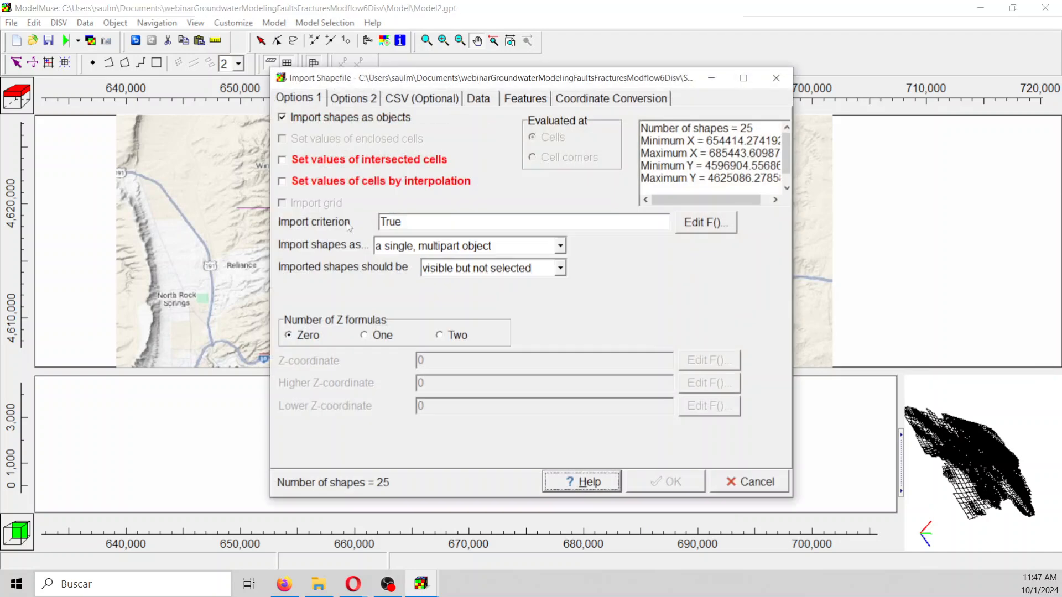
# Step: Set the rivers import to set values of intersected cells and use one Z formula with Model_Top as the Z-coordinate
pyautogui.click(361, 163)
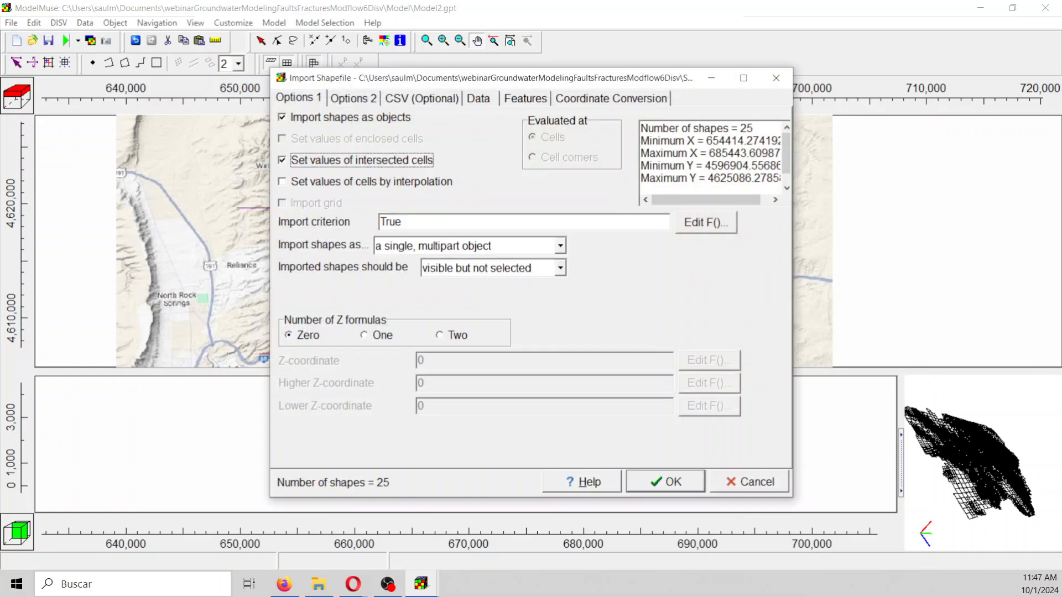
pyautogui.click(665, 481)
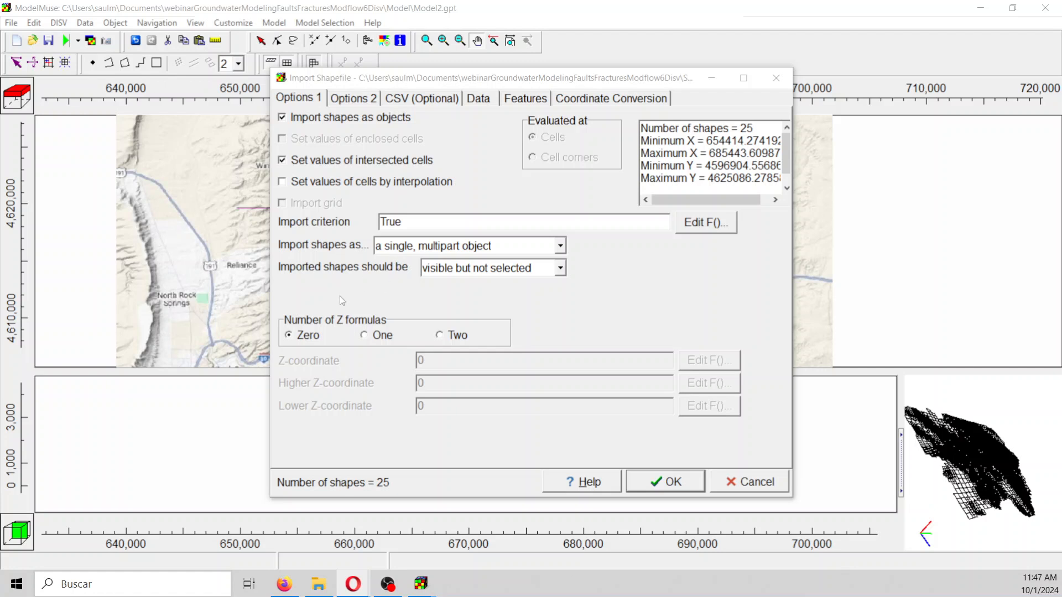
pyautogui.click(383, 339)
pyautogui.write('Model_Top')
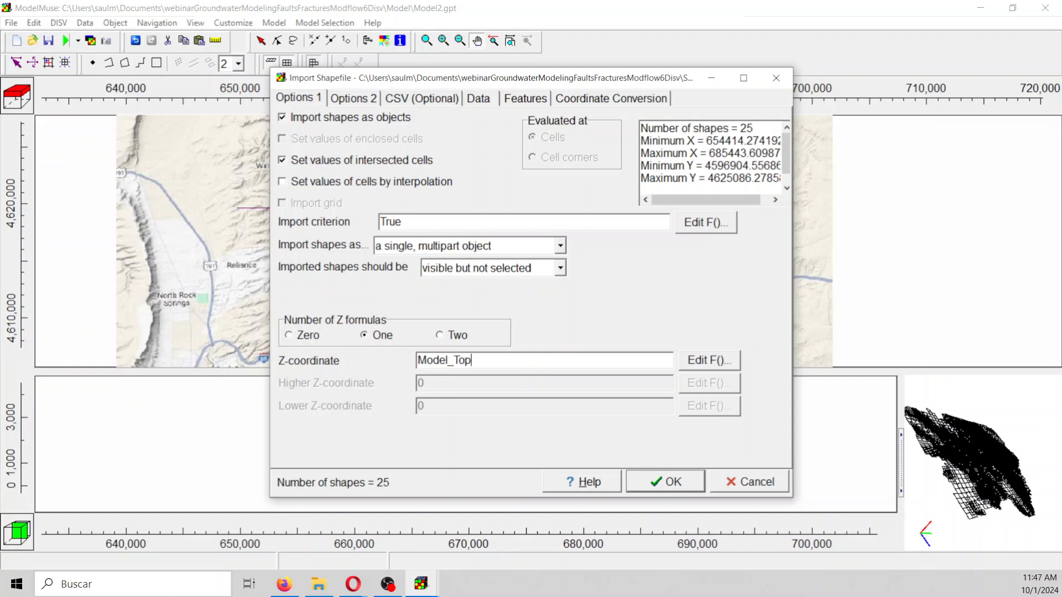
# Step: Run the rivers shapefile import and give the imported river object a blue line color
pyautogui.click(679, 483)
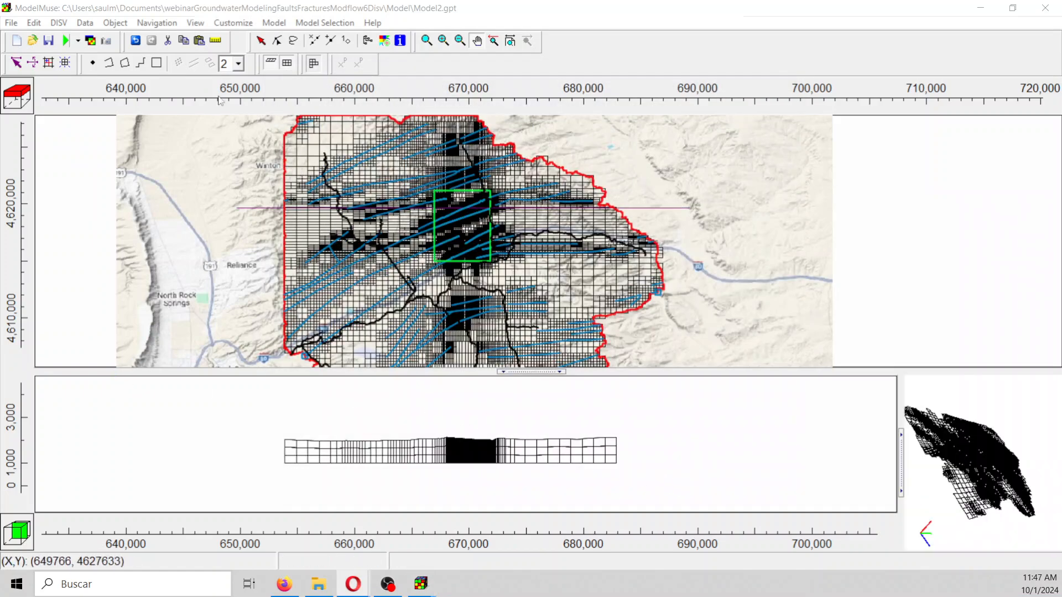
pyautogui.doubleClick(325, 167)
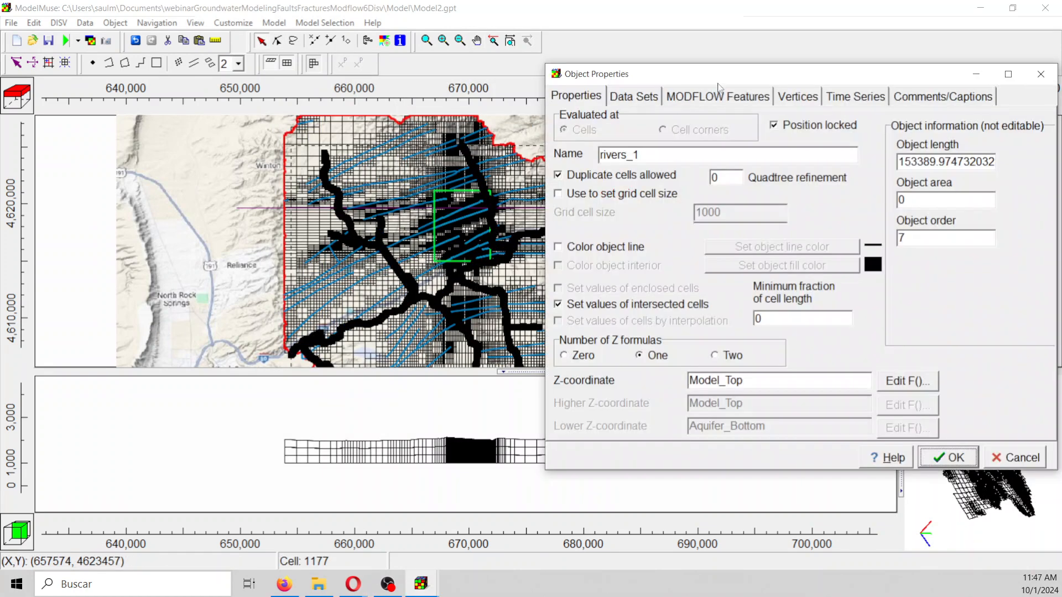
pyautogui.click(623, 247)
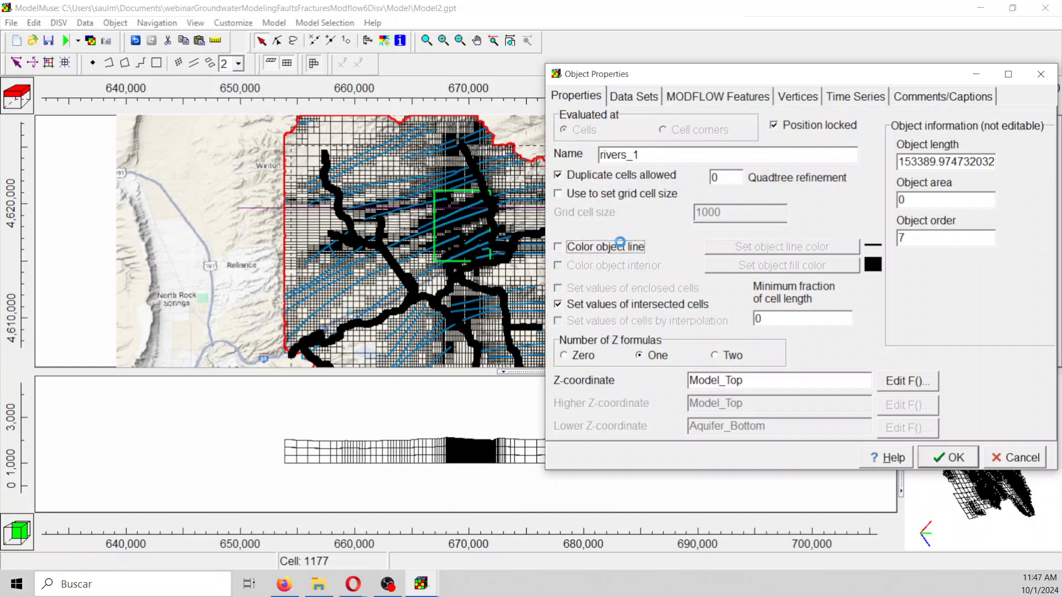
pyautogui.click(623, 247)
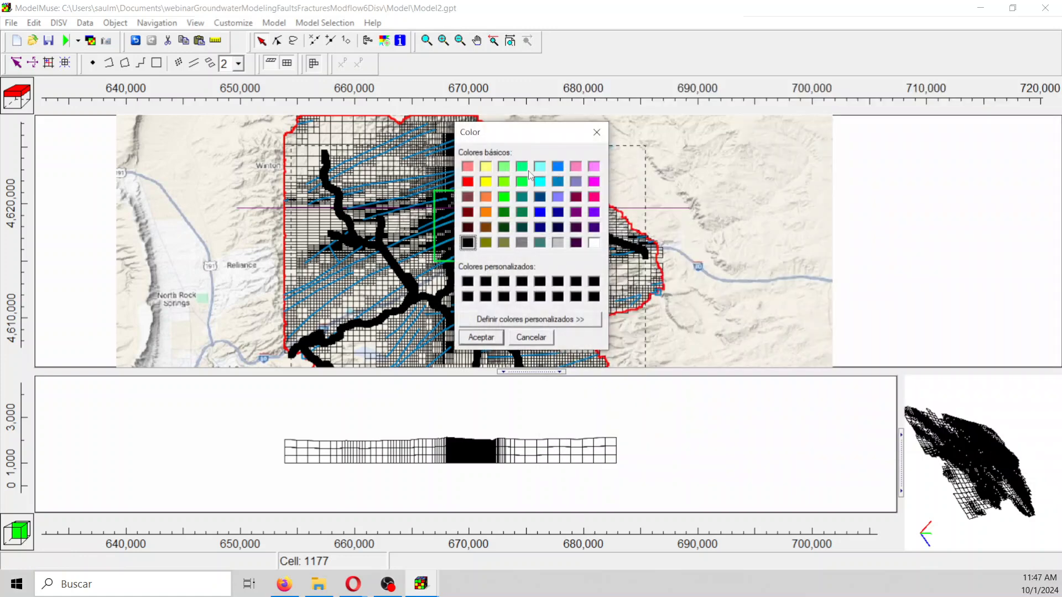
pyautogui.click(486, 168)
pyautogui.click(539, 212)
pyautogui.click(495, 340)
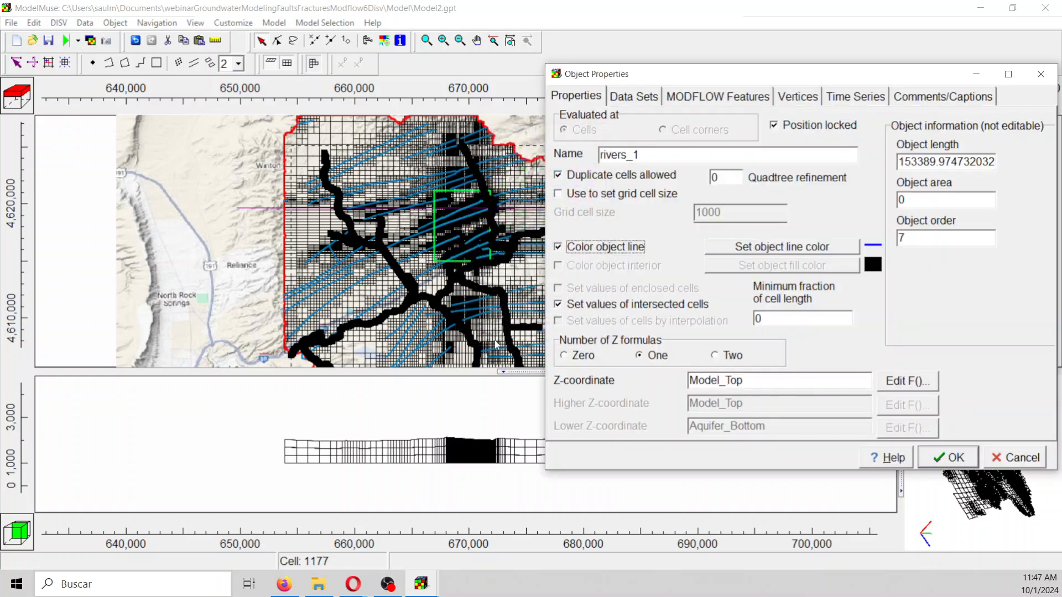
# Step: Enable the DRN drain package for the river object and add one period starting at -1 and ending at 0
pyautogui.click(703, 100)
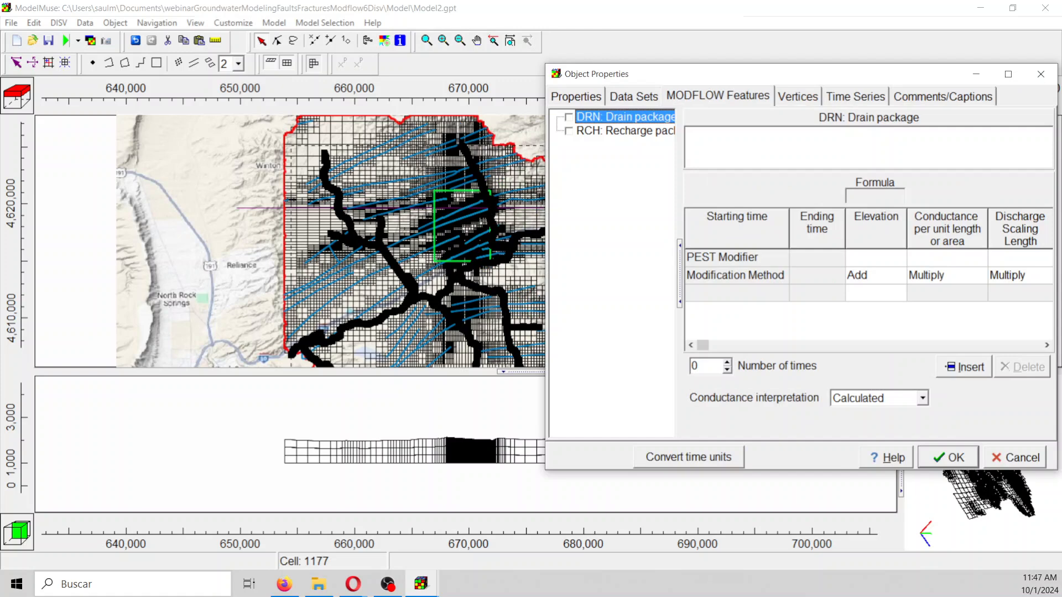
pyautogui.hotkey('alt', 'Tab')
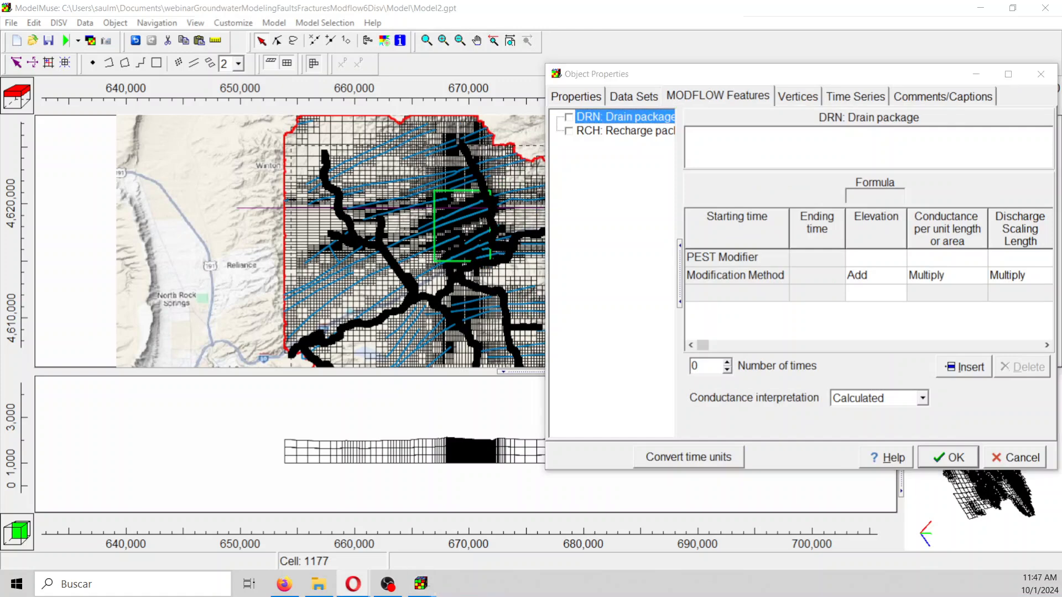
pyautogui.hotkey('alt', 'Tab')
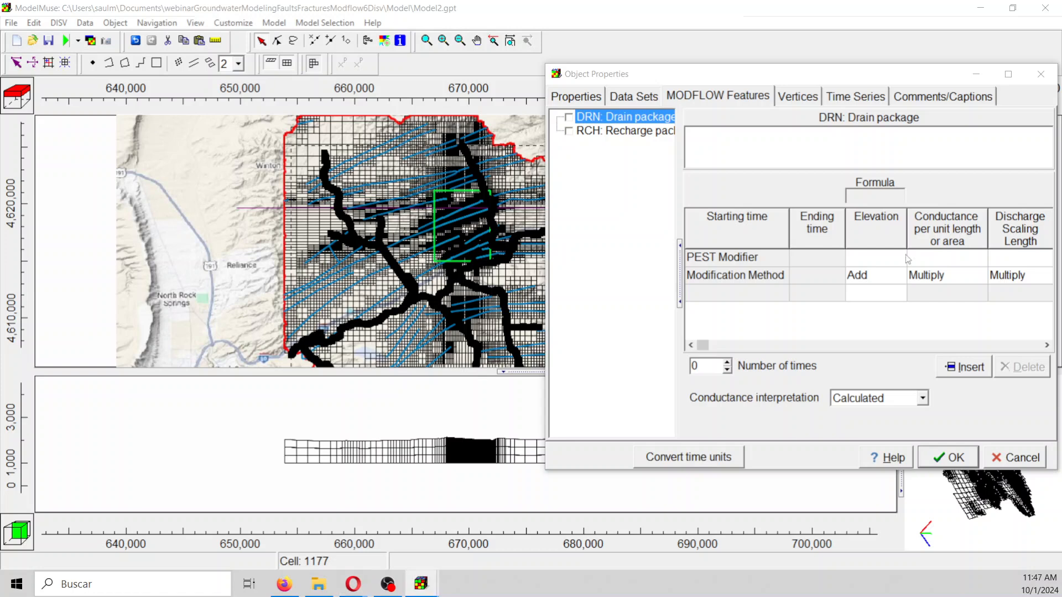
pyautogui.click(569, 118)
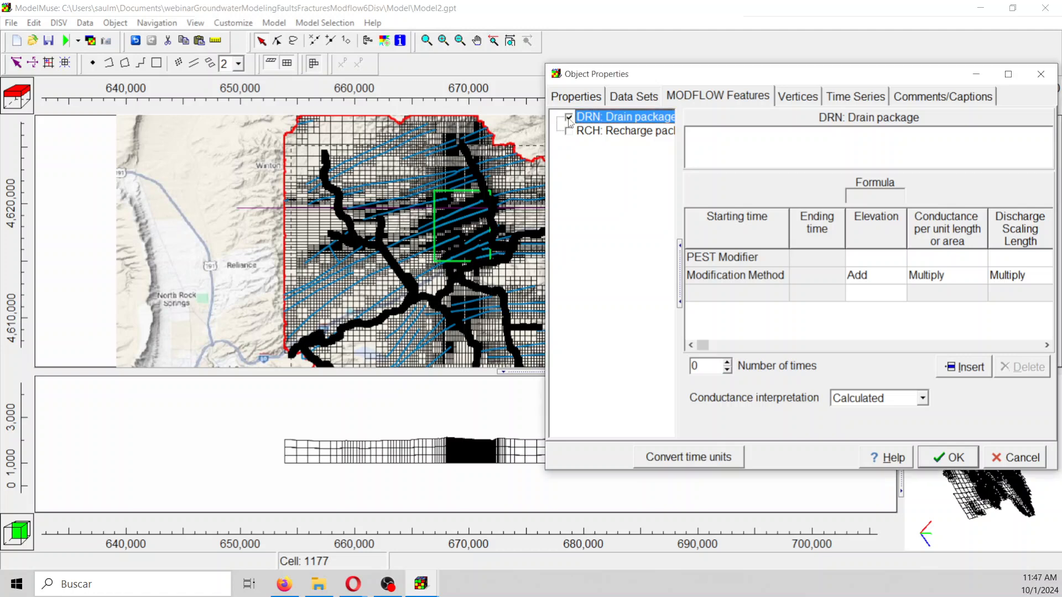
pyautogui.click(778, 298)
pyautogui.click(782, 293)
pyautogui.click(777, 310)
pyautogui.click(877, 295)
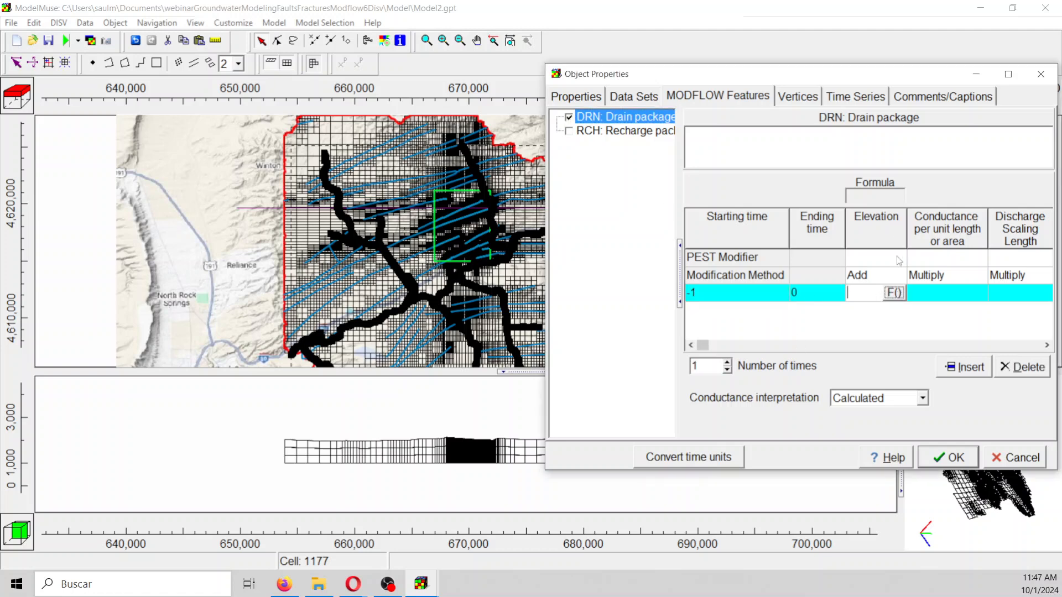
# Step: Set the conductance interpretation of the river drains to Direct
pyautogui.moveTo(759, 77); pyautogui.dragTo(282, 54)
pyautogui.moveTo(576, 153); pyautogui.dragTo(728, 158)
pyautogui.click(418, 374)
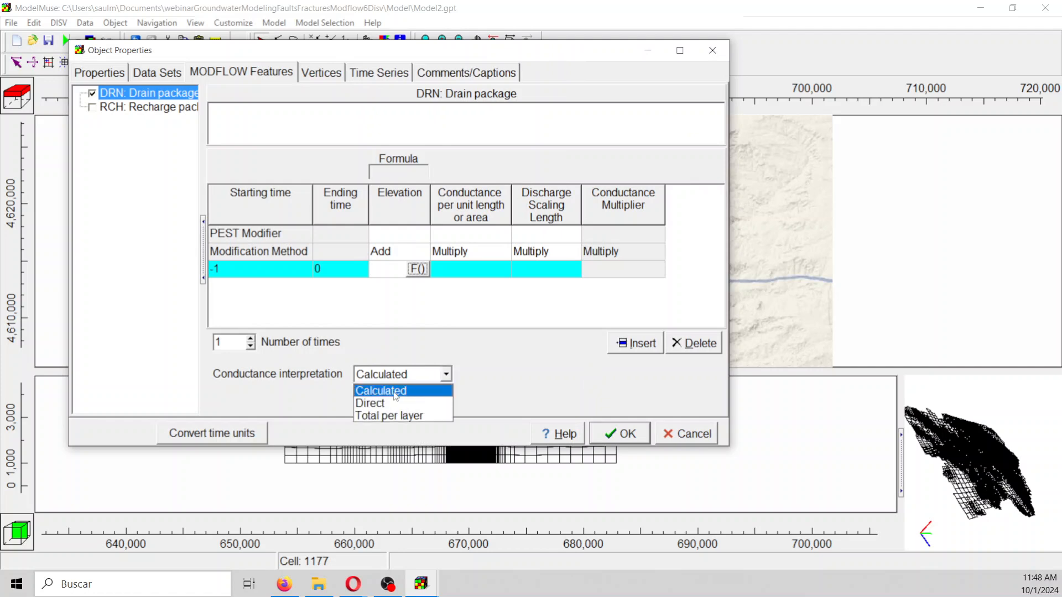
pyautogui.click(395, 402)
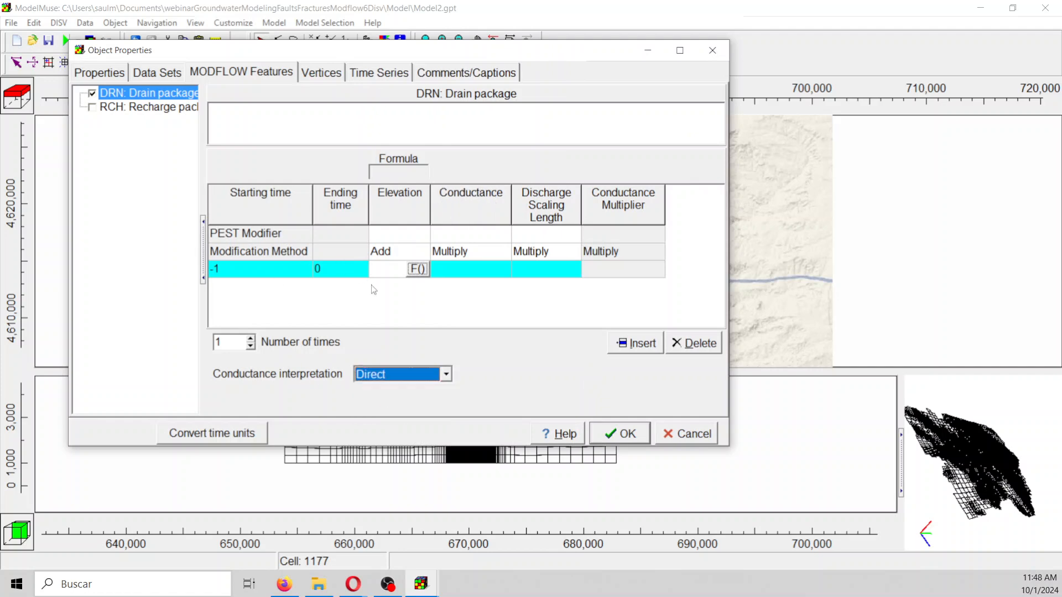
# Step: Set the drain elevation to Model_Top, conductance to 0.01 and discharge scaling length to 0, and accept the object properties
pyautogui.click(400, 266)
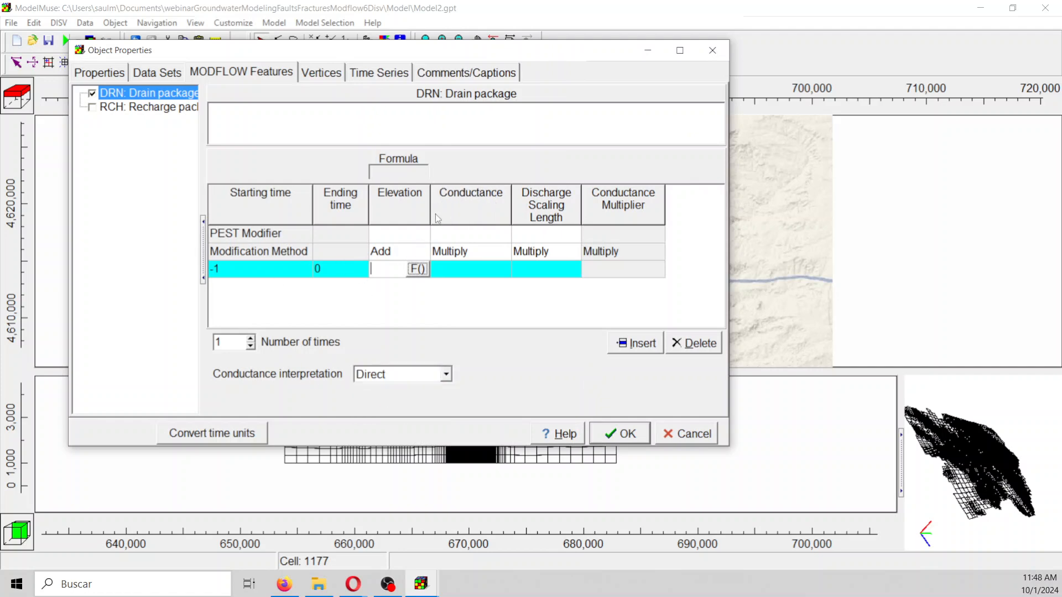
pyautogui.moveTo(431, 213); pyautogui.dragTo(450, 213)
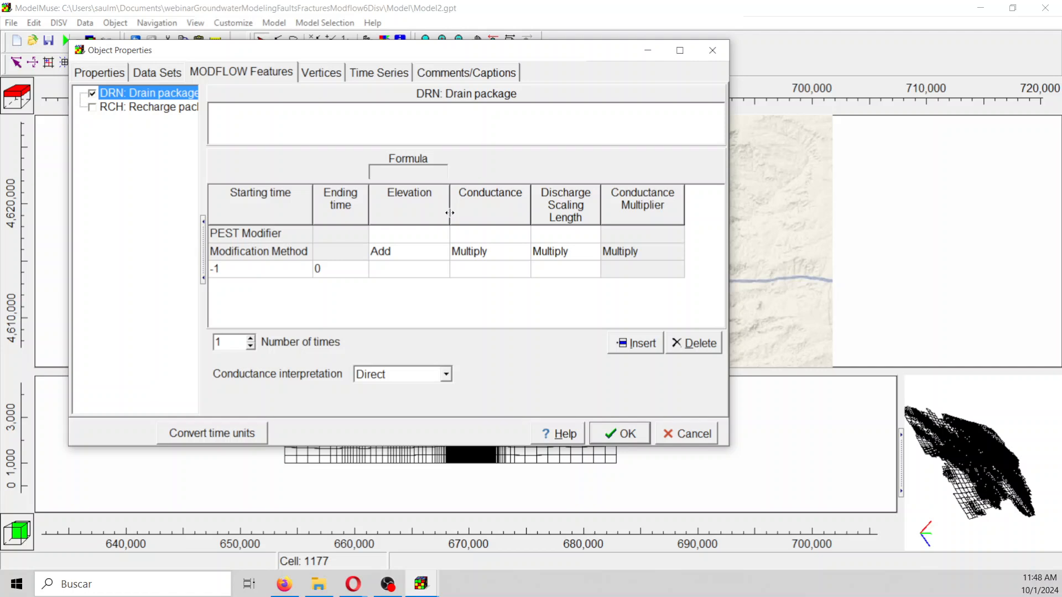
pyautogui.click(416, 269)
pyautogui.write('Model_Top')
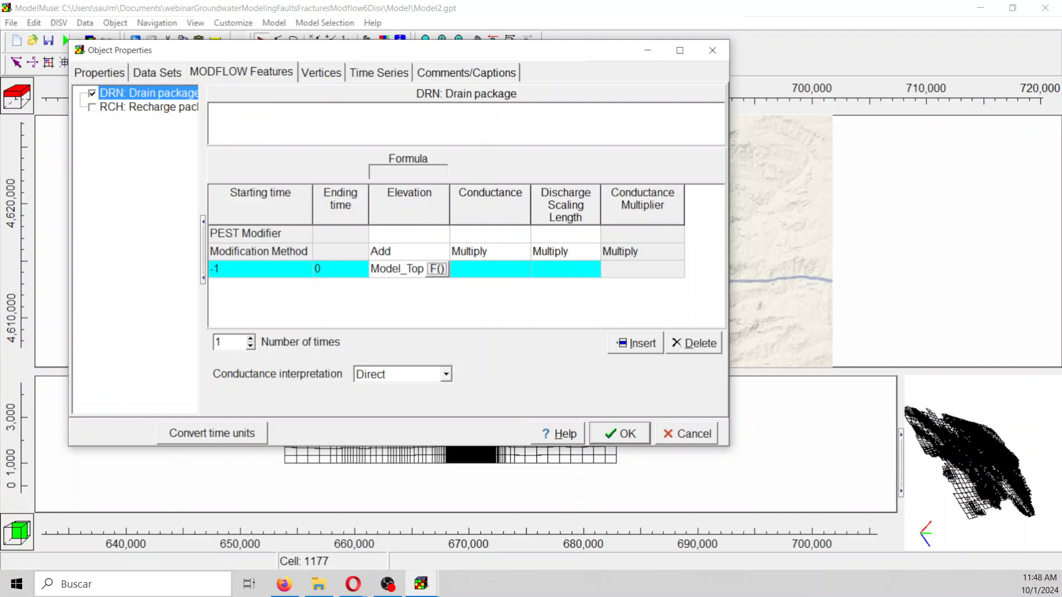
pyautogui.click(479, 269)
pyautogui.write('0.01')
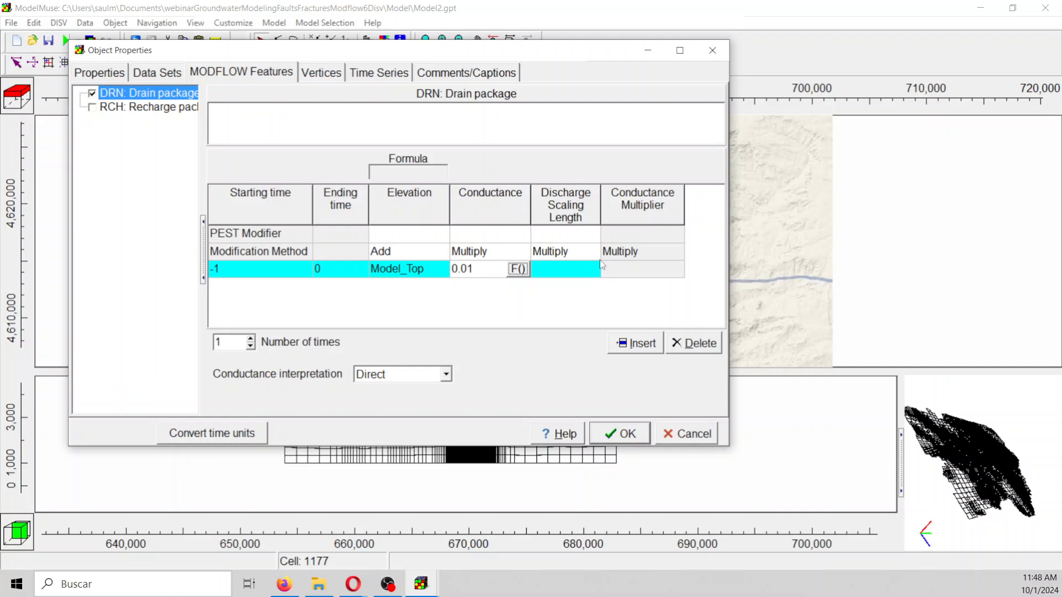
pyautogui.click(599, 264)
pyautogui.write('0')
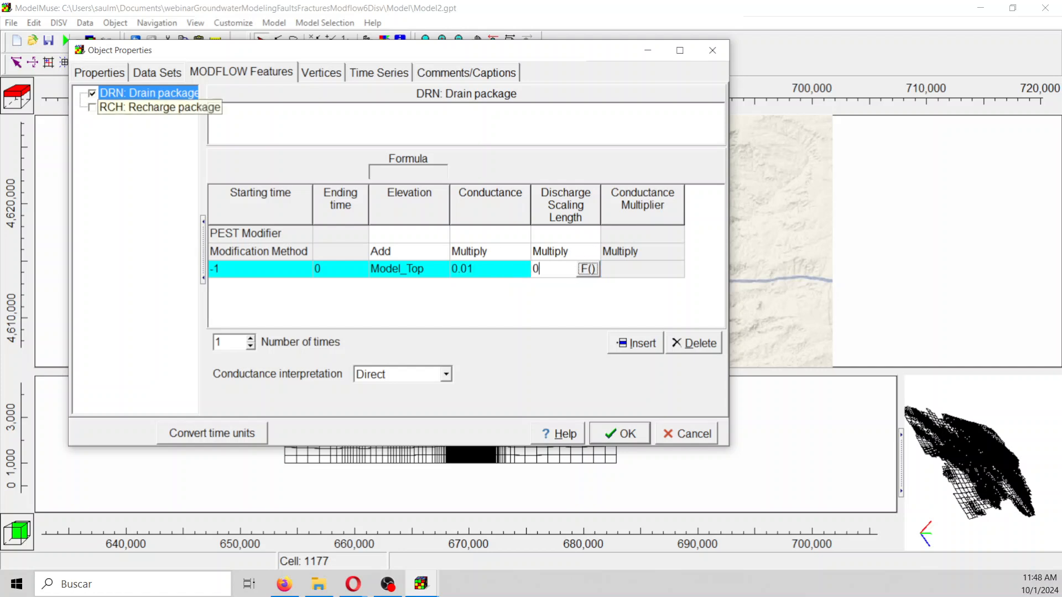
pyautogui.press('Return')
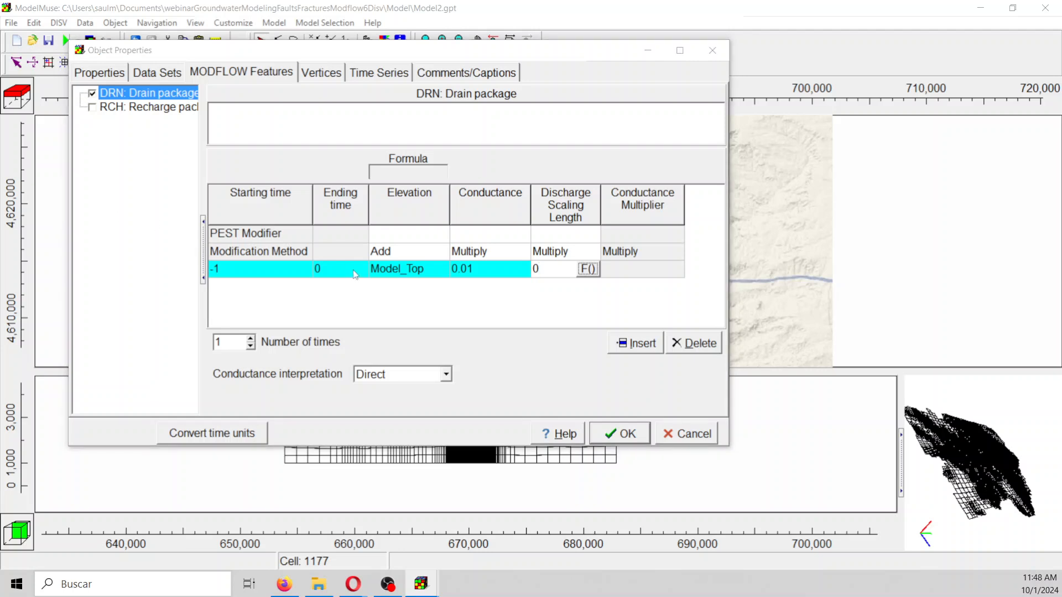
pyautogui.click(648, 269)
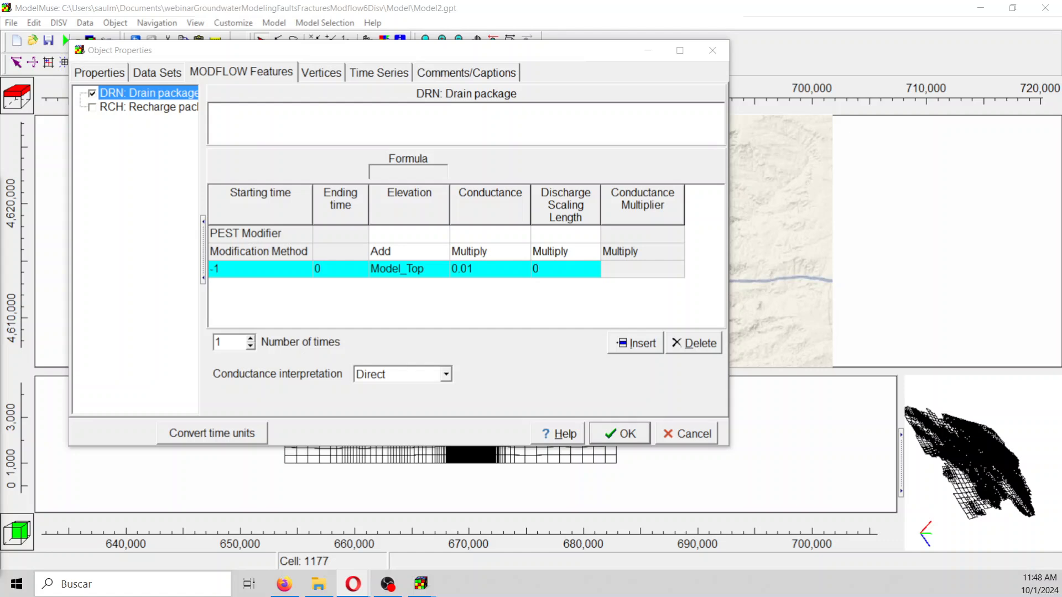
pyautogui.click(618, 434)
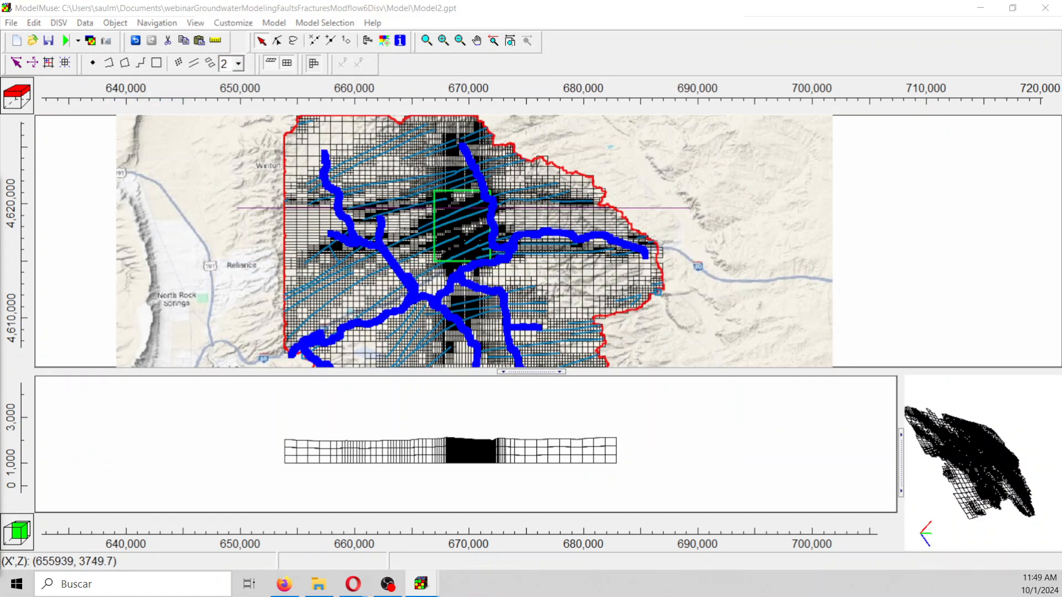
pyautogui.click(368, 42)
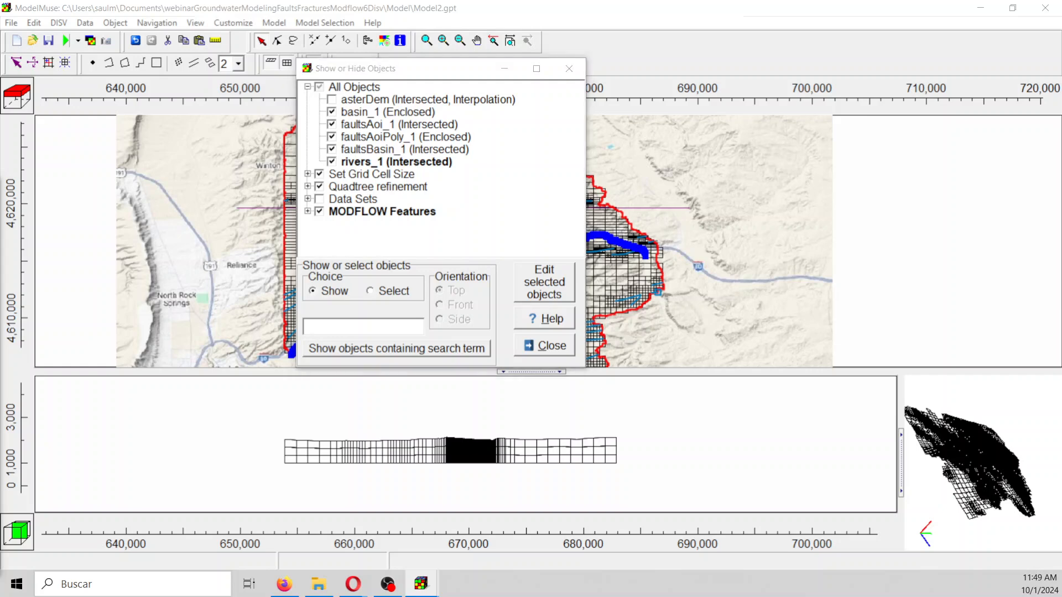
pyautogui.click(569, 69)
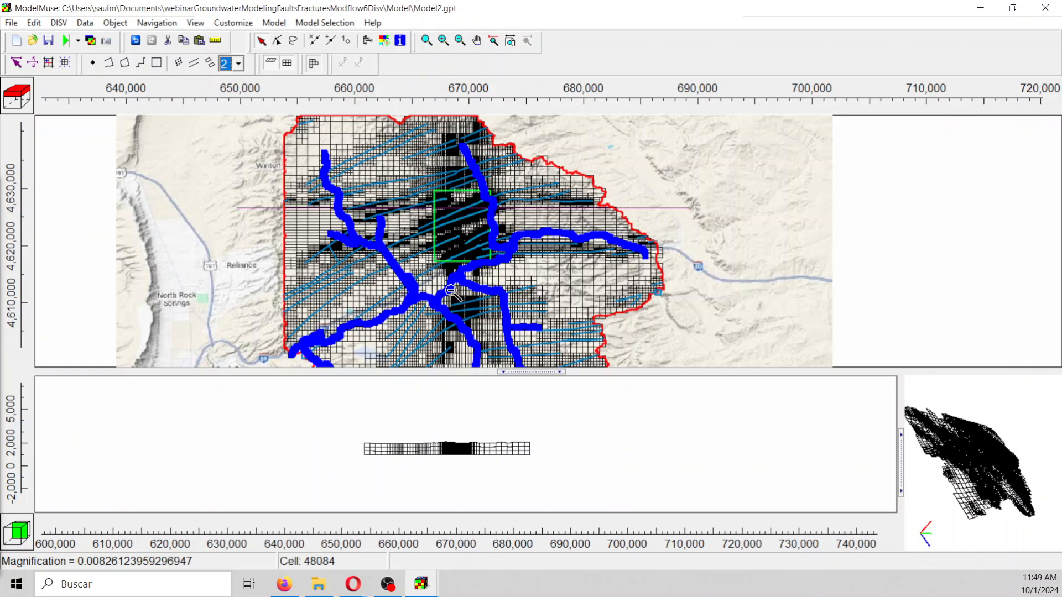
pyautogui.scroll(-1, 350, 91)
pyautogui.moveTo(530, 372); pyautogui.dragTo(529, 421)
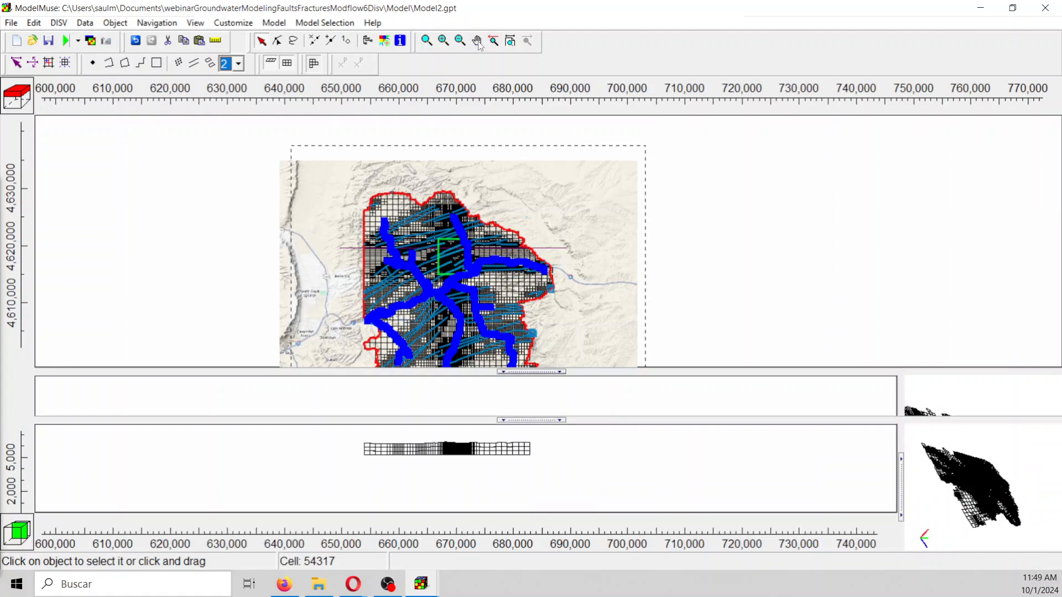
pyautogui.click(479, 42)
pyautogui.moveTo(535, 244); pyautogui.dragTo(527, 173)
pyautogui.moveTo(535, 254); pyautogui.dragTo(533, 150)
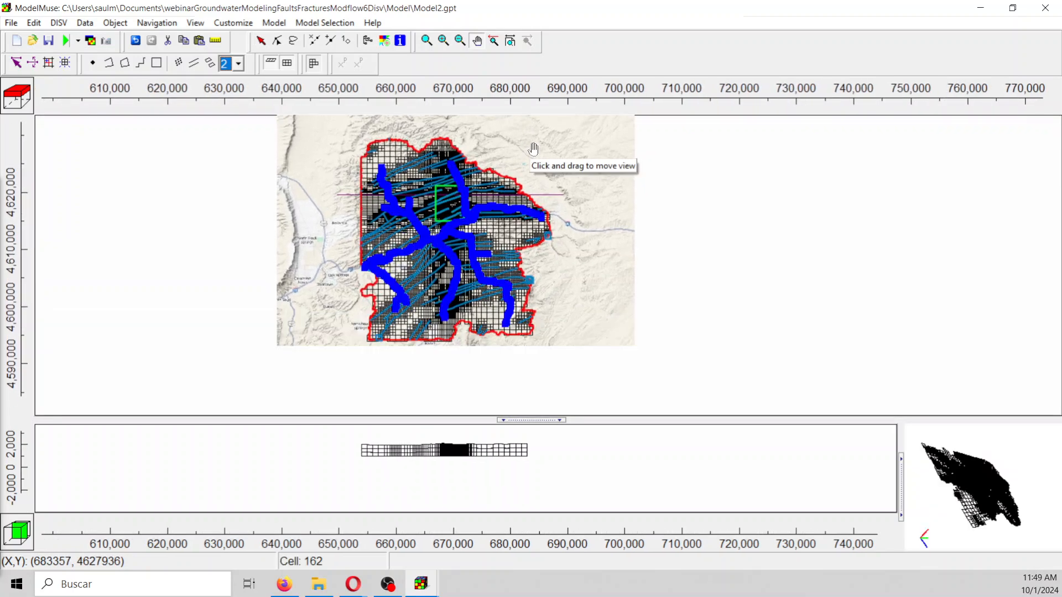
pyautogui.click(157, 65)
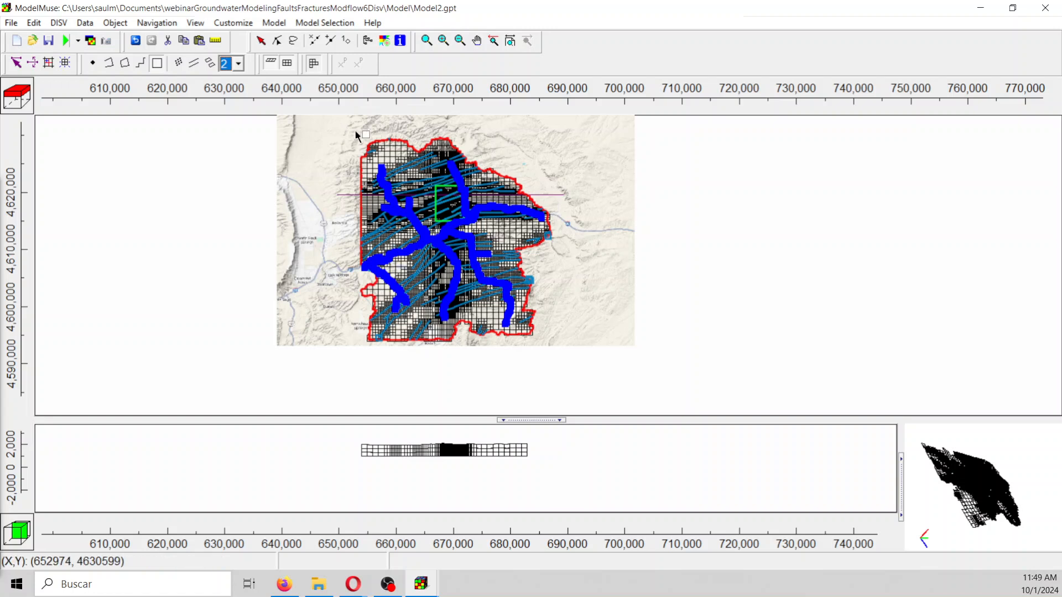
pyautogui.moveTo(353, 133)
pyautogui.mouseDown()
pyautogui.moveTo(475, 321)
pyautogui.moveTo(564, 356)
pyautogui.mouseUp()
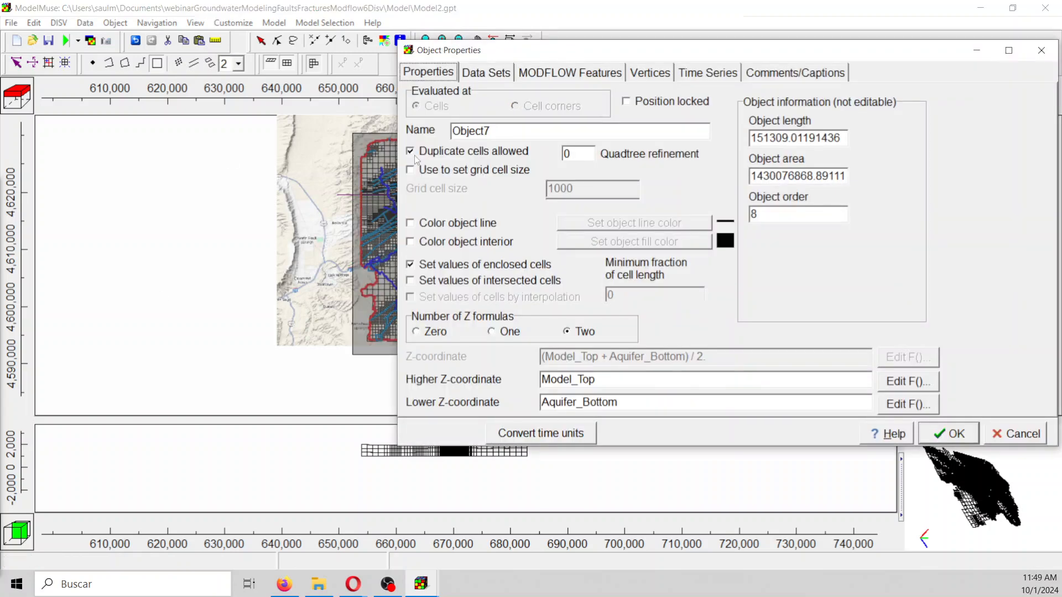
pyautogui.moveTo(502, 134); pyautogui.dragTo(324, 118)
pyautogui.write('Recharge')
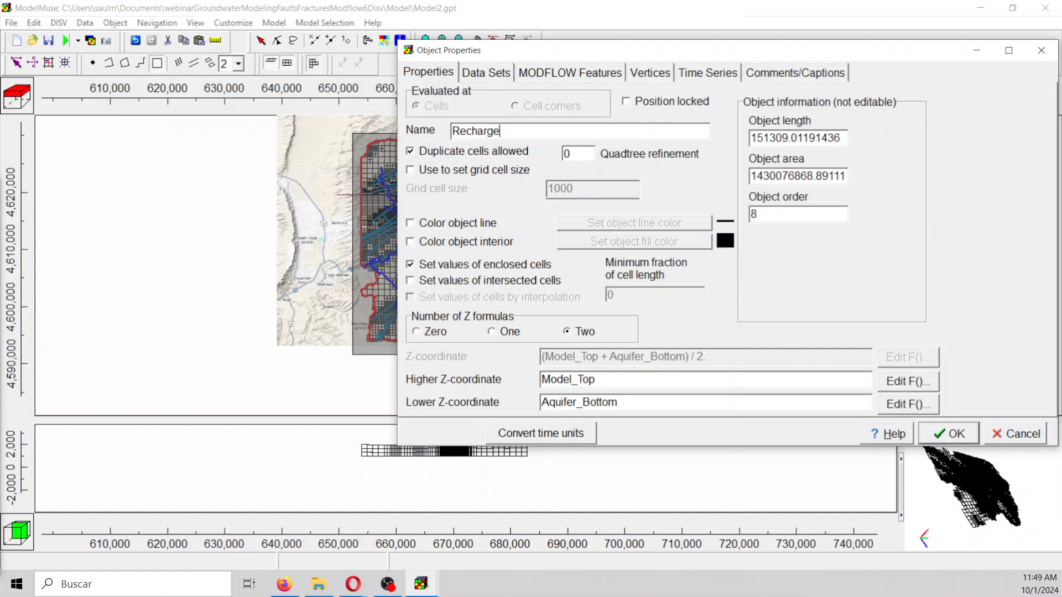
pyautogui.click(430, 224)
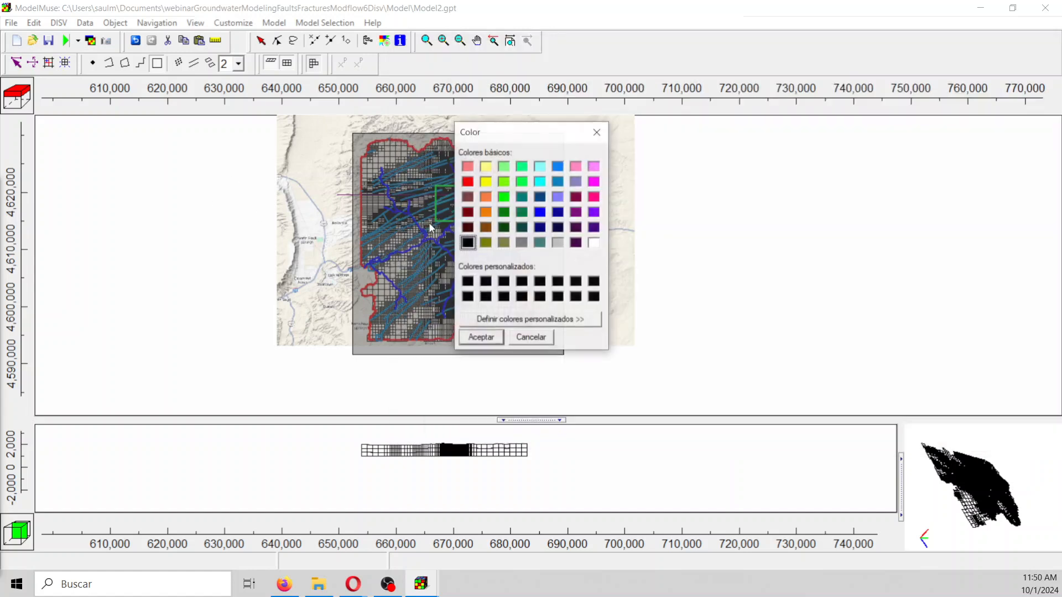
pyautogui.click(486, 197)
pyautogui.click(496, 338)
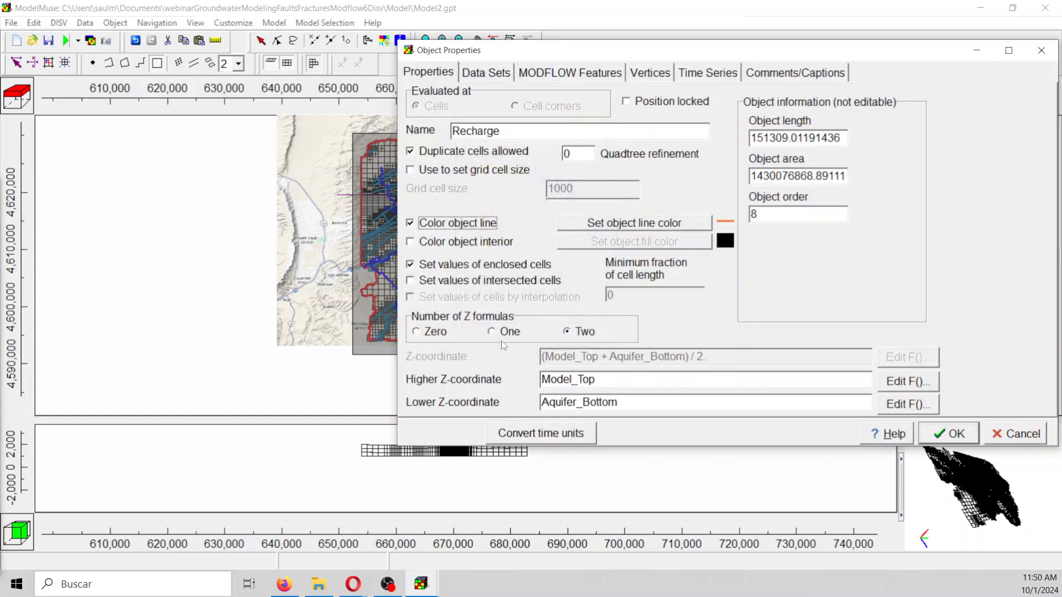
pyautogui.click(490, 331)
pyautogui.click(539, 312)
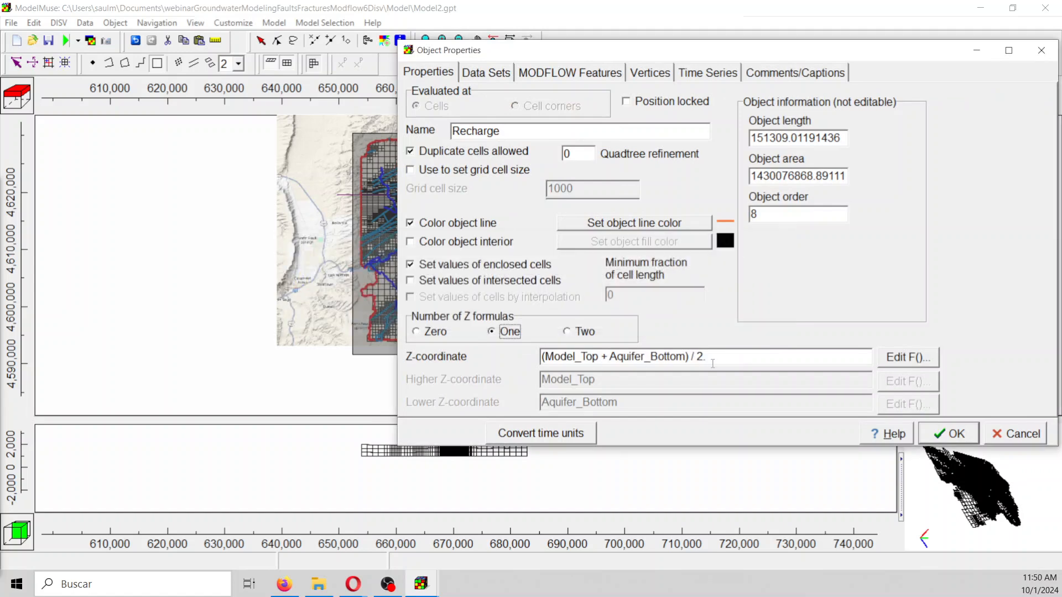
pyautogui.press('Tab')
pyautogui.write('Mo')
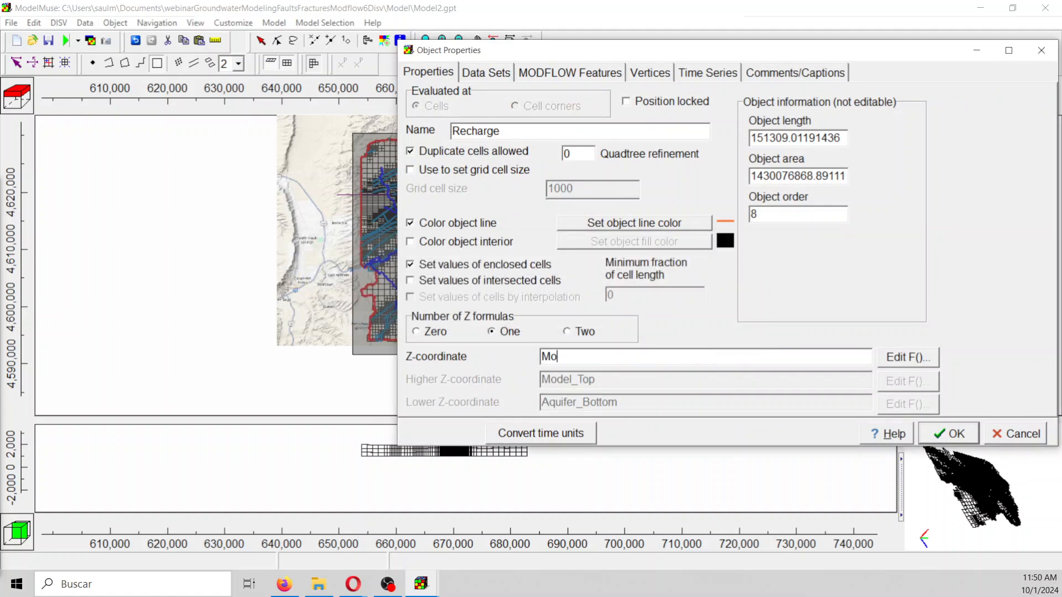
pyautogui.write('del_Top')
pyautogui.hotkey('alt', 'Tab')
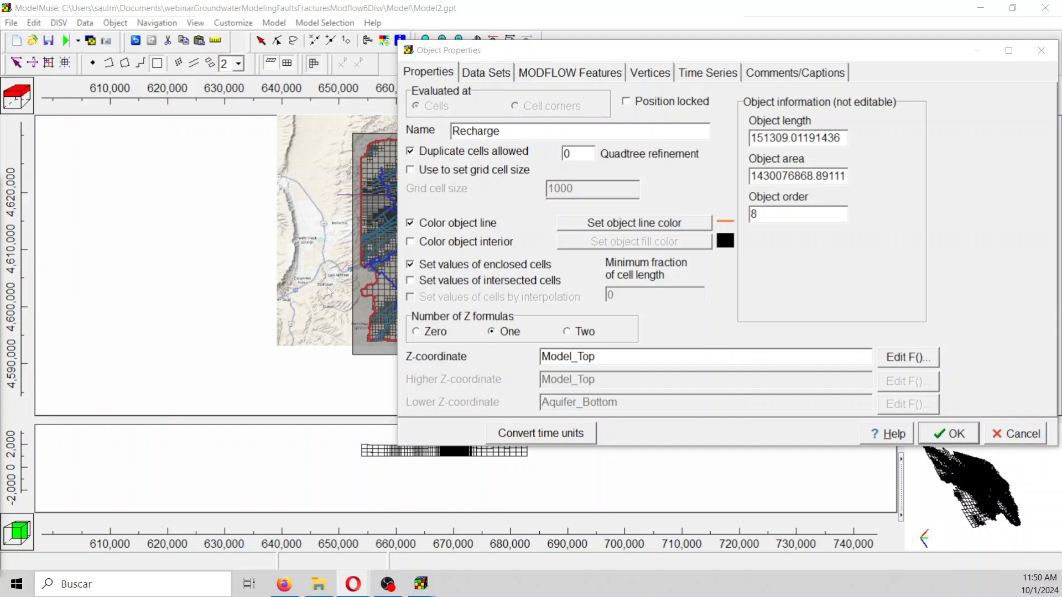
pyautogui.click(1040, 50)
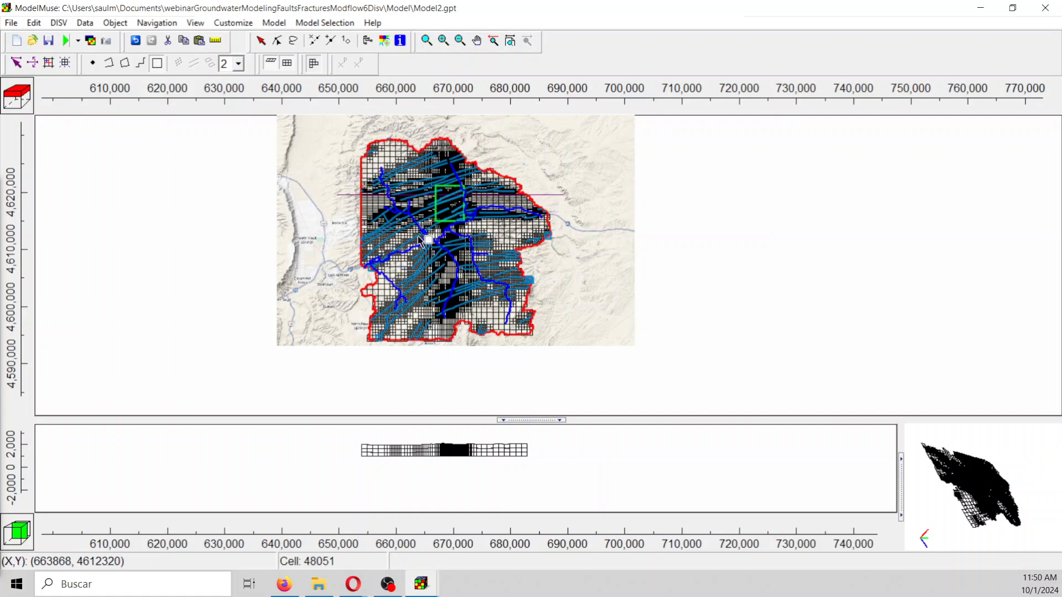
# Step: Select the imported river object and review its DRN drain package settings in the object properties
pyautogui.click(261, 40)
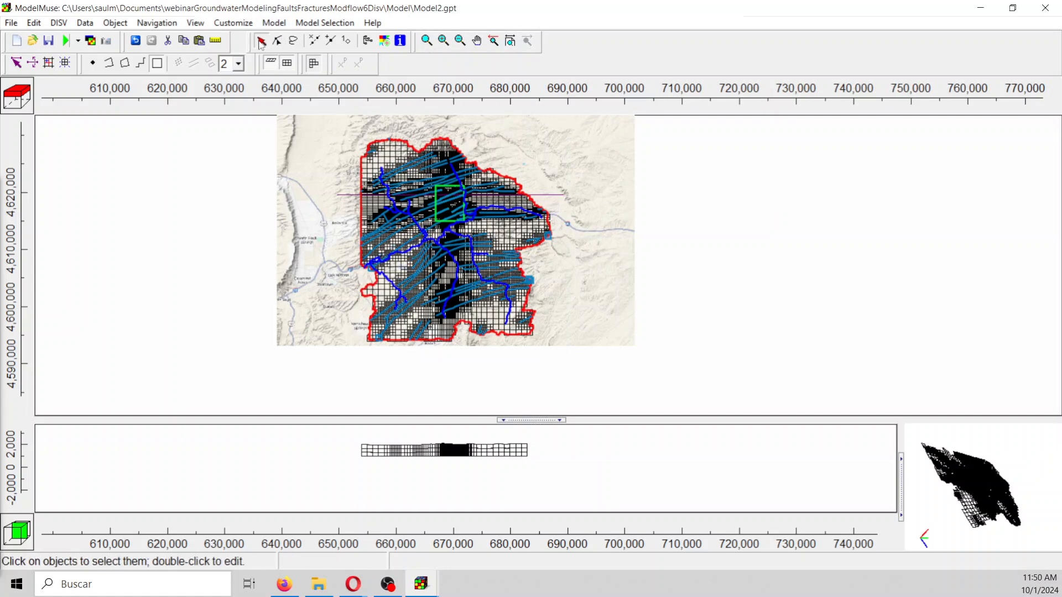
pyautogui.click(409, 254)
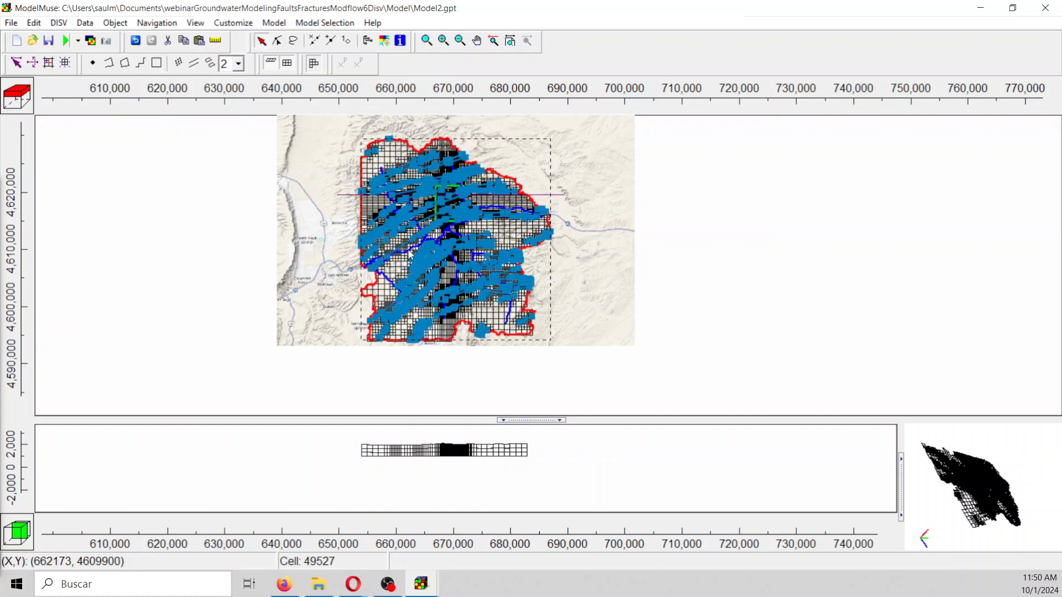
pyautogui.click(390, 283)
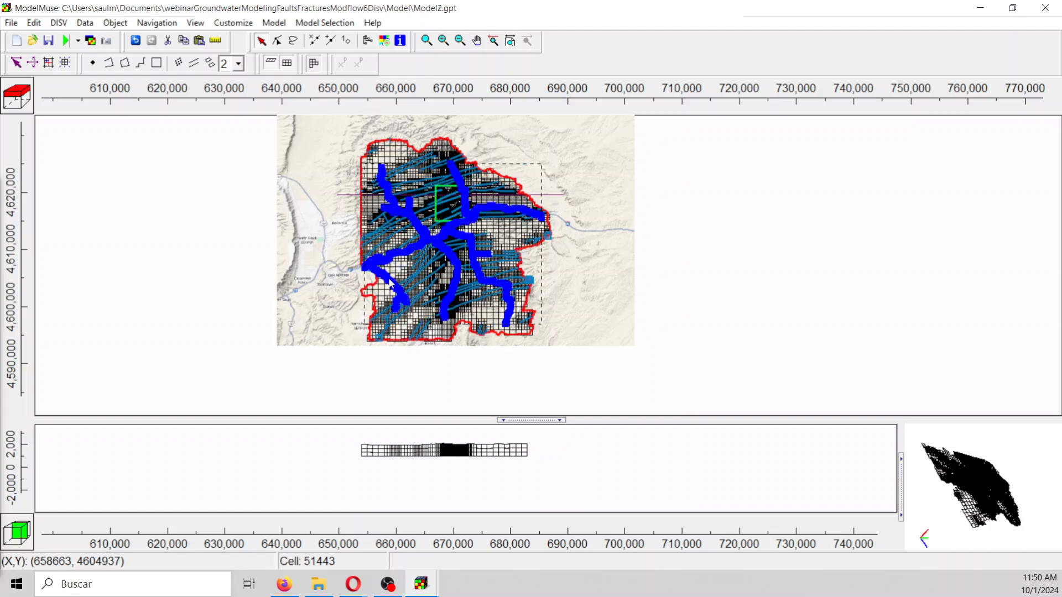
pyautogui.doubleClick(390, 283)
pyautogui.click(588, 76)
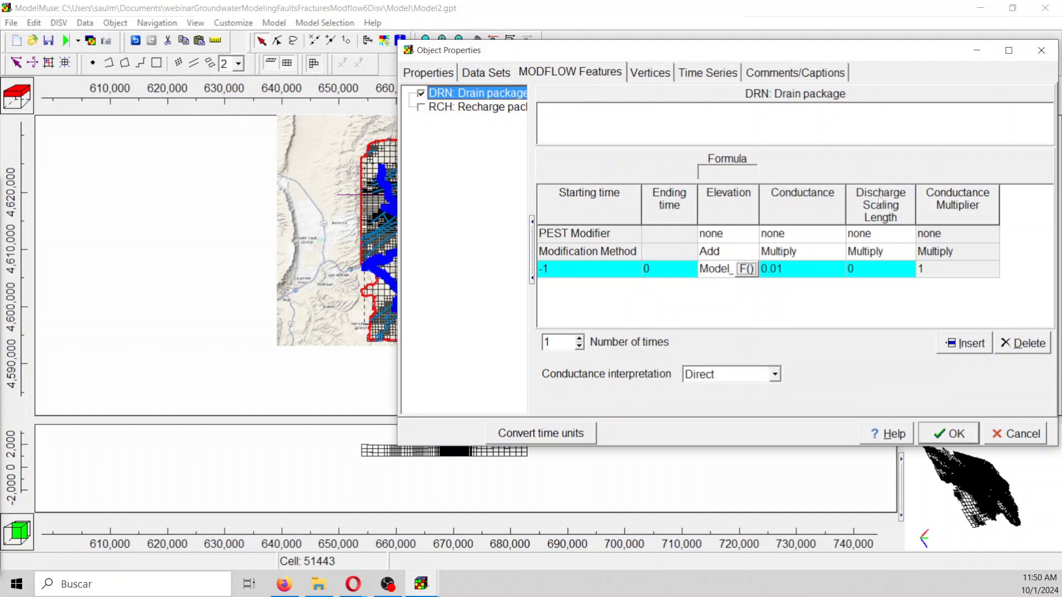
pyautogui.click(874, 269)
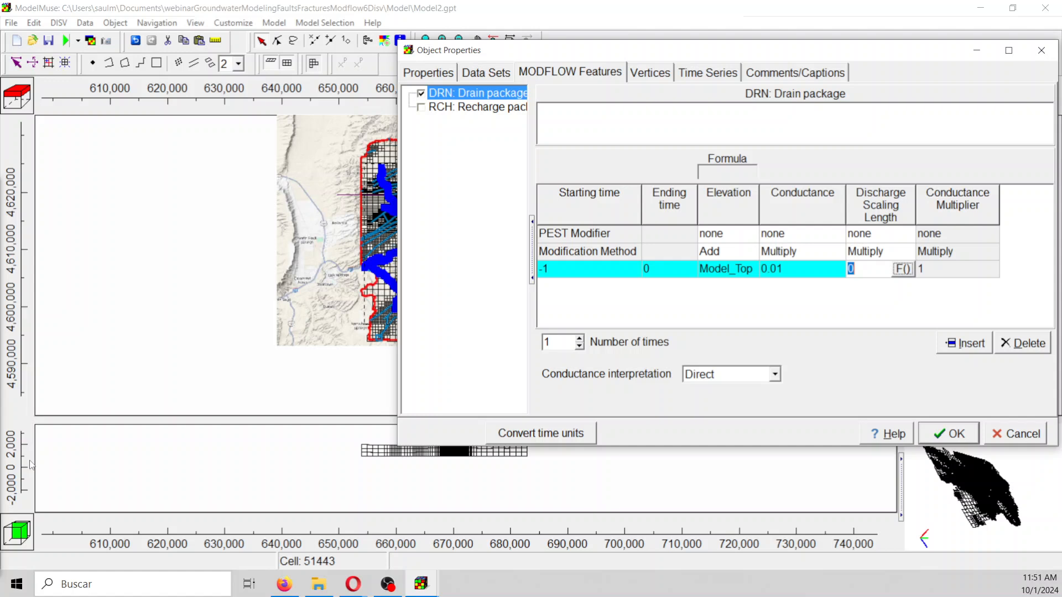
pyautogui.hotkey('alt', 'Tab')
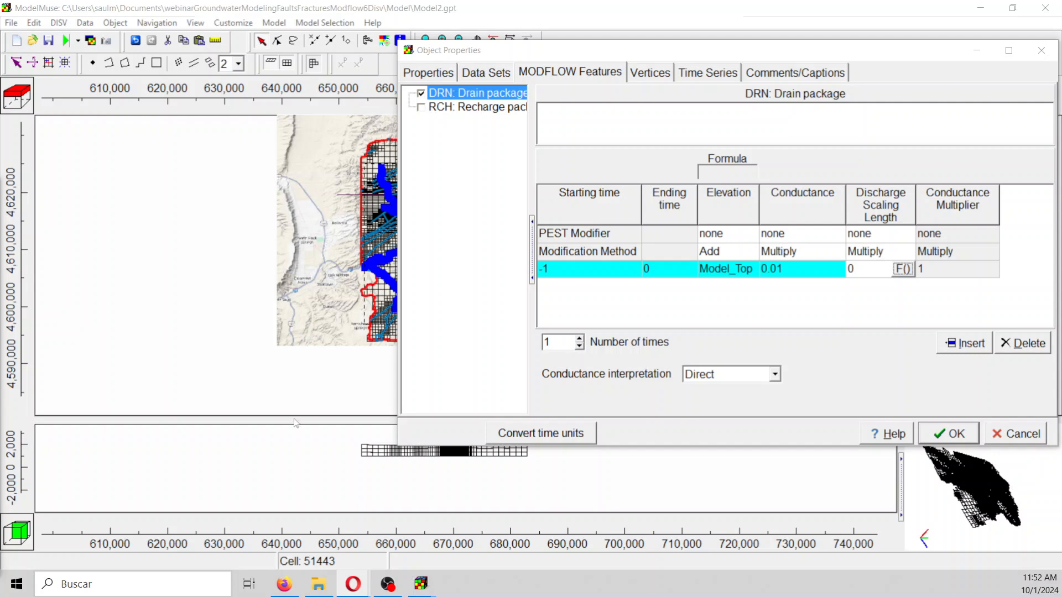
pyautogui.click(947, 433)
# Step: Draw a rectangle object enclosing the whole basin in the top view and name it Recharge
pyautogui.click(157, 63)
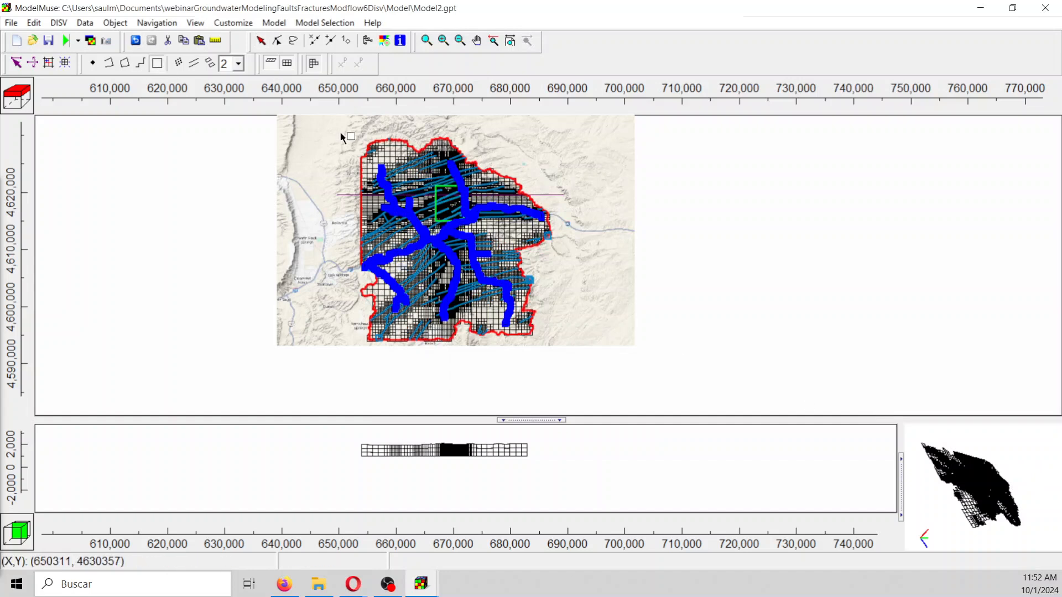
pyautogui.click(555, 352)
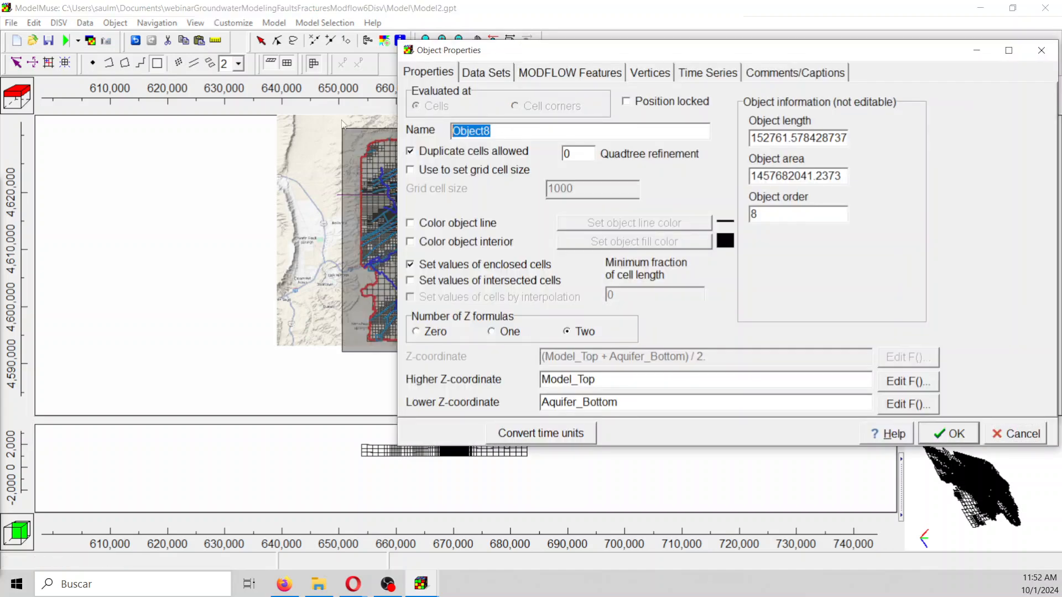
pyautogui.write('Recharge')
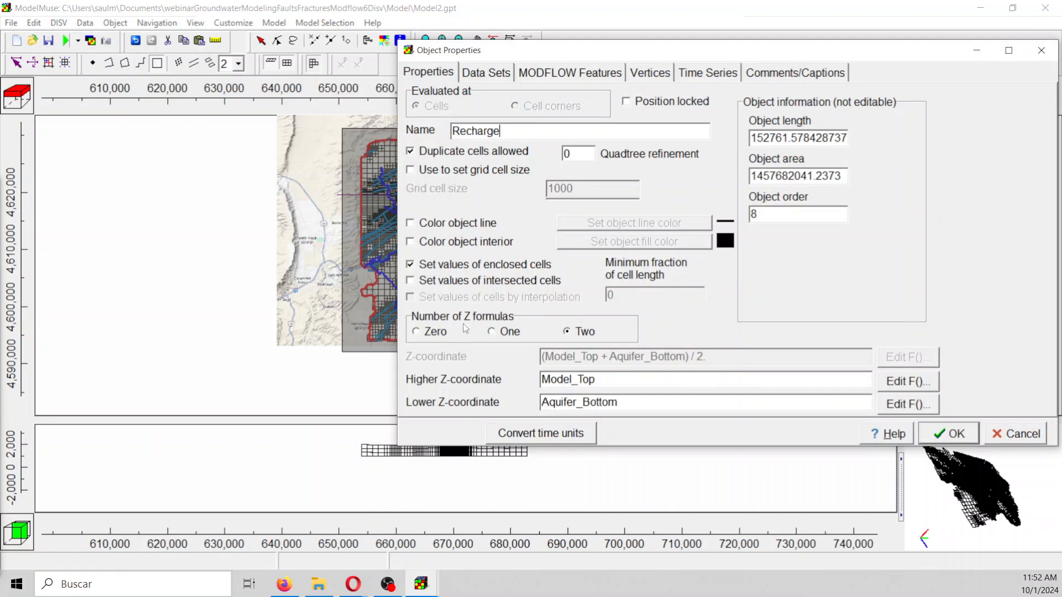
# Step: Give the Recharge object one Z formula set to Model_Top and a green line color
pyautogui.click(489, 332)
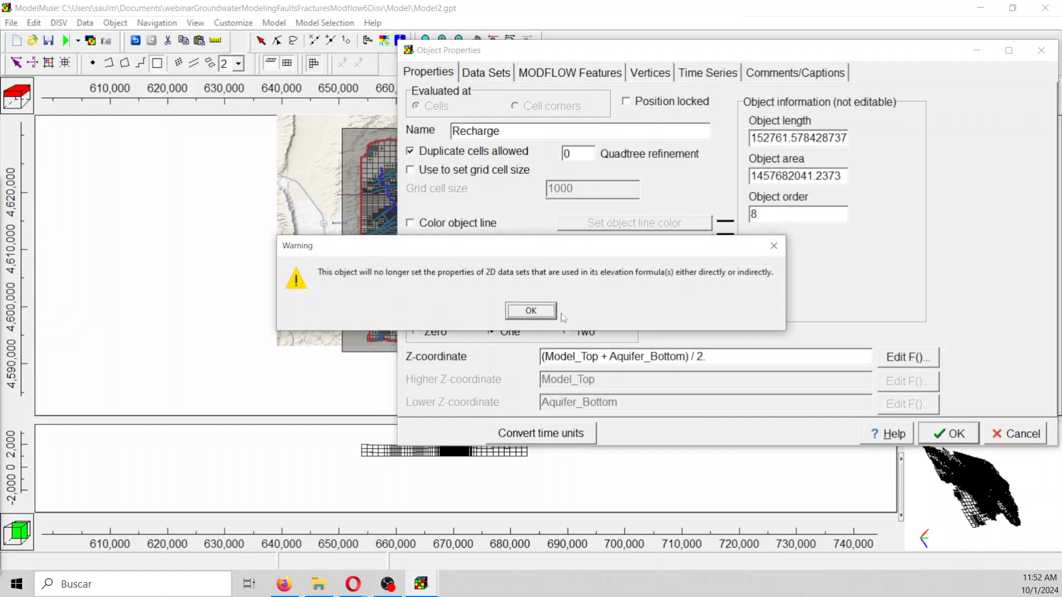
pyautogui.click(525, 313)
pyautogui.moveTo(707, 357); pyautogui.dragTo(495, 355)
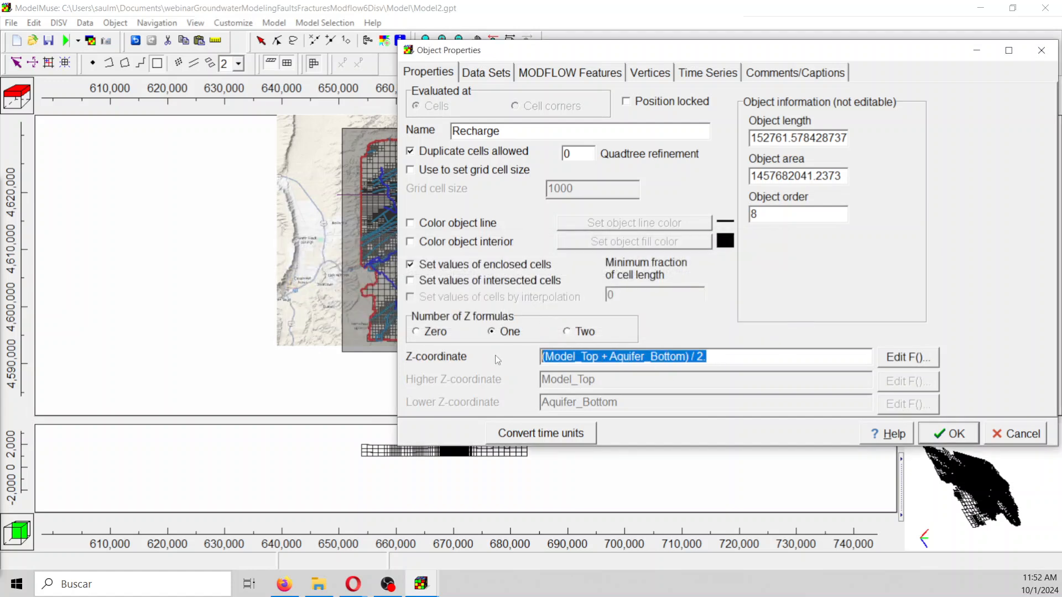
pyautogui.write('Model_Top')
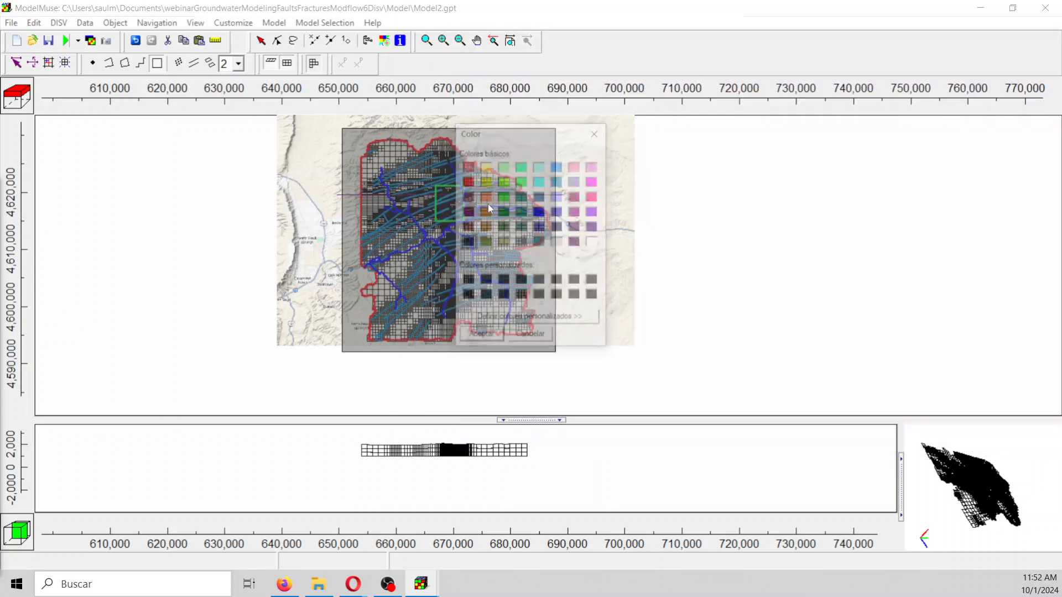
pyautogui.click(504, 197)
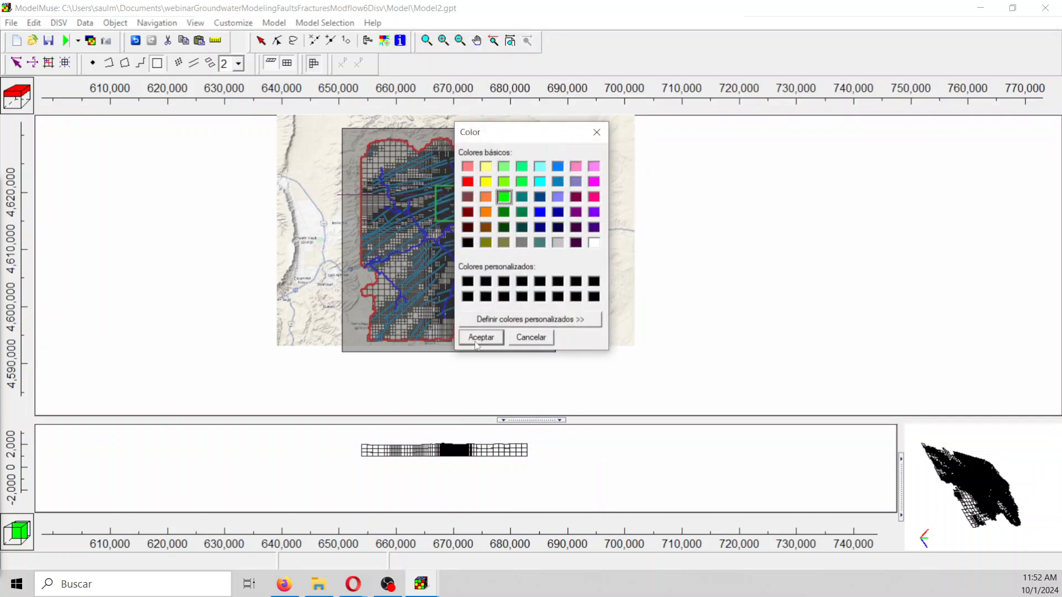
pyautogui.click(476, 338)
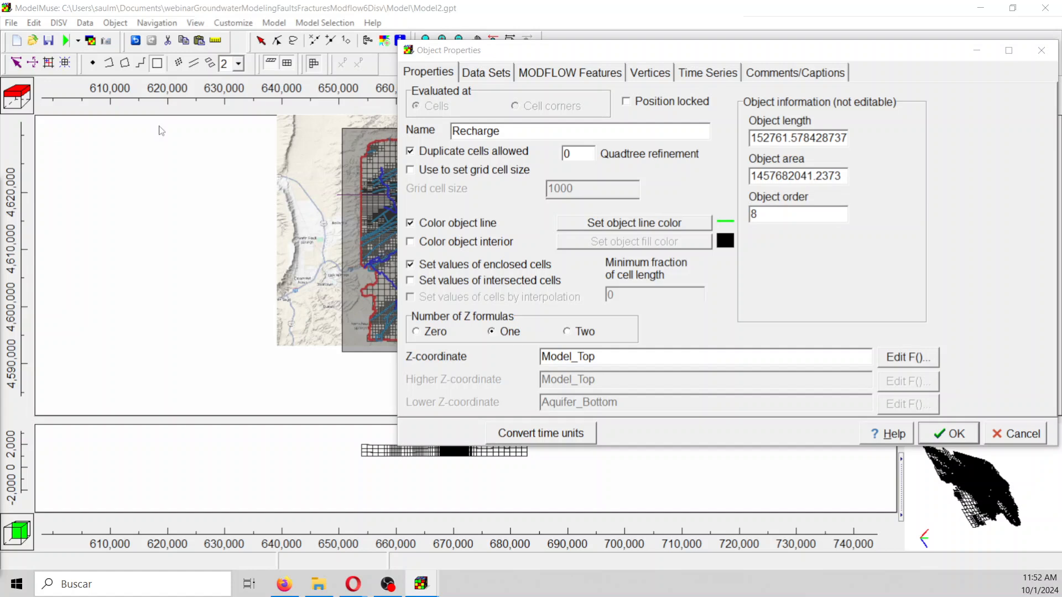
# Step: Enable the RCH recharge package for the Recharge object with one period starting at -1 and ending at 0
pyautogui.click(569, 73)
pyautogui.click(422, 107)
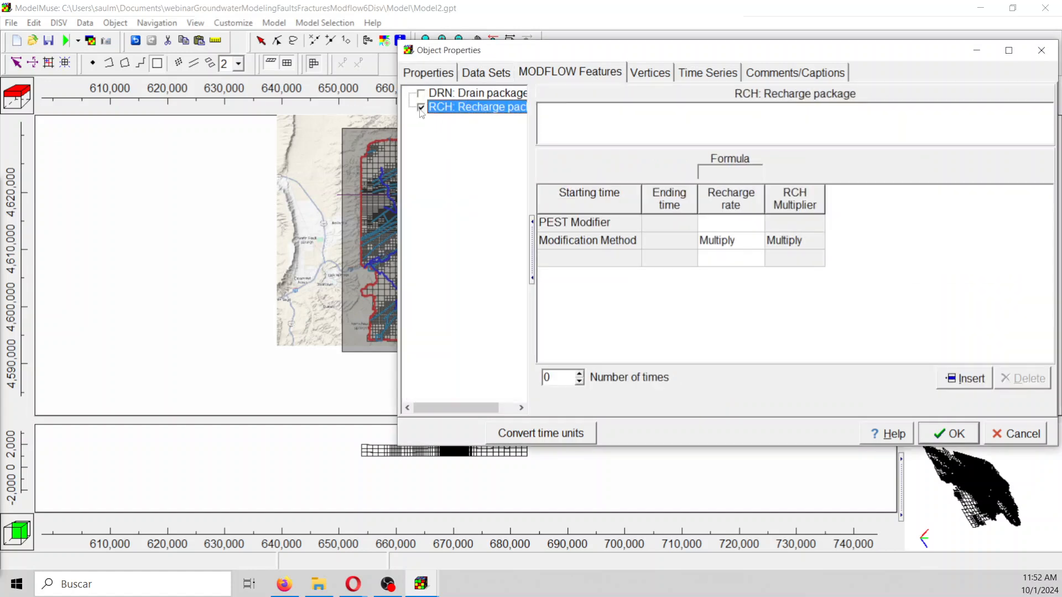
pyautogui.click(624, 259)
pyautogui.click(634, 258)
pyautogui.click(626, 274)
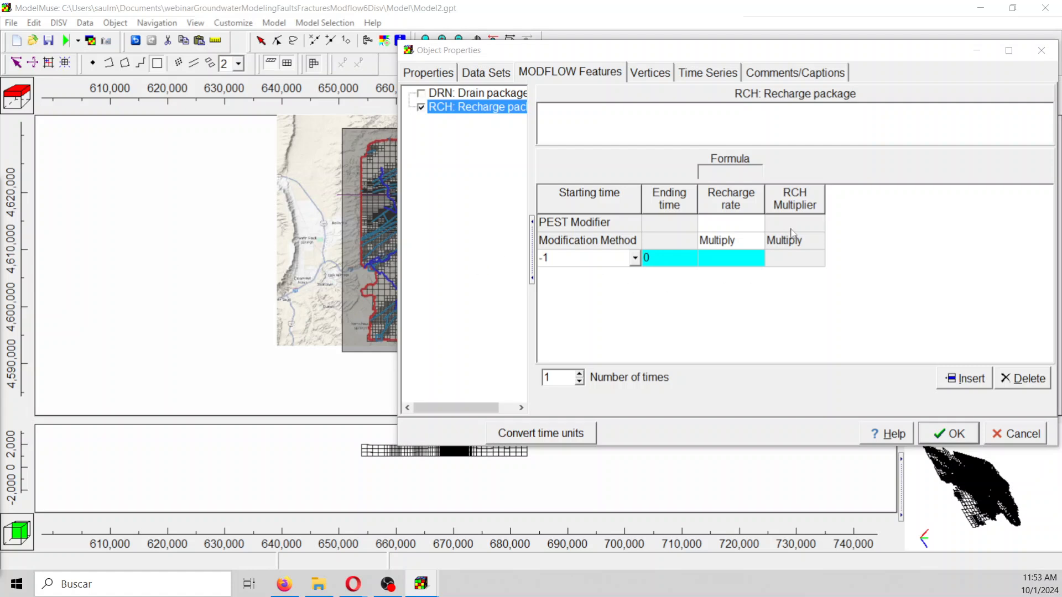
# Step: Set the recharge rate to 8.7E-9, accept the object properties, and save the model file
pyautogui.click(764, 204)
pyautogui.moveTo(840, 198); pyautogui.dragTo(842, 198)
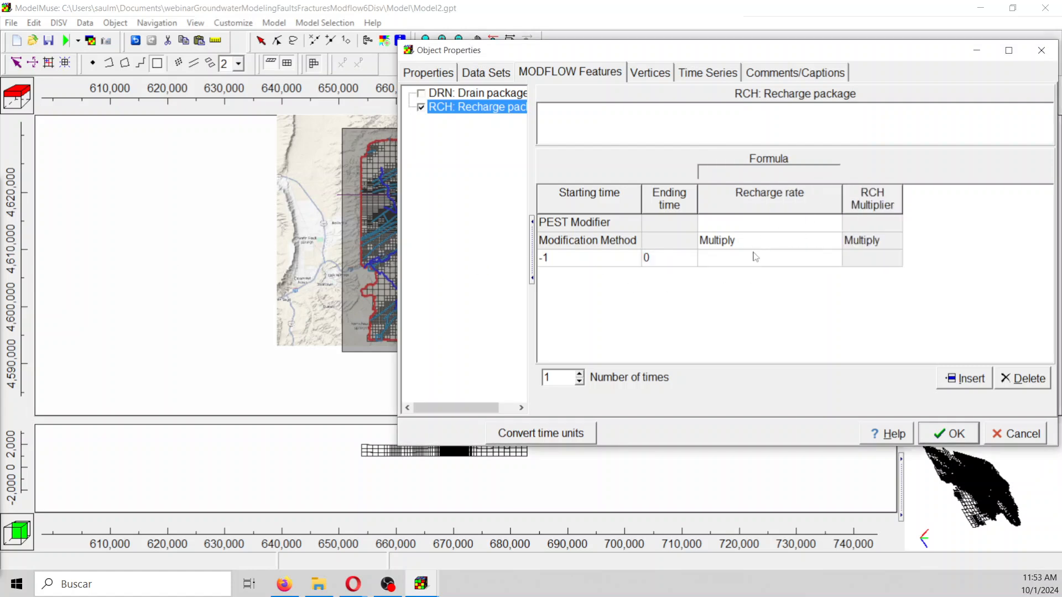
pyautogui.click(755, 260)
pyautogui.click(755, 259)
pyautogui.write('8.7E-9')
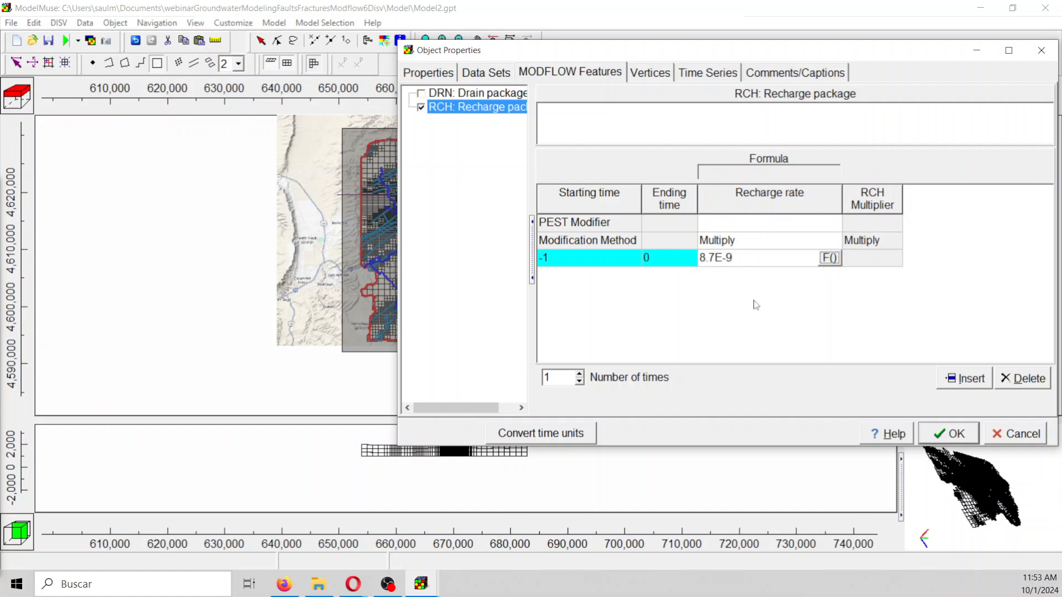
pyautogui.click(805, 314)
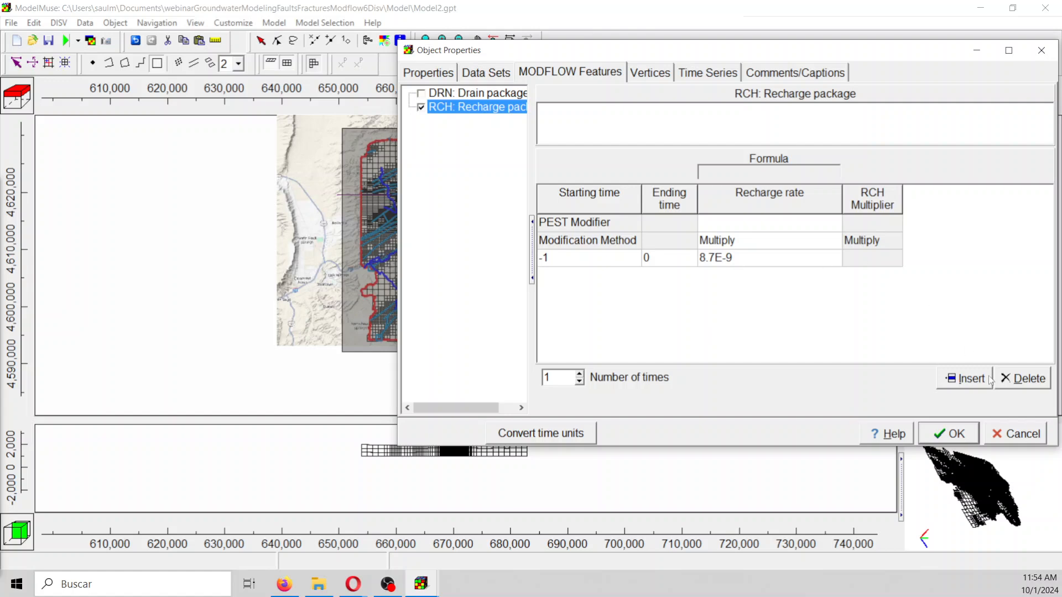
pyautogui.click(947, 435)
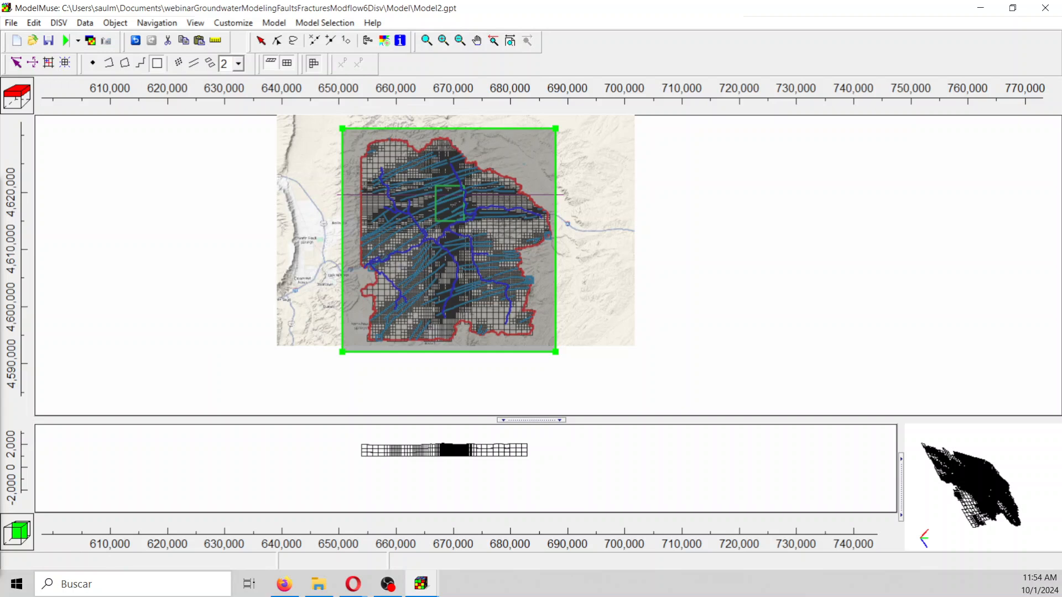
pyautogui.click(50, 44)
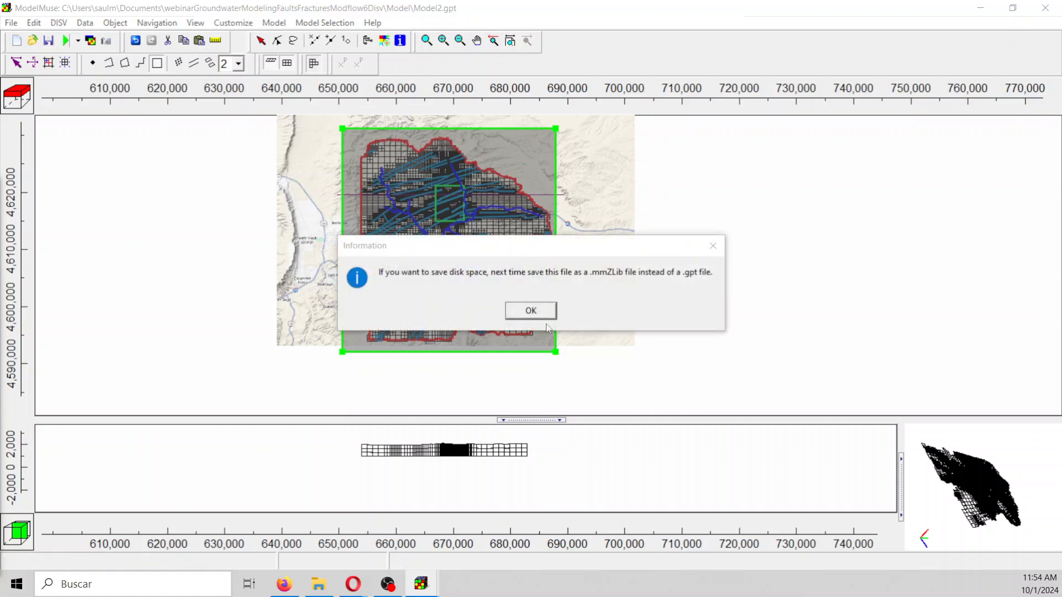
pyautogui.click(538, 313)
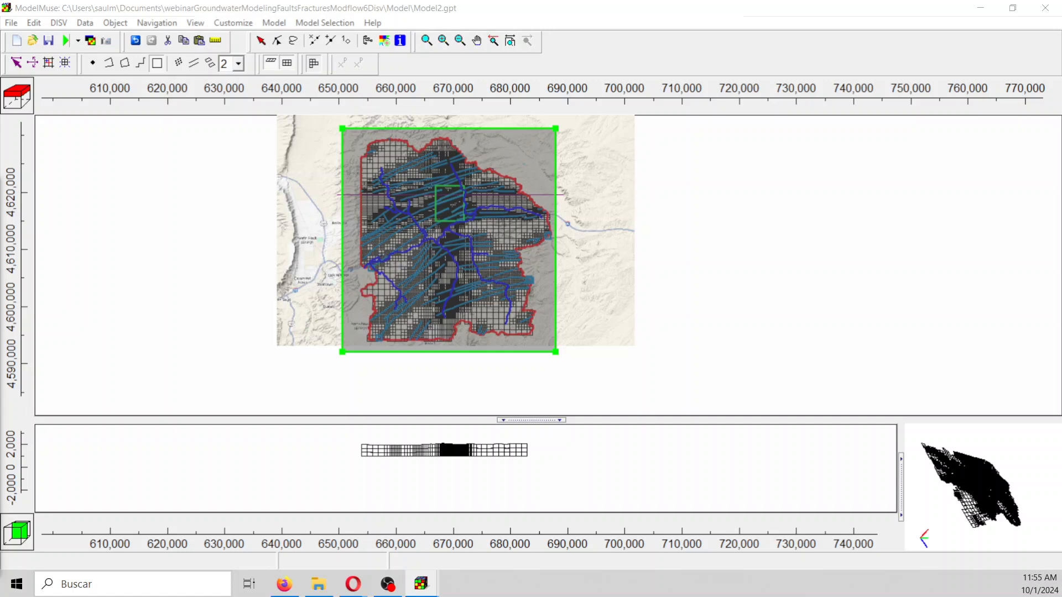
pyautogui.click(12, 24)
pyautogui.moveTo(58, 102)
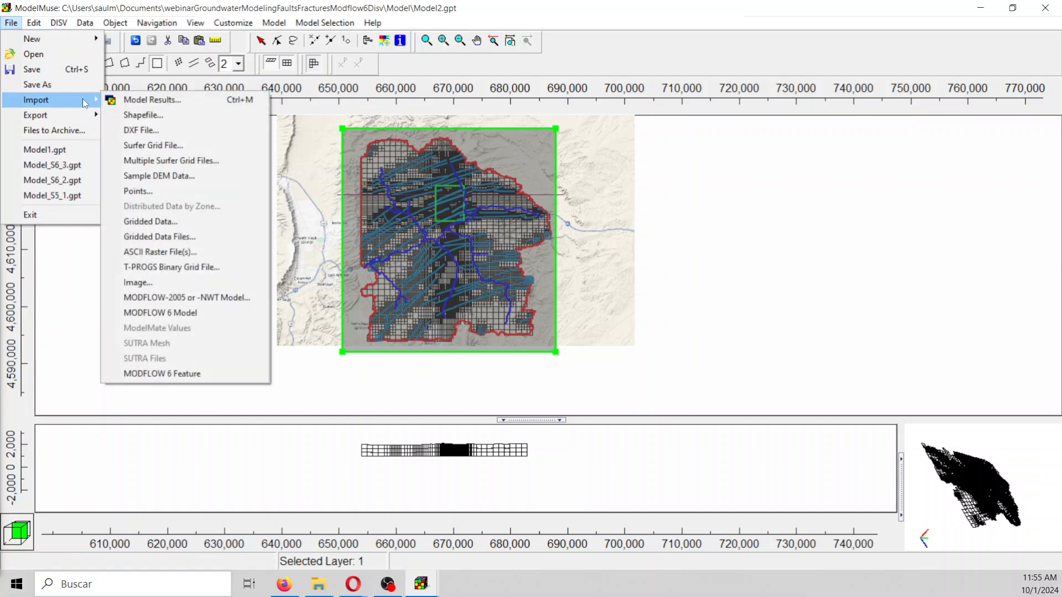
pyautogui.click(217, 126)
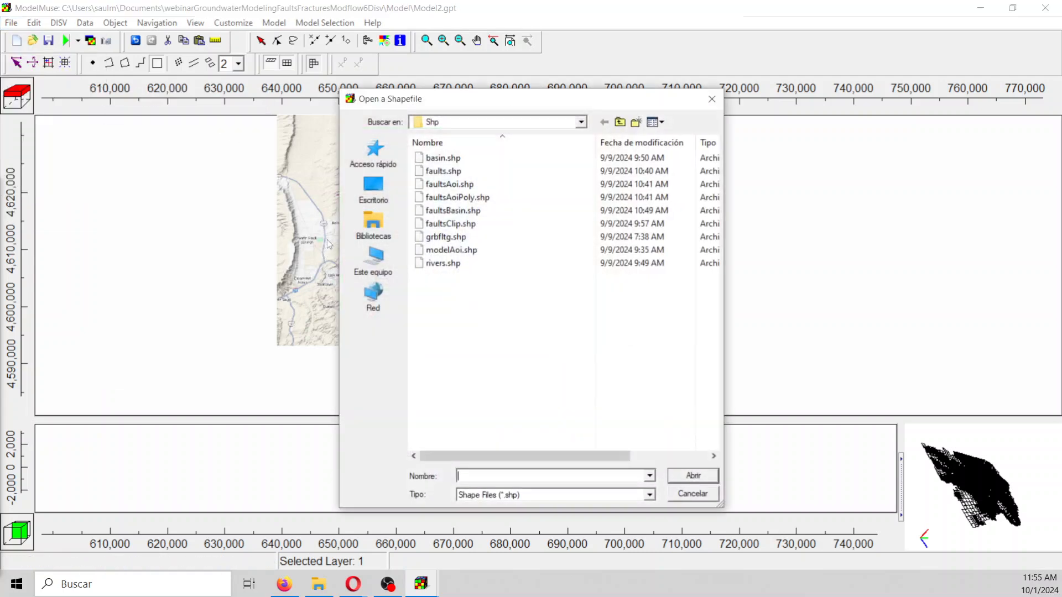
pyautogui.doubleClick(477, 211)
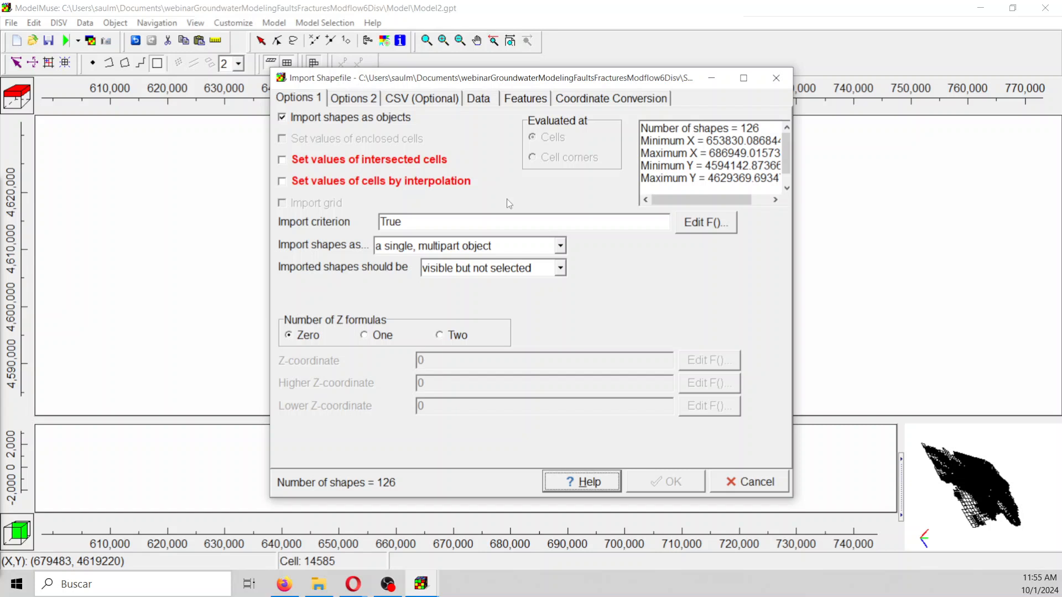
pyautogui.click(371, 160)
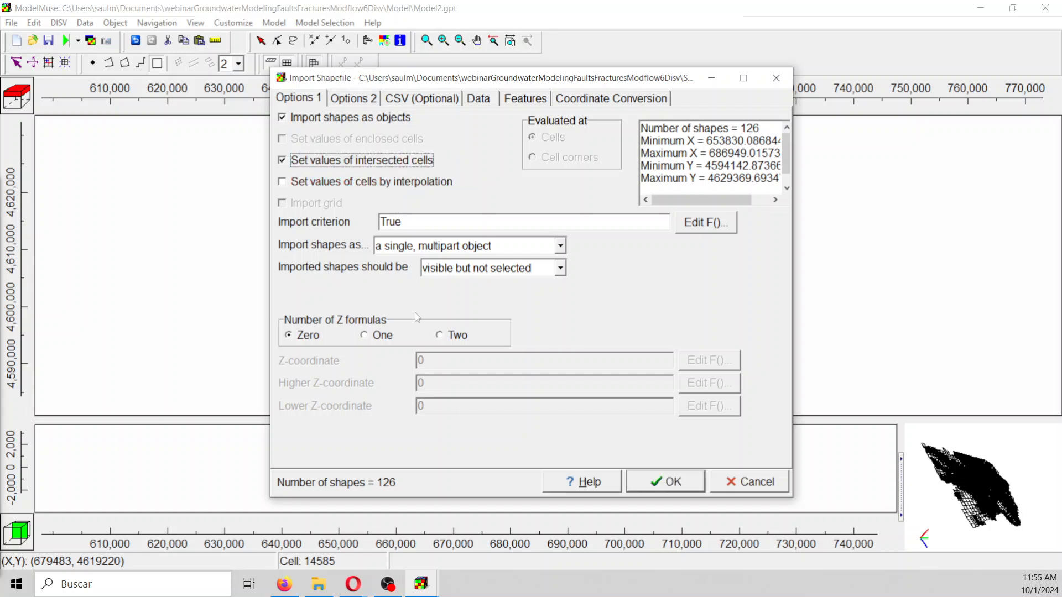
pyautogui.click(438, 336)
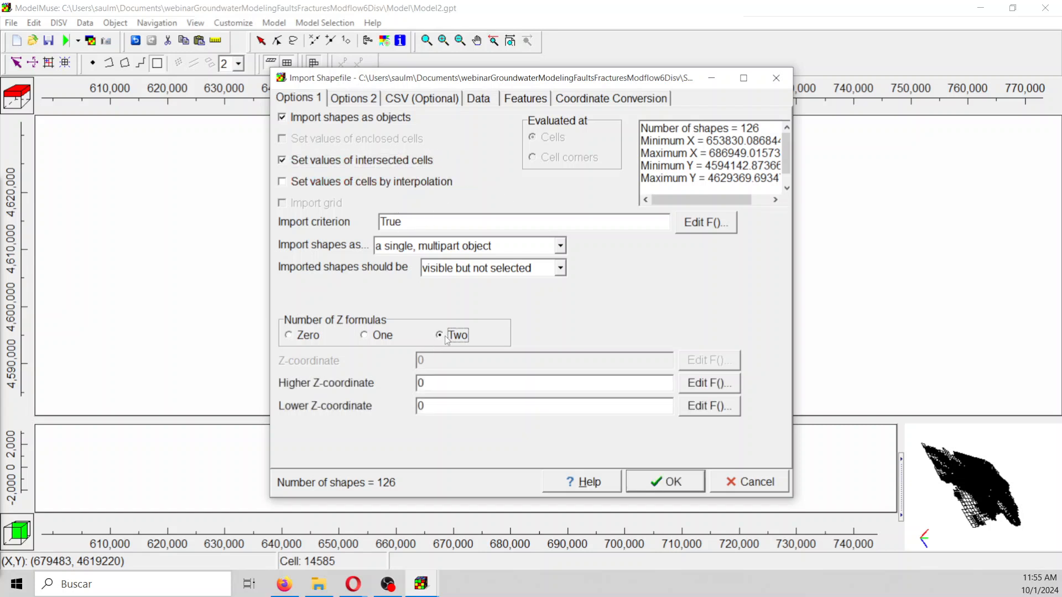
pyautogui.click(722, 384)
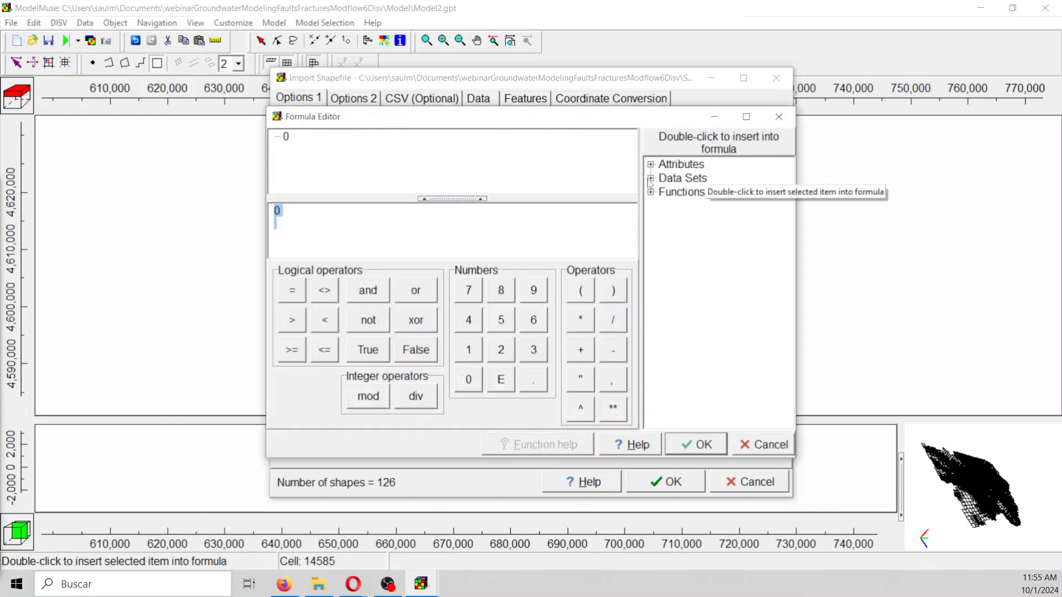
pyautogui.click(651, 165)
pyautogui.click(651, 164)
pyautogui.click(650, 178)
pyautogui.click(664, 192)
pyautogui.click(676, 205)
pyautogui.doubleClick(724, 220)
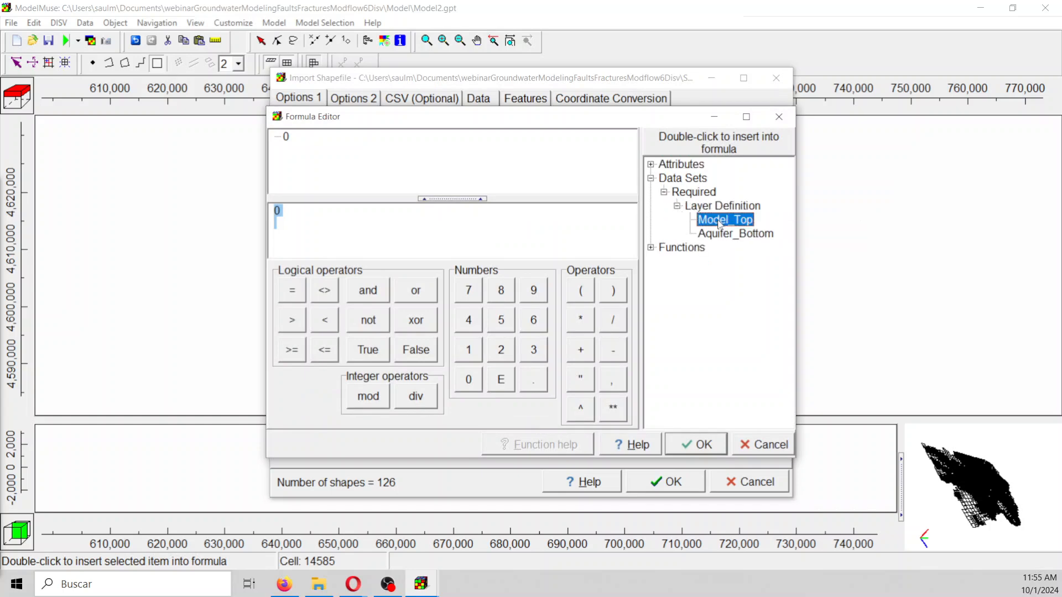
pyautogui.click(695, 445)
pyautogui.click(691, 407)
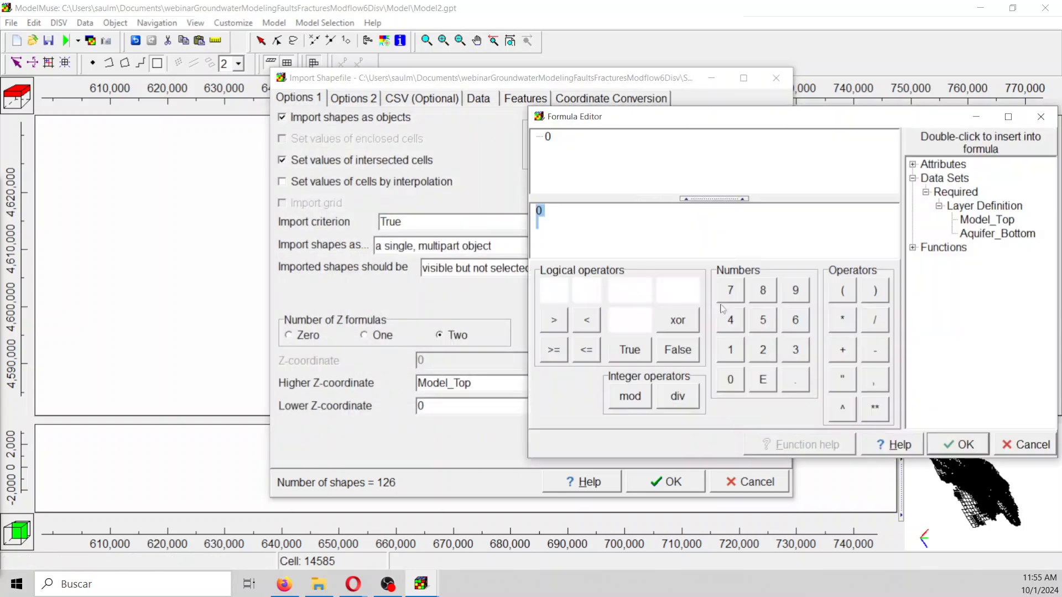
pyautogui.doubleClick(989, 233)
pyautogui.click(957, 444)
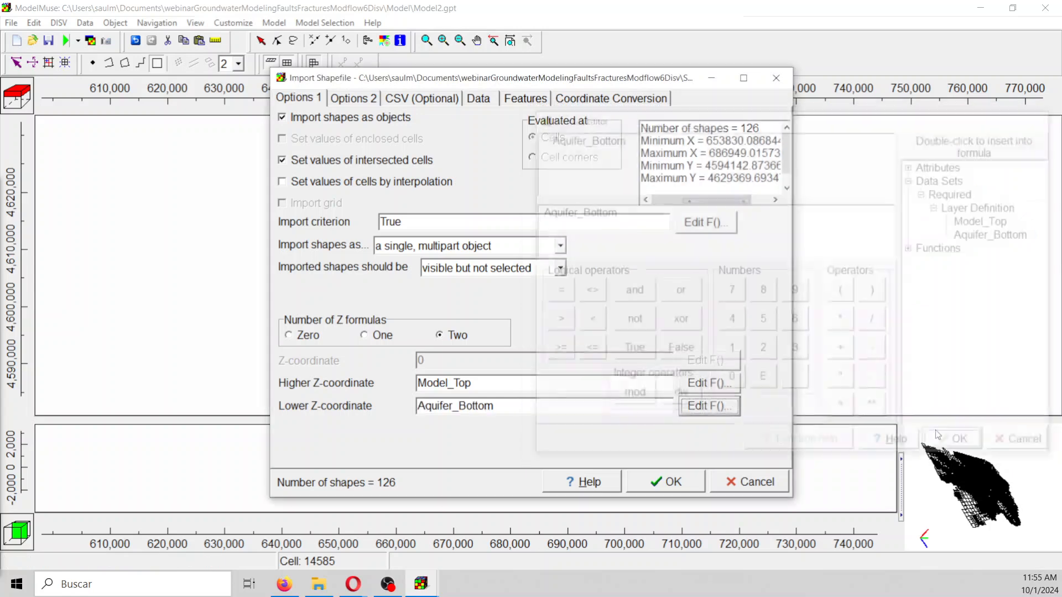
pyautogui.click(354, 103)
pyautogui.click(429, 100)
pyautogui.click(475, 102)
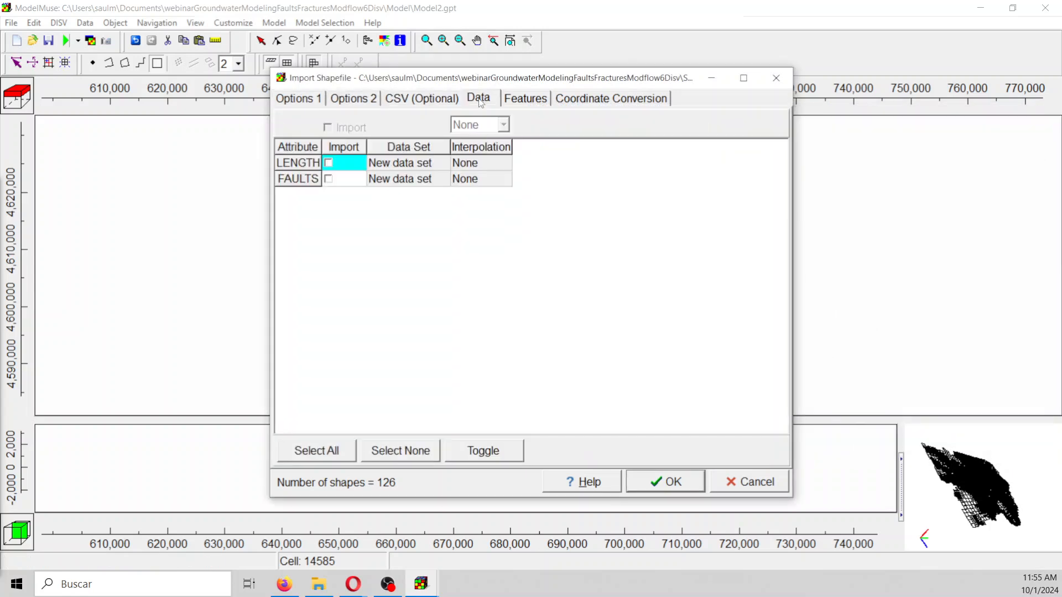
pyautogui.click(302, 100)
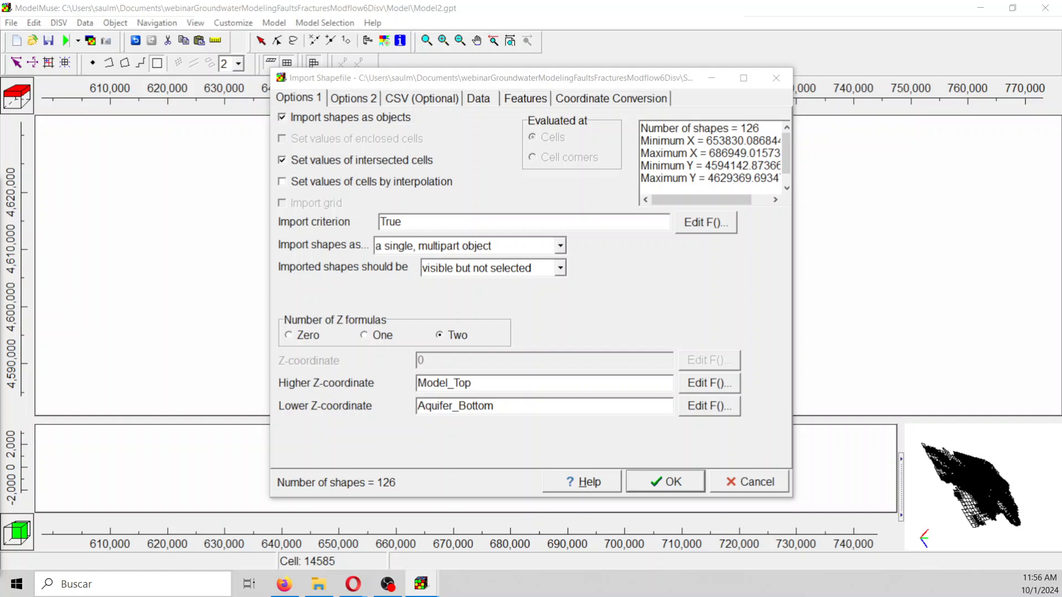
pyautogui.click(776, 78)
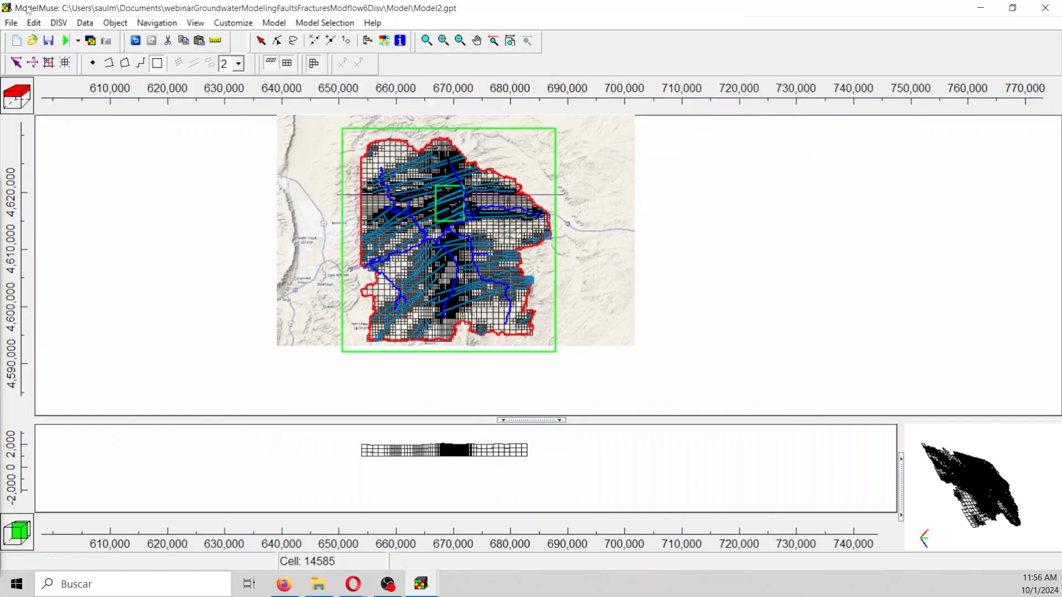
pyautogui.click(11, 23)
pyautogui.moveTo(49, 99)
pyautogui.click(149, 112)
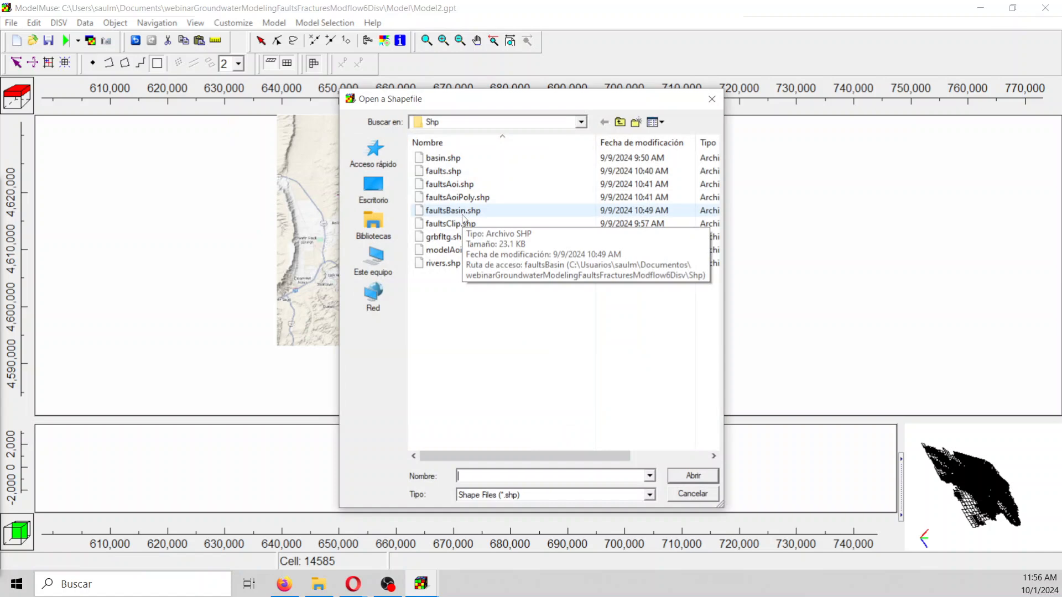
pyautogui.doubleClick(463, 214)
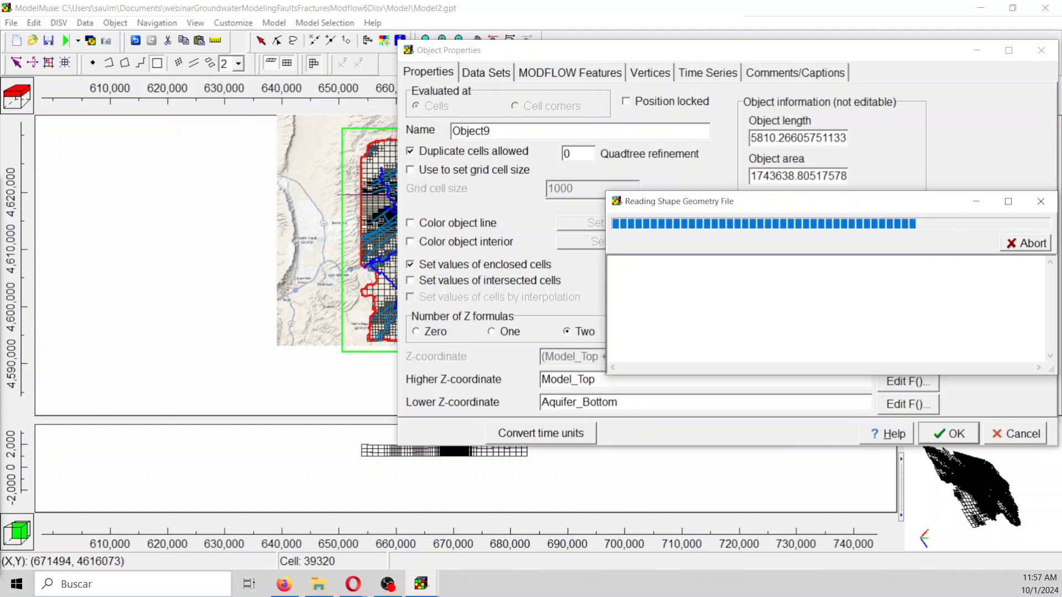
pyautogui.click(421, 583)
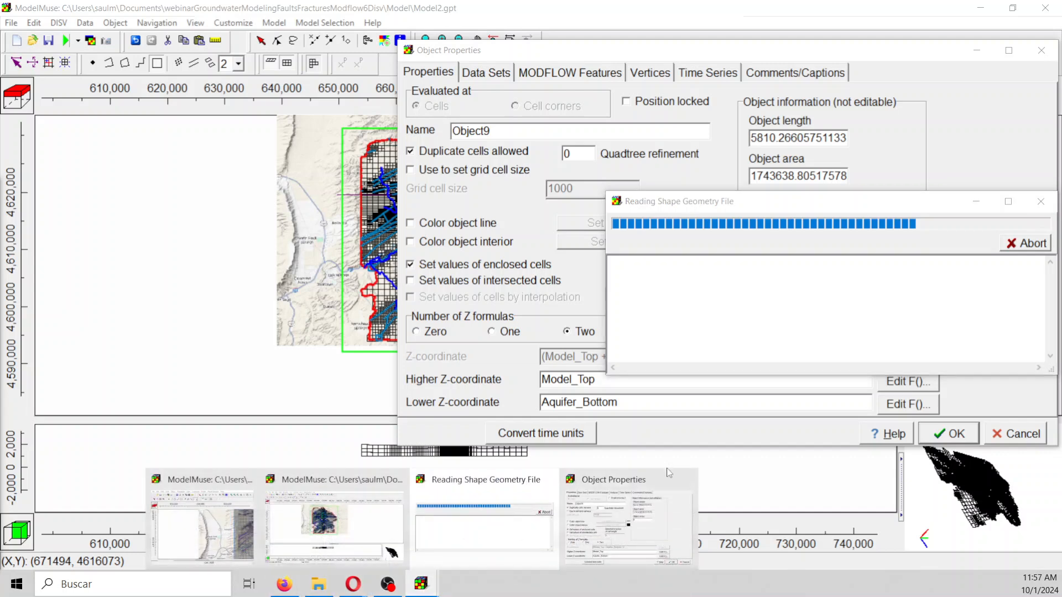
pyautogui.click(668, 485)
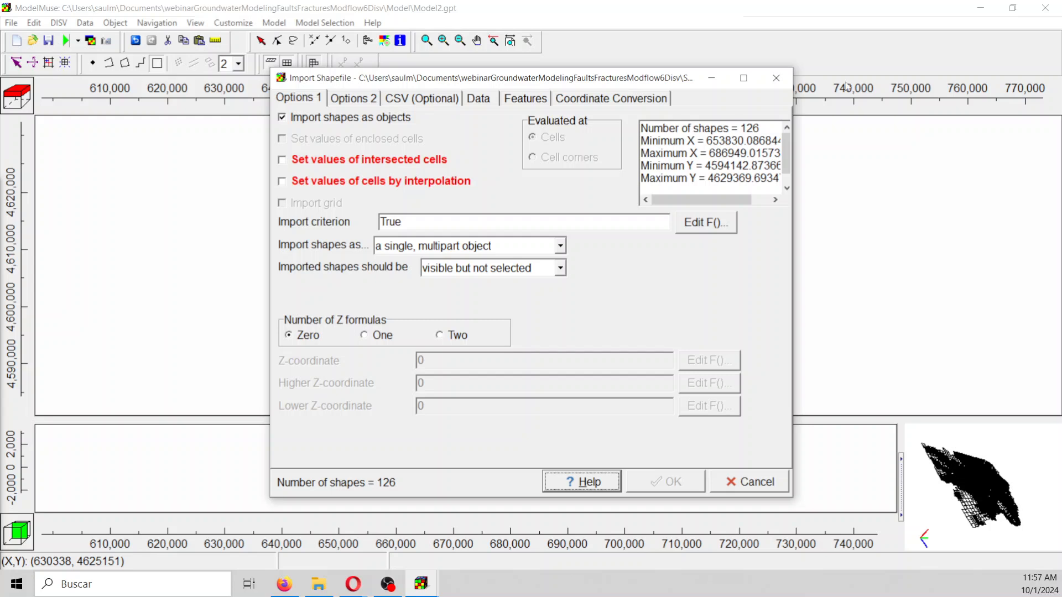
pyautogui.click(786, 84)
# Step: Start importing faultsBasin.shp as a single multipart object that sets the values of intersected cells
pyautogui.click(11, 23)
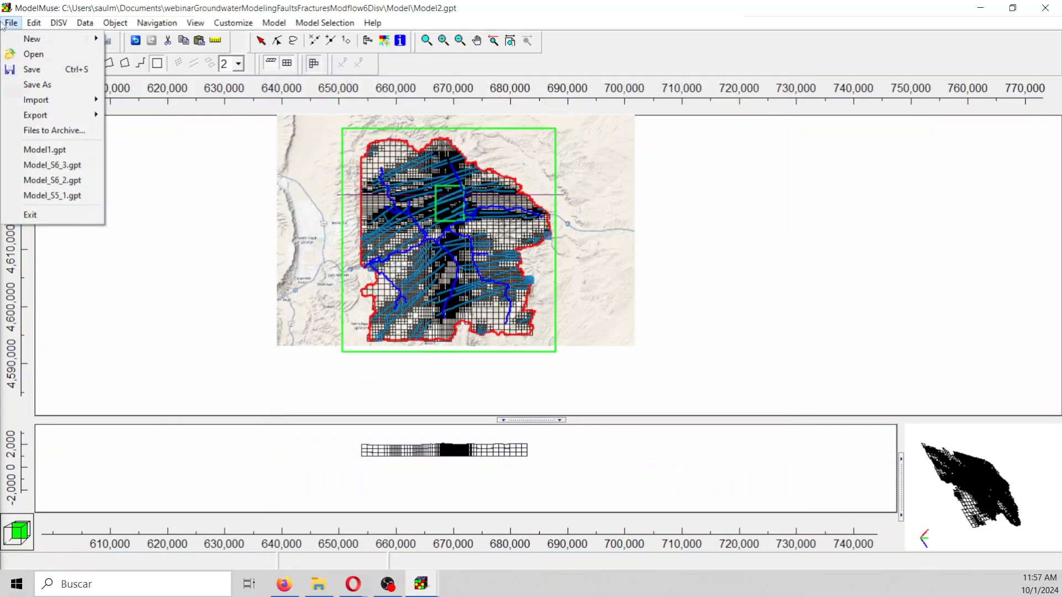
pyautogui.moveTo(36, 100)
pyautogui.click(141, 113)
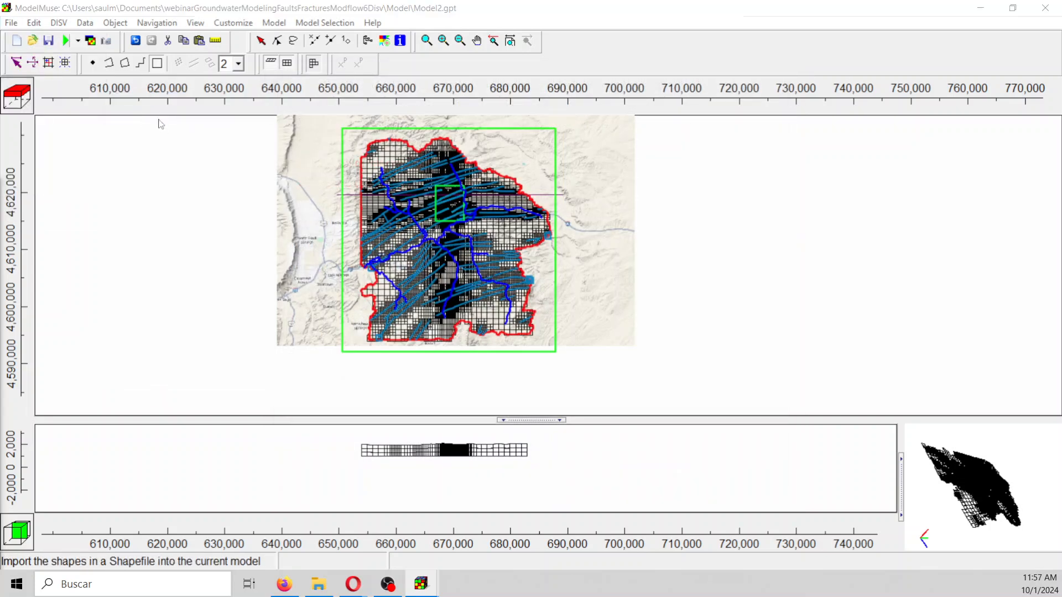
pyautogui.doubleClick(451, 210)
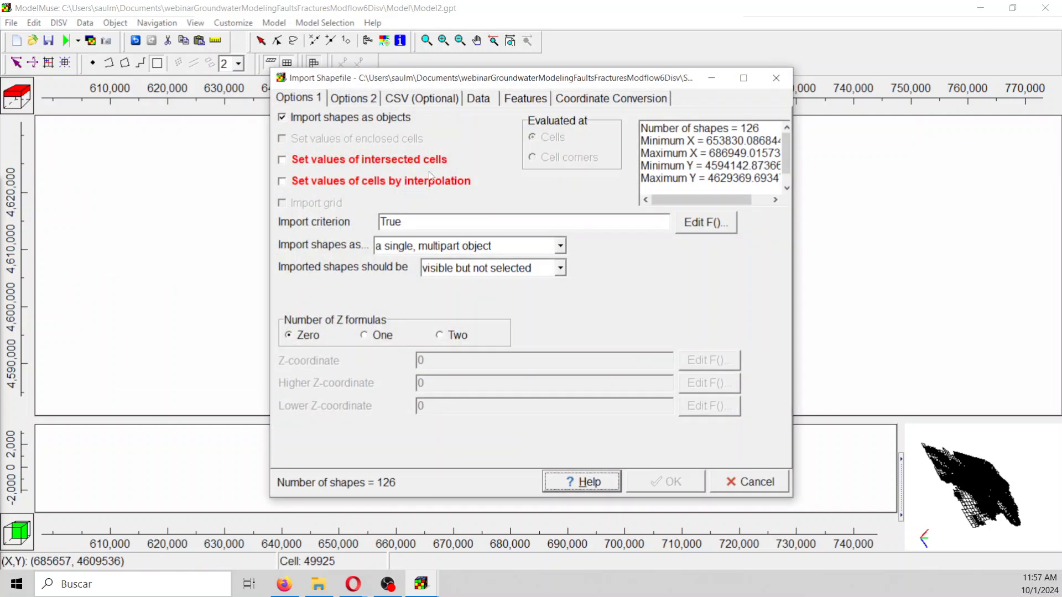
pyautogui.click(359, 162)
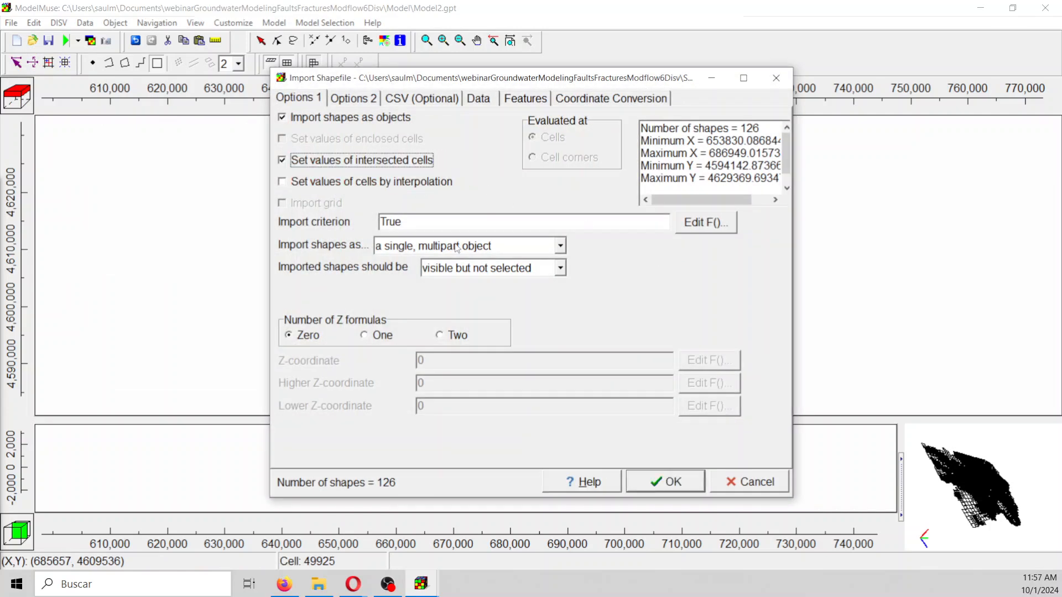
# Step: Give the shapefile import two Z formulas, with Model_Top as the higher and Aquifer_Bottom as the lower coordinate, and complete the import
pyautogui.click(448, 336)
pyautogui.click(720, 383)
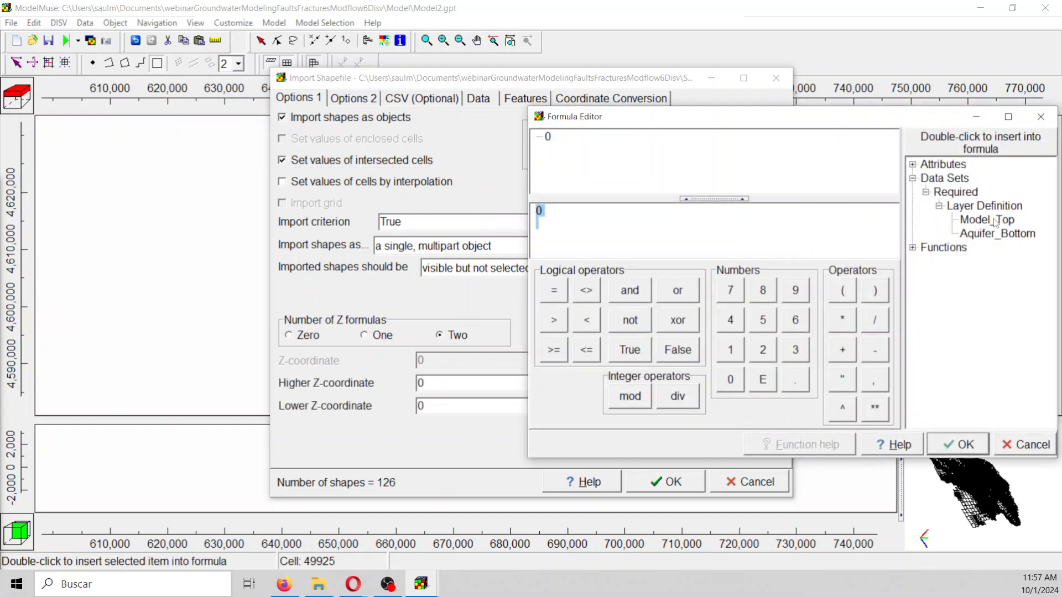
pyautogui.doubleClick(987, 220)
pyautogui.click(944, 445)
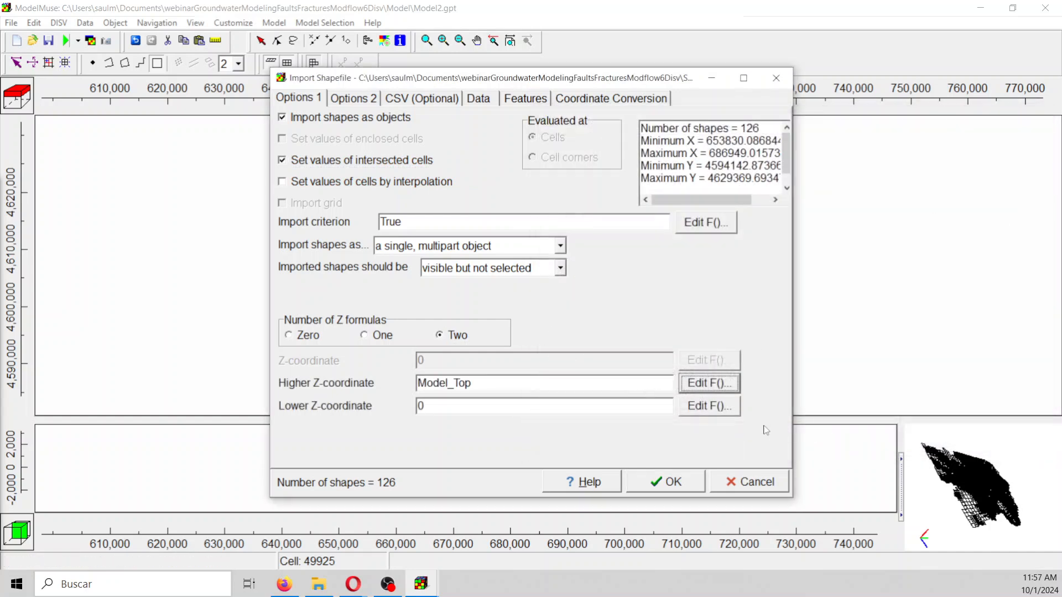
pyautogui.click(709, 407)
pyautogui.doubleClick(990, 234)
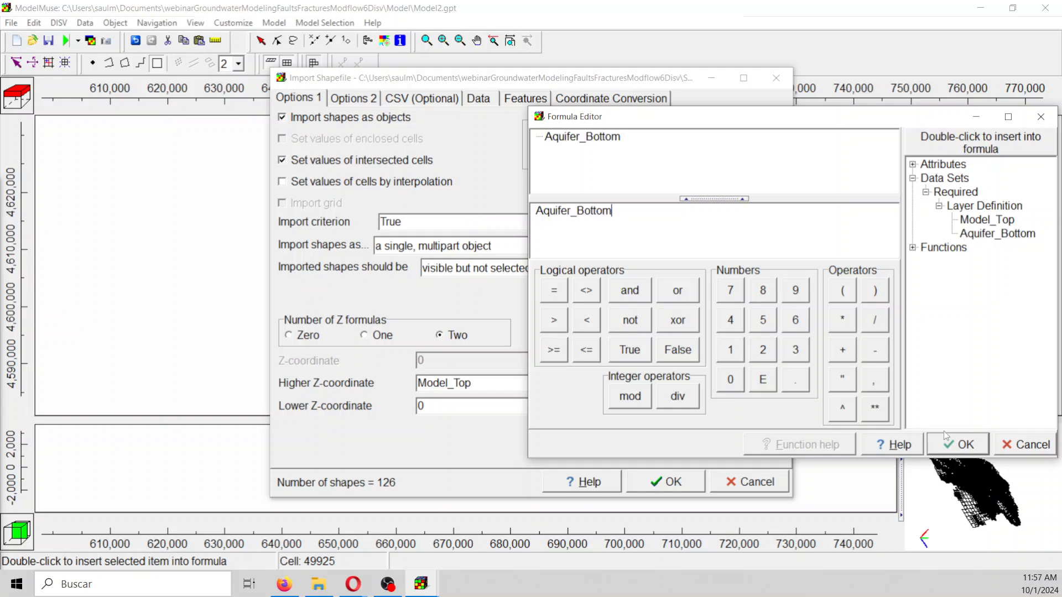
pyautogui.click(948, 440)
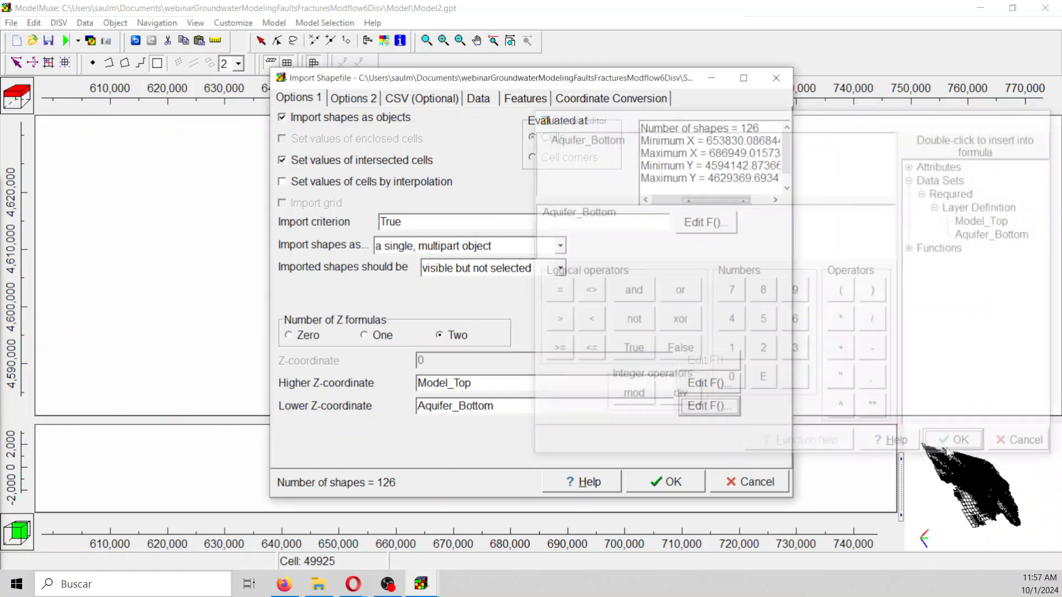
pyautogui.click(670, 482)
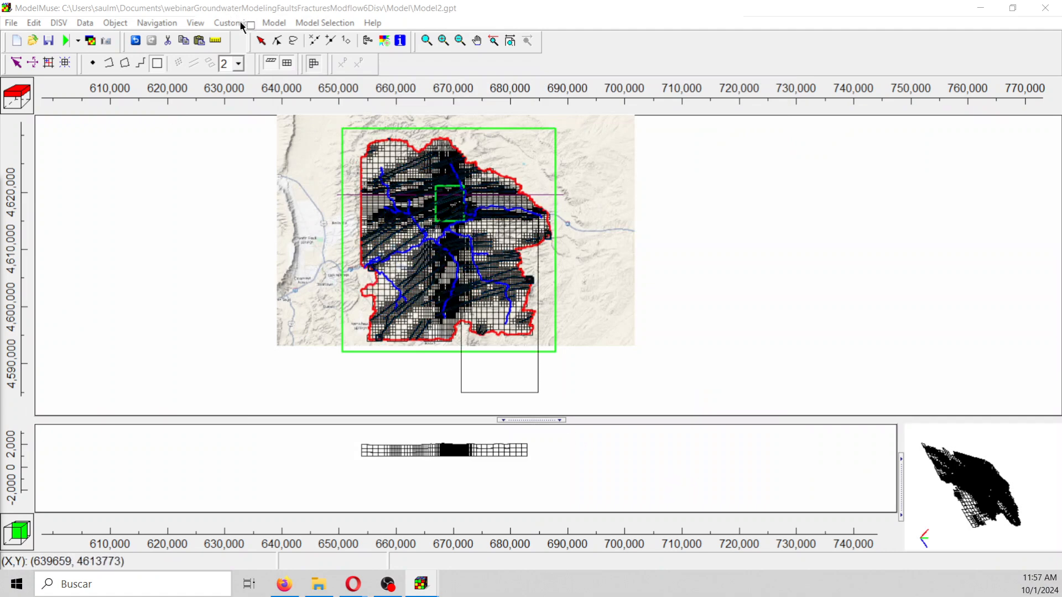
pyautogui.scroll(2, 435, 299)
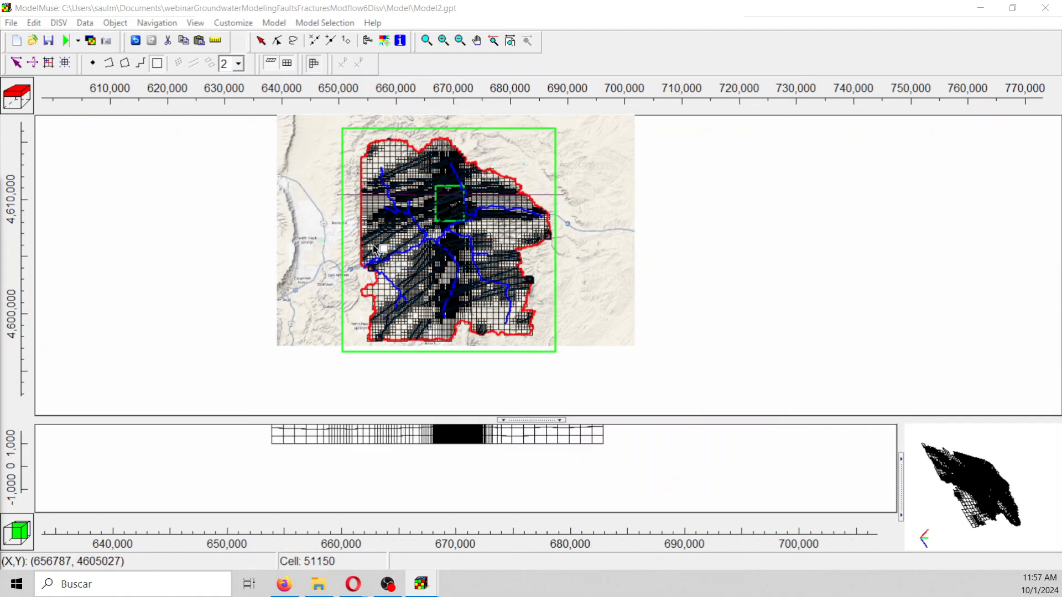
pyautogui.click(262, 42)
pyautogui.doubleClick(316, 174)
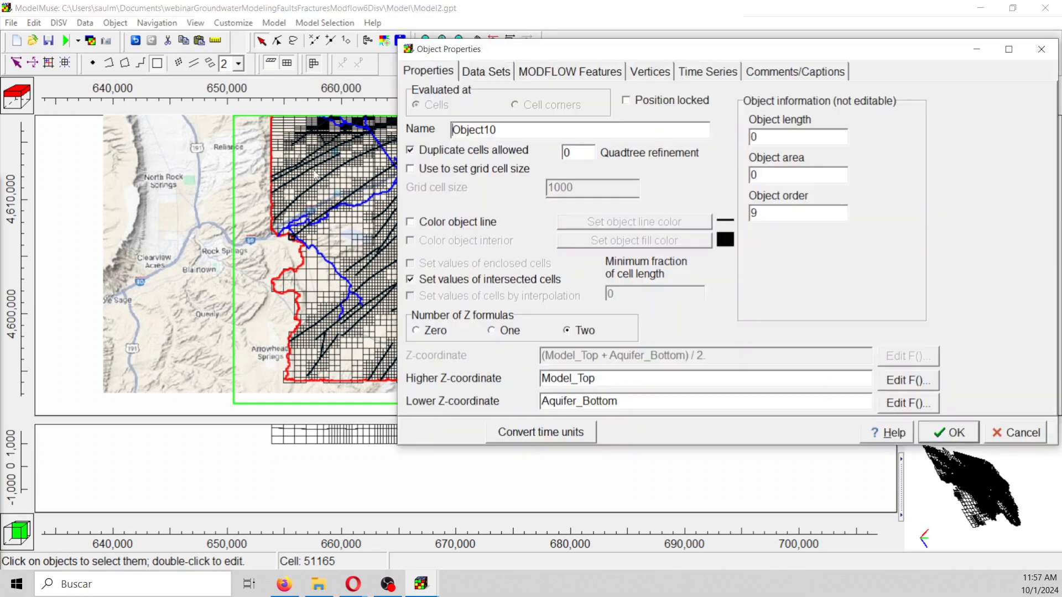
pyautogui.click(1041, 49)
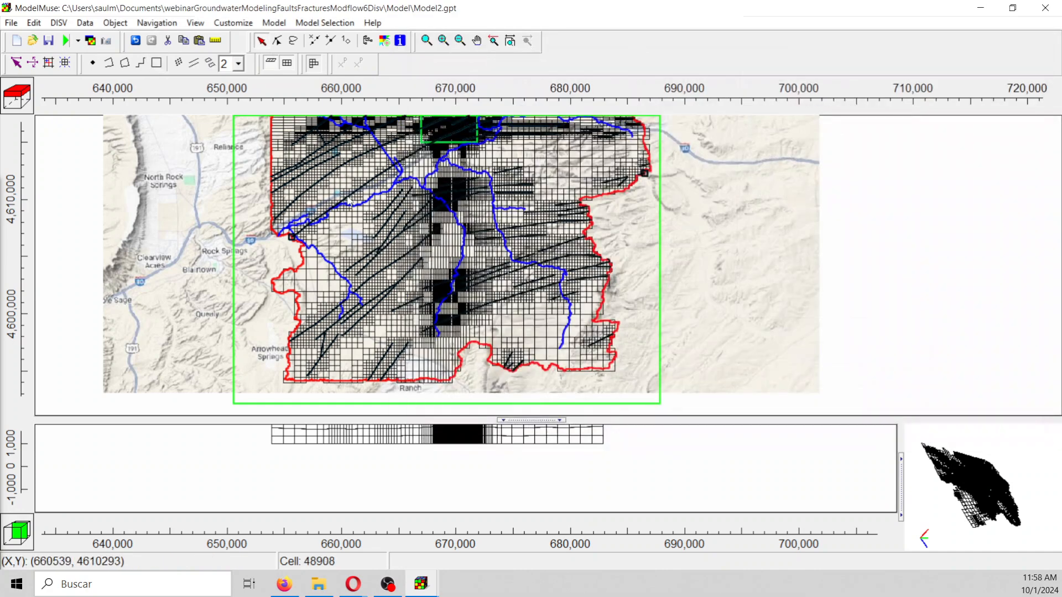
# Step: Hide the green recharge rectangle that encloses the basin in the top view
pyautogui.click(348, 196)
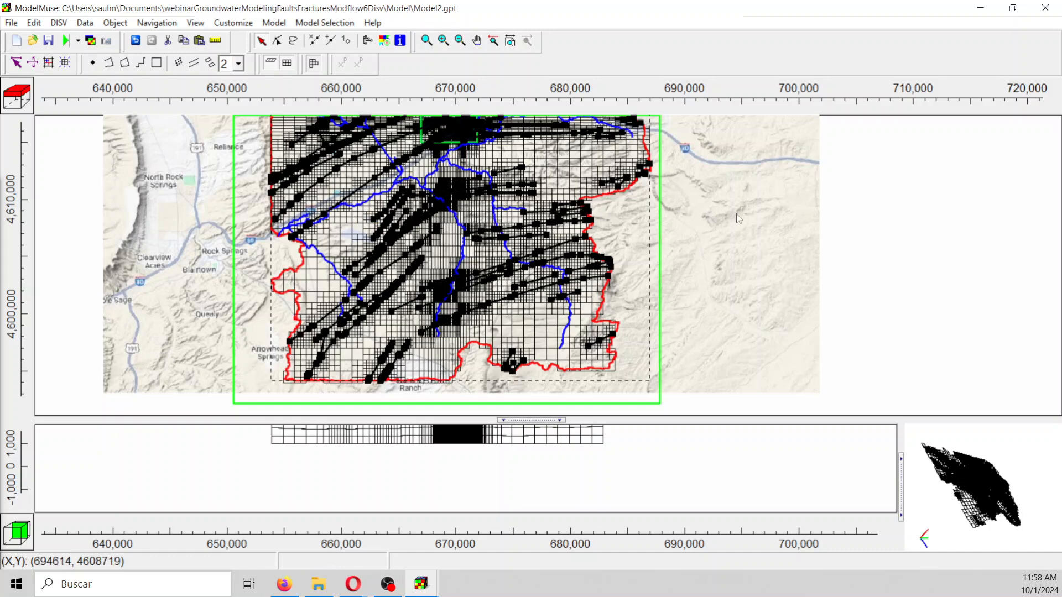
pyautogui.click(660, 224)
pyautogui.rightClick(662, 223)
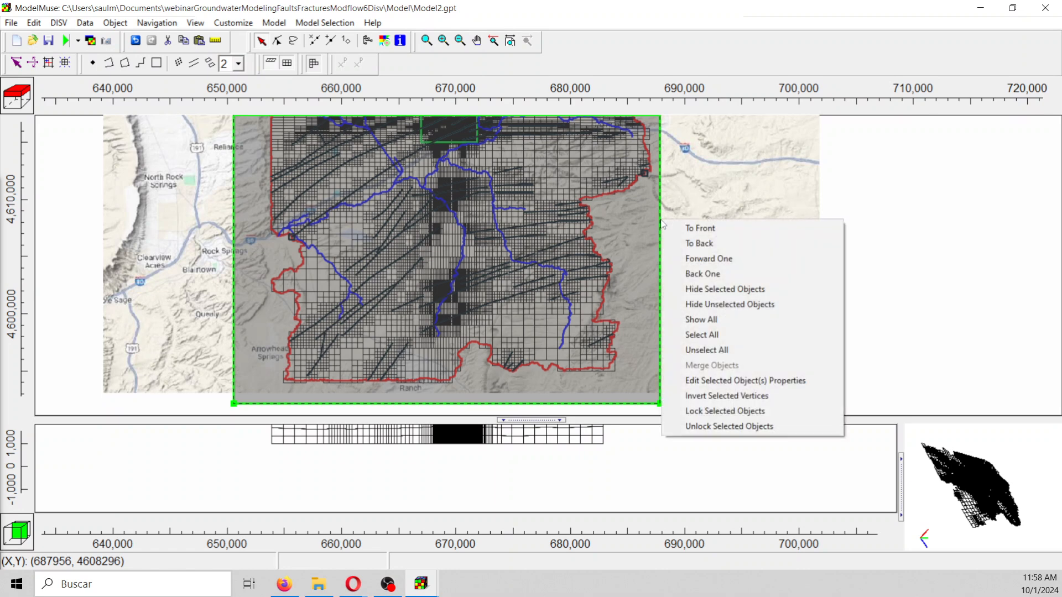
pyautogui.click(719, 289)
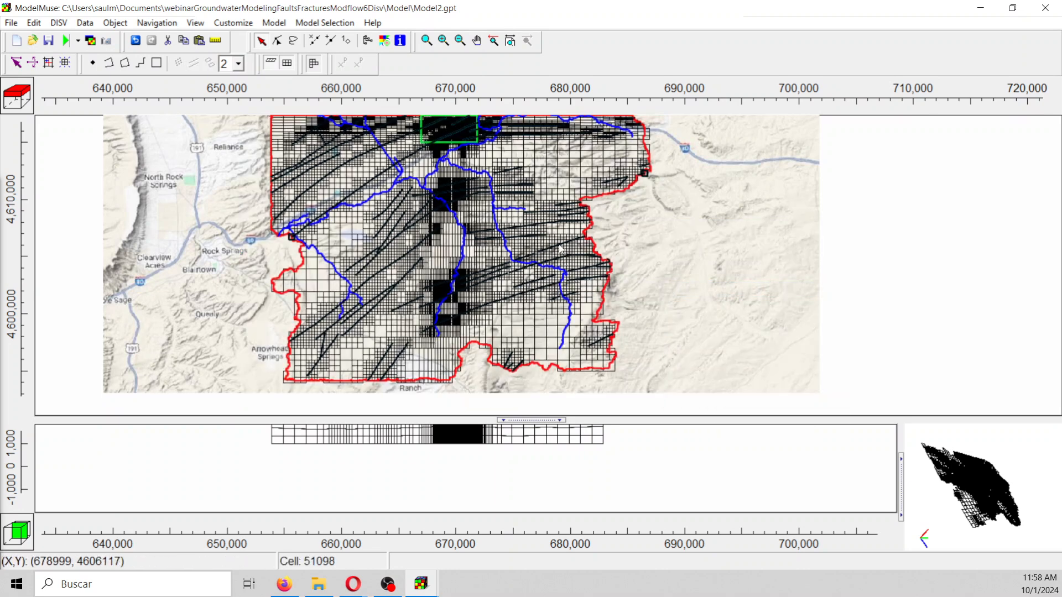
# Step: Open the properties of the imported faults object faultsBasin_2 and set its line color to light cyan
pyautogui.hotkey('ctrl', 'a')
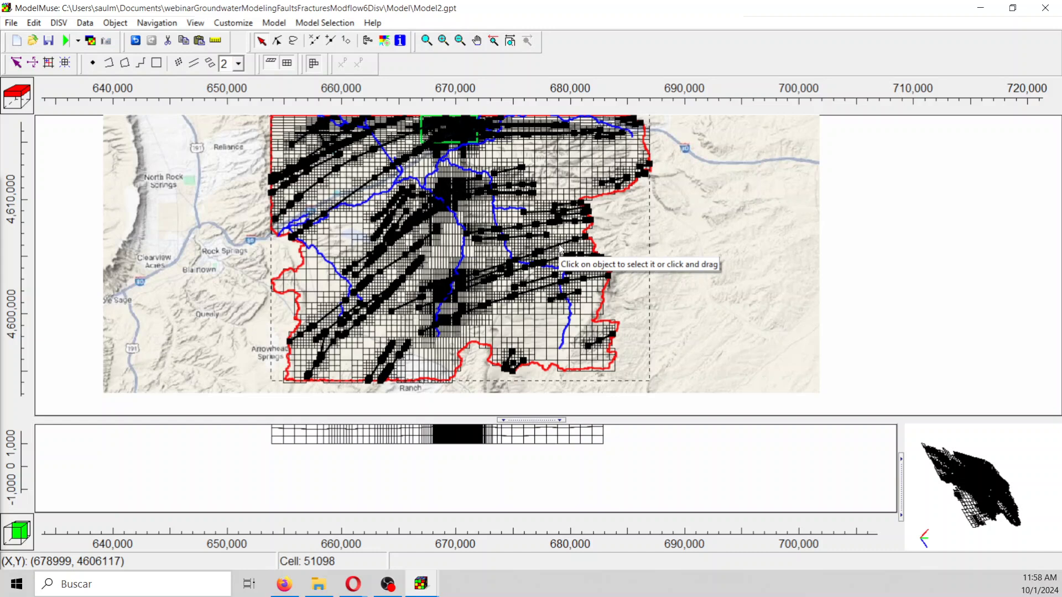
pyautogui.doubleClick(559, 250)
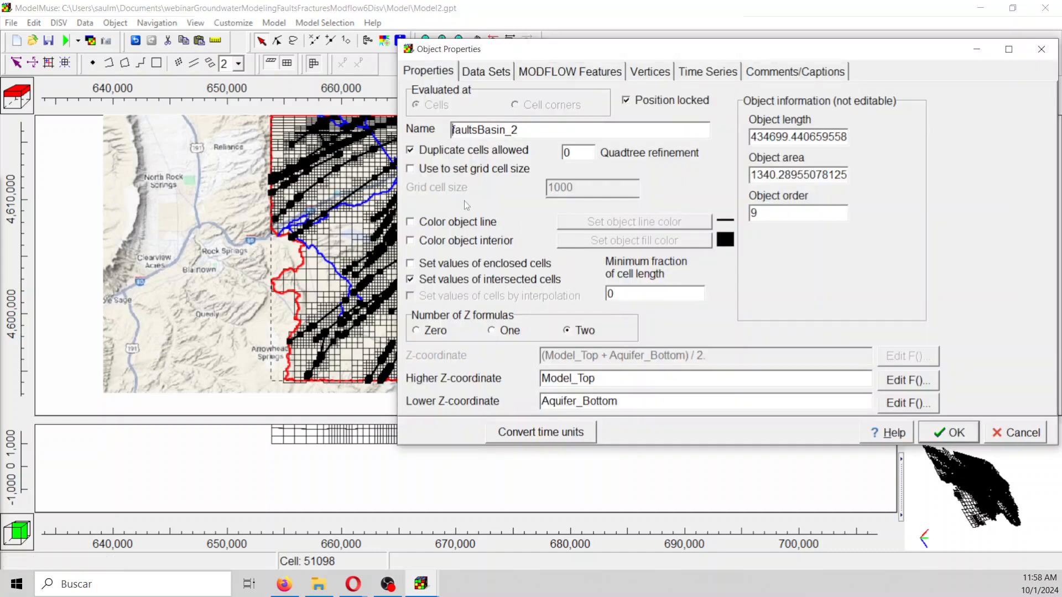
pyautogui.click(467, 224)
pyautogui.click(539, 166)
pyautogui.click(481, 337)
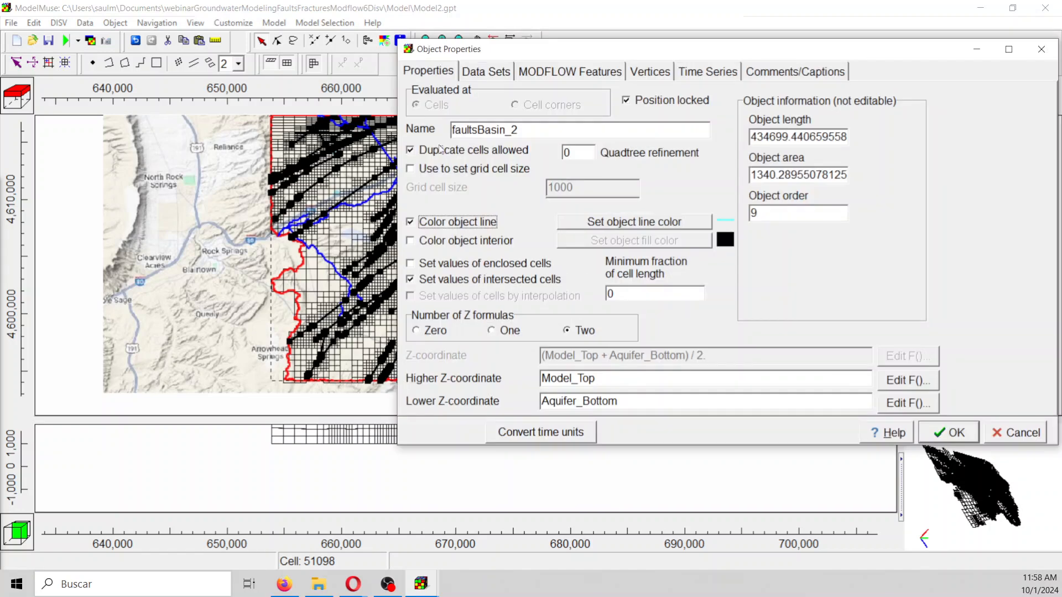
# Step: Set the faults object's Kx formula to 0.008, accept the object properties, and save the model file
pyautogui.click(487, 74)
pyautogui.click(425, 108)
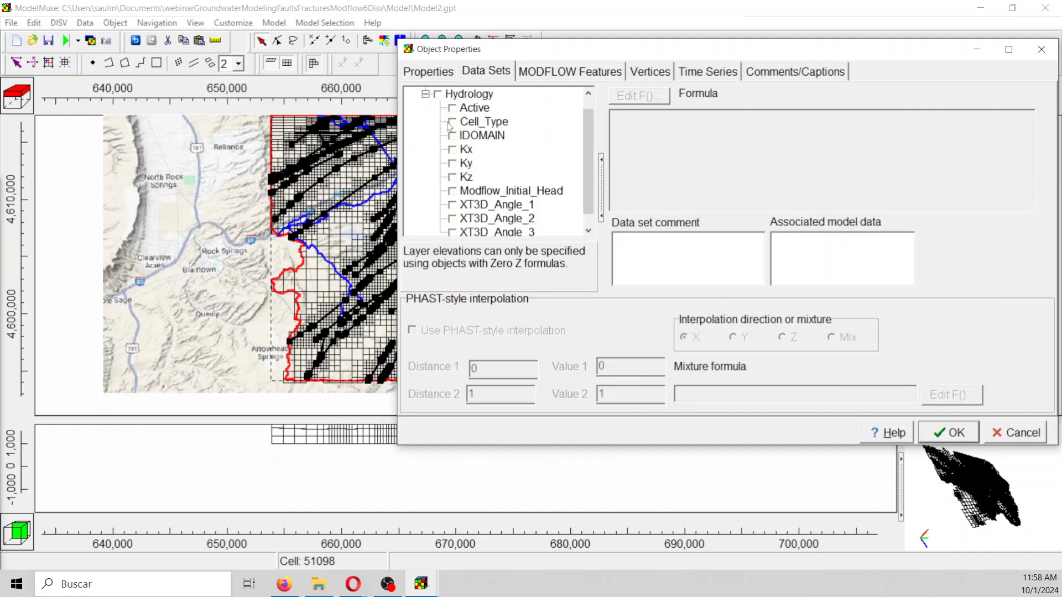
pyautogui.click(452, 149)
pyautogui.click(466, 149)
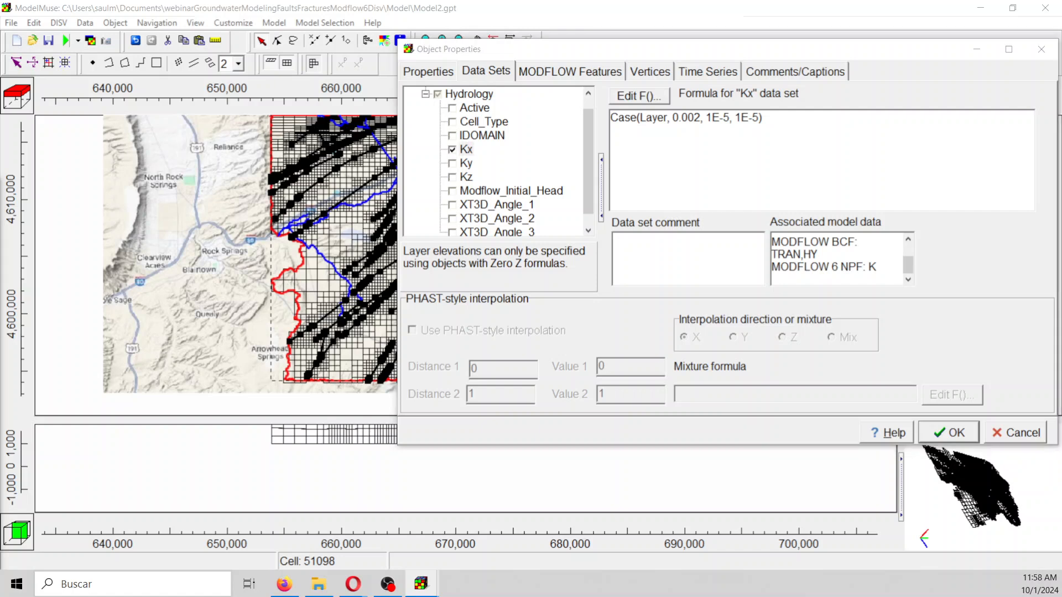
pyautogui.click(574, 123)
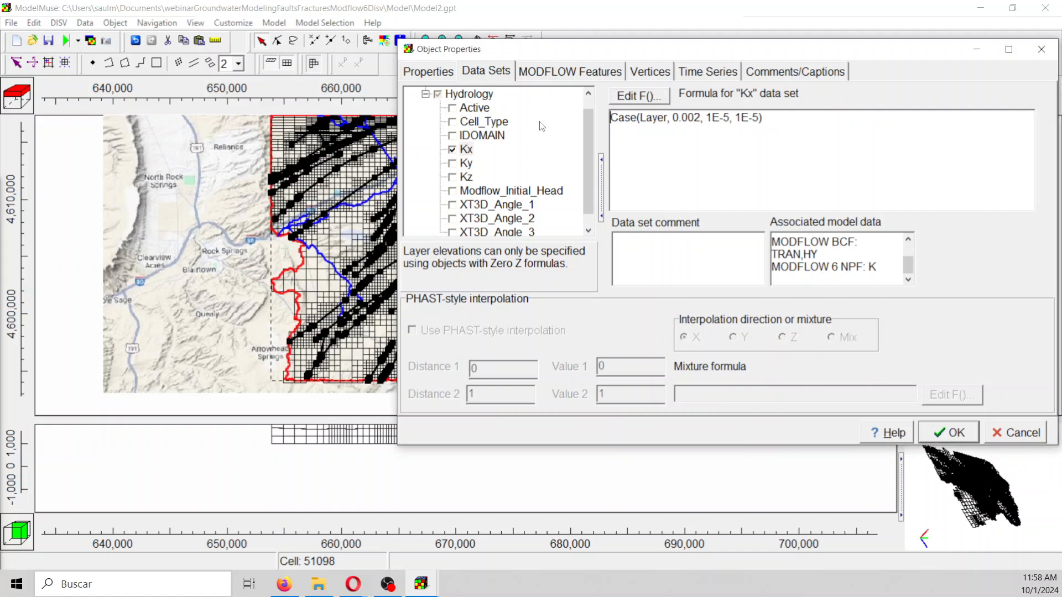
pyautogui.moveTo(763, 117); pyautogui.dragTo(534, 120)
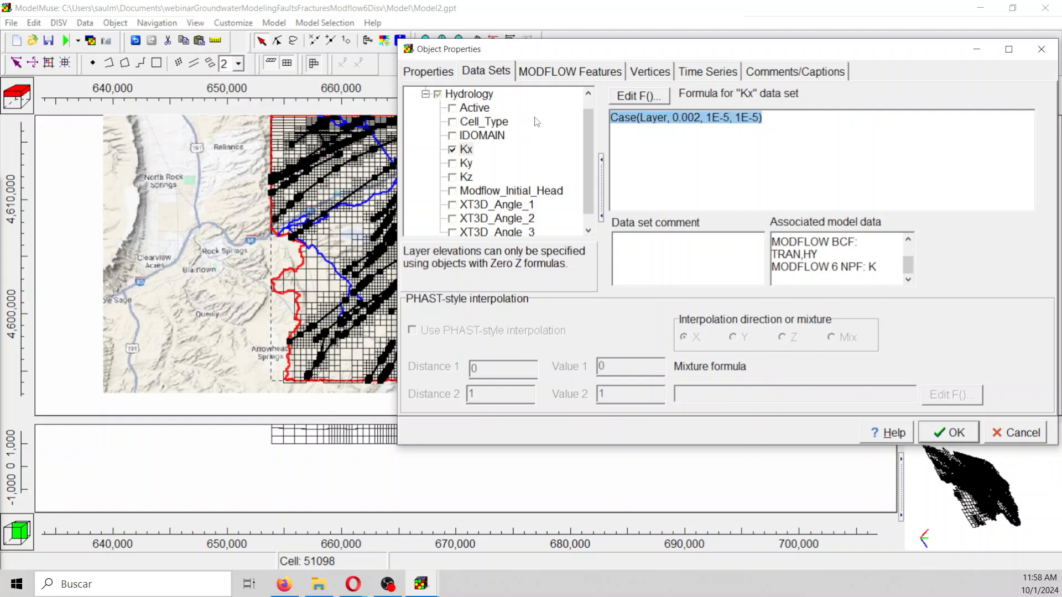
pyautogui.write('0.008')
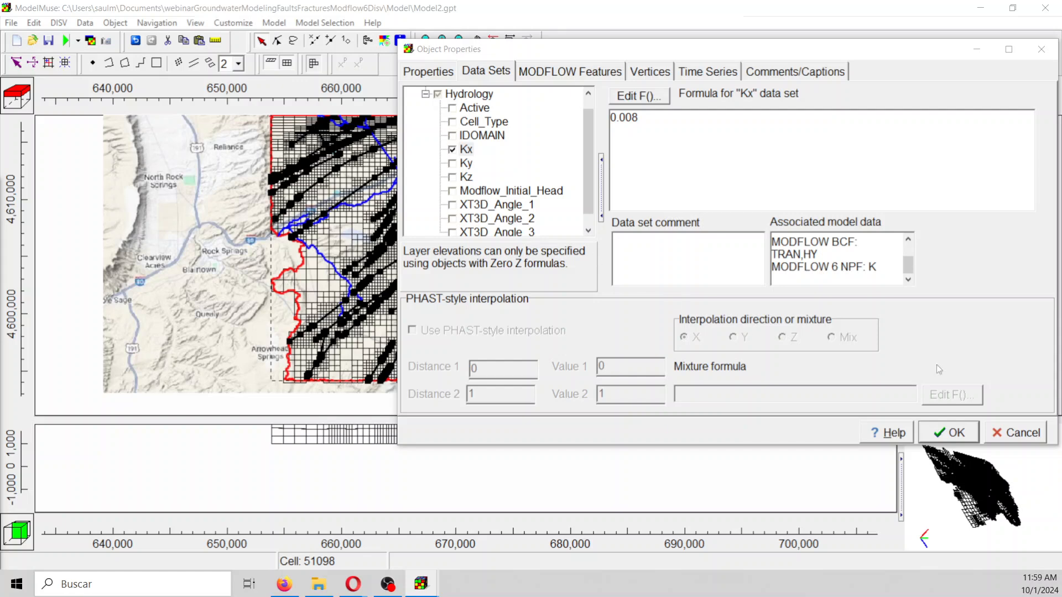
pyautogui.click(940, 436)
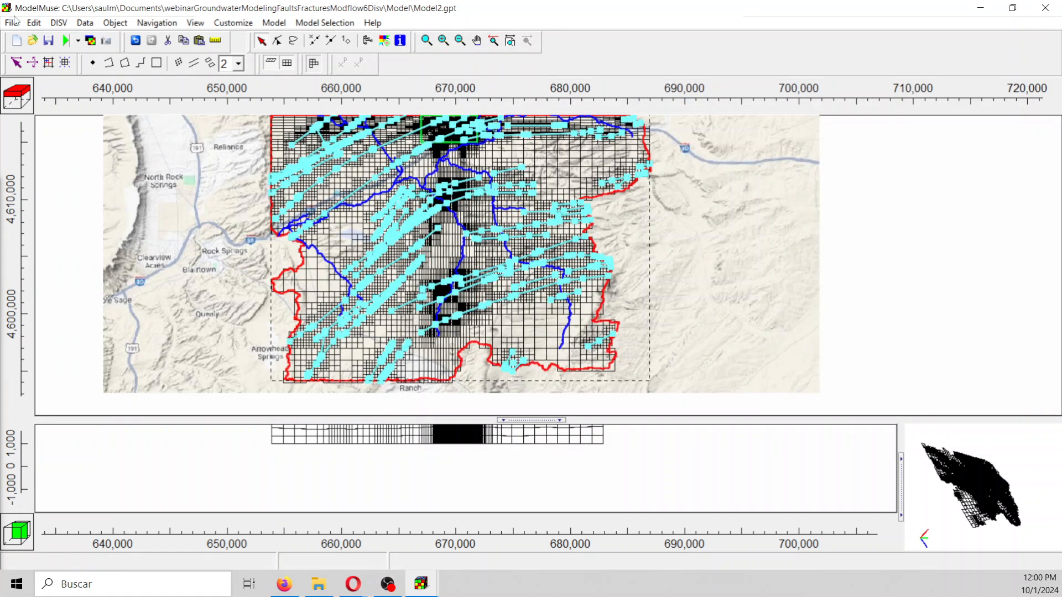
pyautogui.click(49, 40)
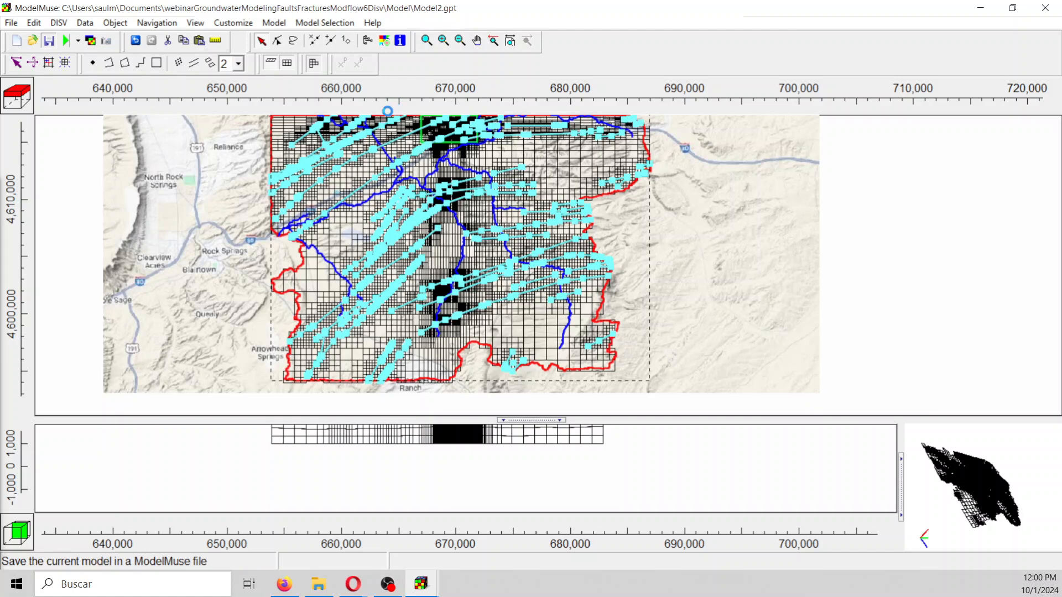
# Step: Run MODFLOW 6 with the installed version and check Model 1's listing errors and percent discrepancy results in ModelMonitor
pyautogui.click(64, 42)
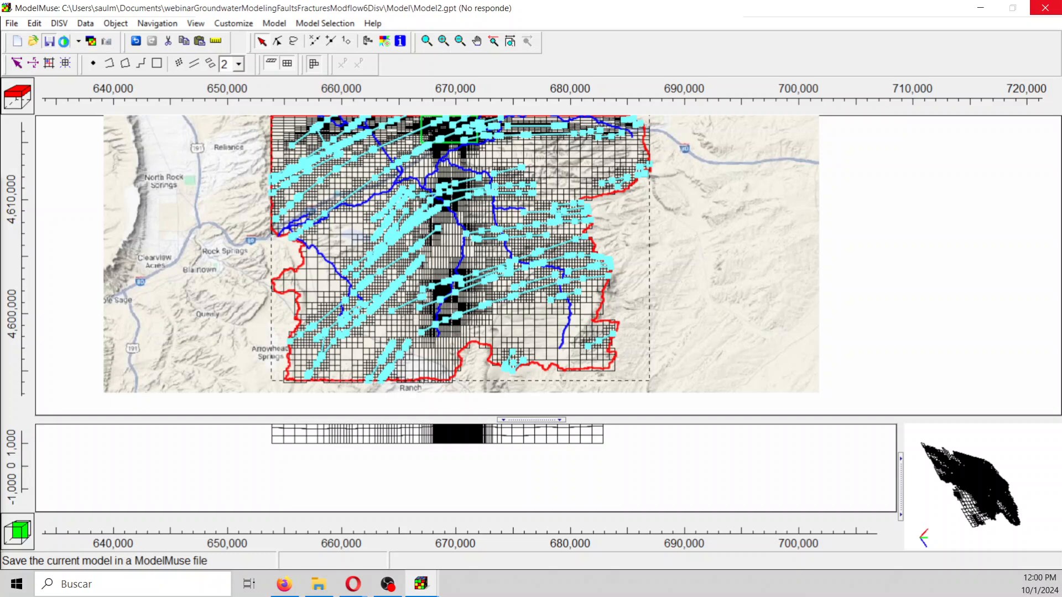
pyautogui.click(64, 43)
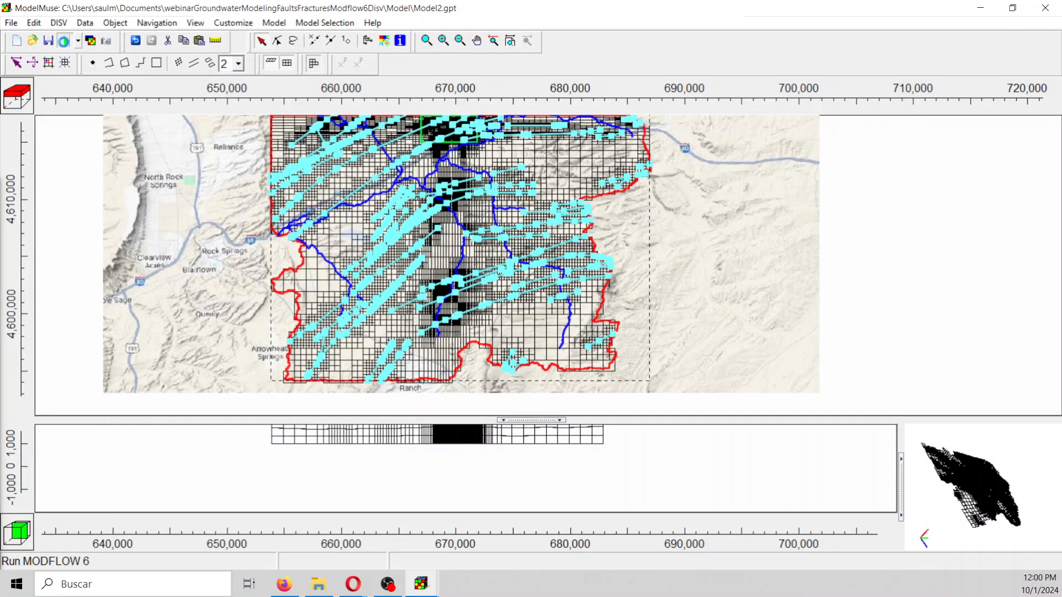
pyautogui.click(693, 349)
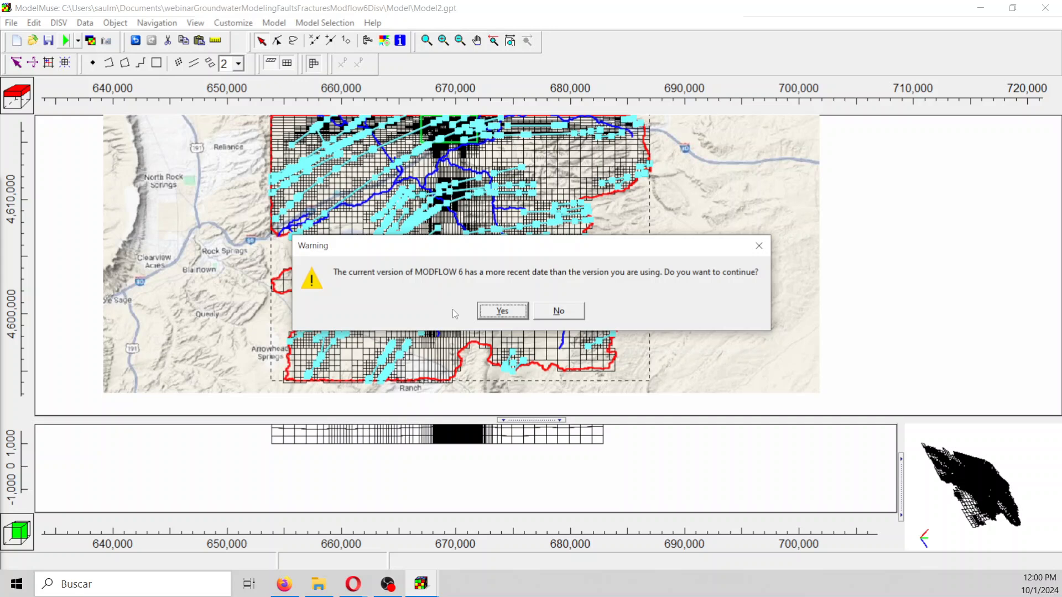
pyautogui.click(508, 318)
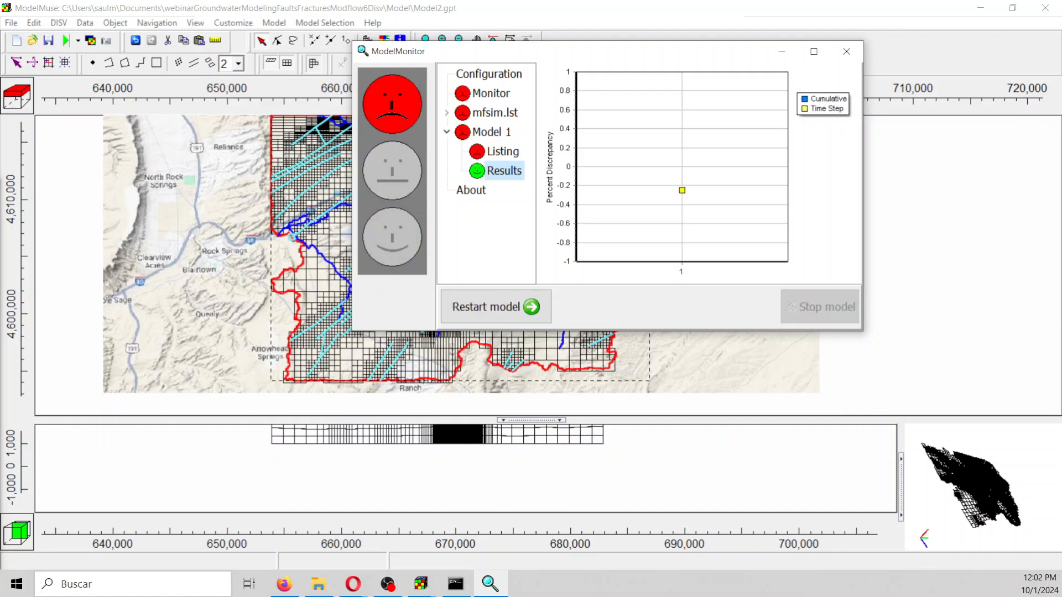
pyautogui.click(500, 152)
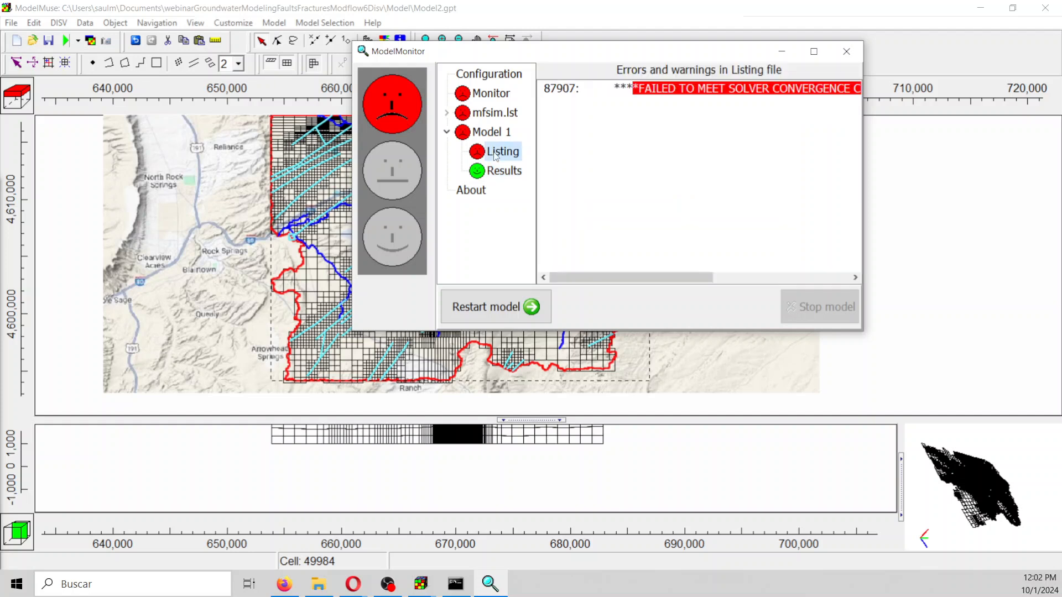
pyautogui.click(499, 171)
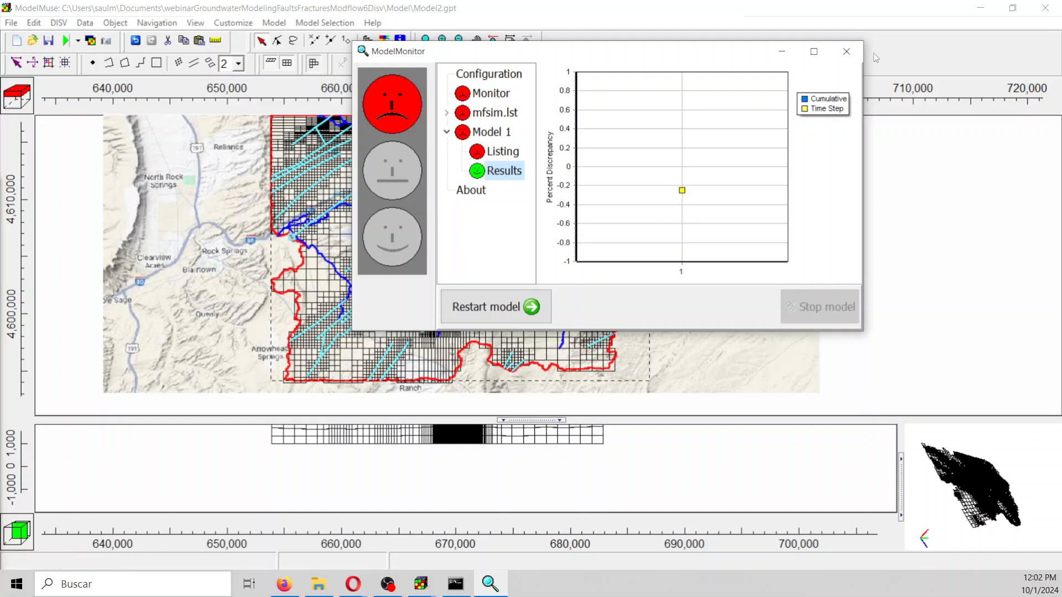
# Step: Close ModelMonitor, examine the recharge and drain rates in the volume budget of the Model2.lst listing, and close both listing files
pyautogui.click(846, 51)
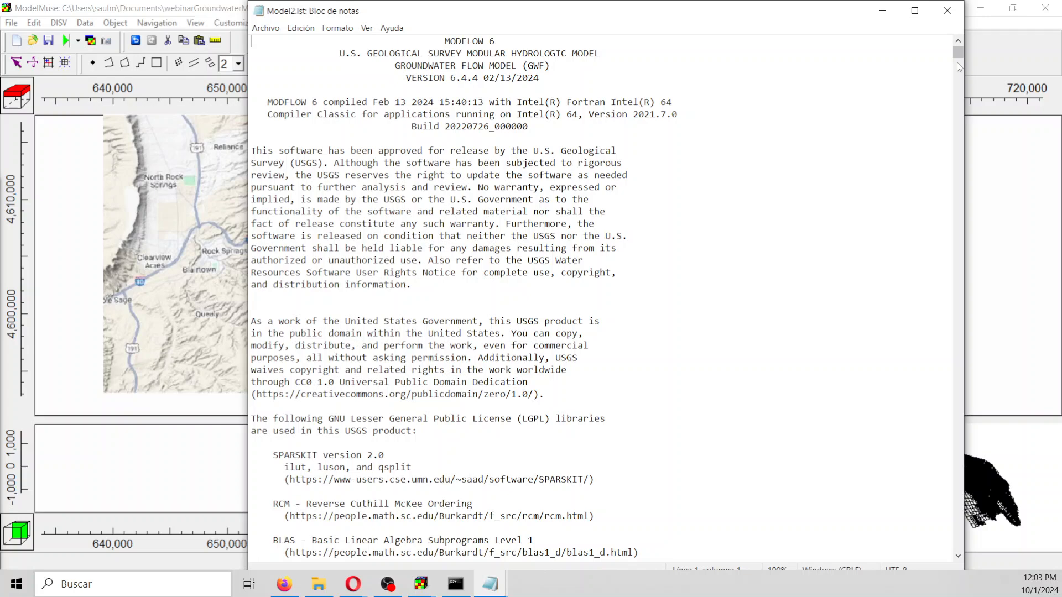
pyautogui.moveTo(958, 53); pyautogui.dragTo(962, 556)
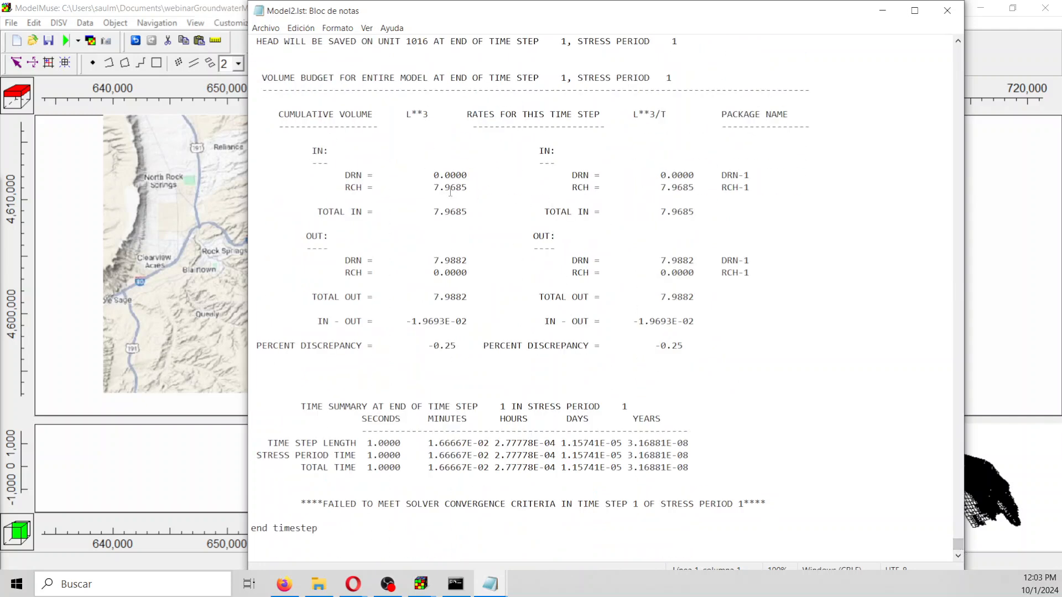
pyautogui.moveTo(427, 190); pyautogui.dragTo(474, 189)
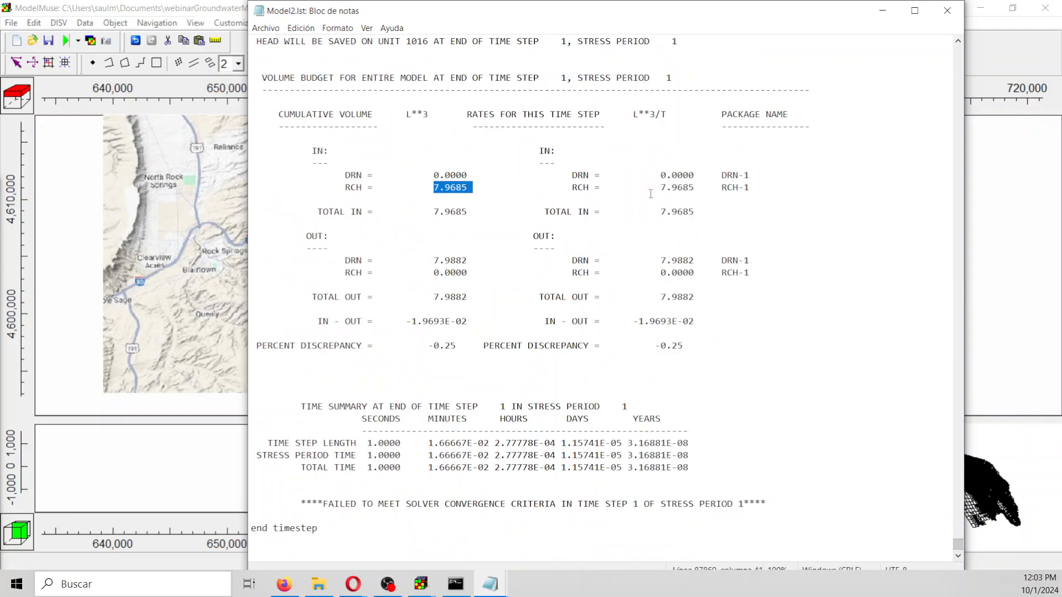
pyautogui.moveTo(660, 188); pyautogui.dragTo(695, 190)
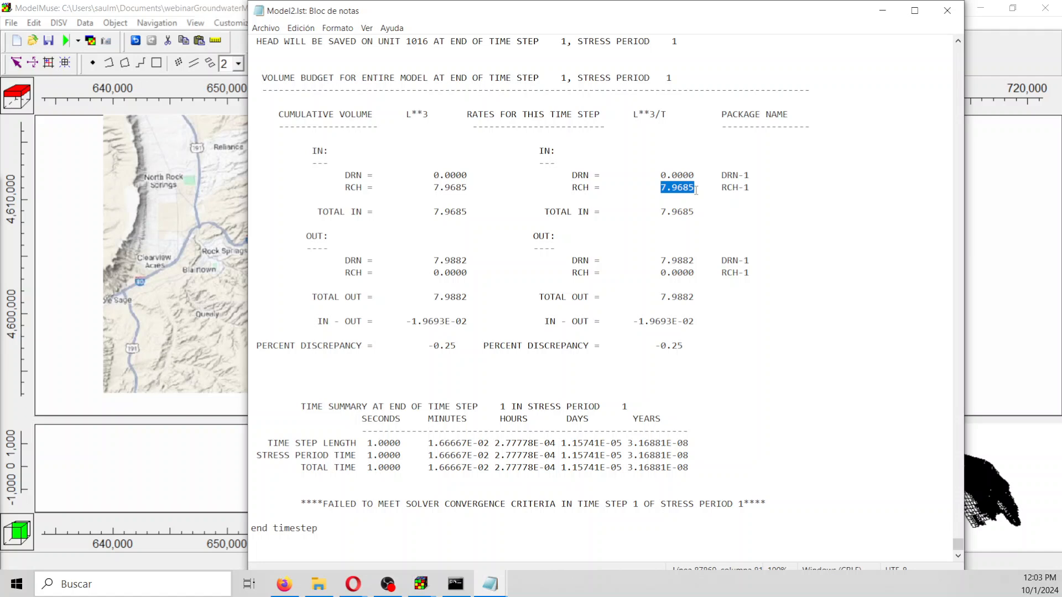
pyautogui.moveTo(684, 260)
pyautogui.mouseDown()
pyautogui.moveTo(667, 273)
pyautogui.moveTo(699, 264)
pyautogui.mouseUp()
pyautogui.click(662, 261)
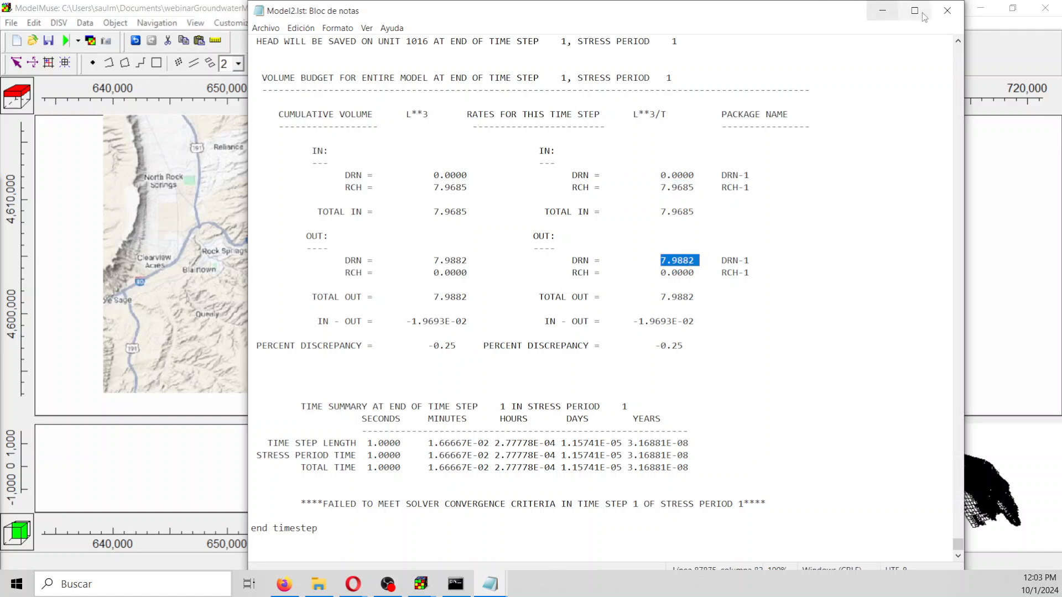
pyautogui.click(946, 10)
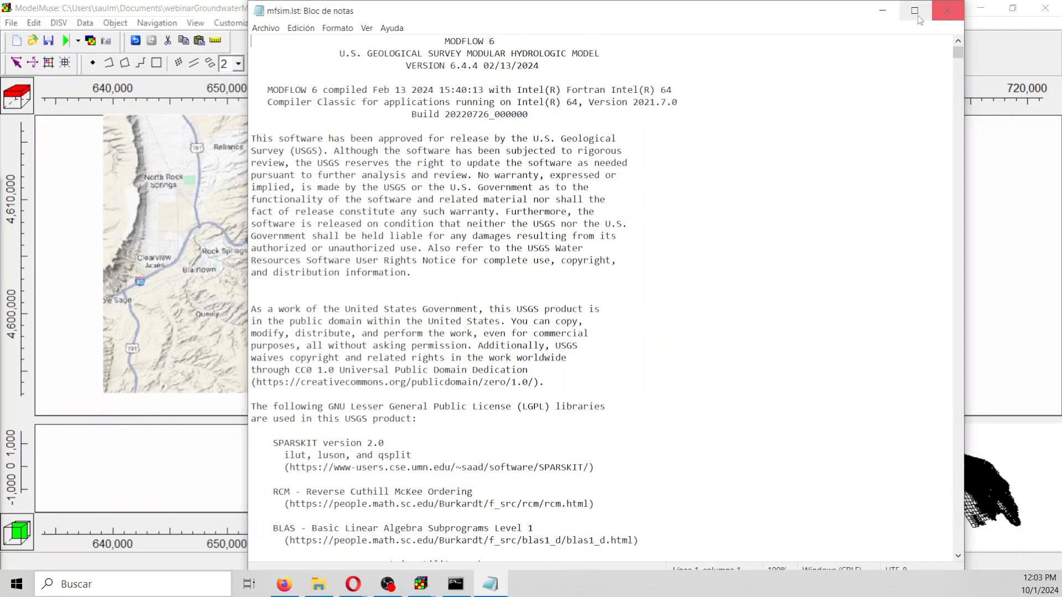
pyautogui.click(947, 10)
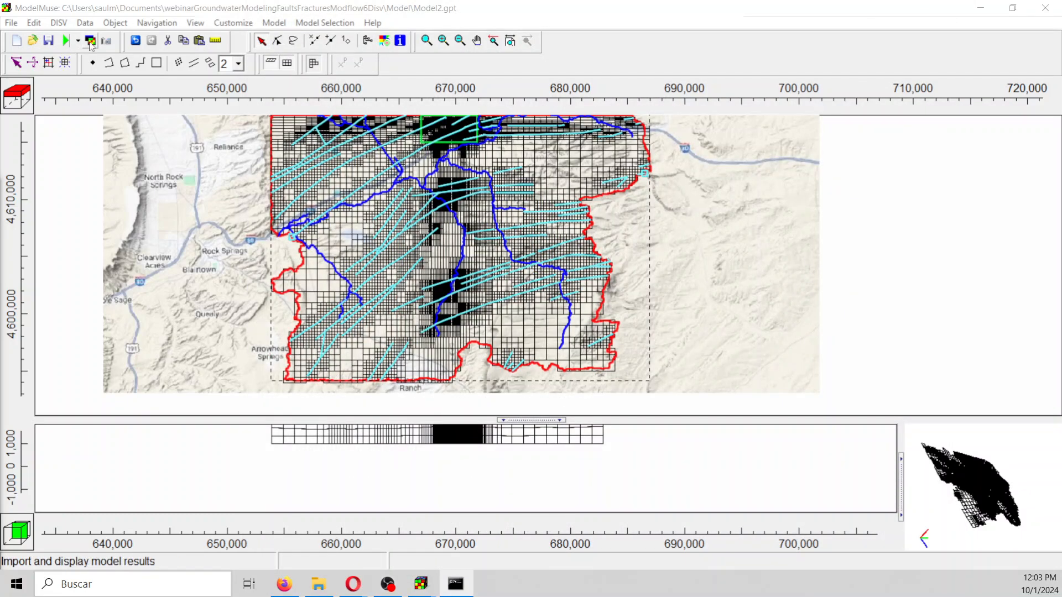
# Step: Import the head results for period 1, step 1 from Model2.bhd and display them as a contour grid
pyautogui.click(90, 41)
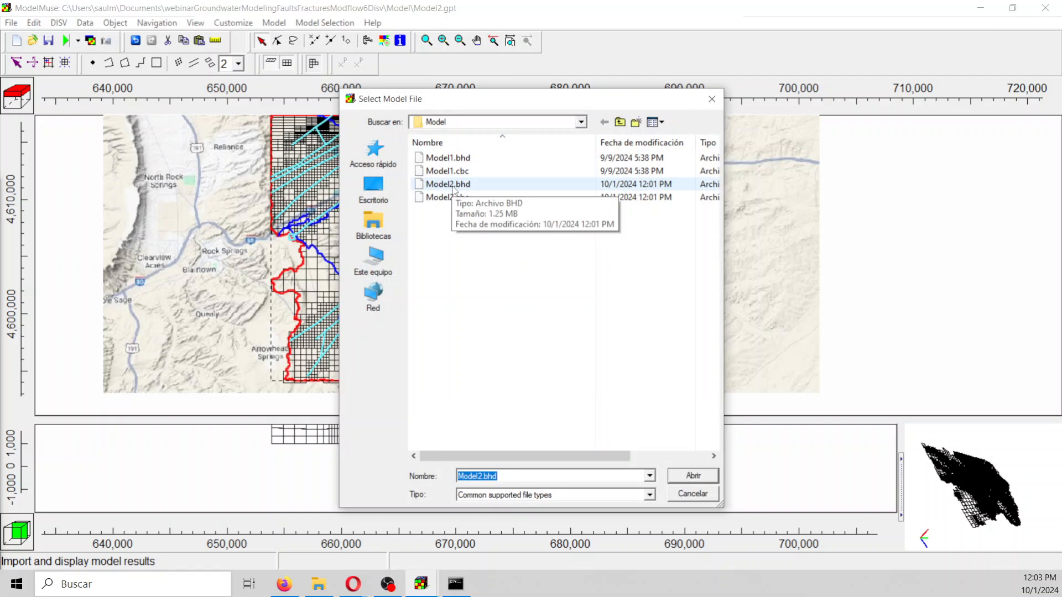
pyautogui.doubleClick(452, 186)
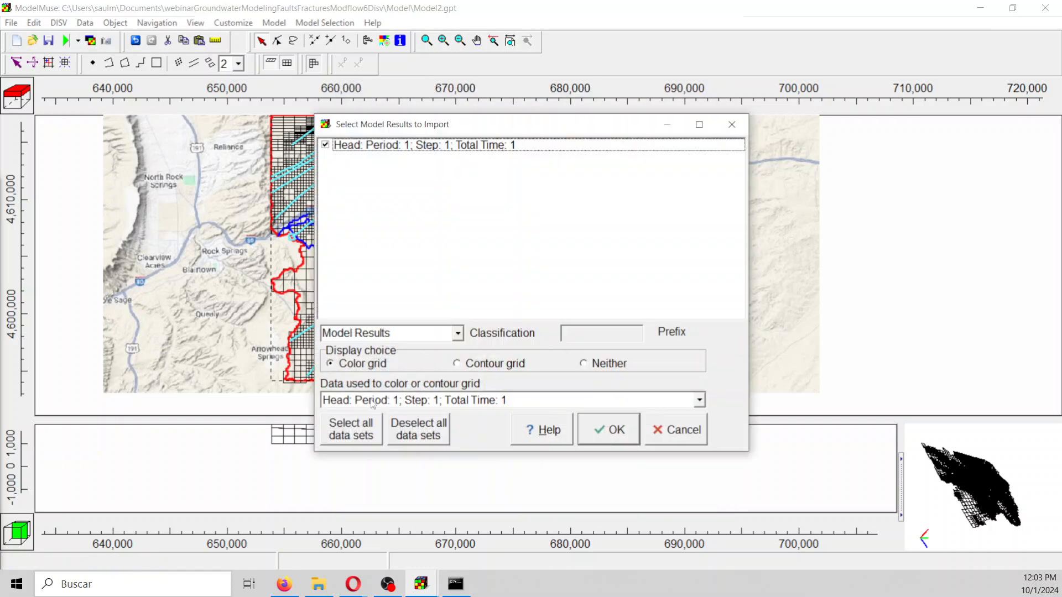
pyautogui.click(479, 366)
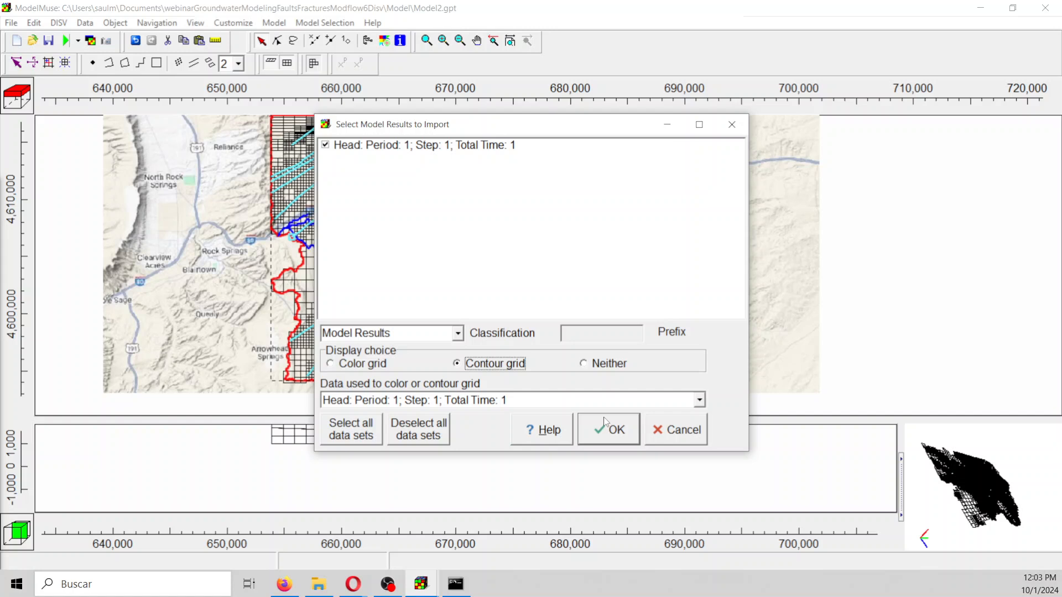
pyautogui.click(614, 441)
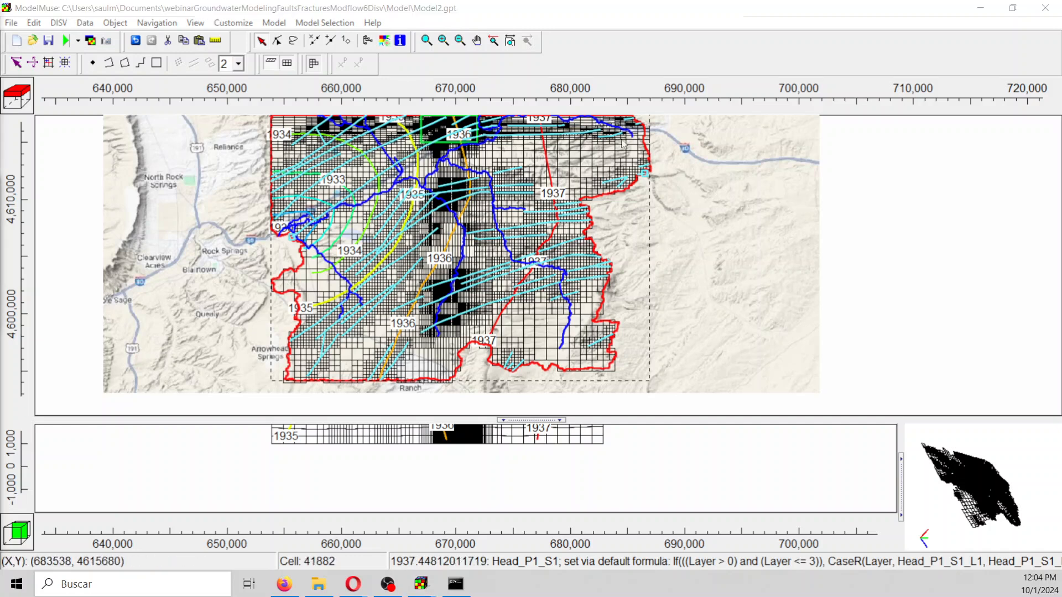
# Step: Set the contour interval of the Head_P1_S1 contour data to 0.2 and apply it
pyautogui.moveTo(0, 55); pyautogui.dragTo(653, 83)
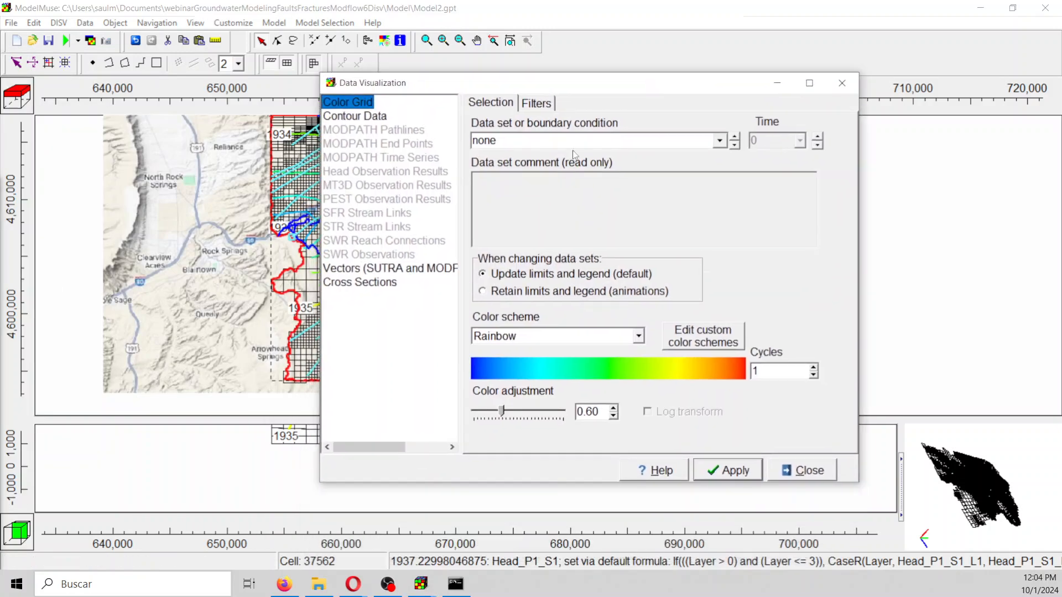
pyautogui.click(366, 113)
pyautogui.doubleClick(705, 161)
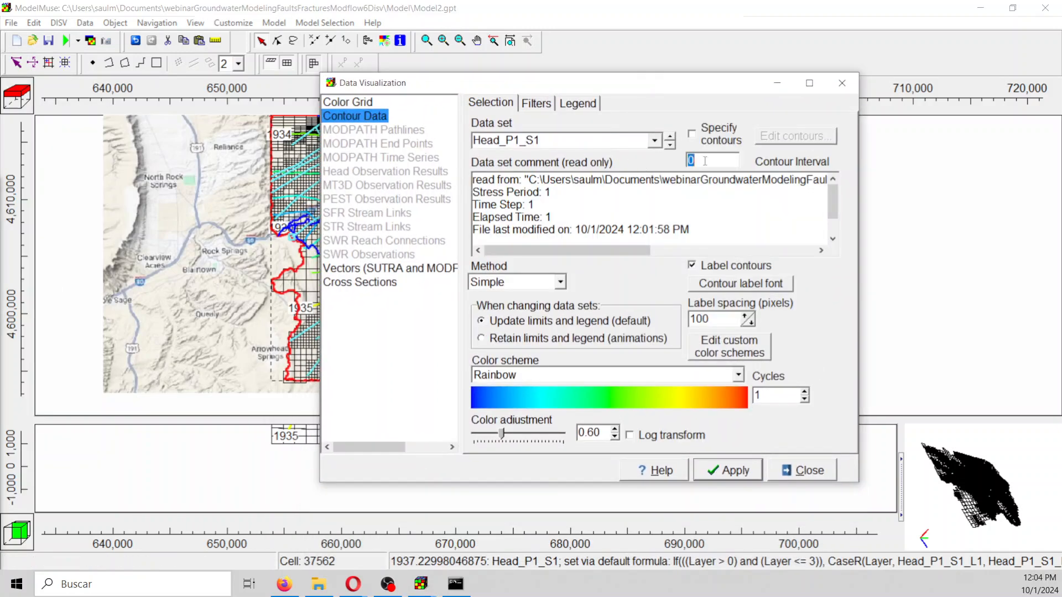
pyautogui.write('0.2')
pyautogui.click(735, 472)
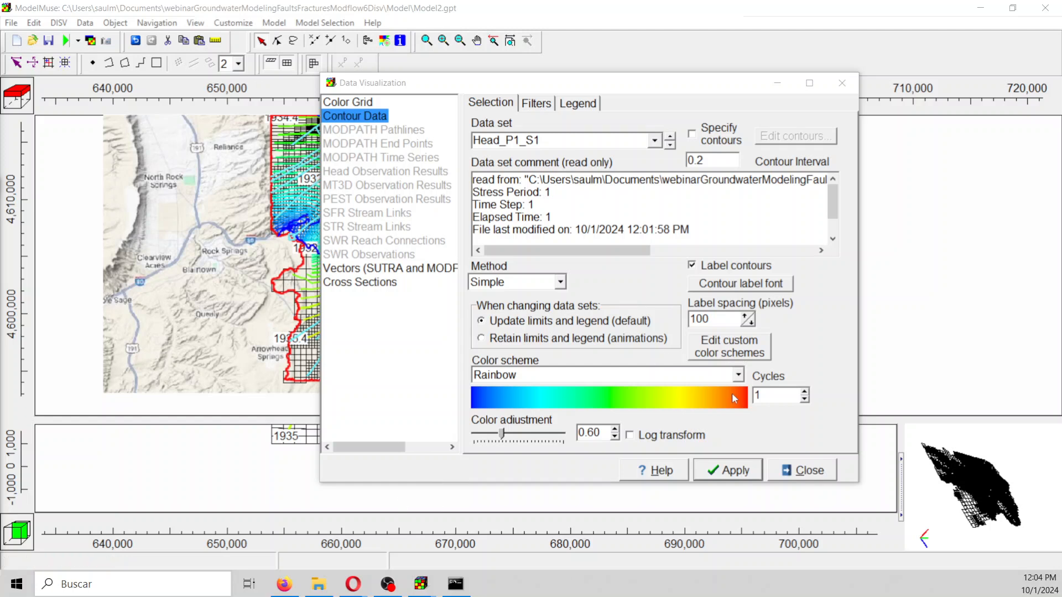
# Step: Apply the Blue to Orange-Red color scheme to the head contours and close the data visualization settings
pyautogui.click(739, 375)
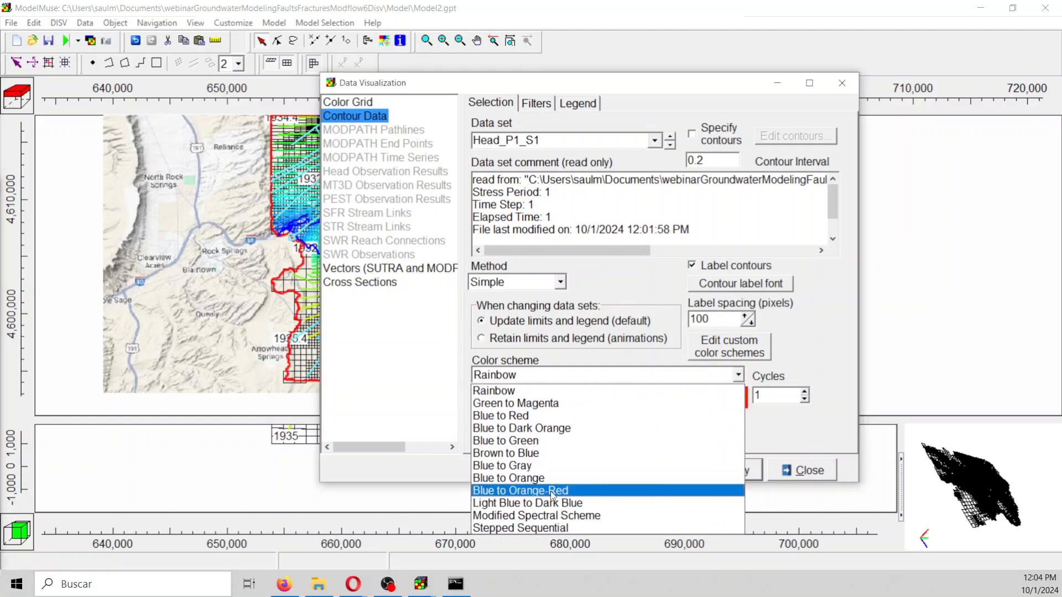
pyautogui.click(551, 490)
pyautogui.click(745, 473)
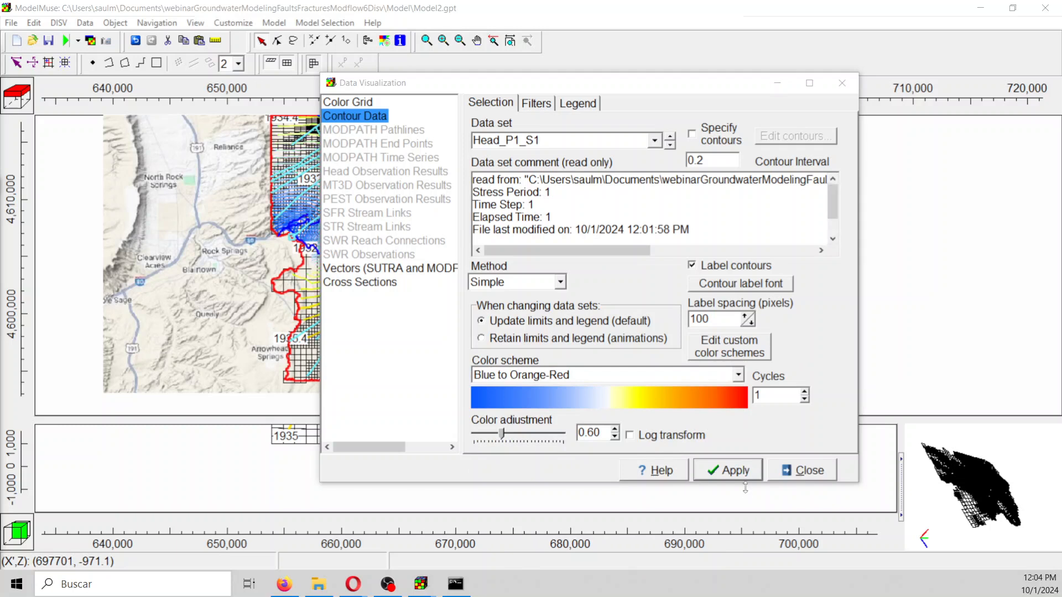
pyautogui.click(842, 83)
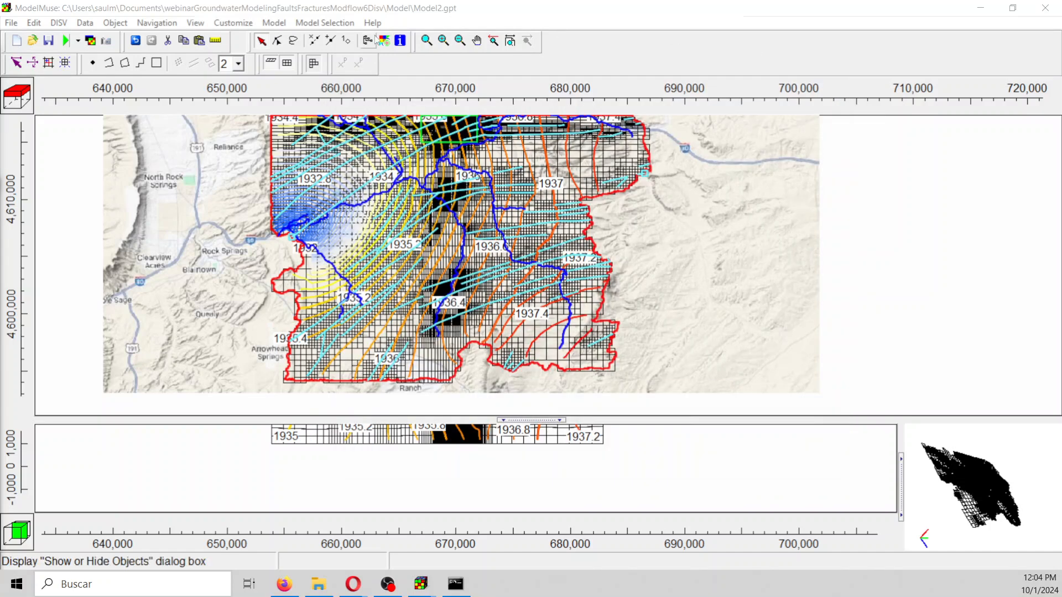
# Step: Show only the edge of the active area instead of the active grid cells and switch the top view to layer 2
pyautogui.click(473, 41)
pyautogui.moveTo(420, 189); pyautogui.dragTo(415, 298)
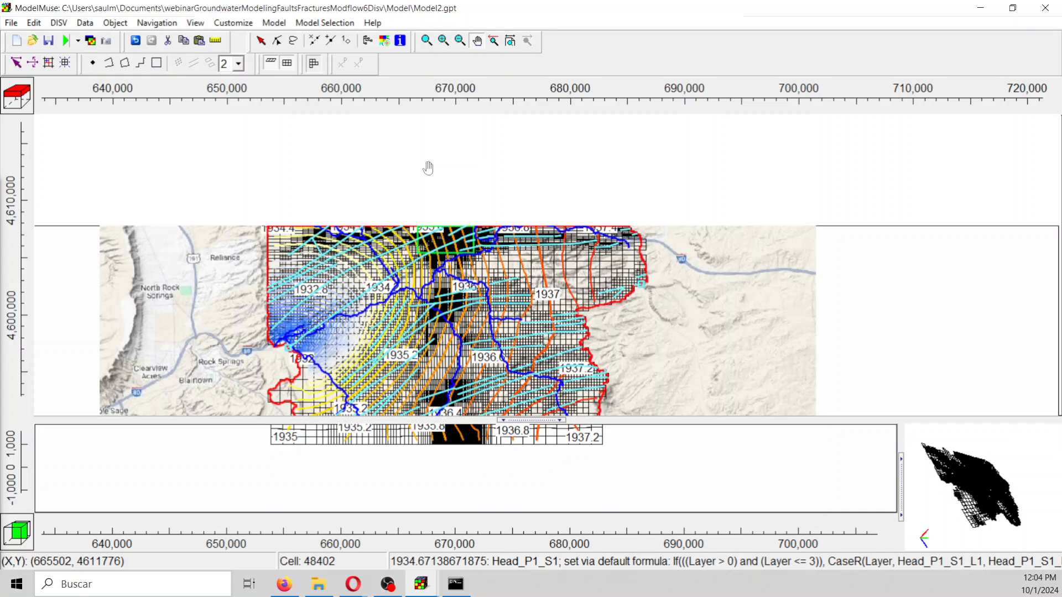
pyautogui.moveTo(428, 168); pyautogui.dragTo(459, 279)
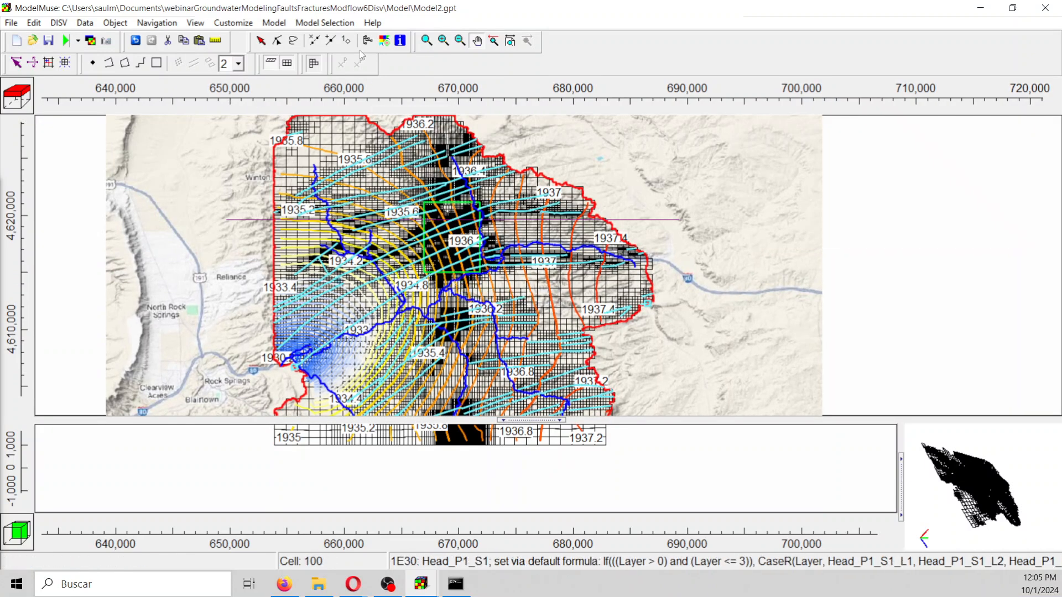
pyautogui.click(427, 40)
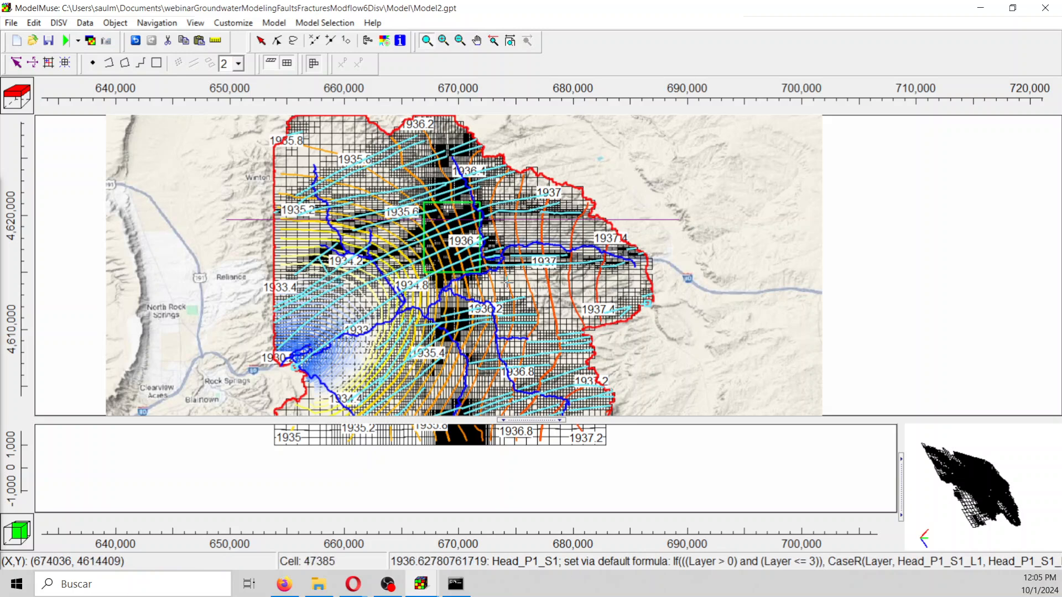
pyautogui.moveTo(506, 282); pyautogui.dragTo(507, 284)
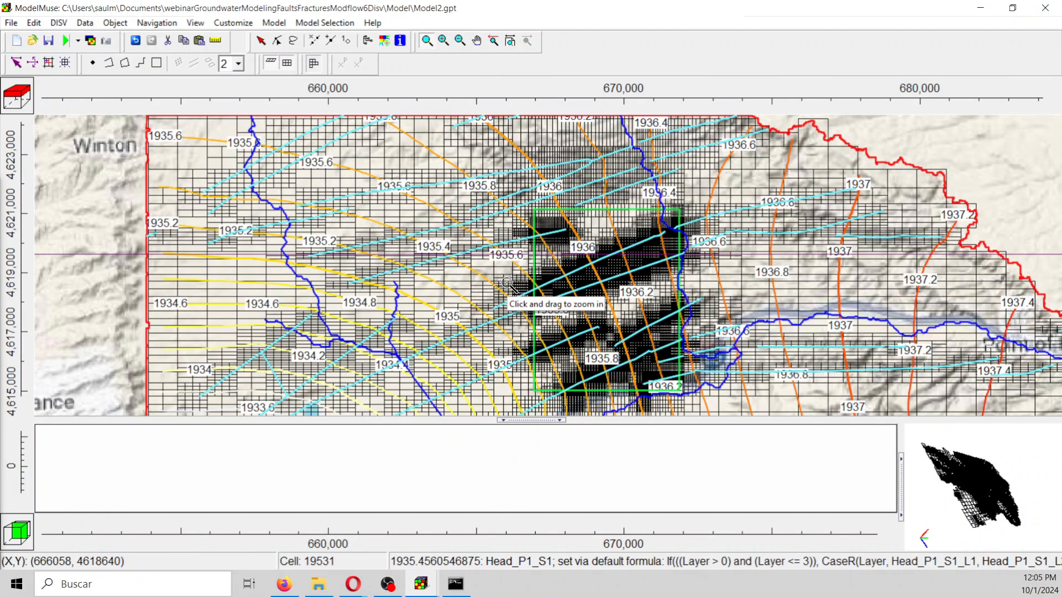
pyautogui.click(312, 66)
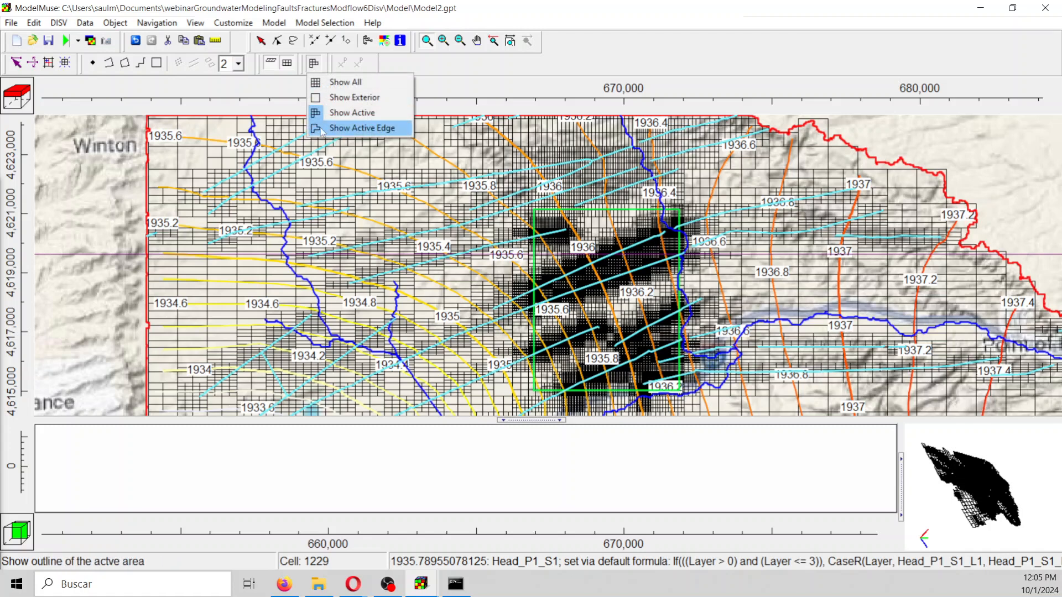
pyautogui.click(322, 129)
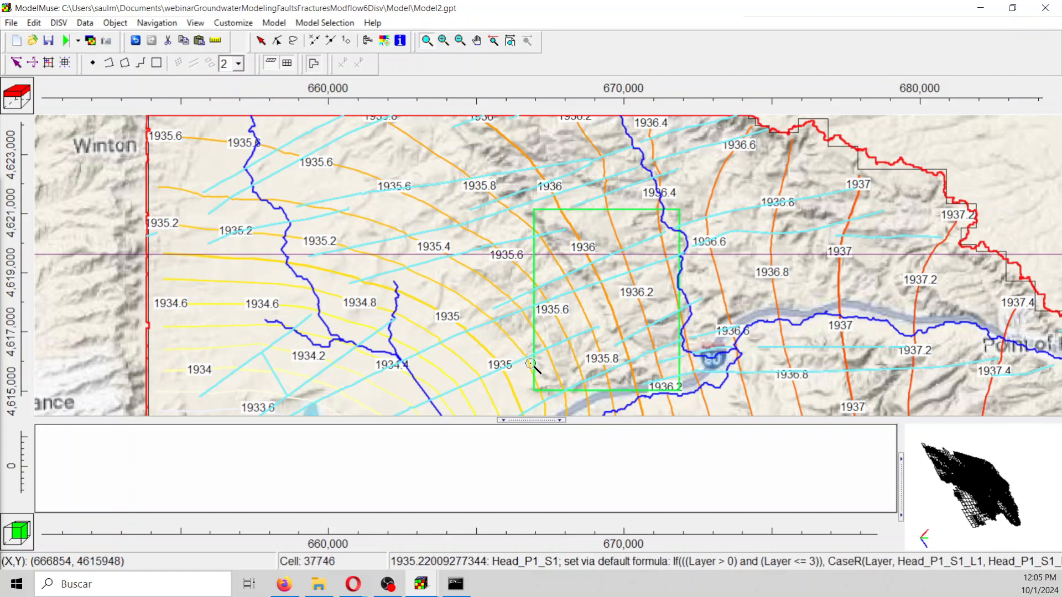
pyautogui.click(20, 106)
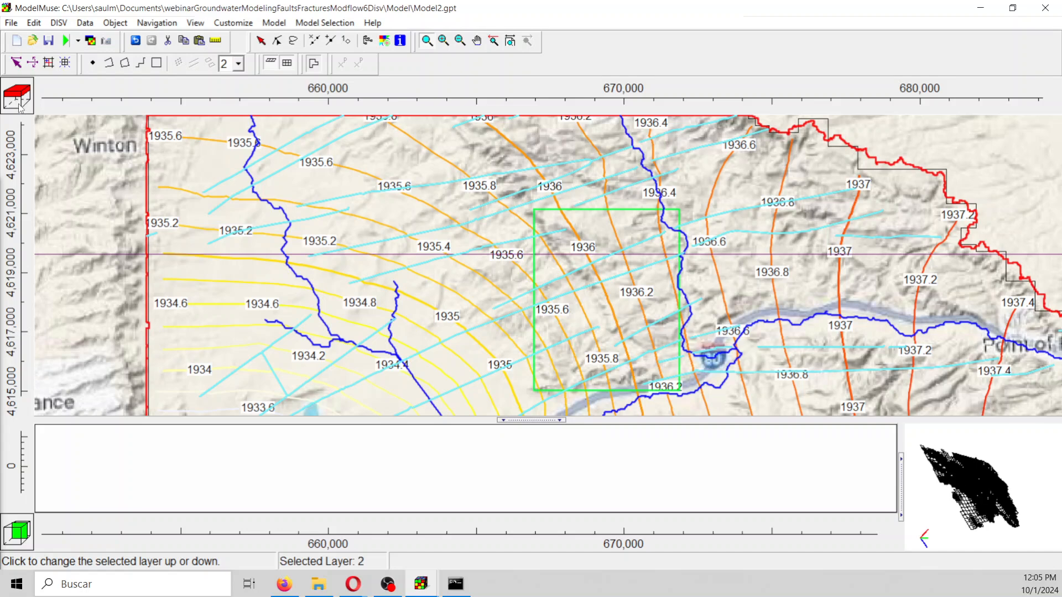